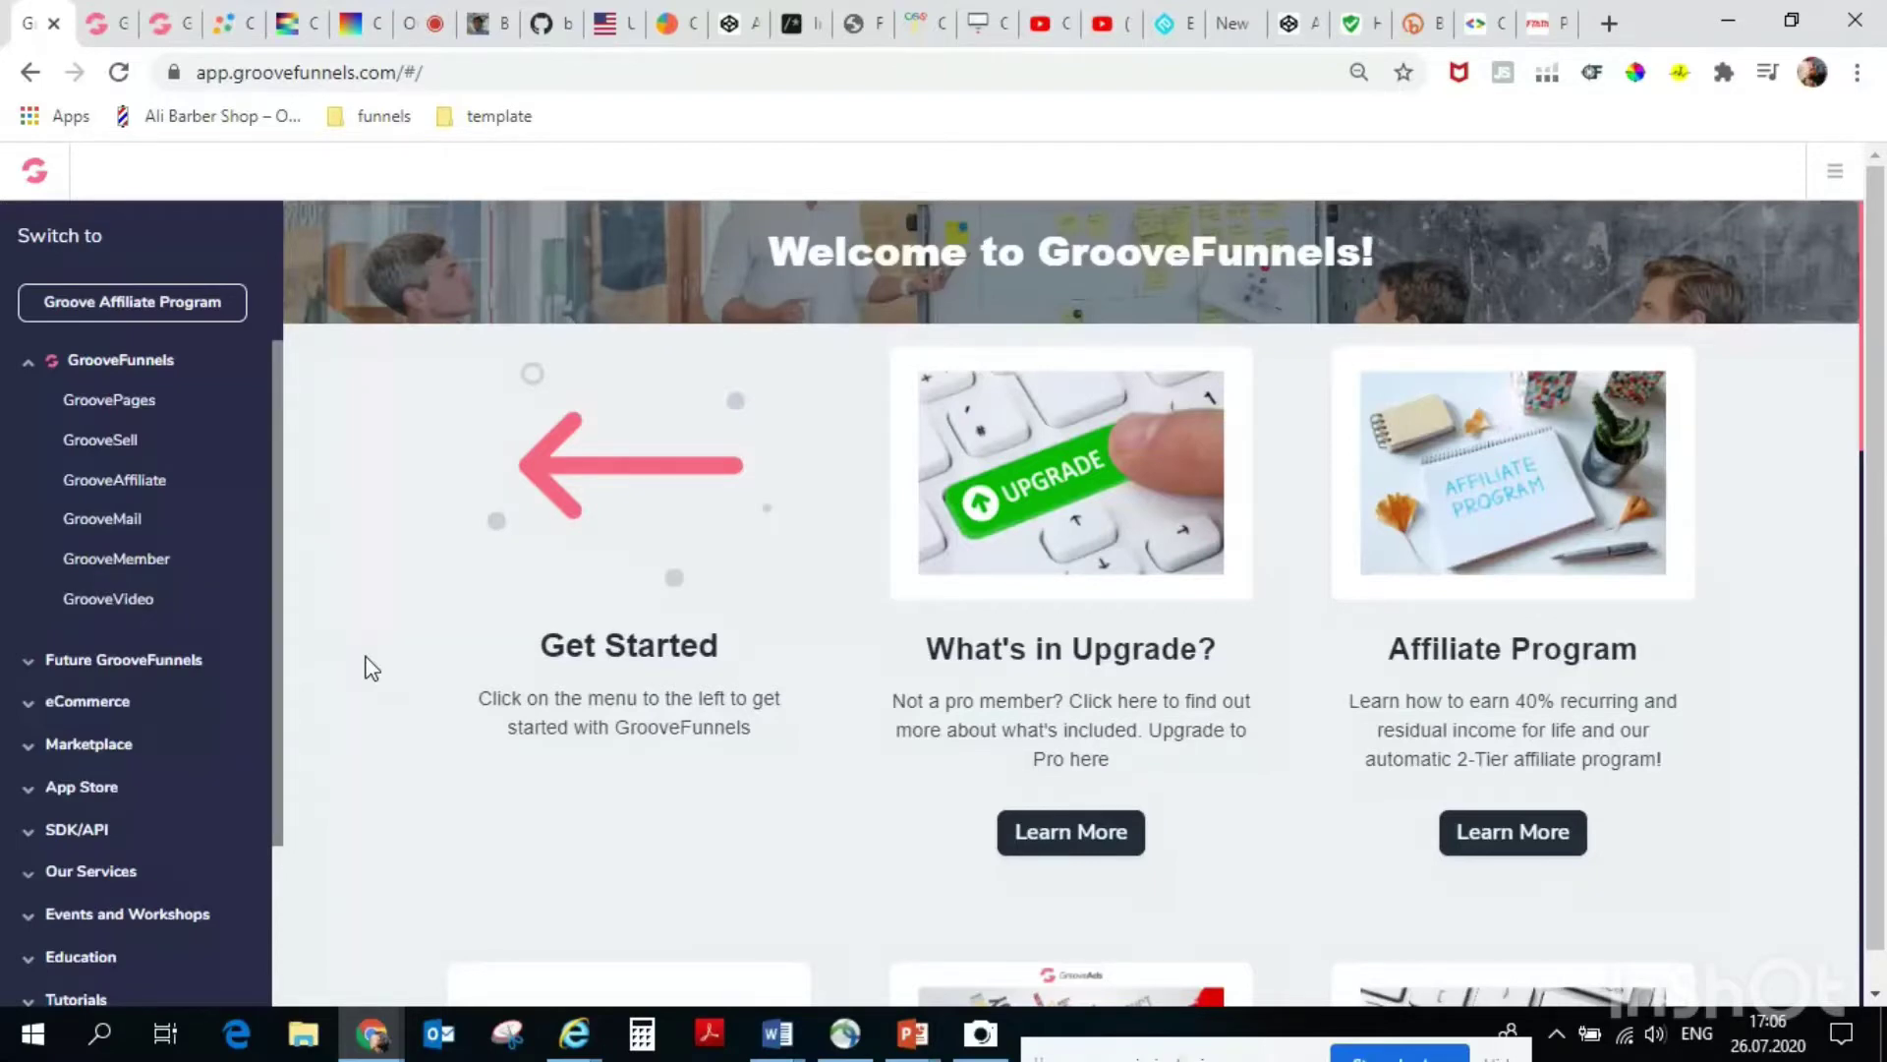
Open GroovePages and look through the existing sites in My Sites.
left_click(122, 402)
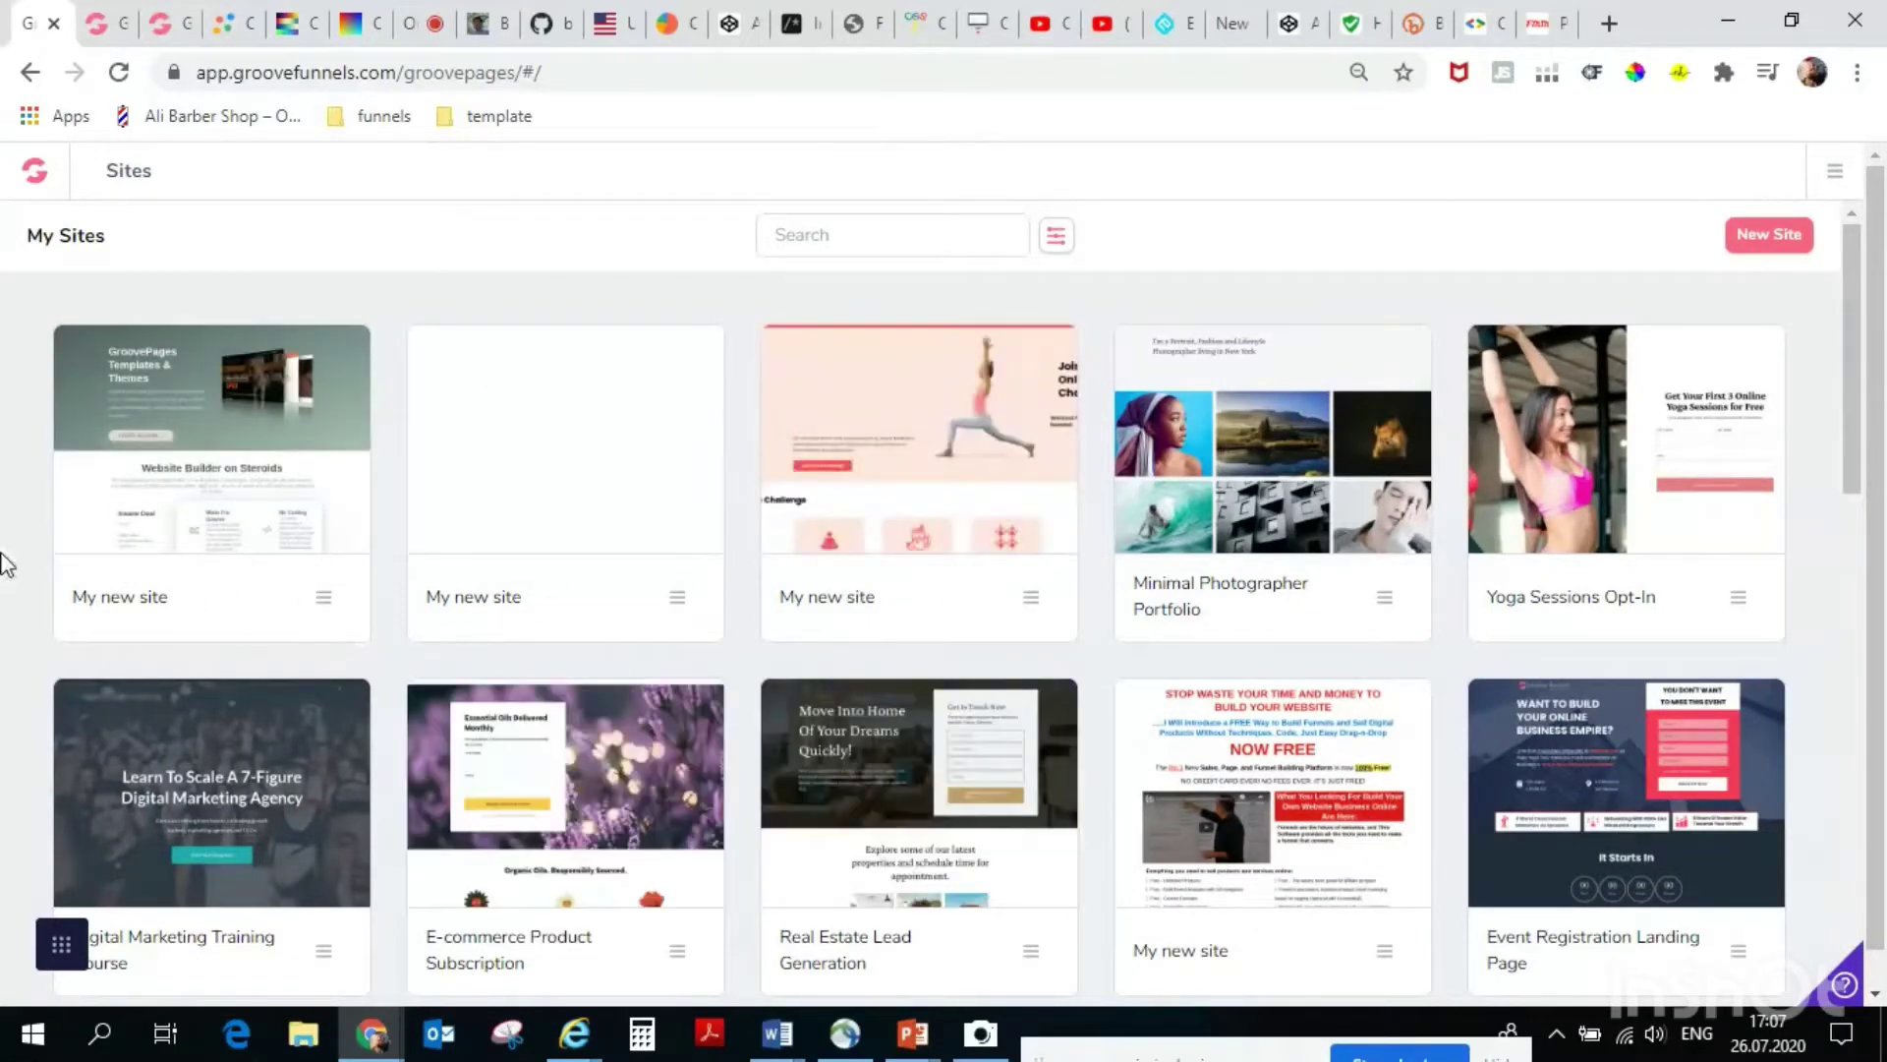
scroll(2, 568, "down", 7)
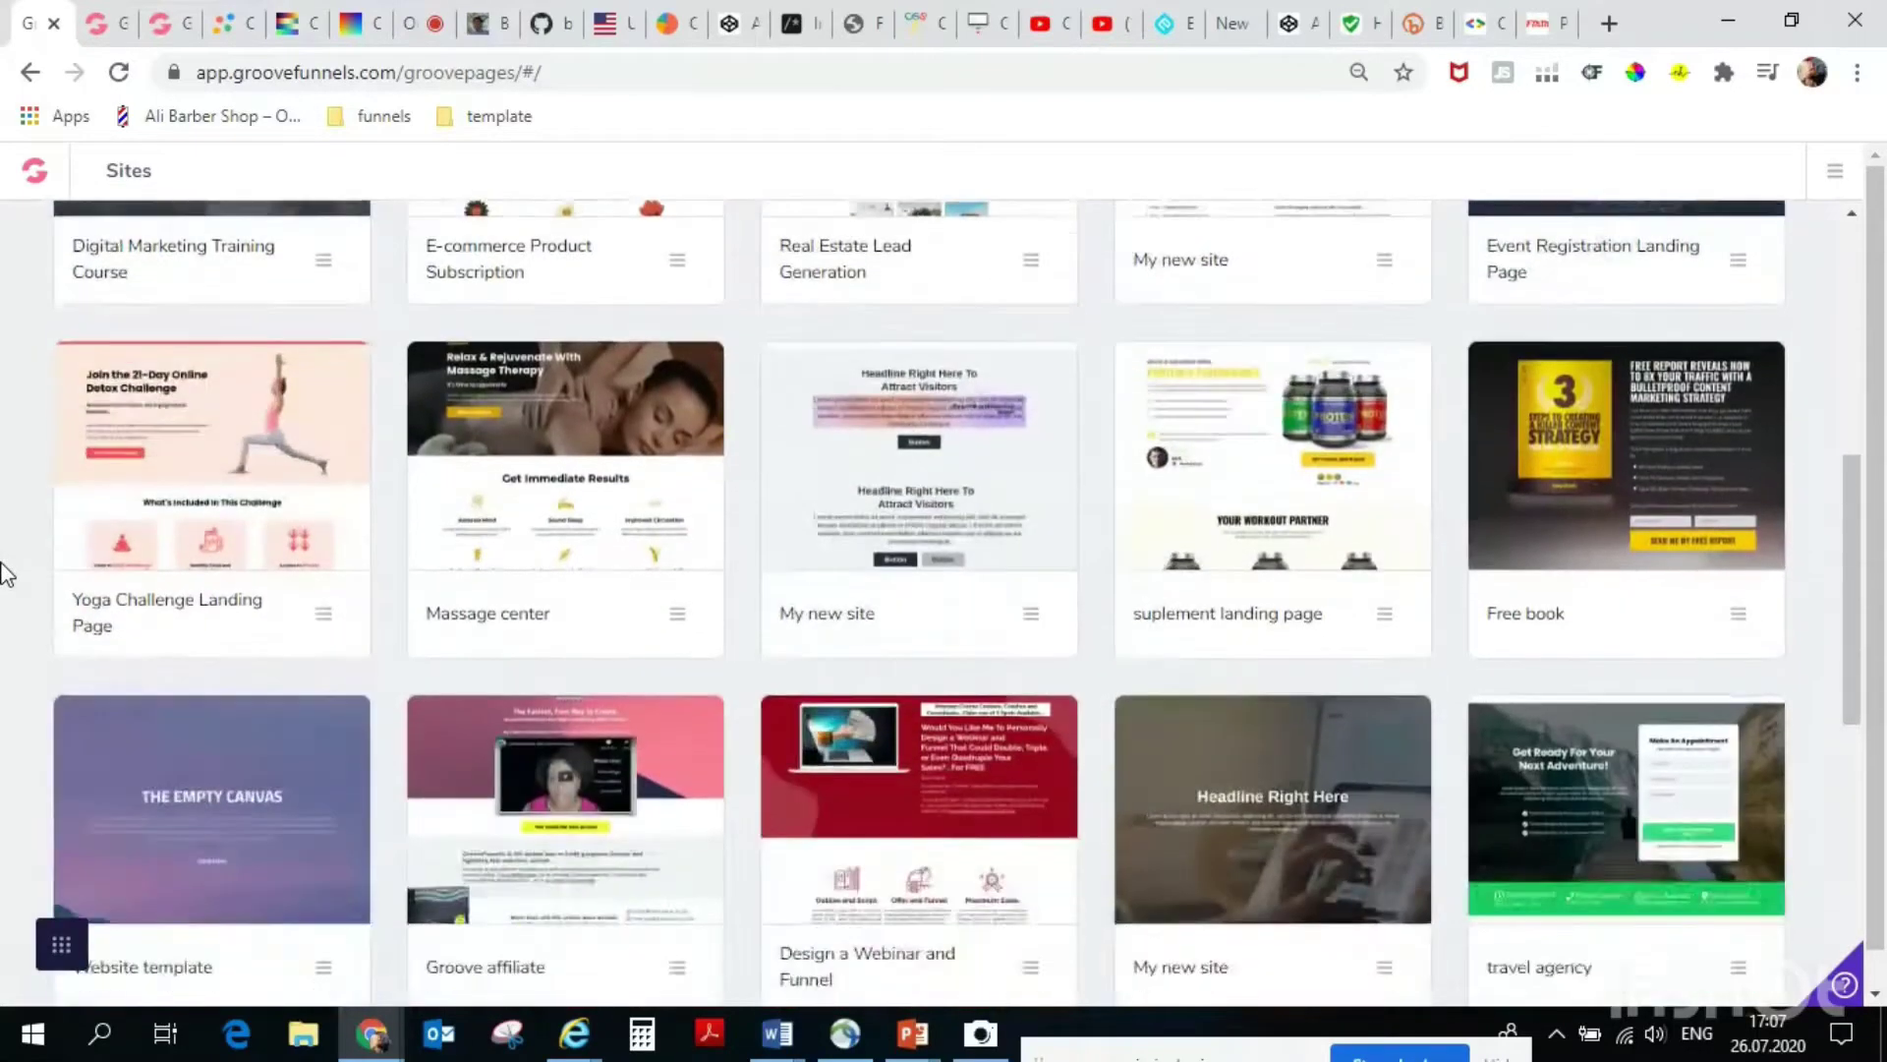
scroll(2, 575, "up", 7)
scroll(2, 575, "down", 12)
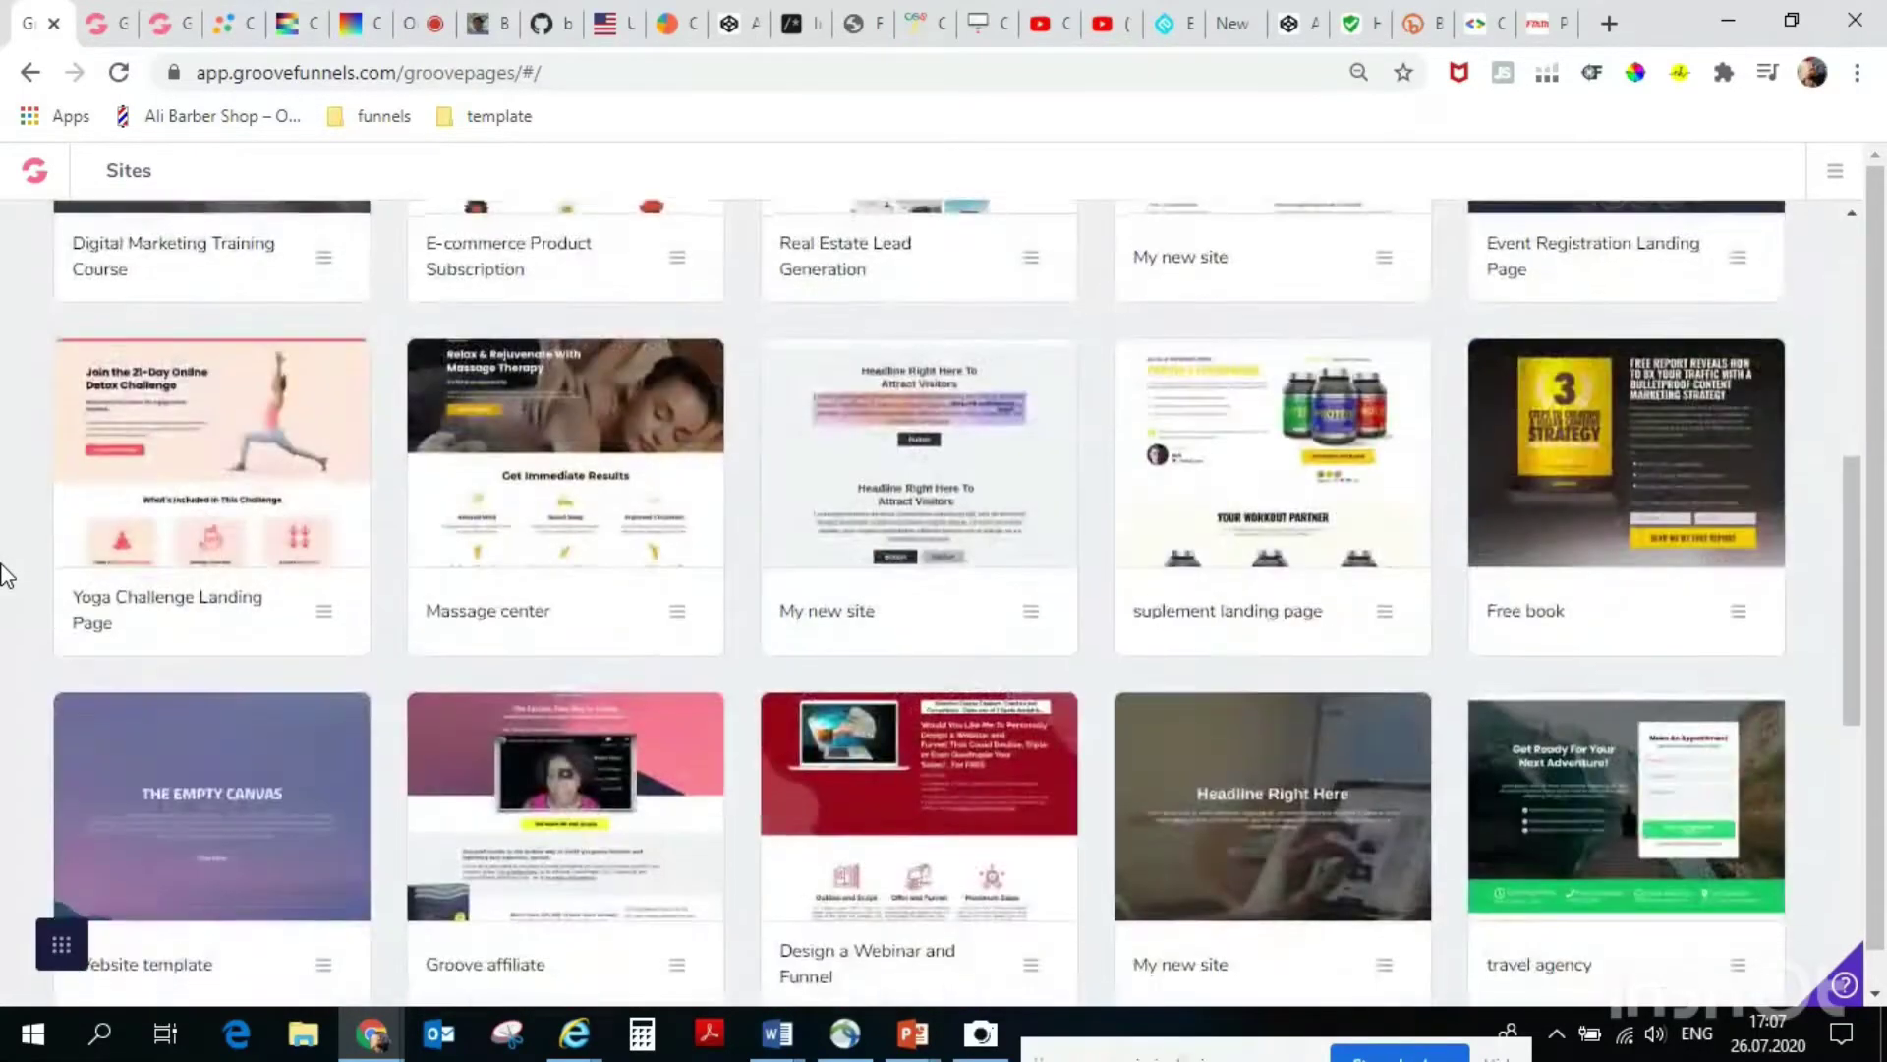
scroll(2, 575, "up", 7)
scroll(2, 575, "up", 6)
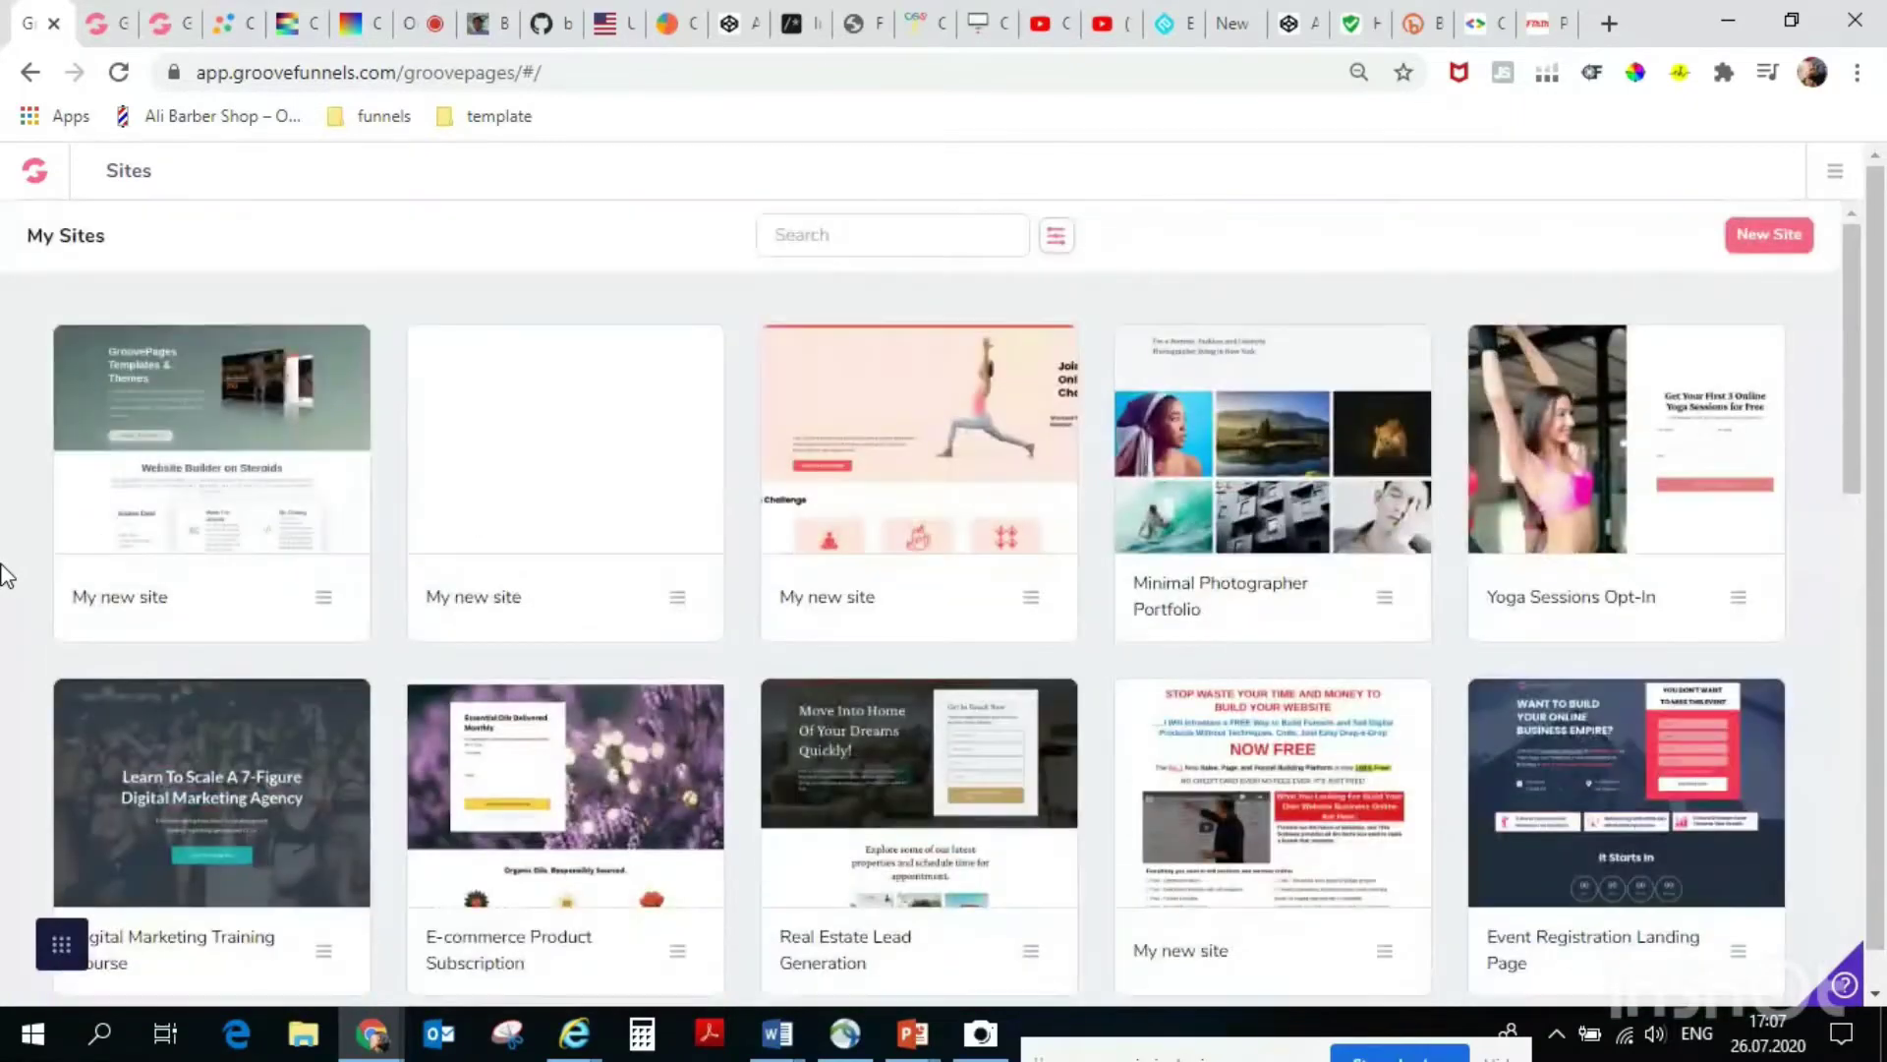
mouse_move(863, 496)
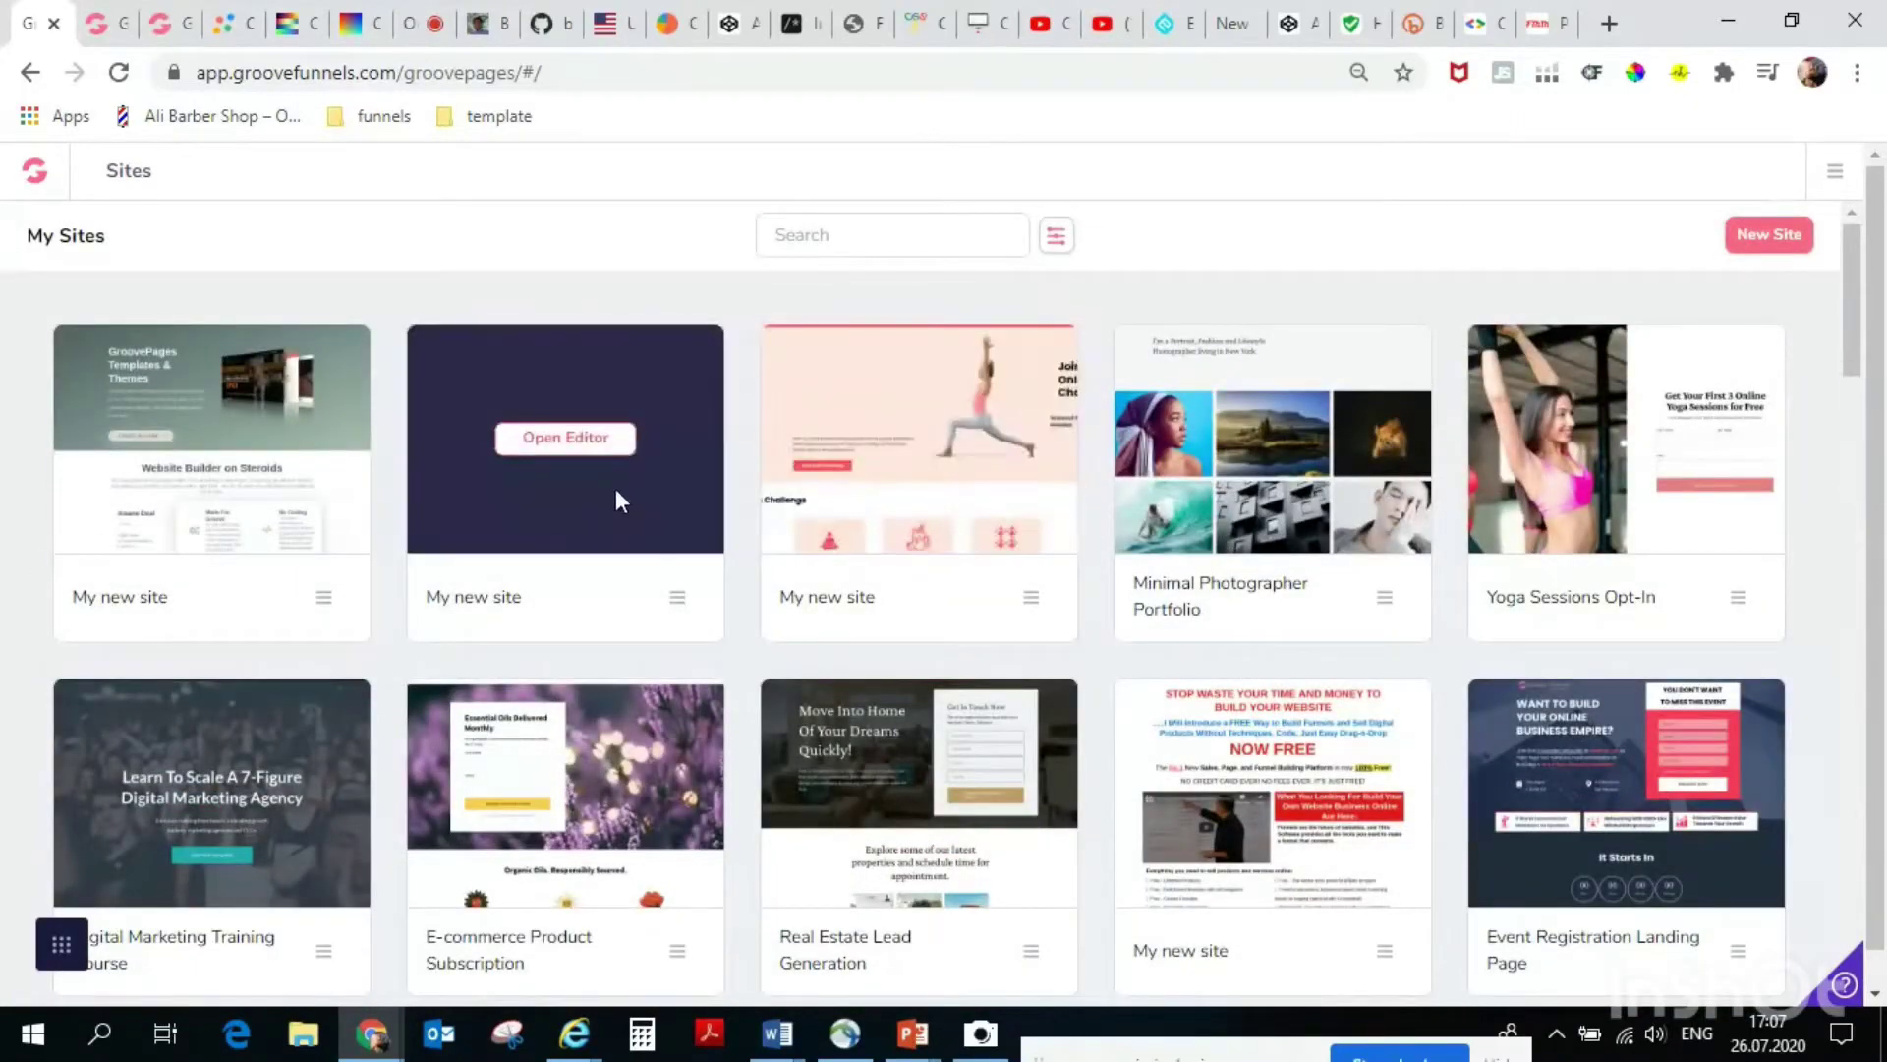
Switch to the Clippy CSS clip-path maker, choose the Pentagon shape and copy its clip-path code.
left_click(93, 28)
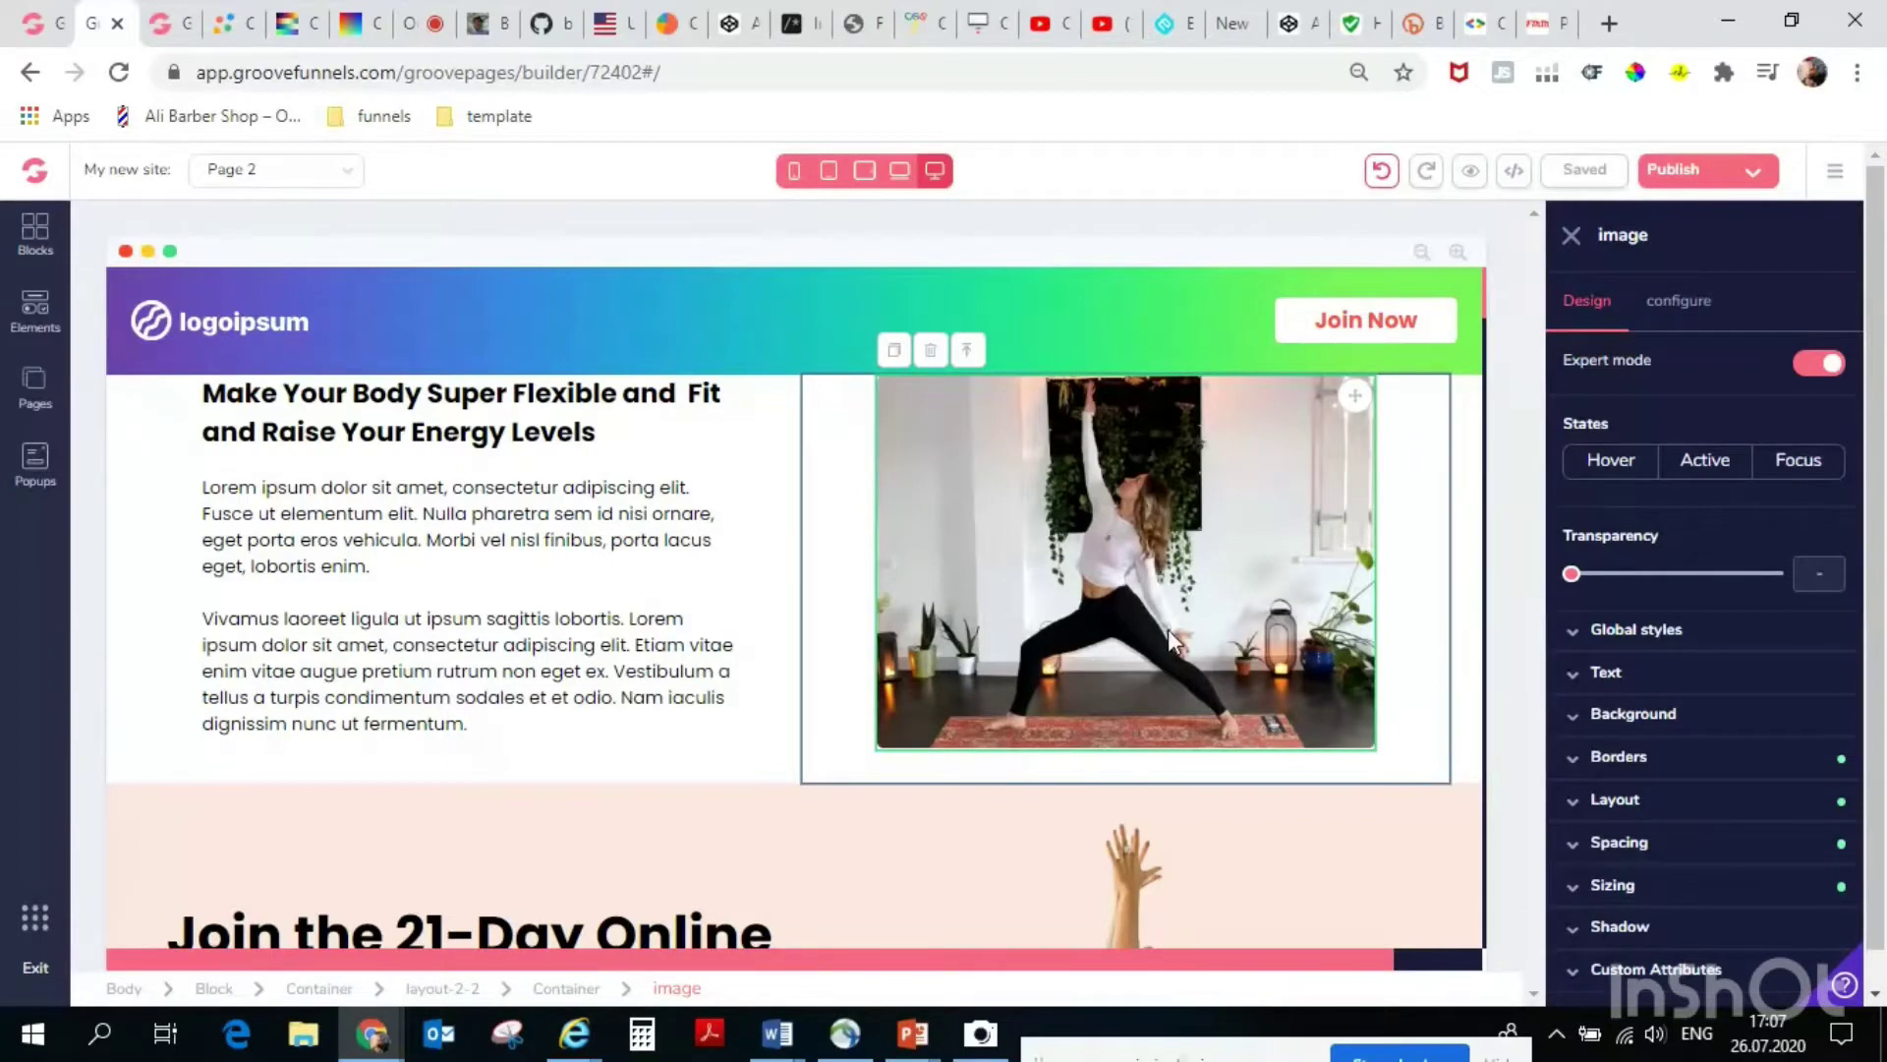
left_click(241, 29)
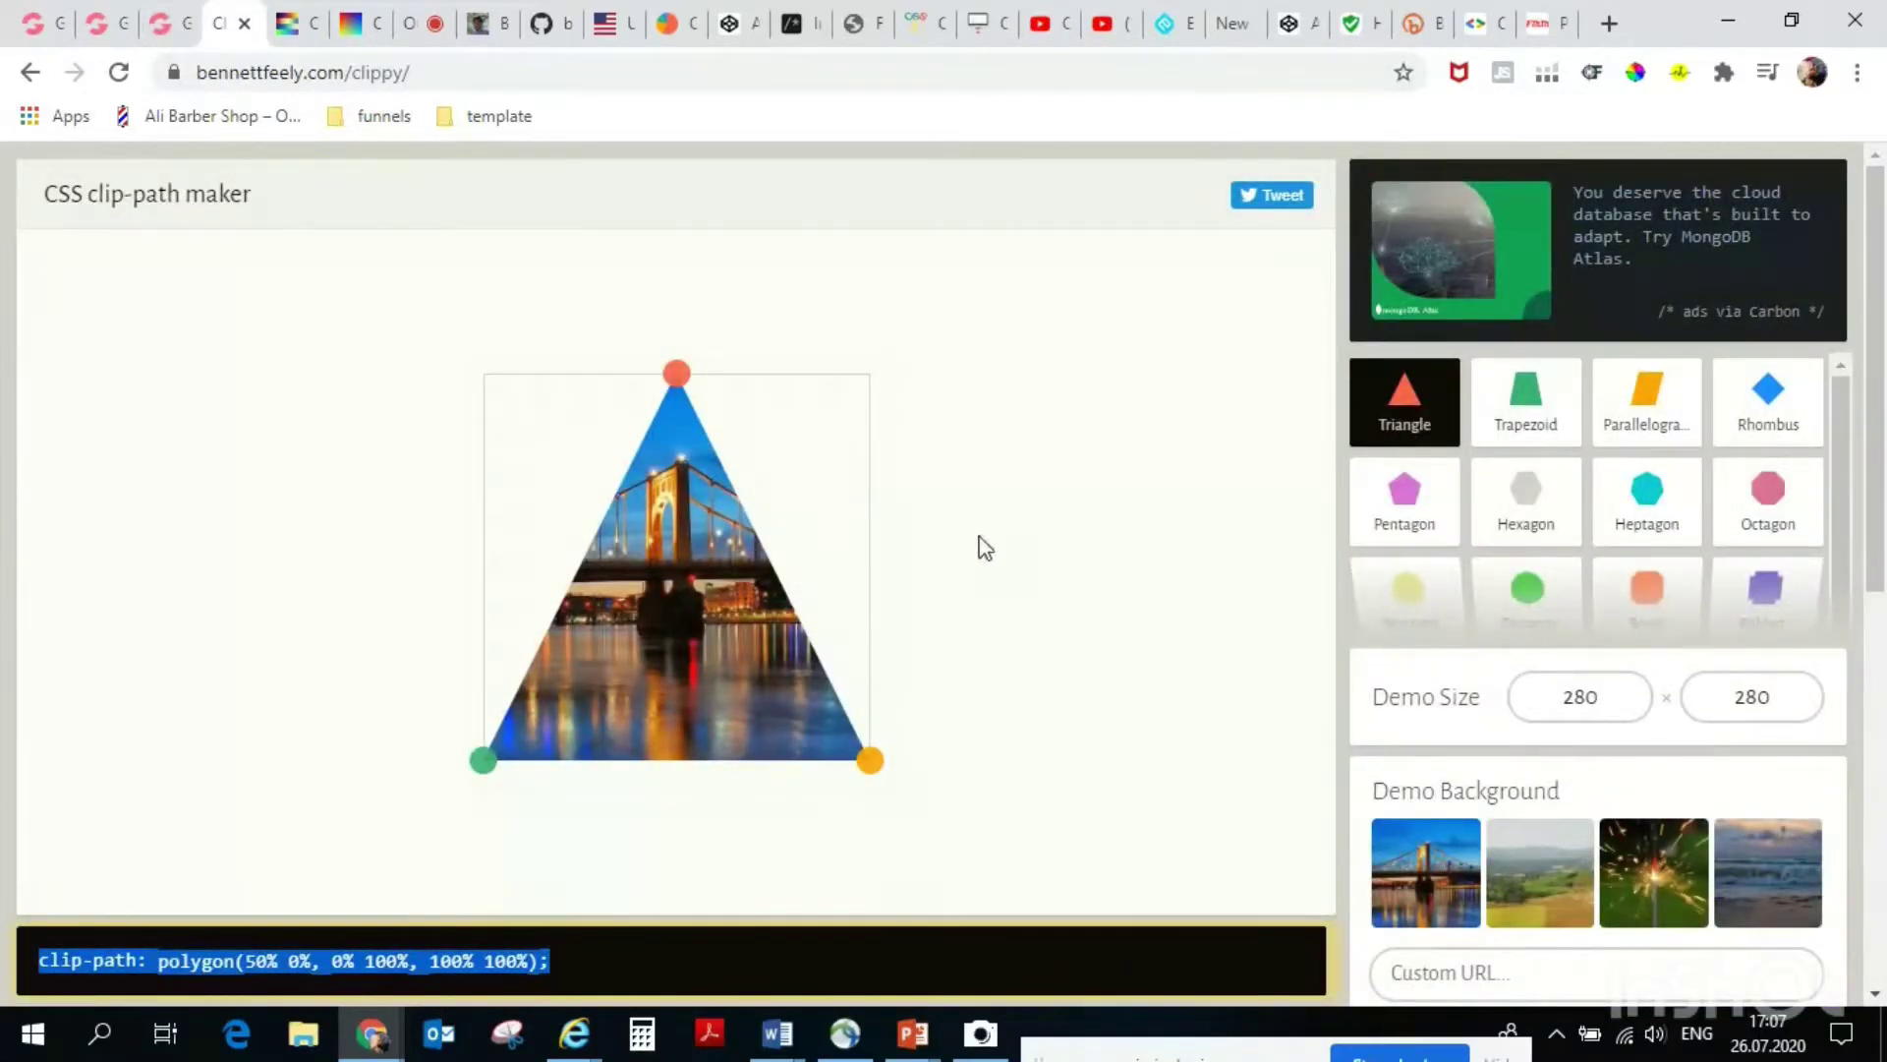
left_click(1533, 421)
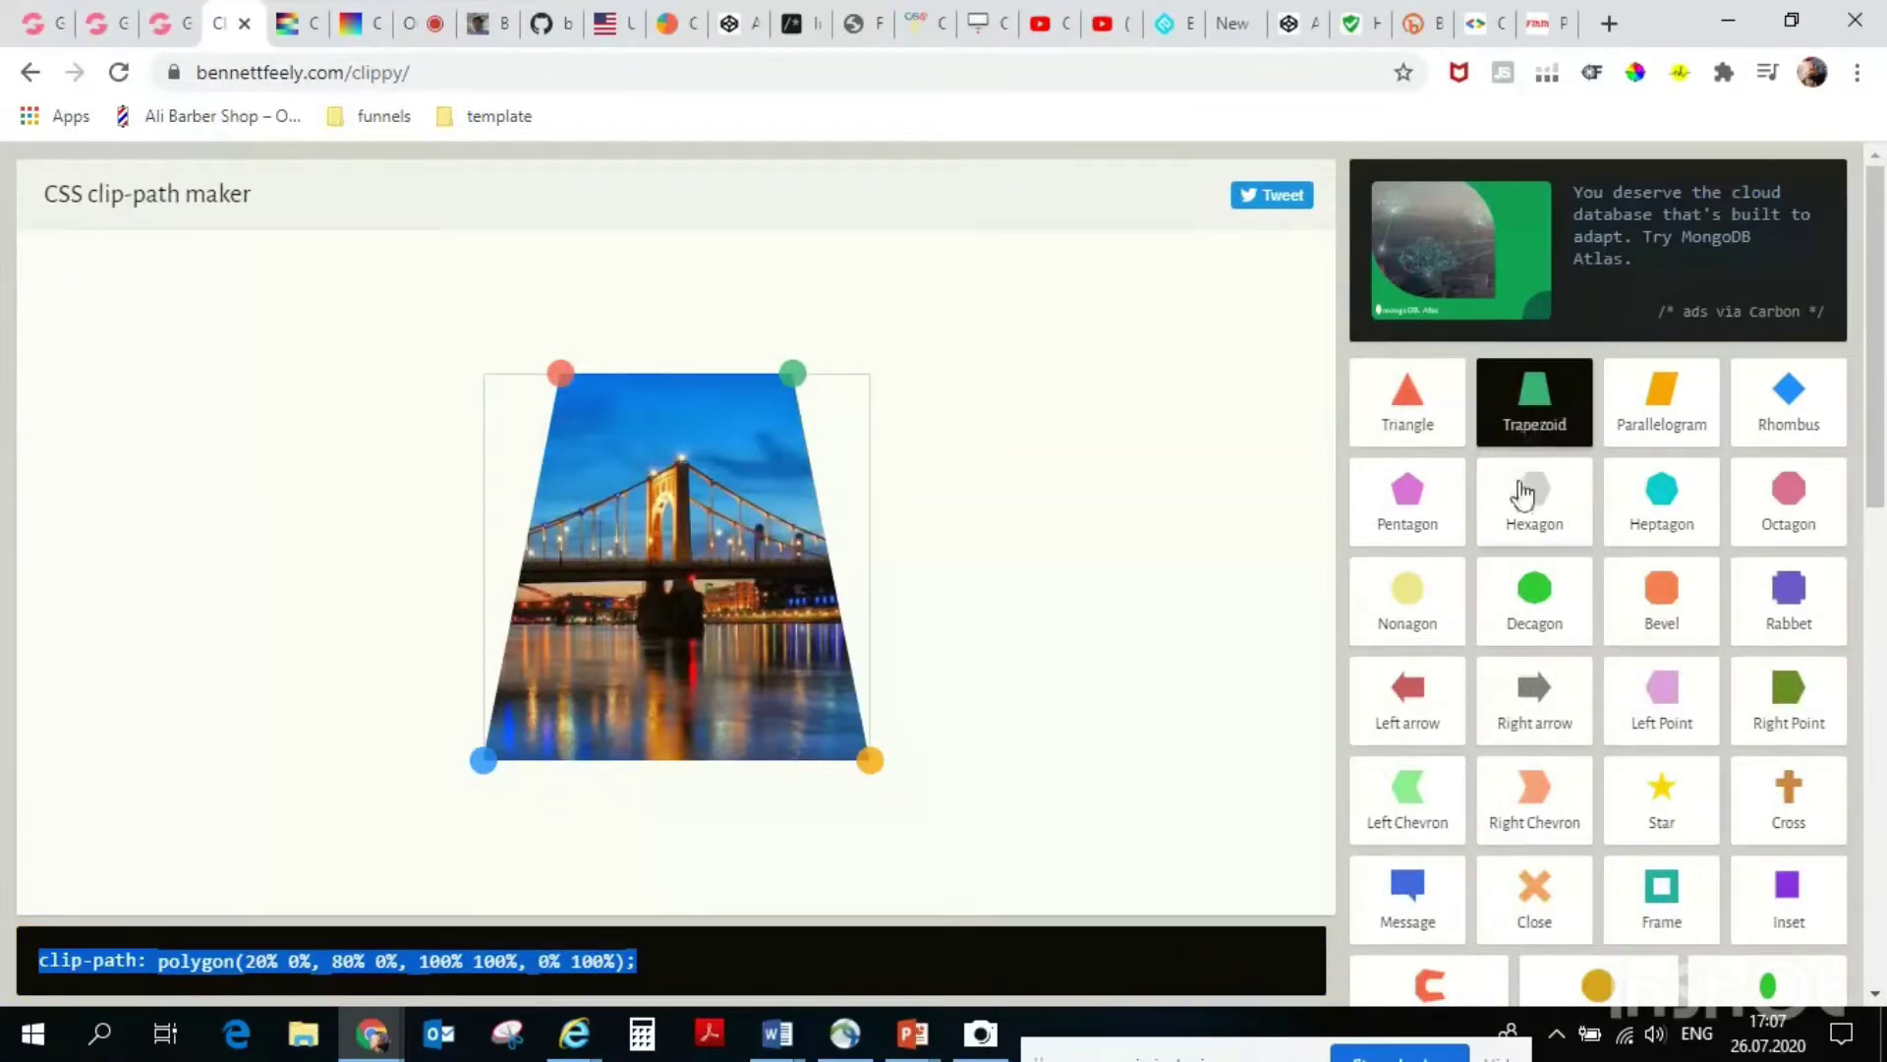
left_click(1403, 506)
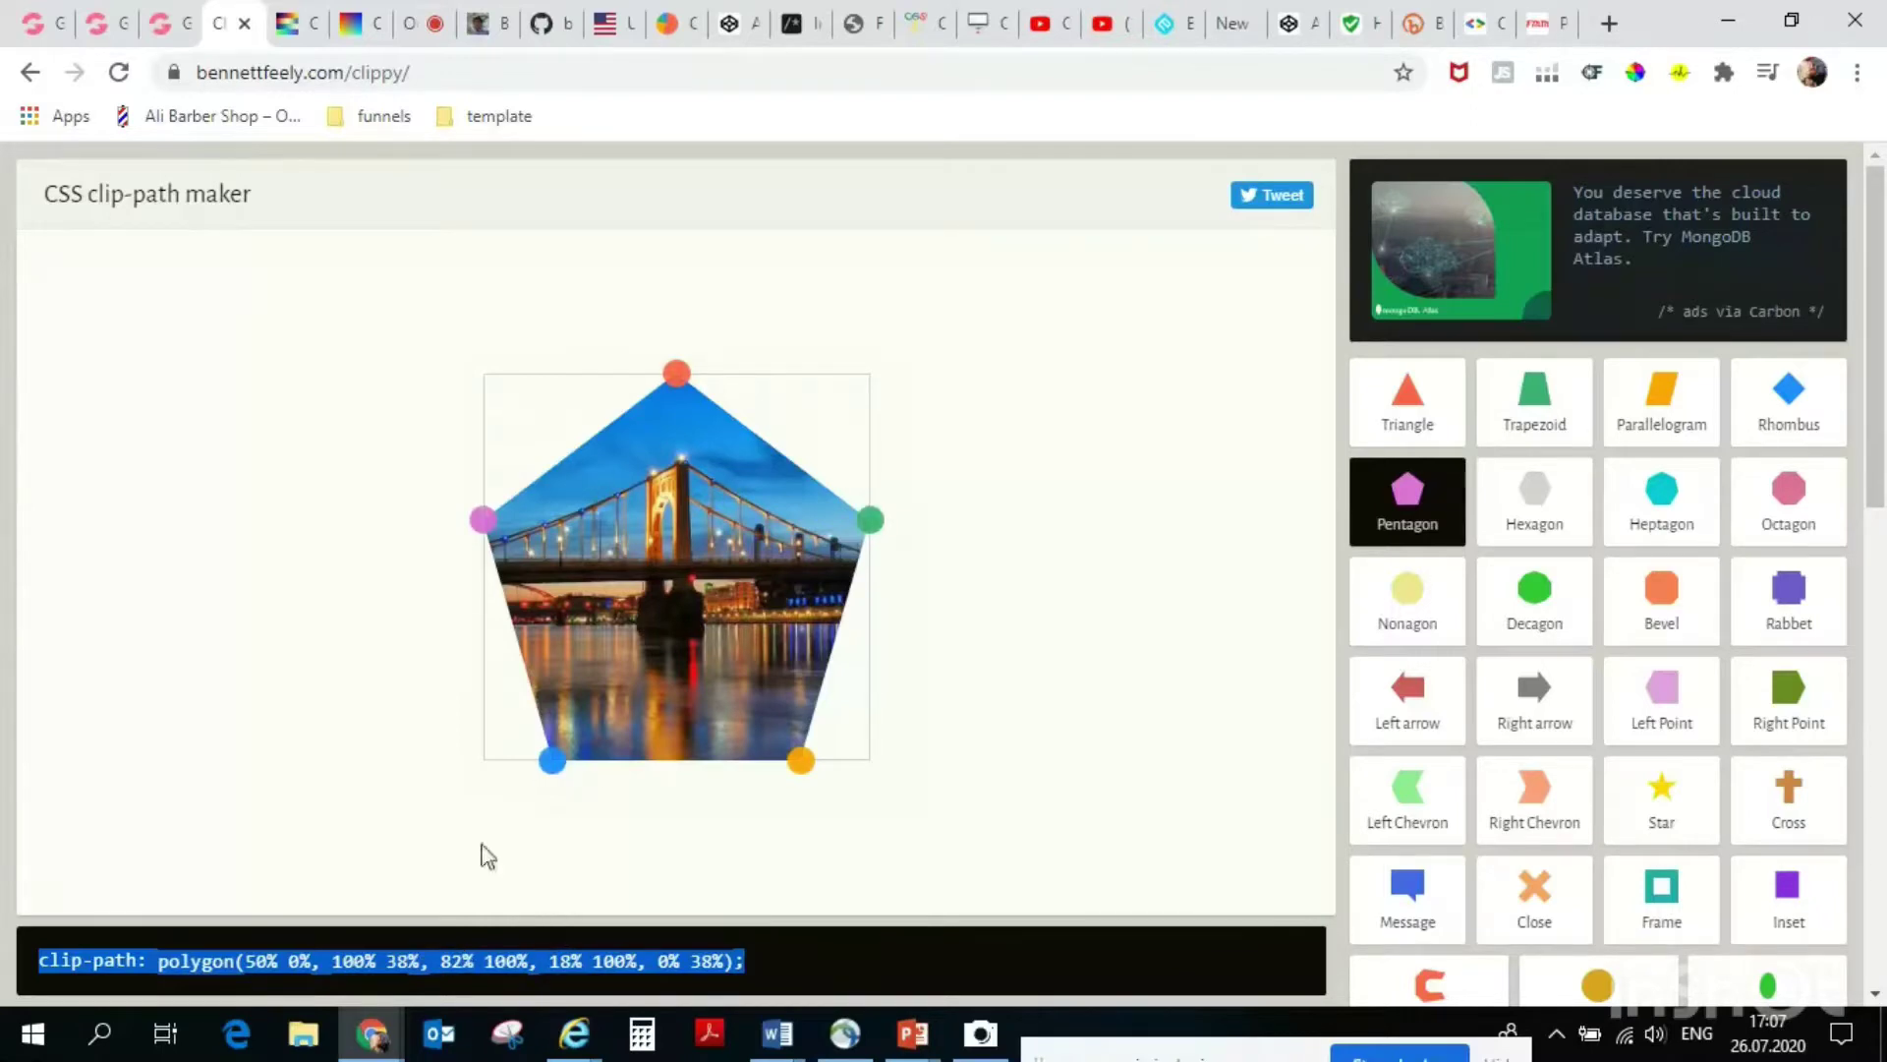
right_click(391, 959)
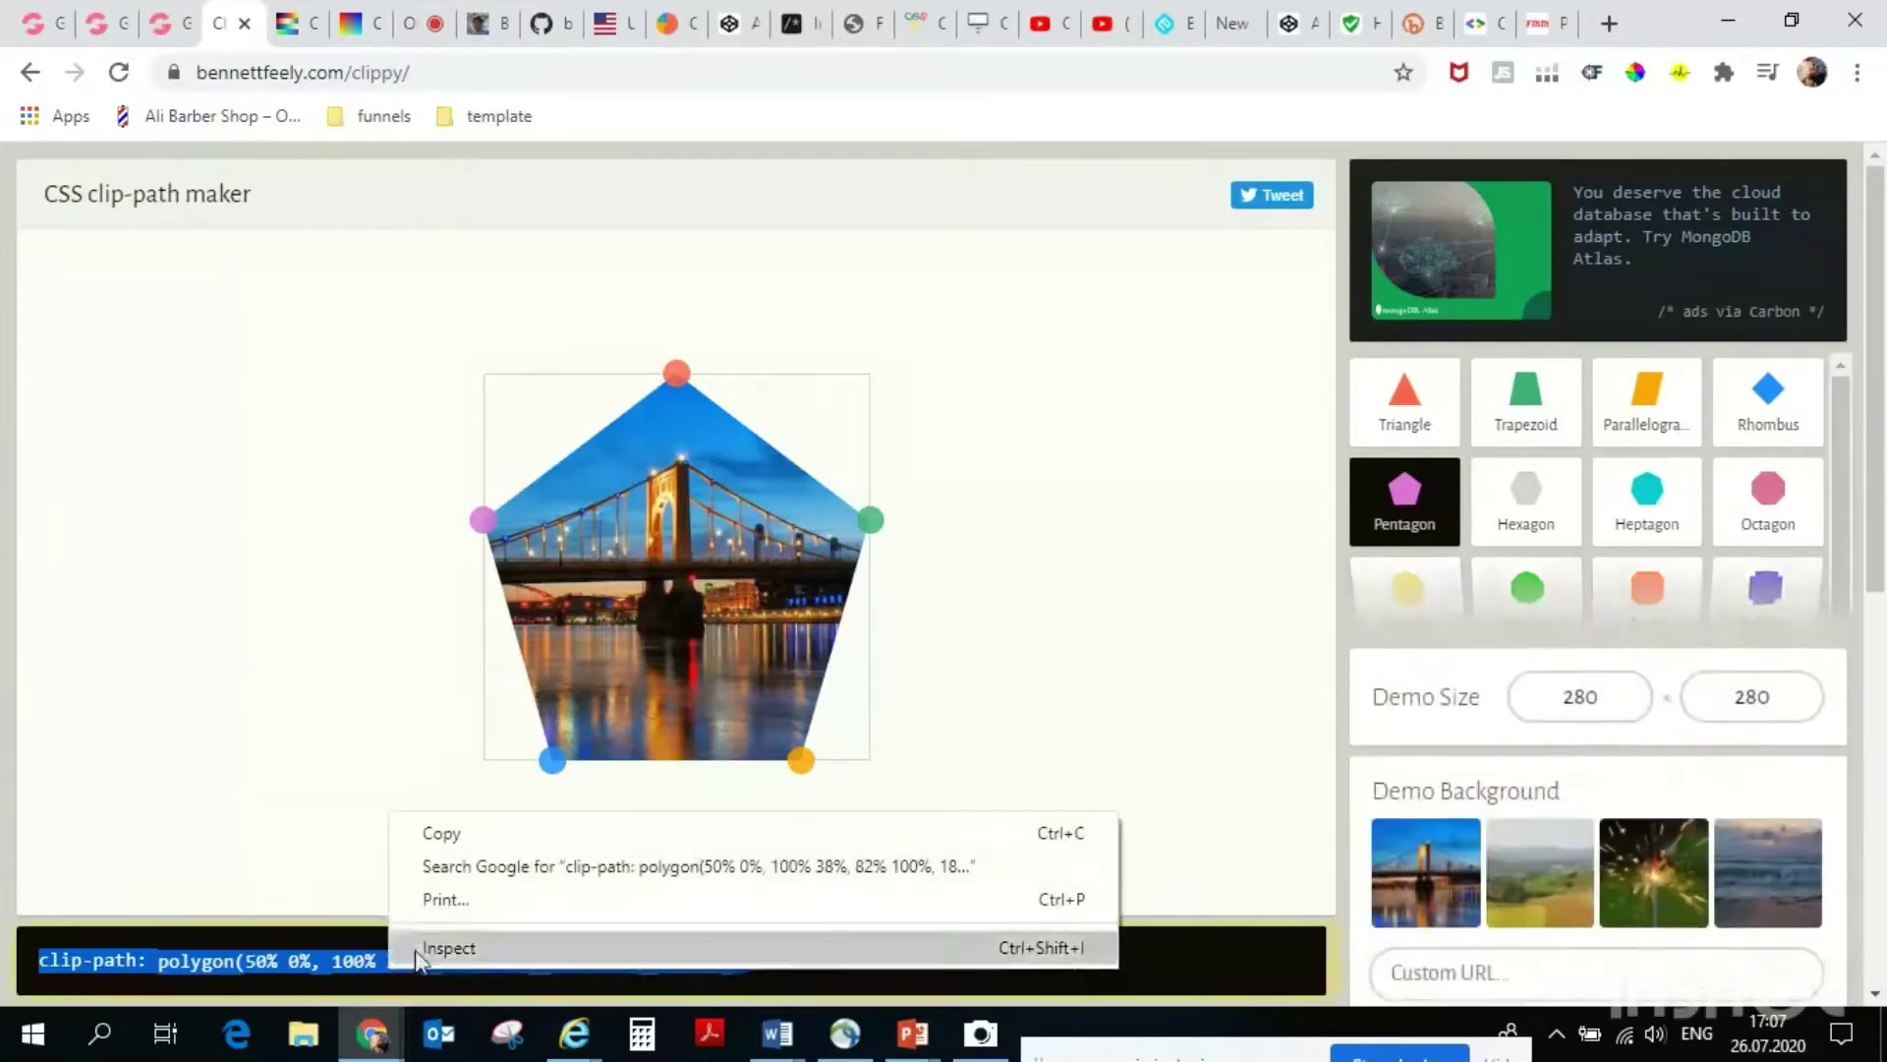
left_click(475, 831)
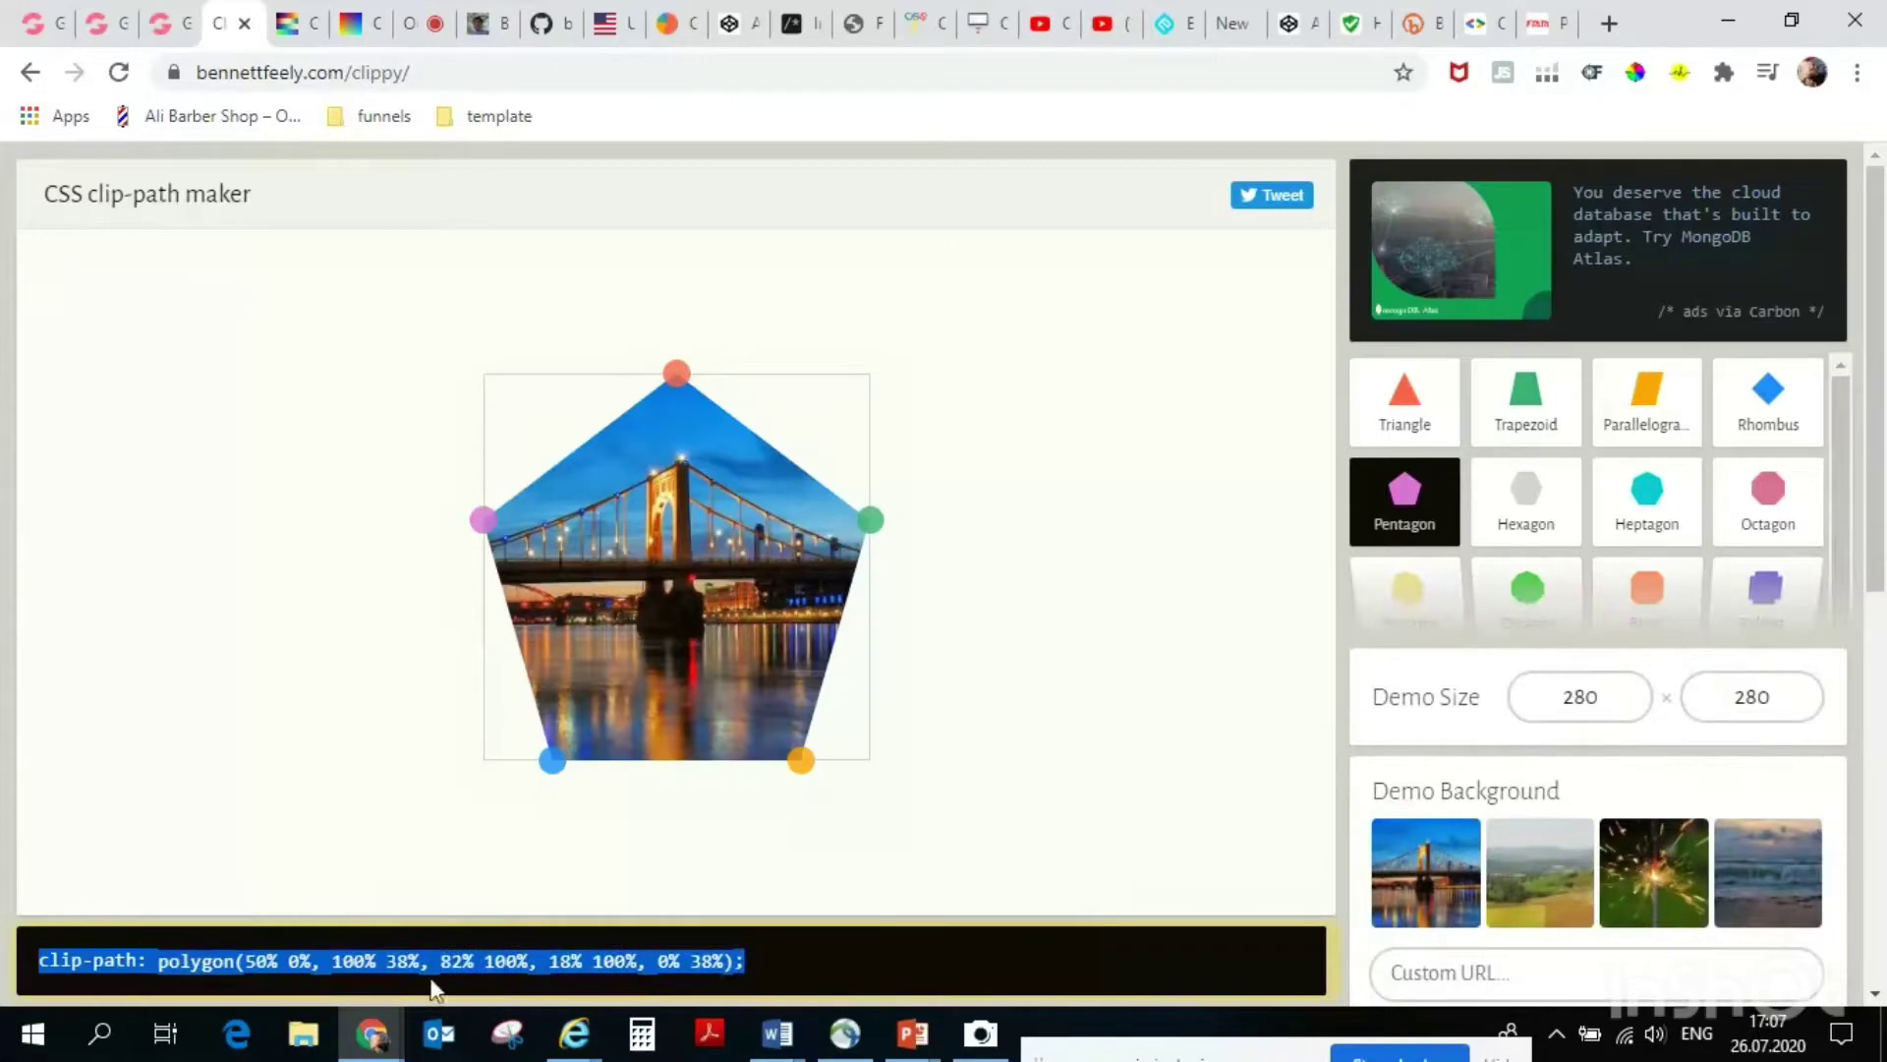
Return to the GroovePages editor and paste the pentagon clip-path code into the yoga image's custom CSS.
left_click(93, 24)
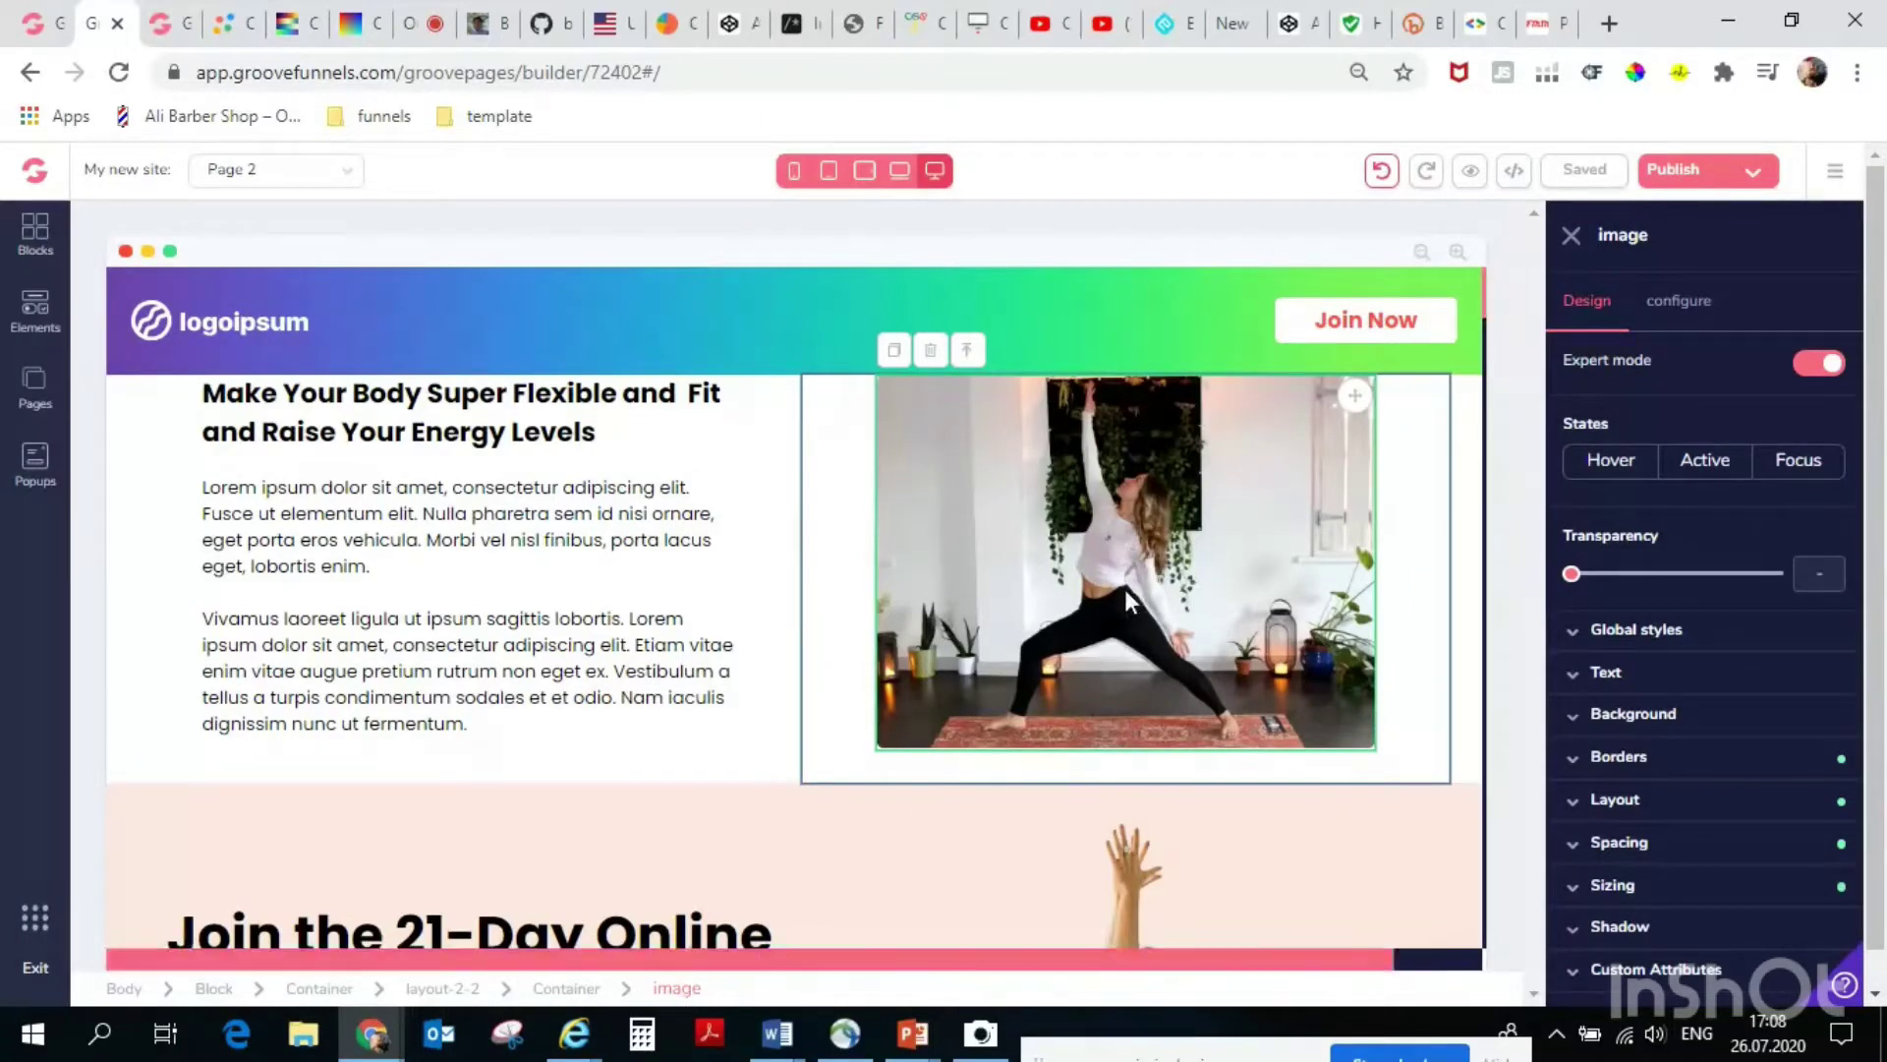
left_click(1657, 969)
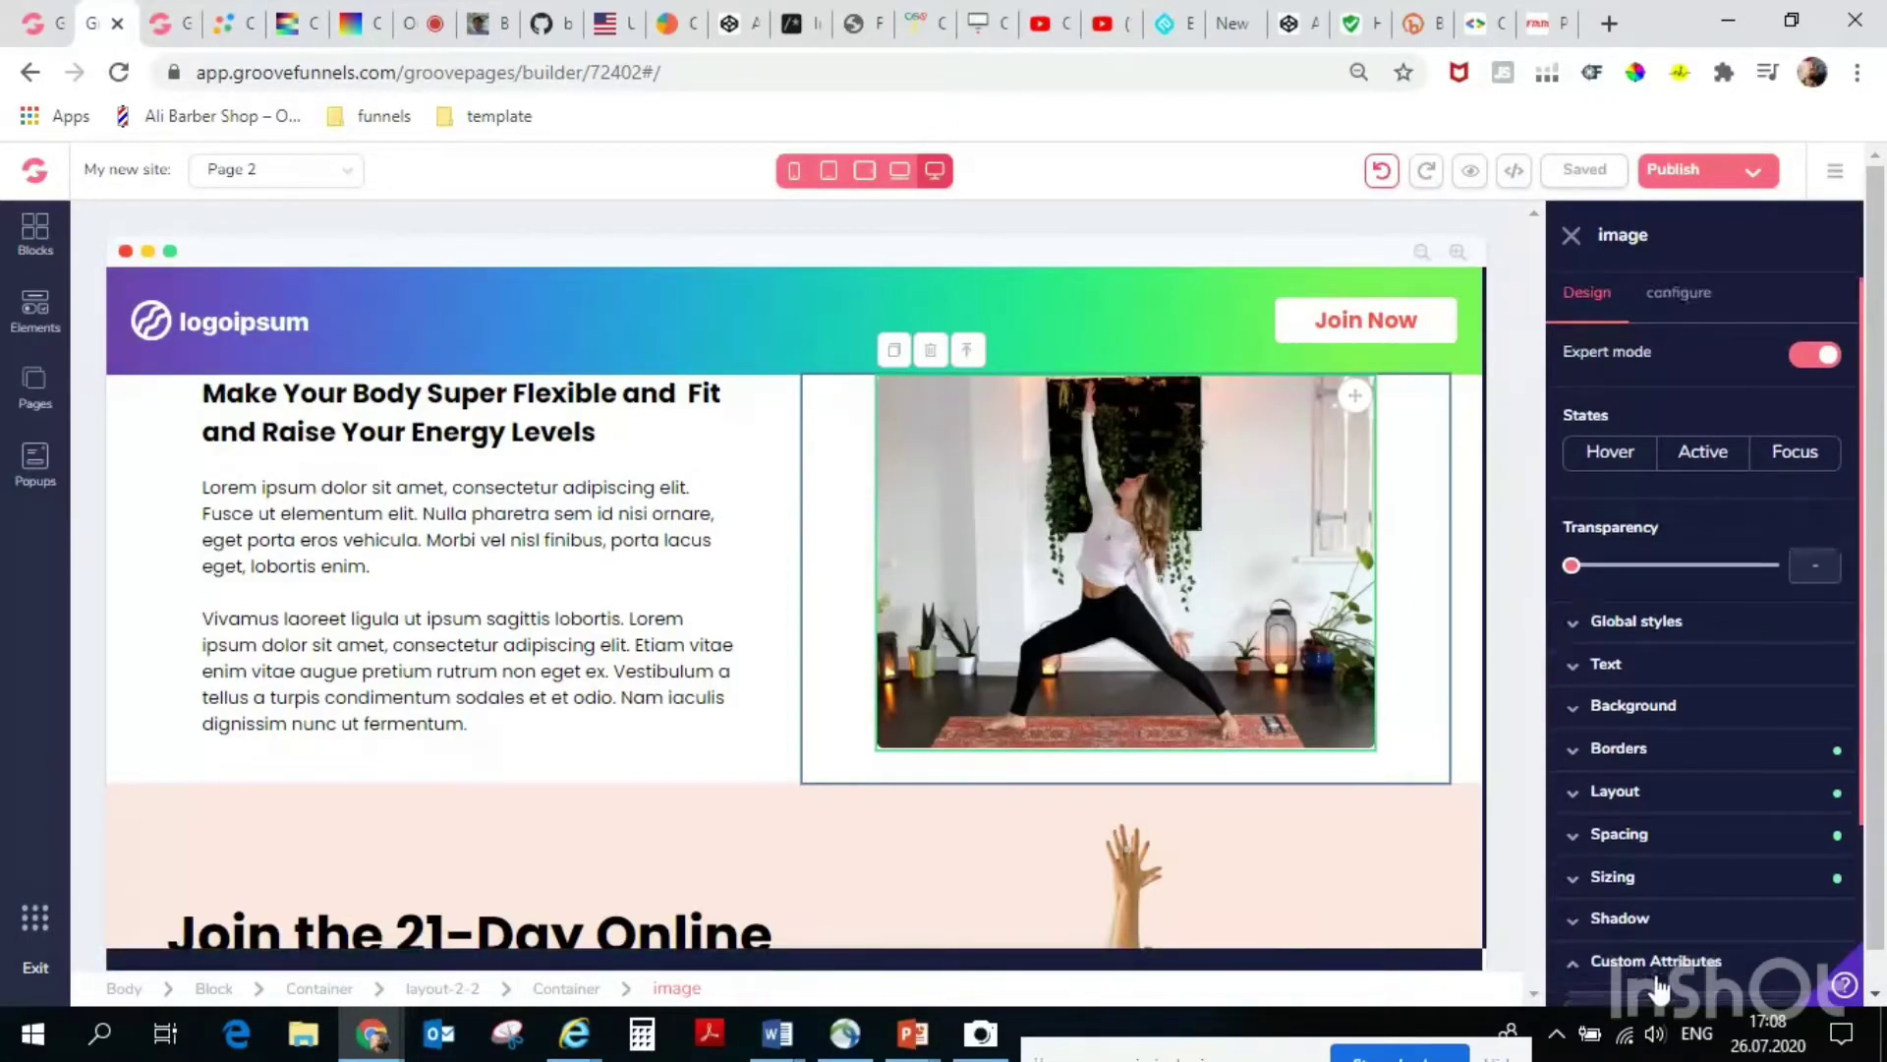
scroll(1657, 973, "down", 3)
right_click(1615, 885)
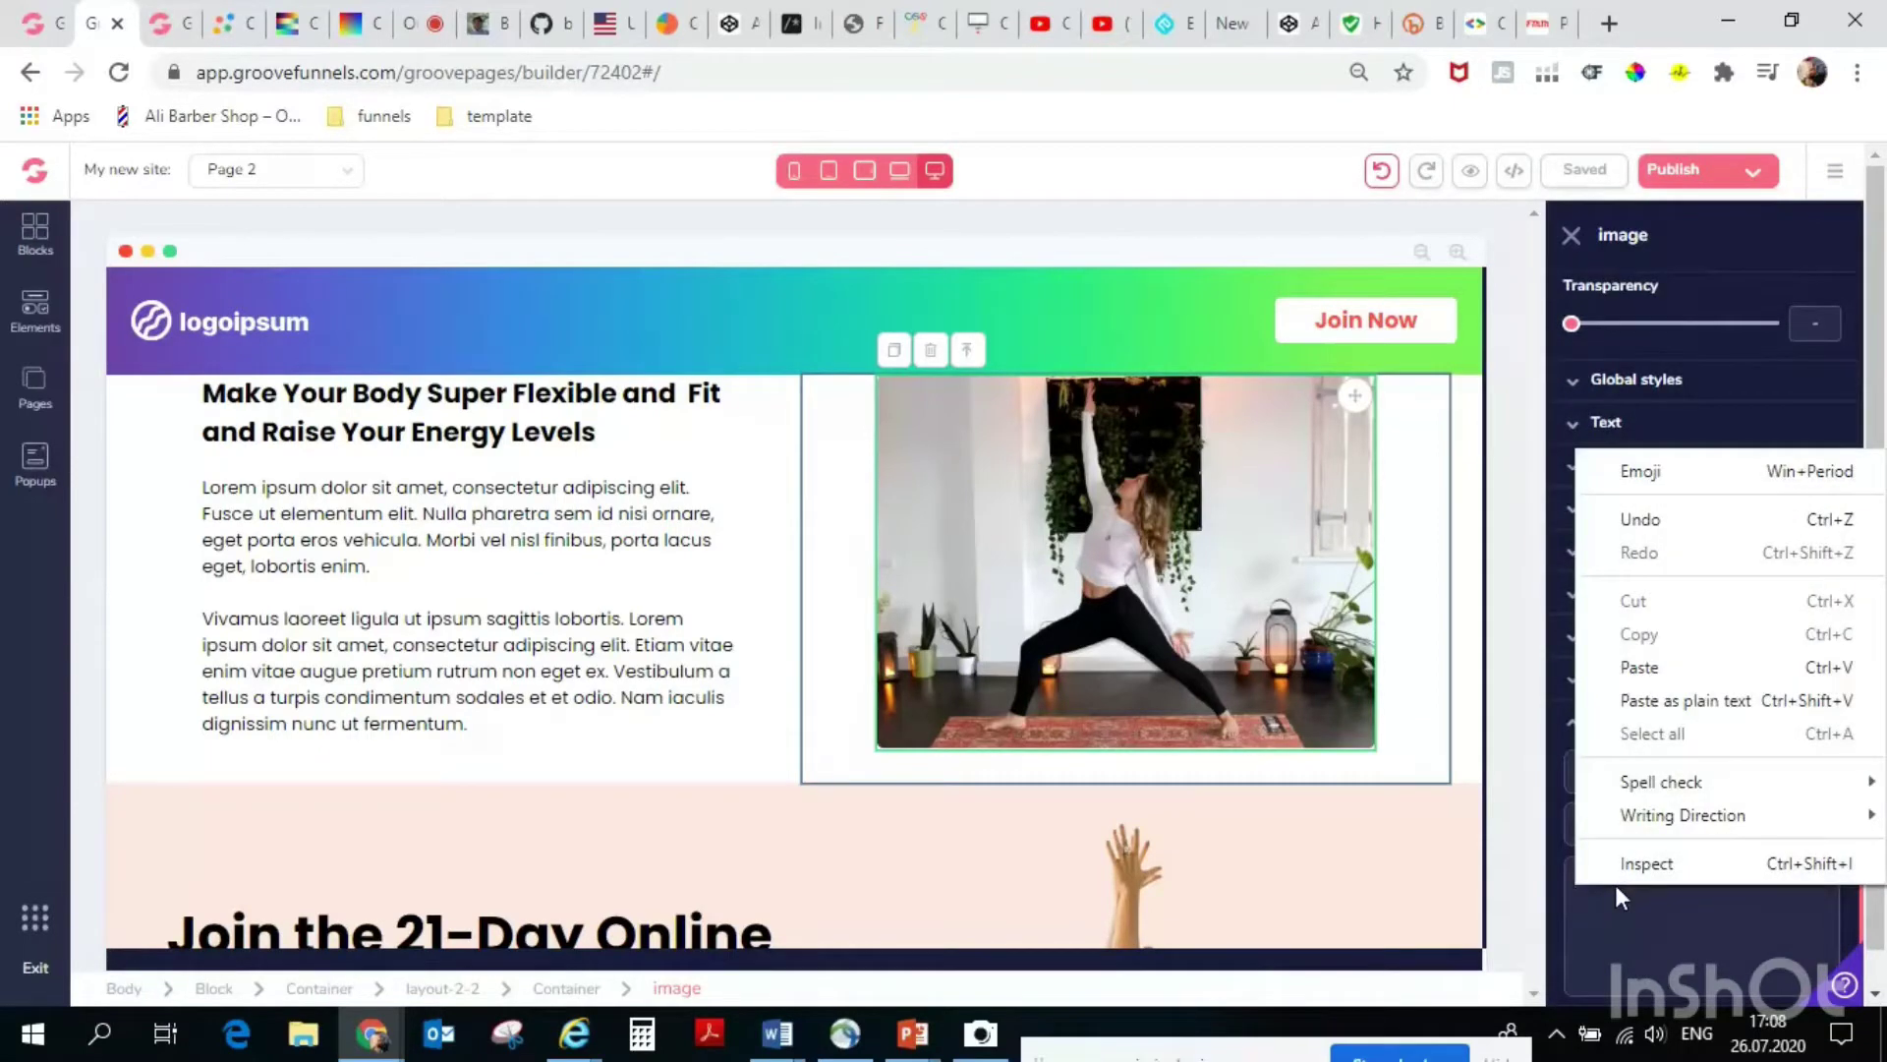
left_click(1639, 666)
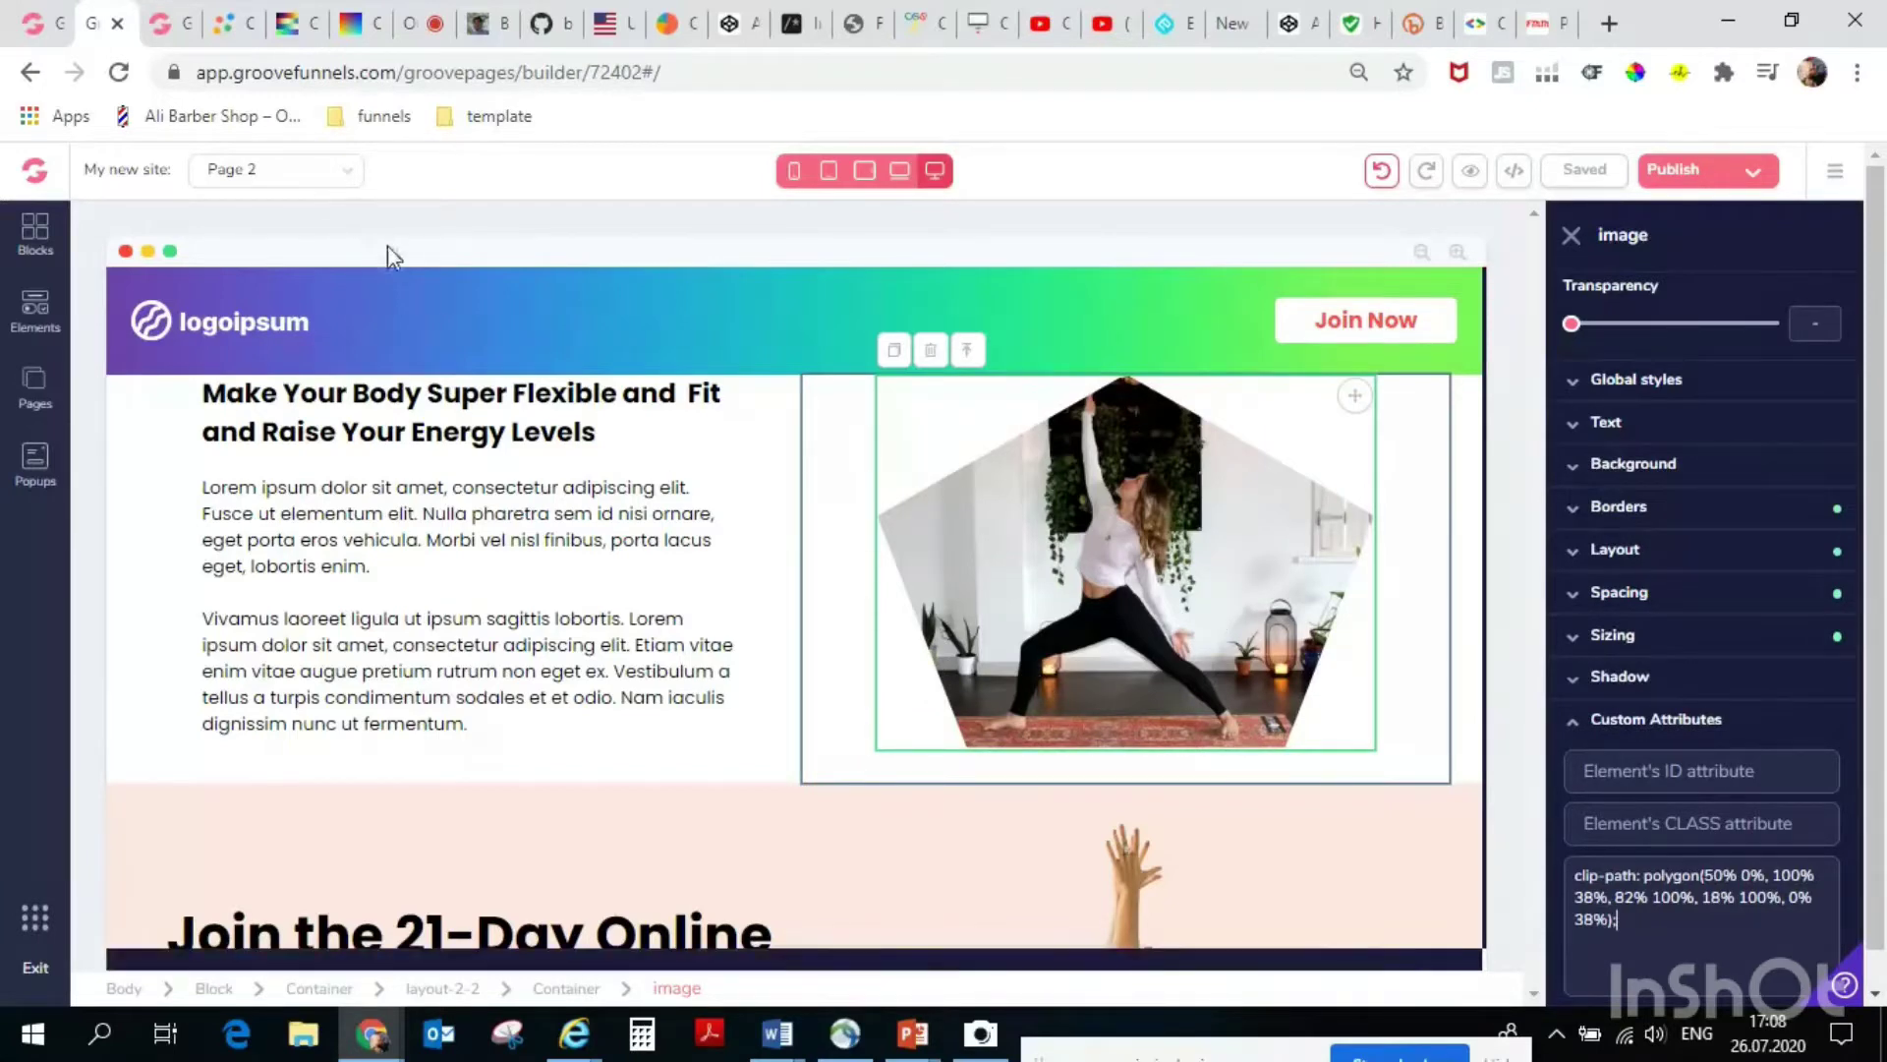
Go back to the CSS clip-path maker, choose the Triangle shape and copy its clip-path code.
left_click(228, 24)
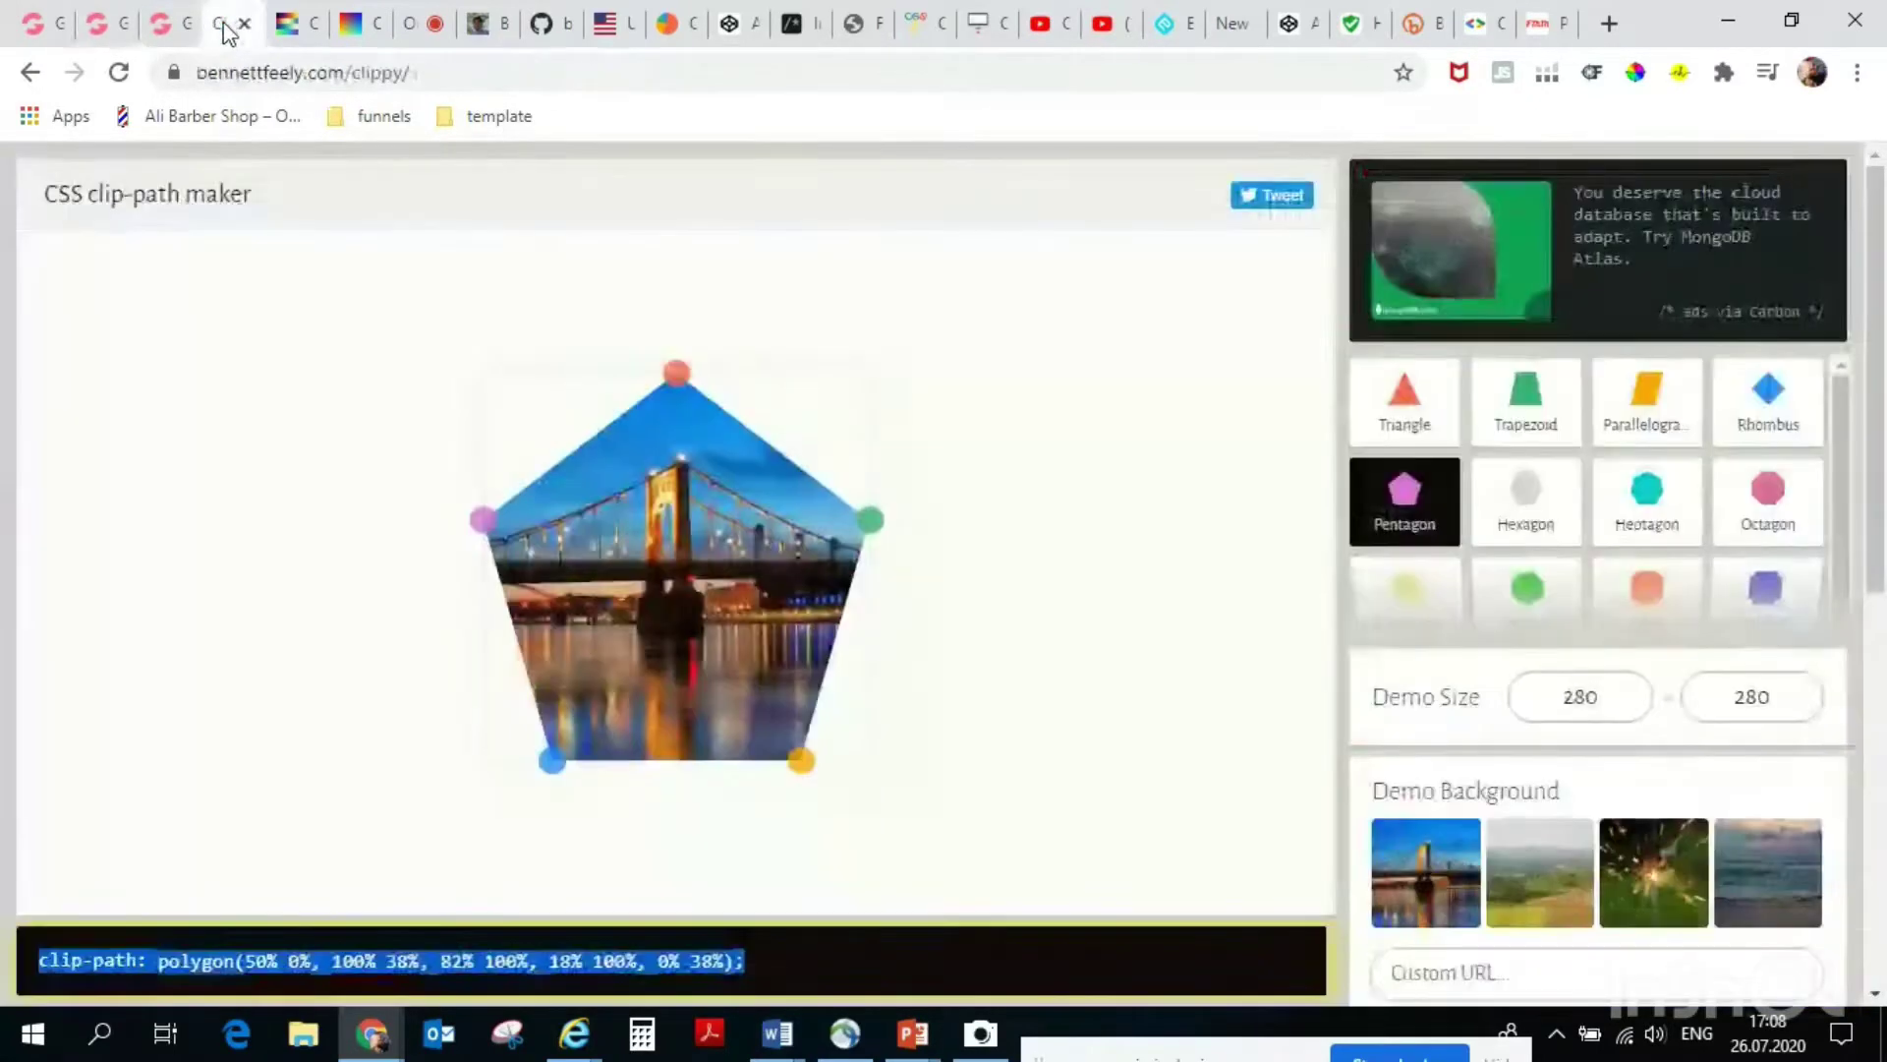
left_click(1441, 425)
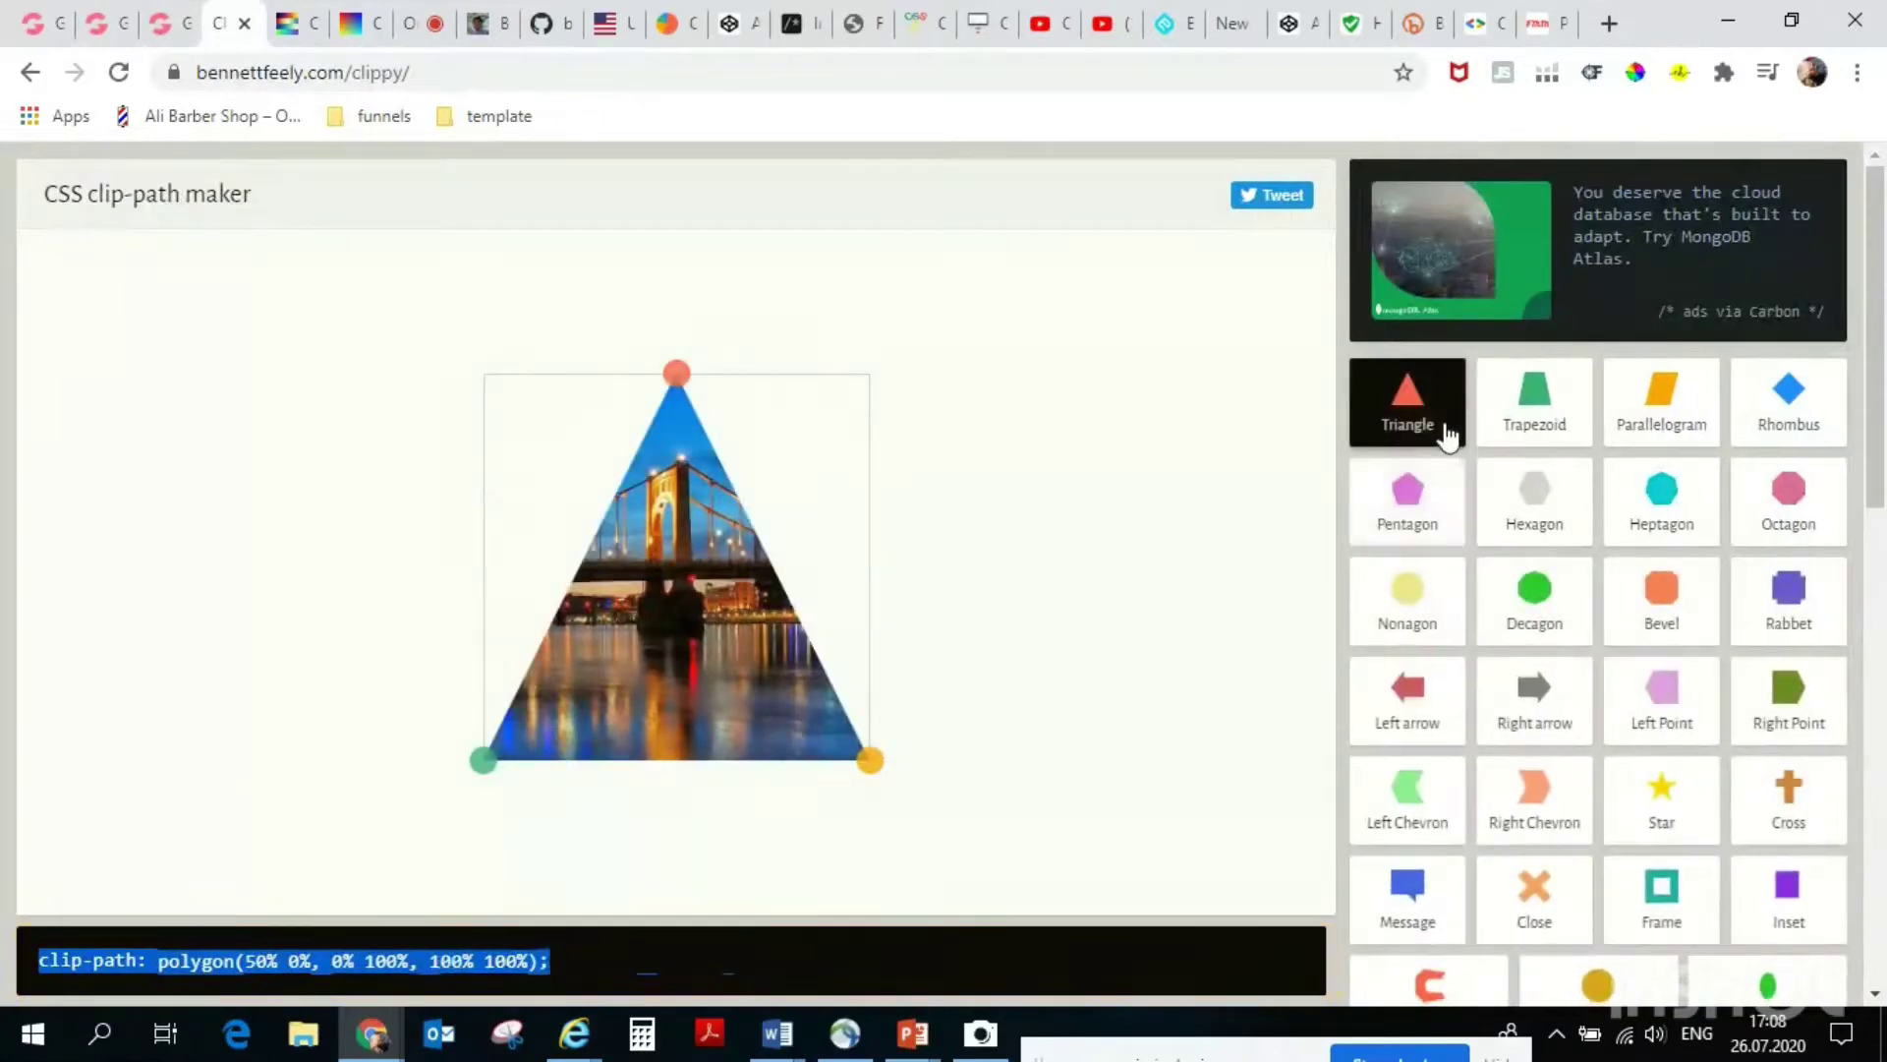
right_click(409, 963)
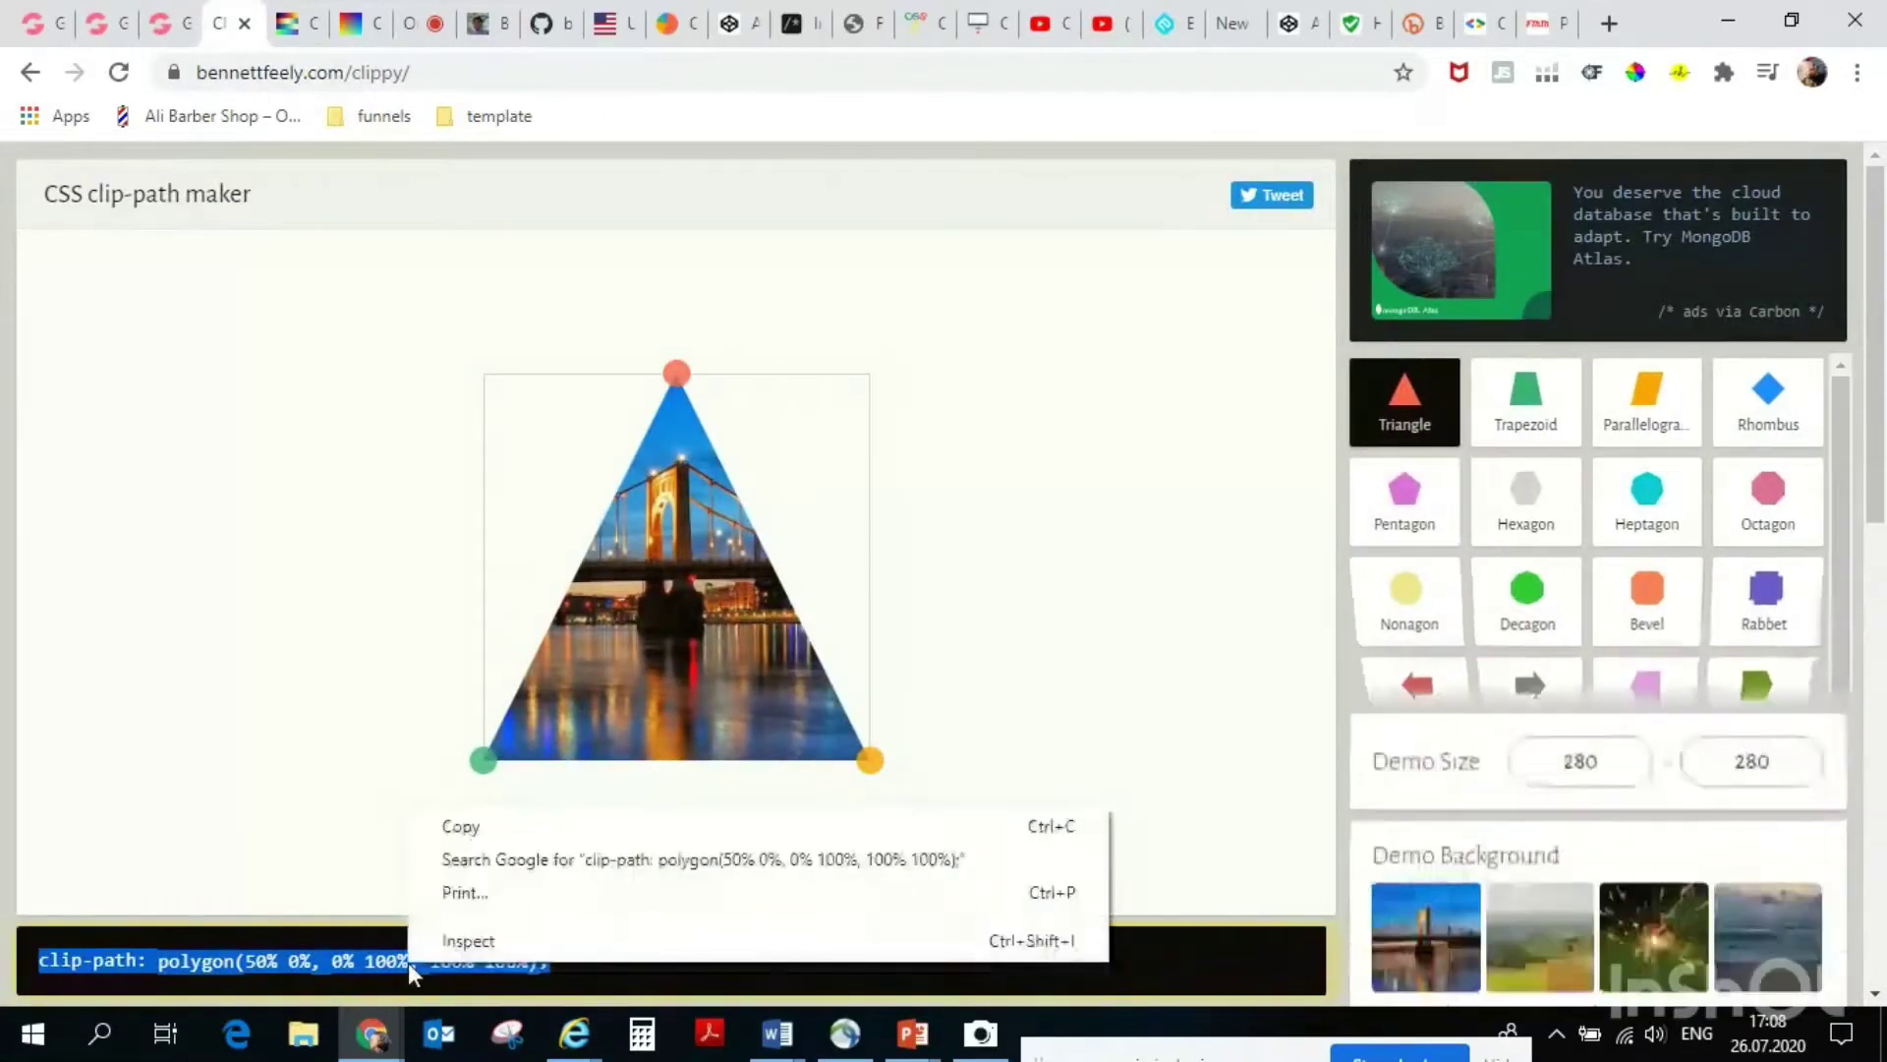
left_click(489, 830)
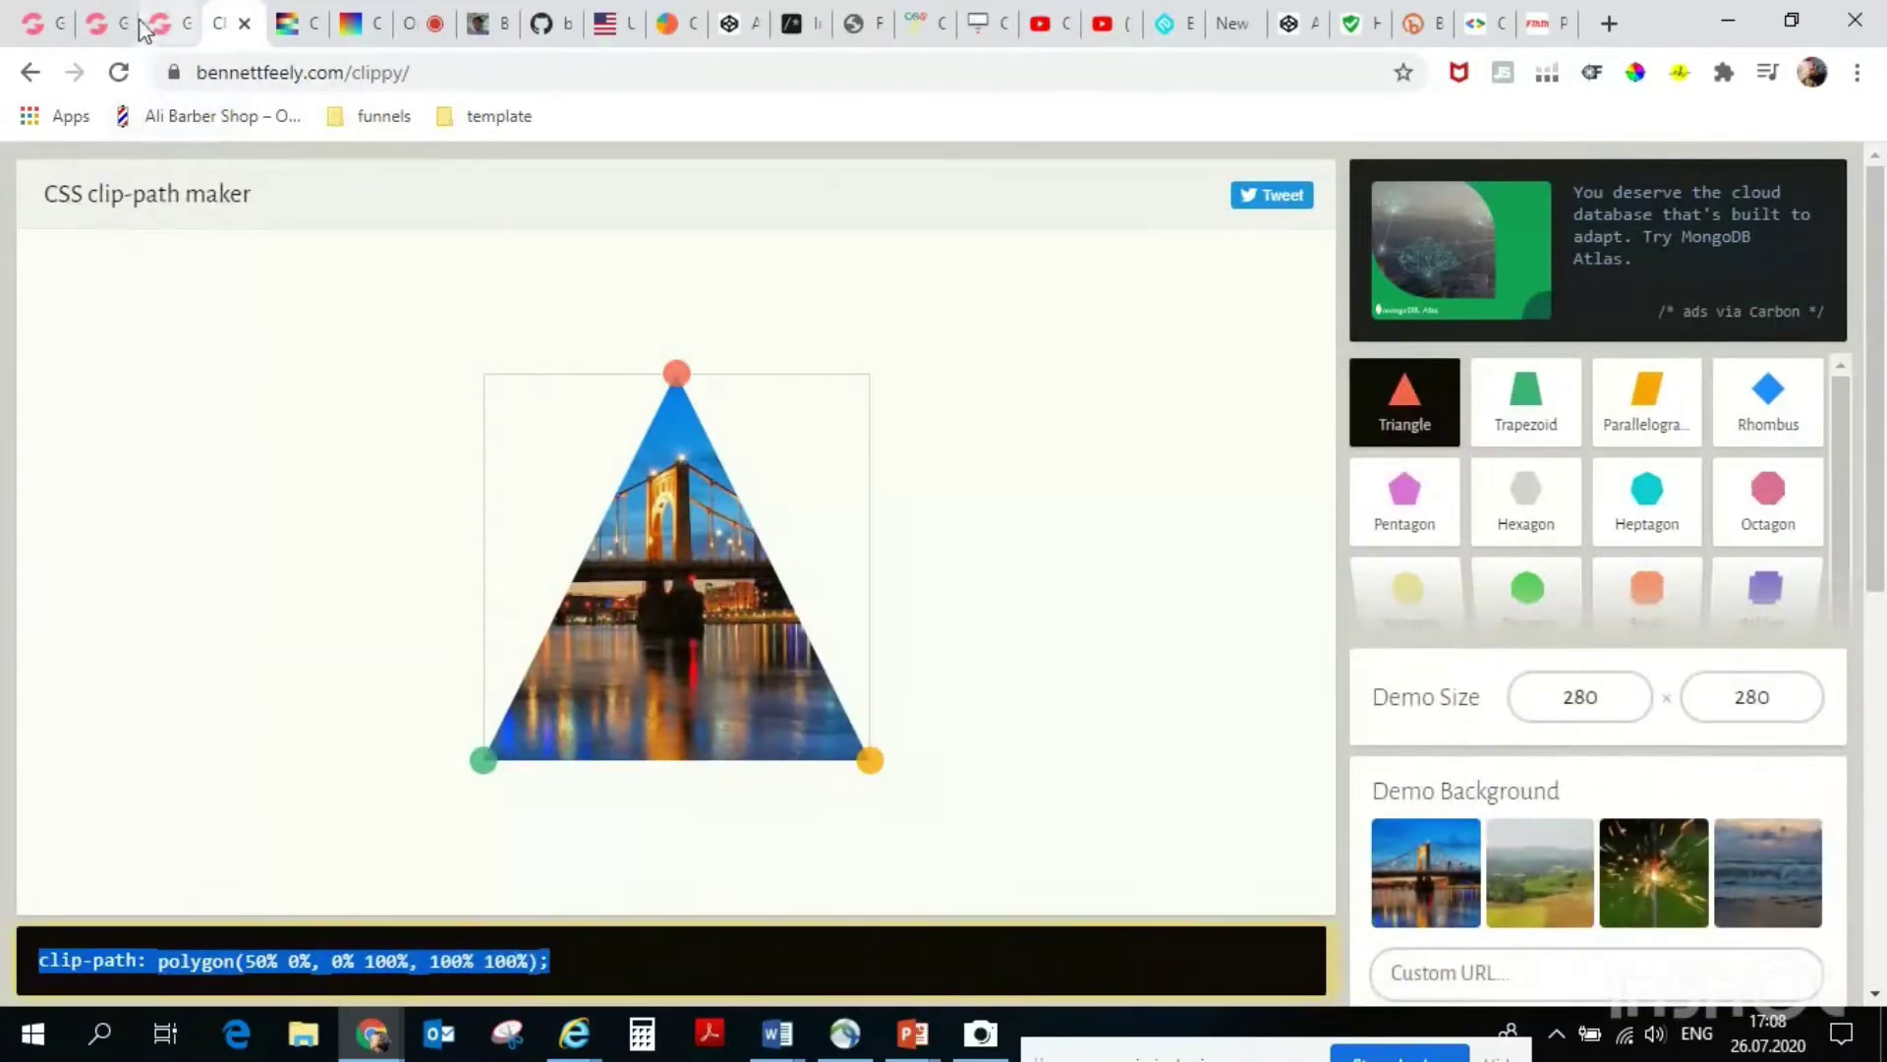
In the GroovePages editor, replace the yoga image's custom CSS with clip-path: polygon(50% 0%, 0% 100%, 100% 100%);.
left_click(97, 23)
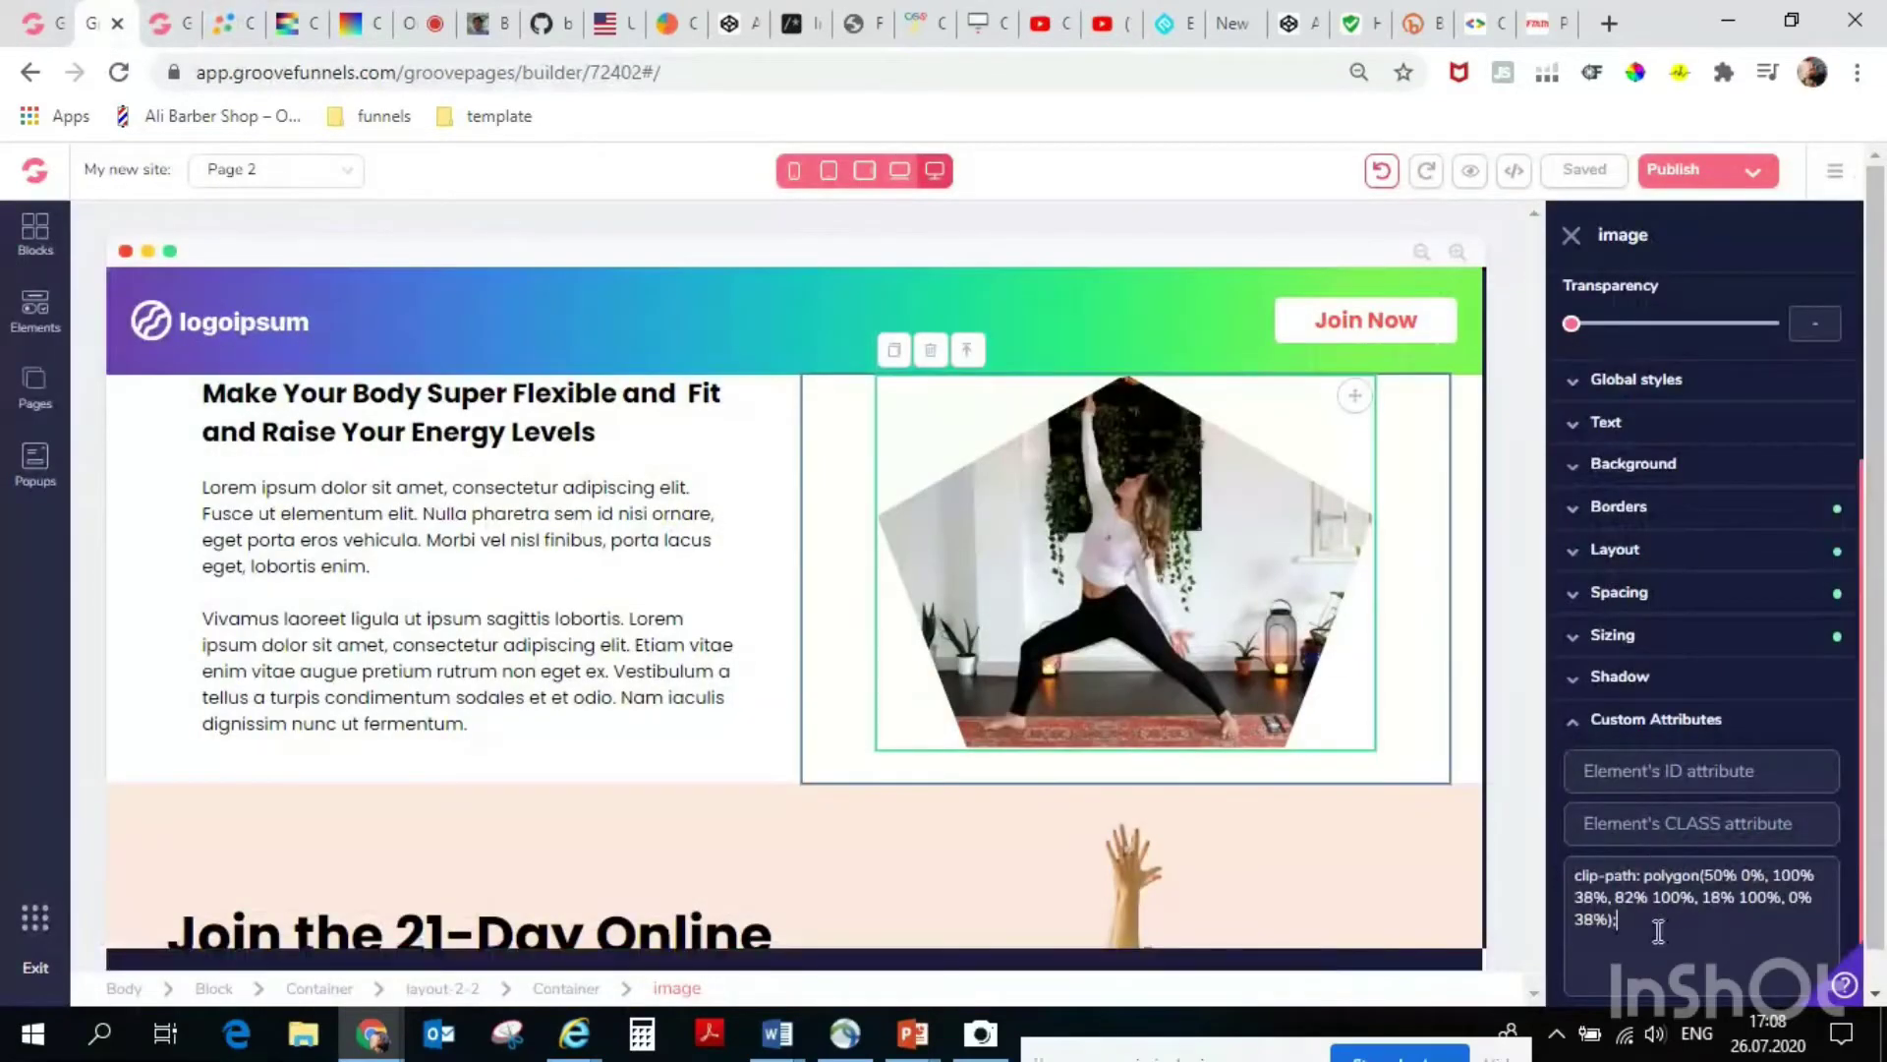
left_click_drag(1660, 928, 1555, 891)
key("BackSpace")
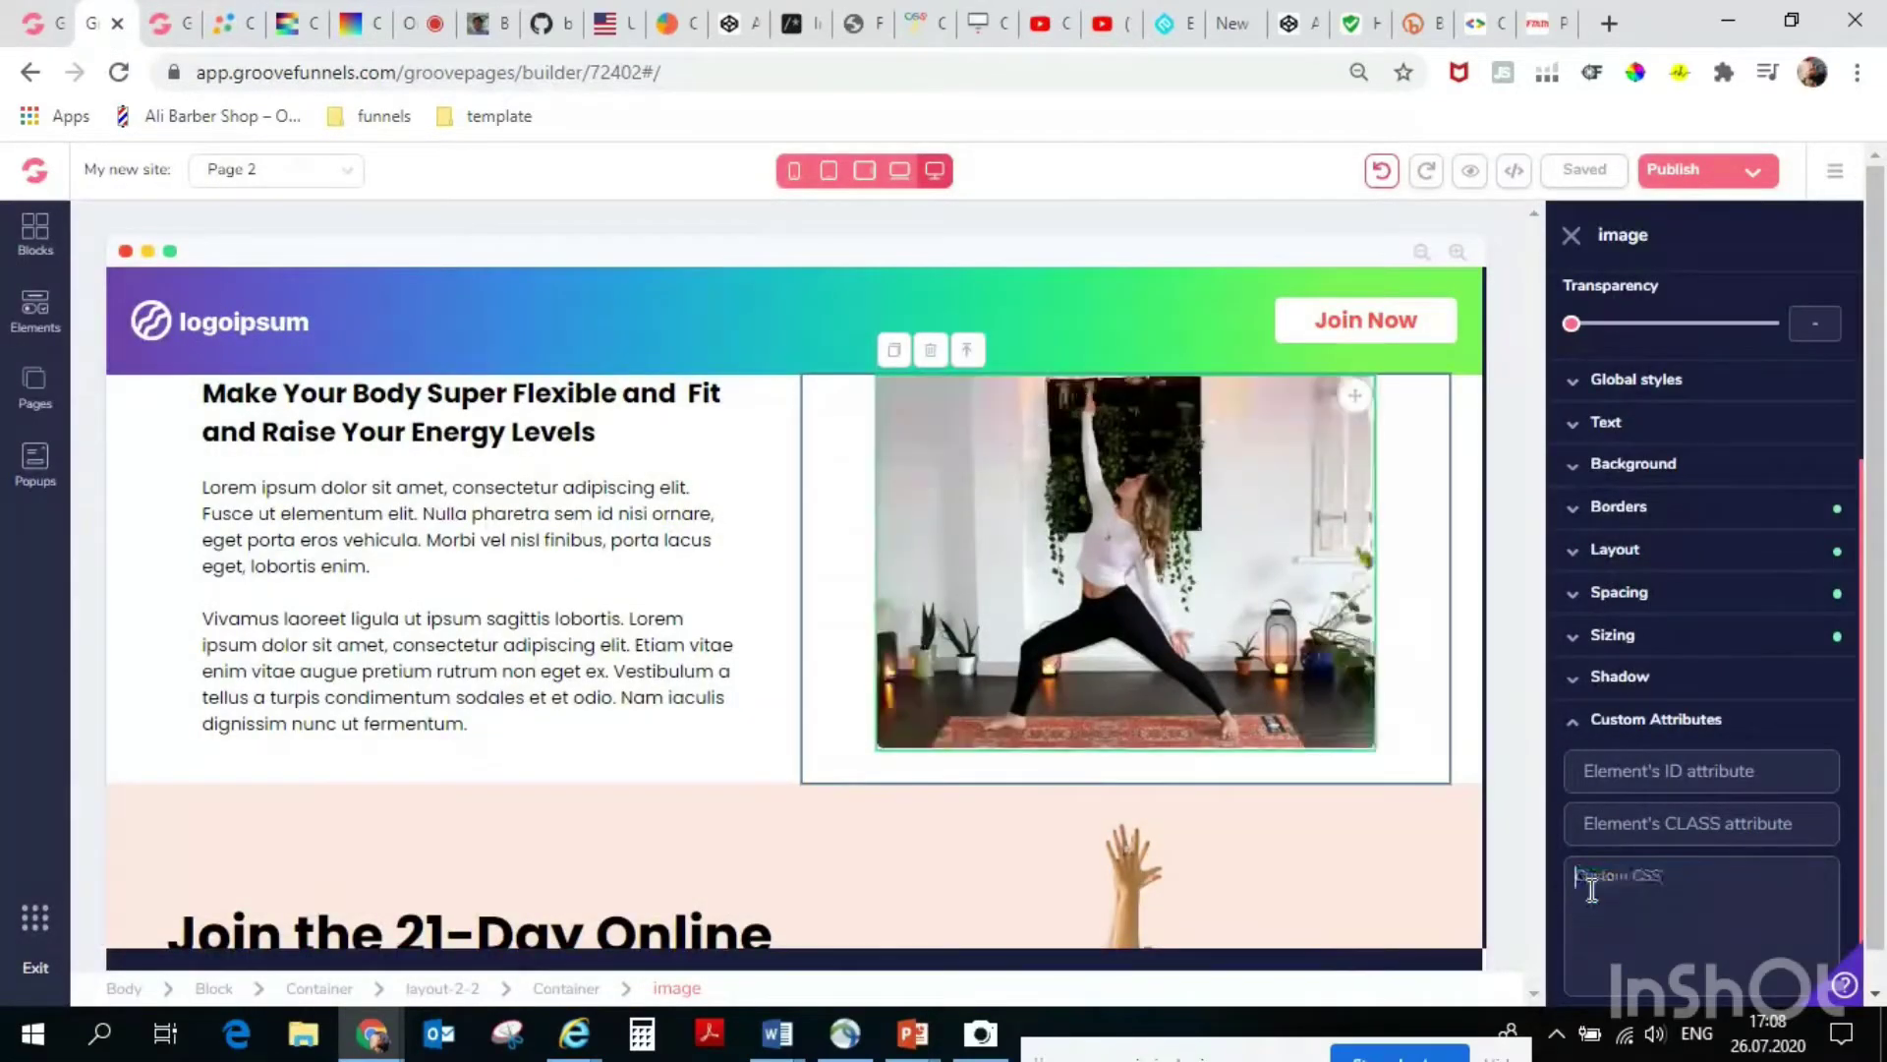
right_click(1589, 889)
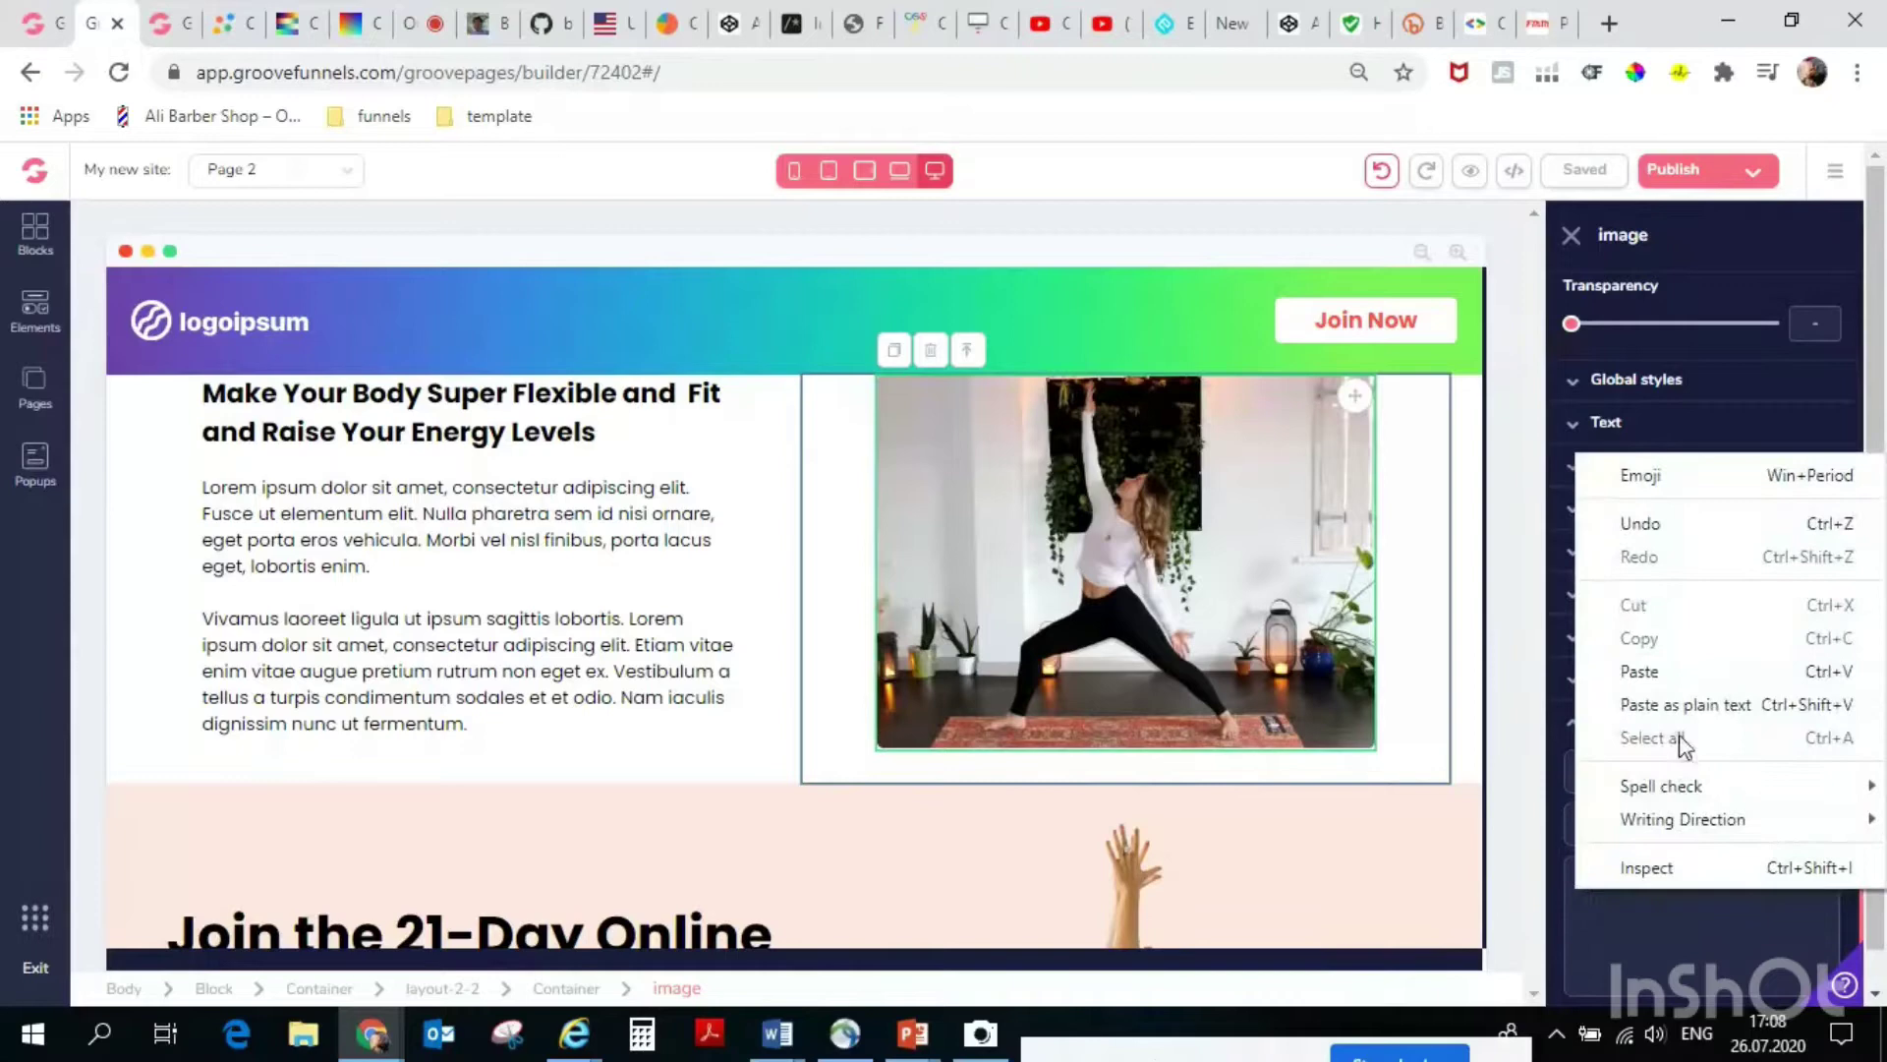
left_click(1684, 673)
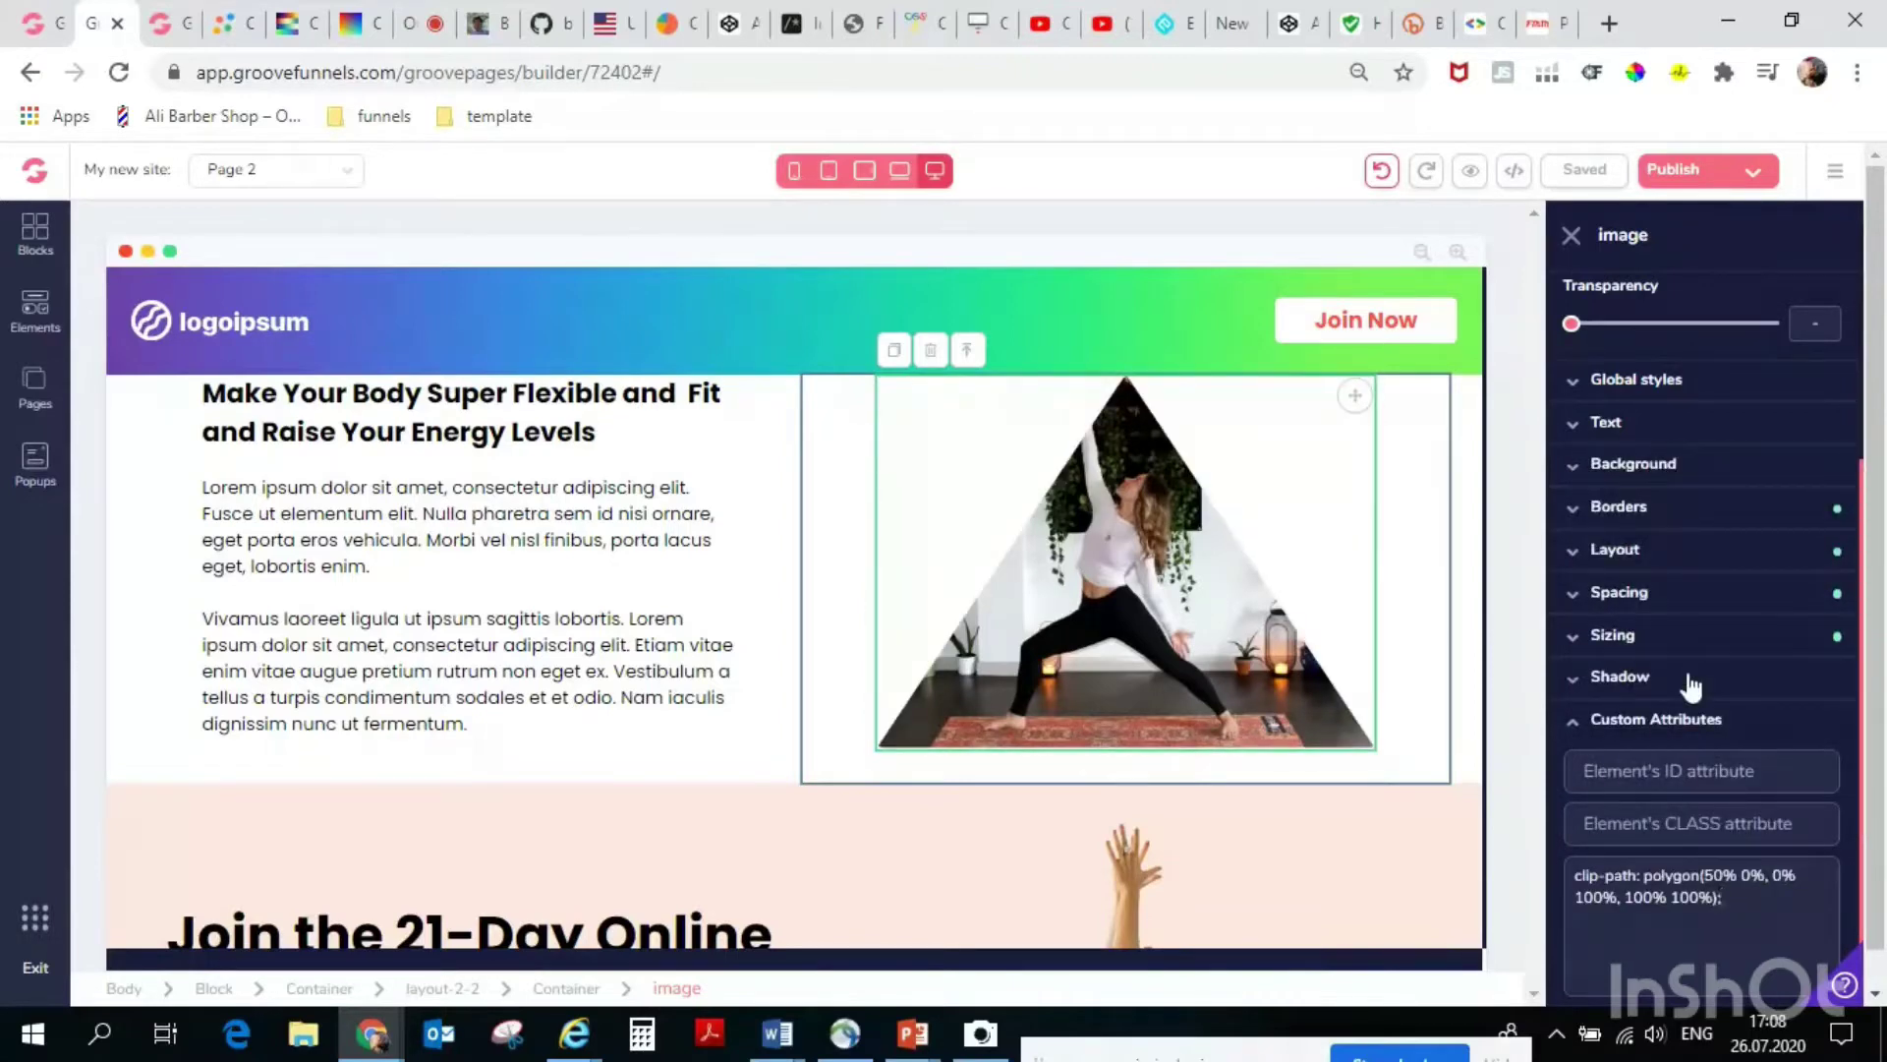
left_click(779, 671)
scroll(779, 671, "down", 4)
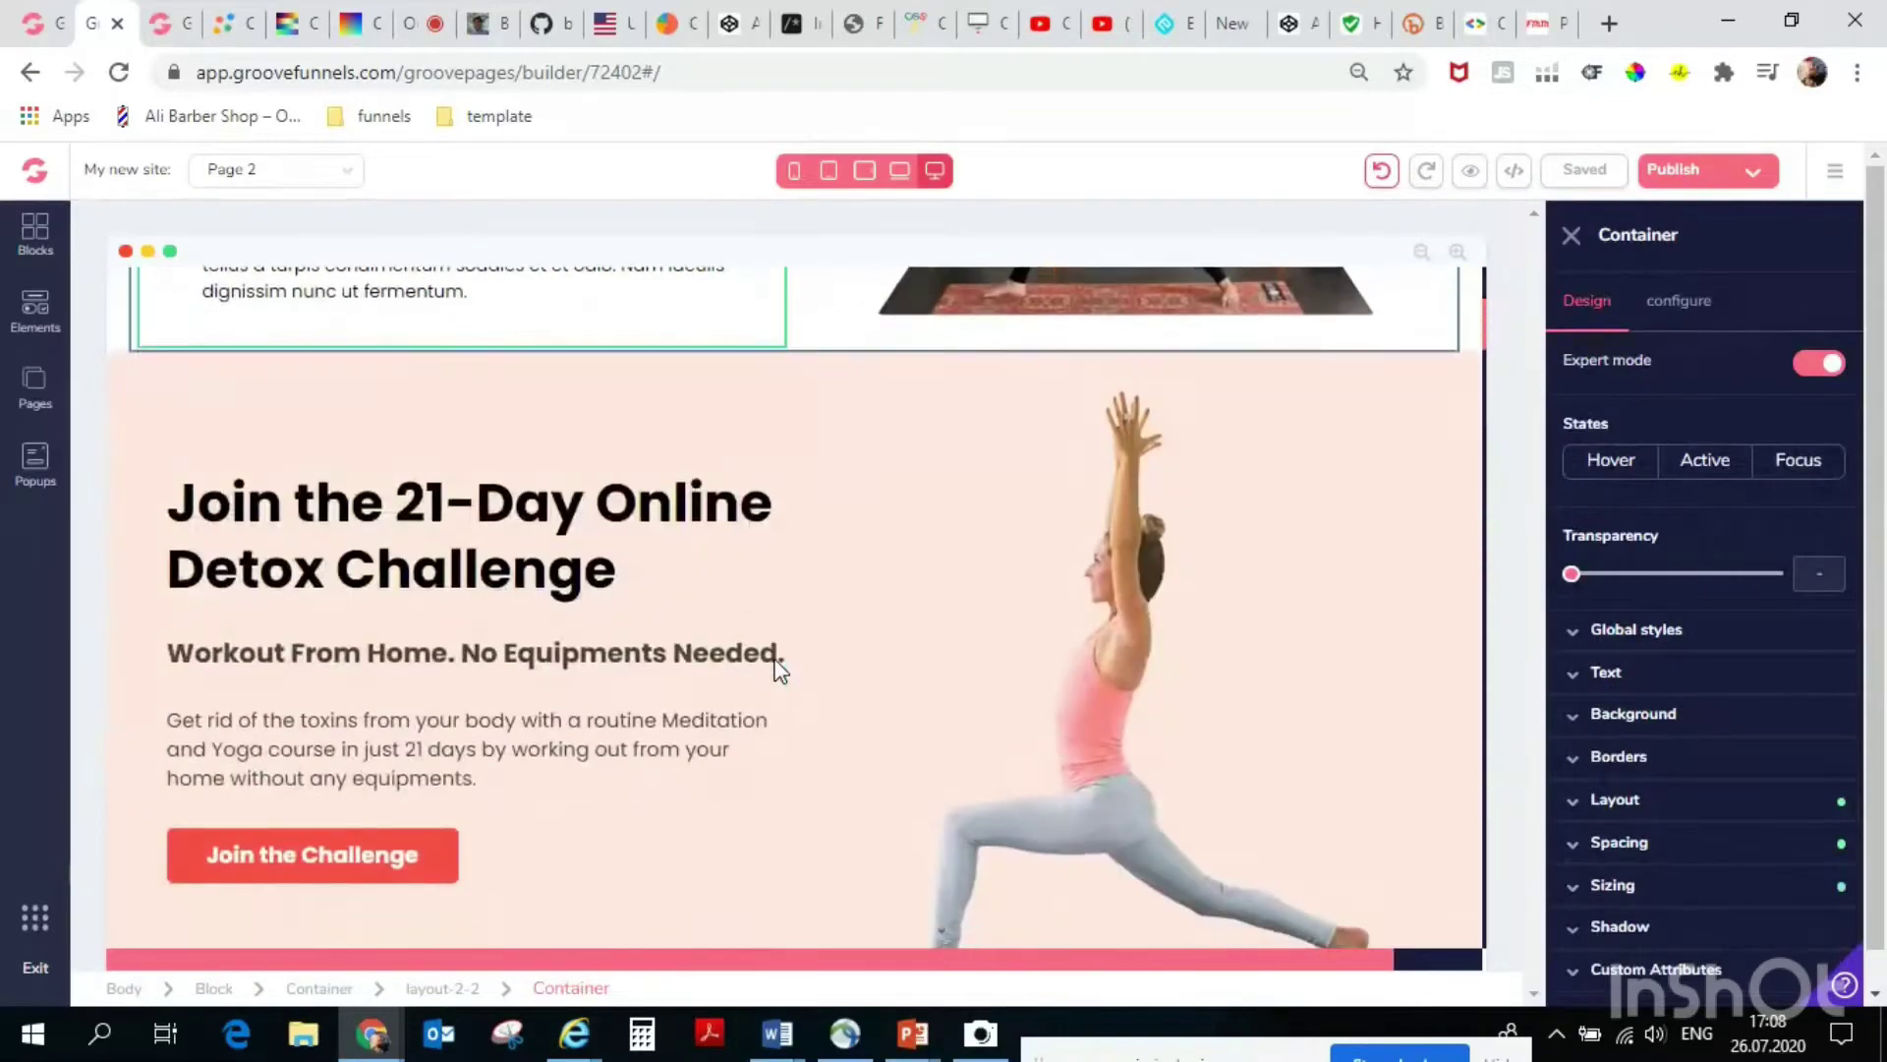
scroll(779, 672, "down", 7)
scroll(780, 671, "up", 11)
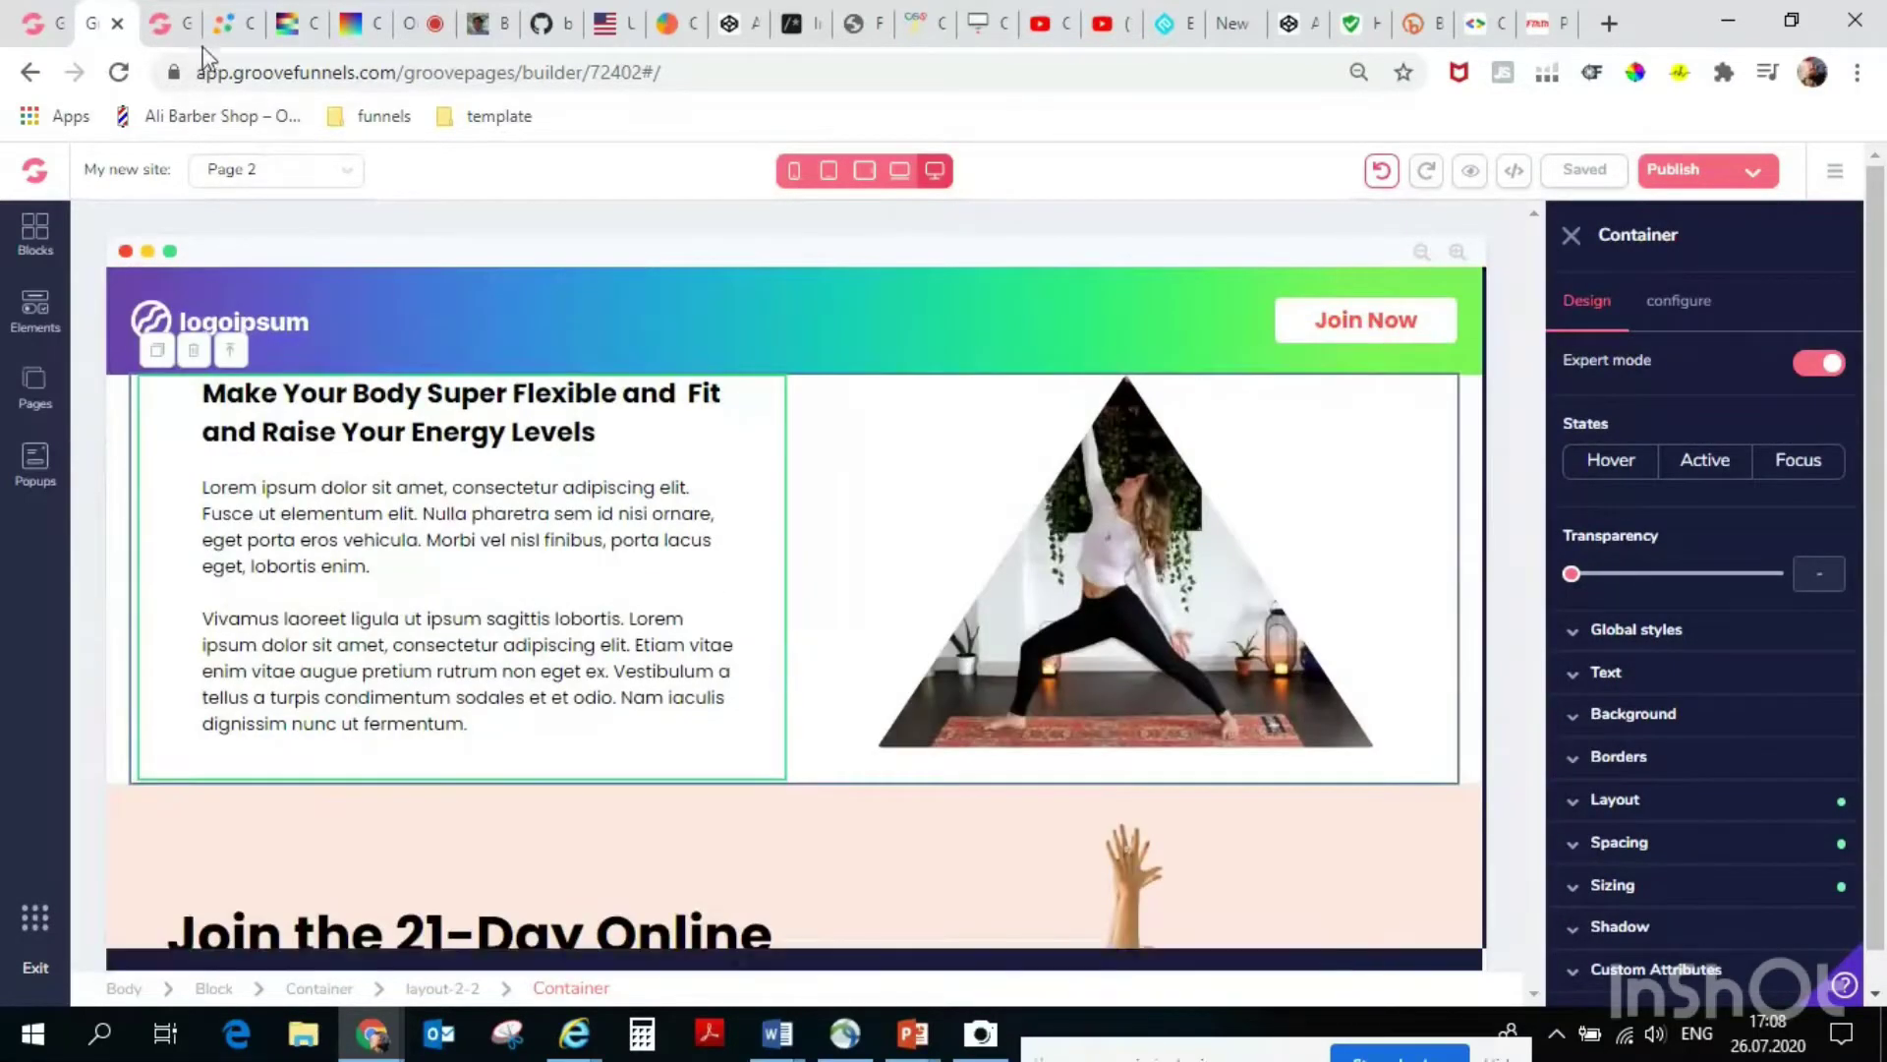
Switch to the CSS clip-path maker and move the triangle's apex to the upper-right corner of its frame.
left_click(233, 23)
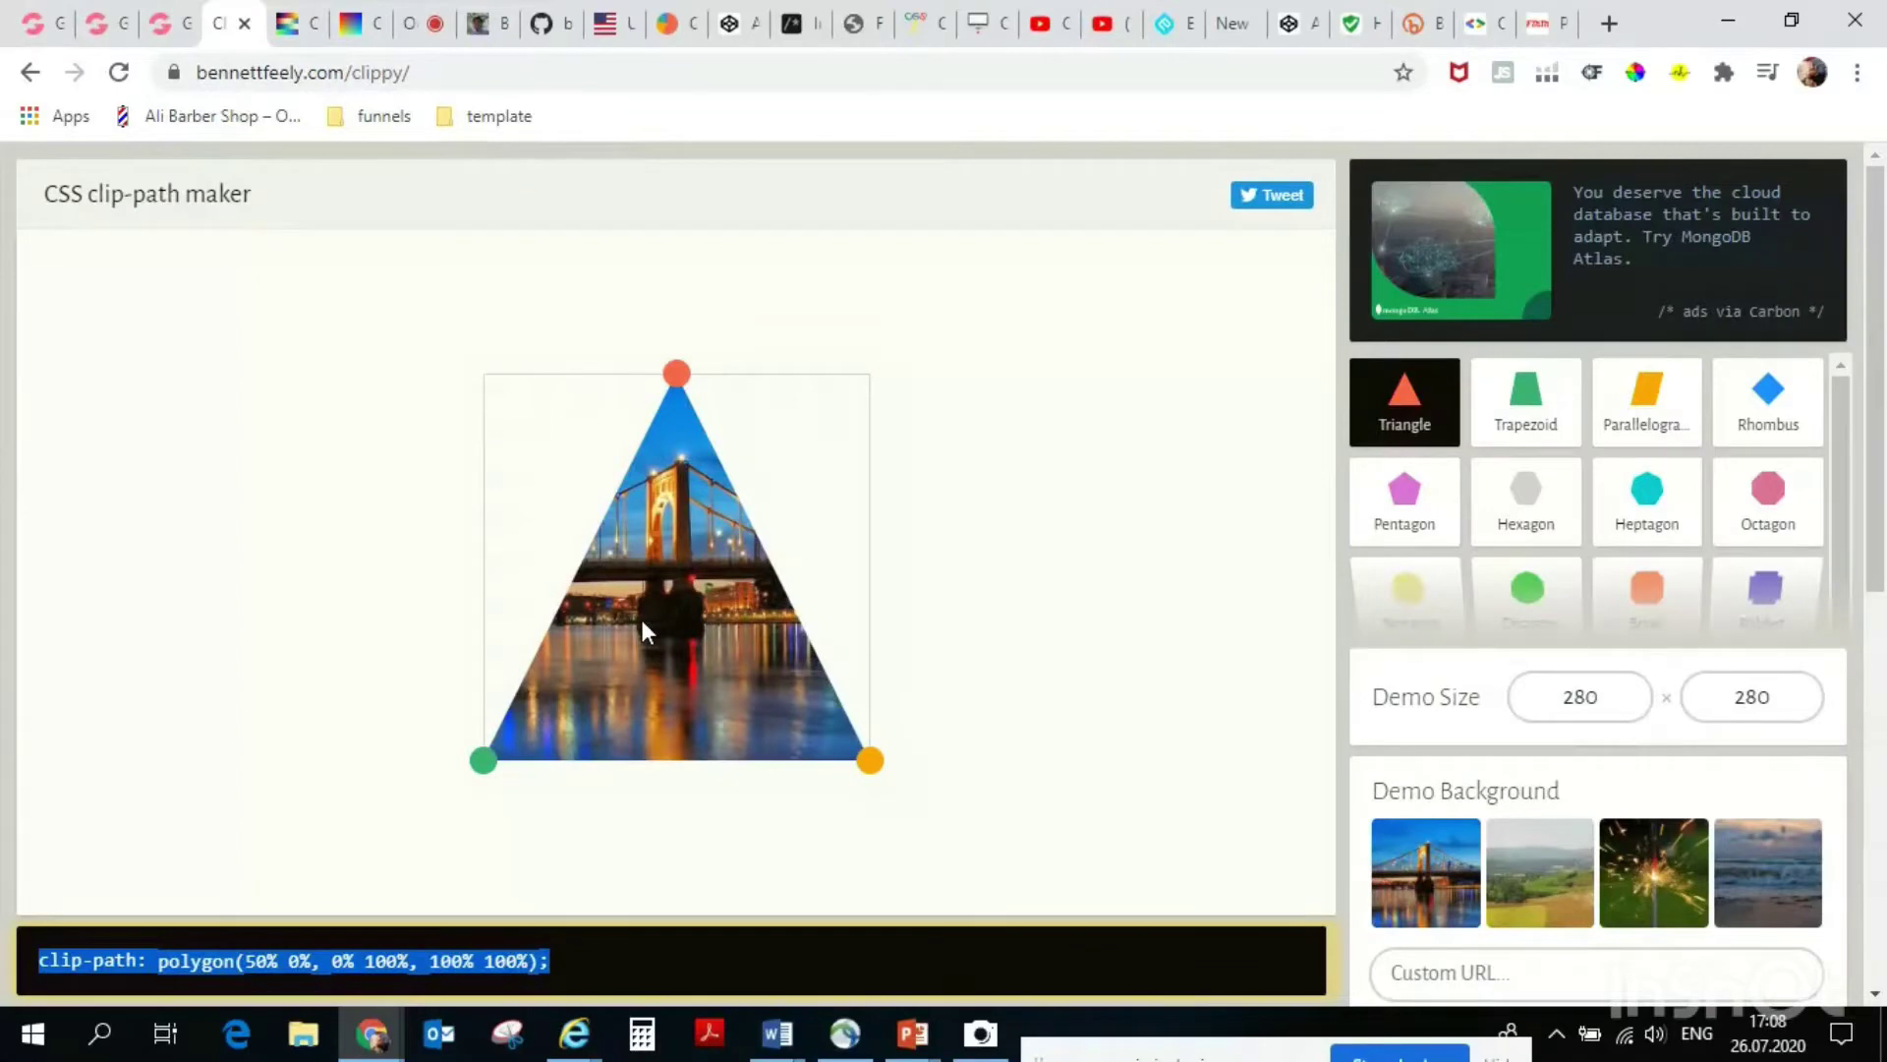
left_click_drag(678, 379, 923, 379)
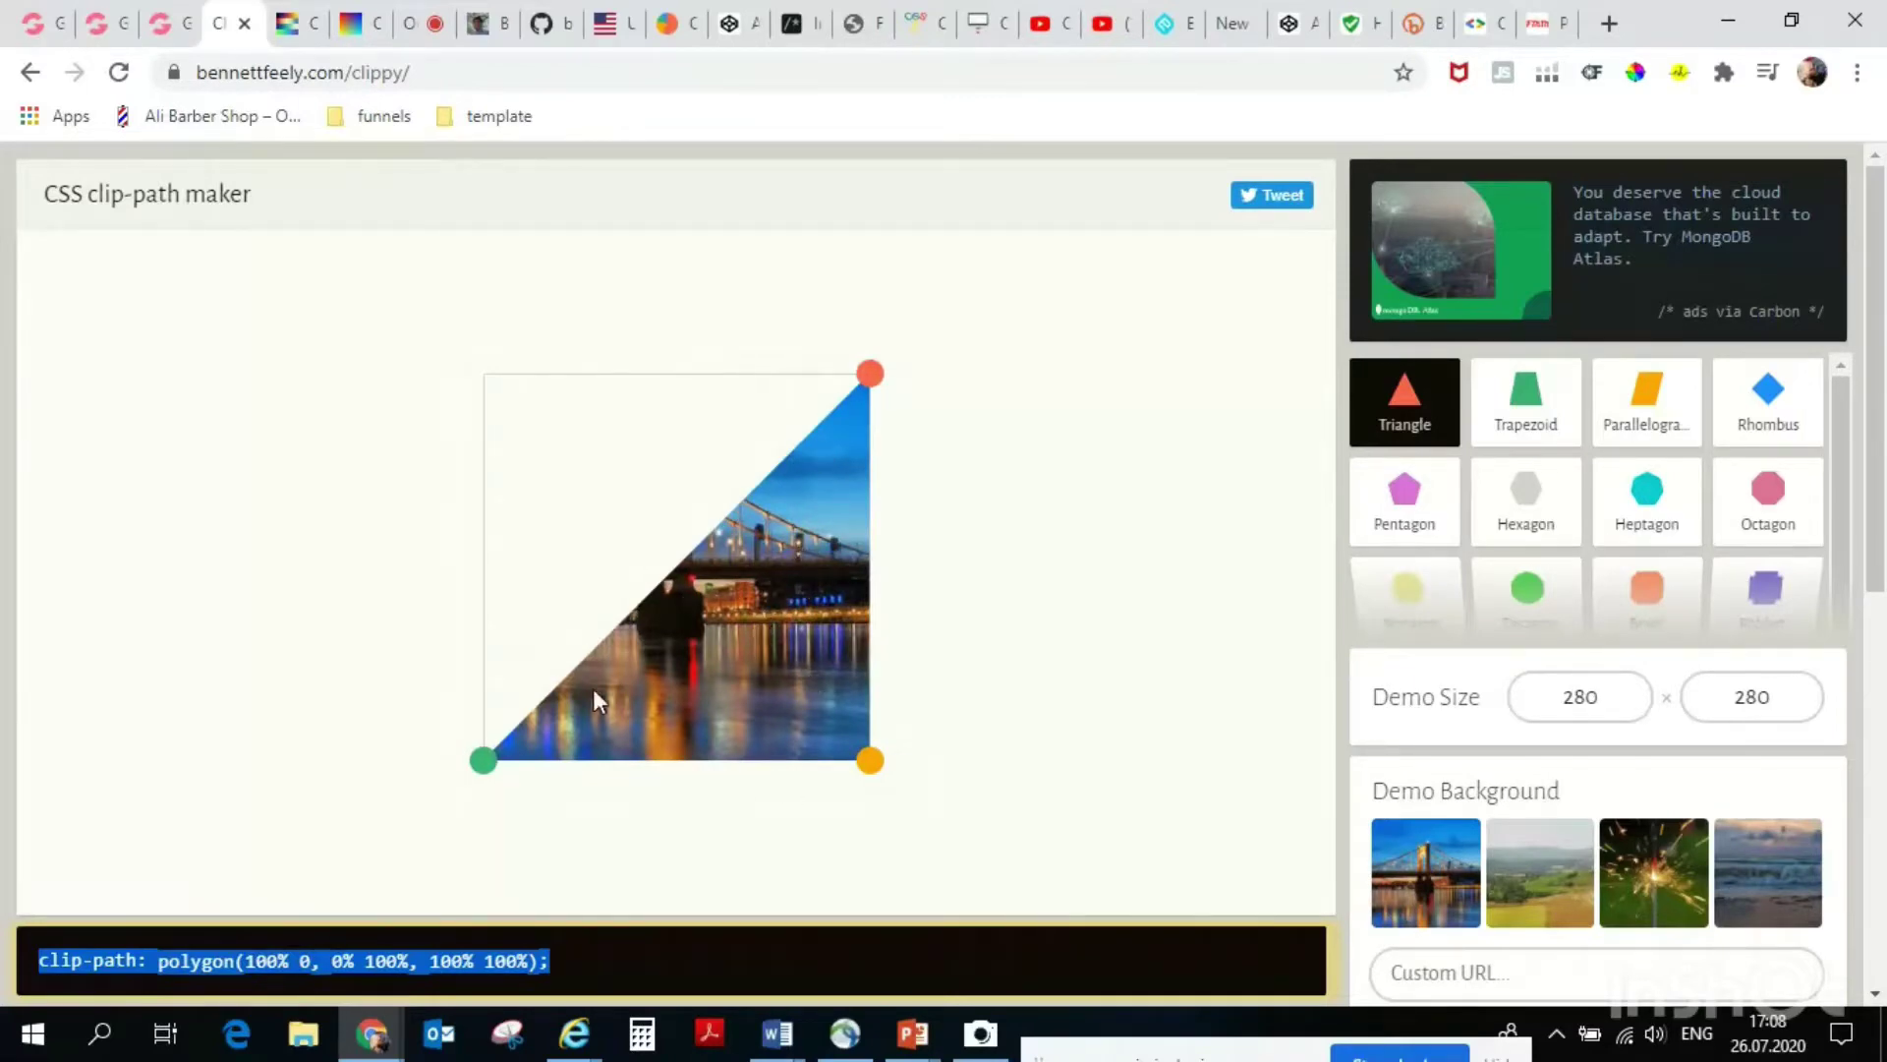
Choose the Bevel shape and move its points to form polygon(20% 0%, 63% 30%, 100% 20%, 98% 100%, 38% 35%, 63% 100%, 0 94%, 16% 54%).
mouse_move(1654, 616)
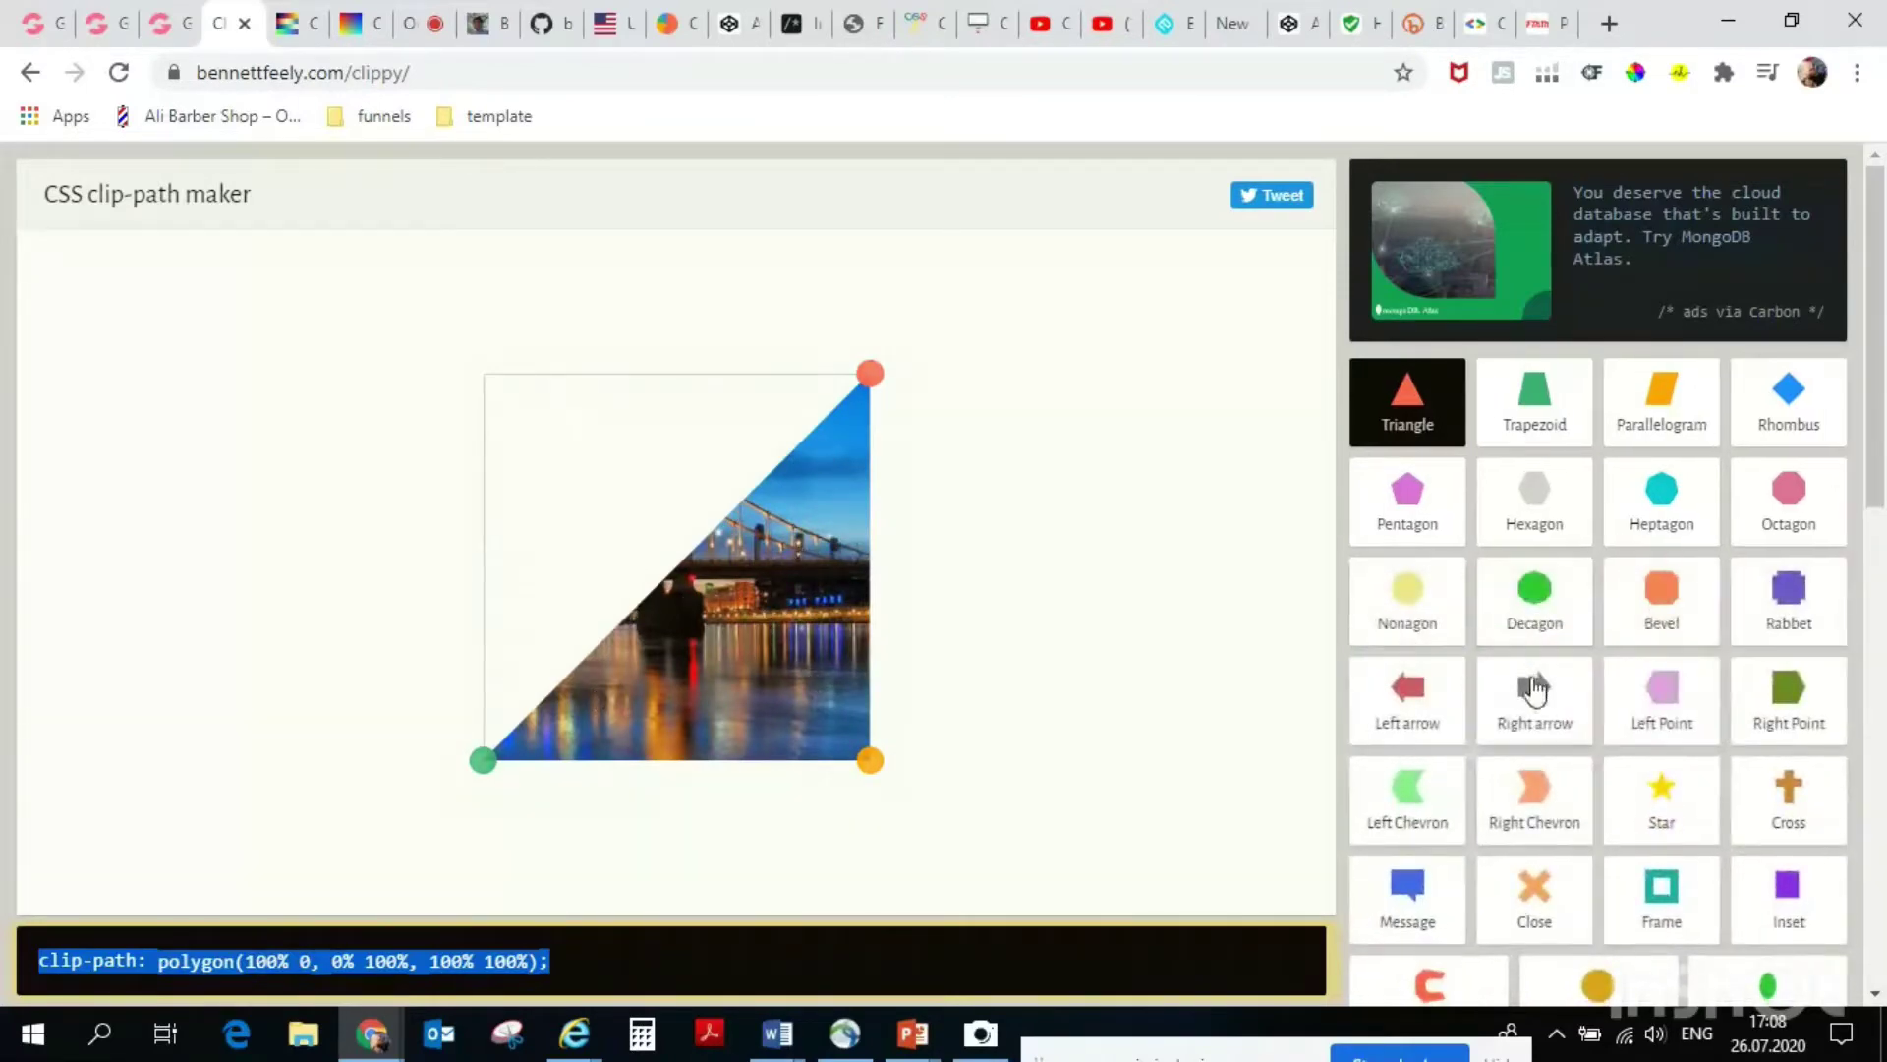
left_click(1669, 624)
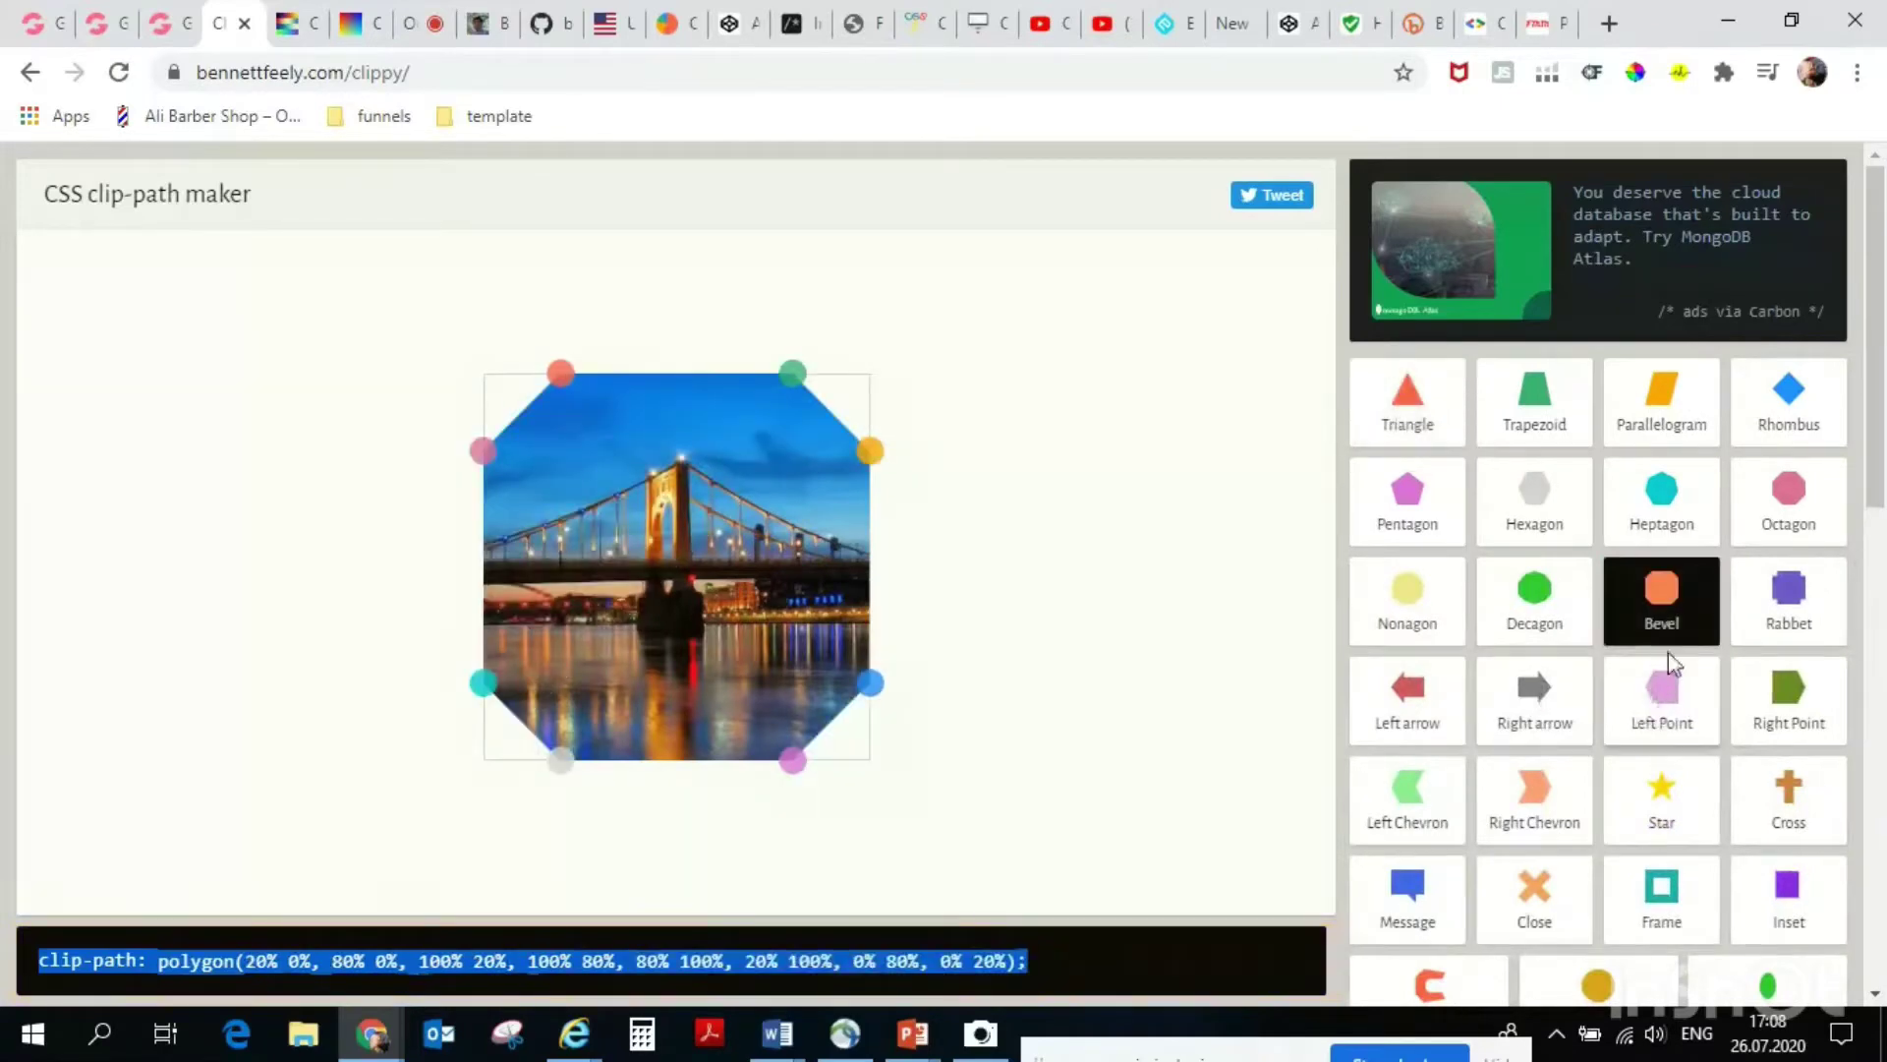
left_click_drag(870, 682, 628, 507)
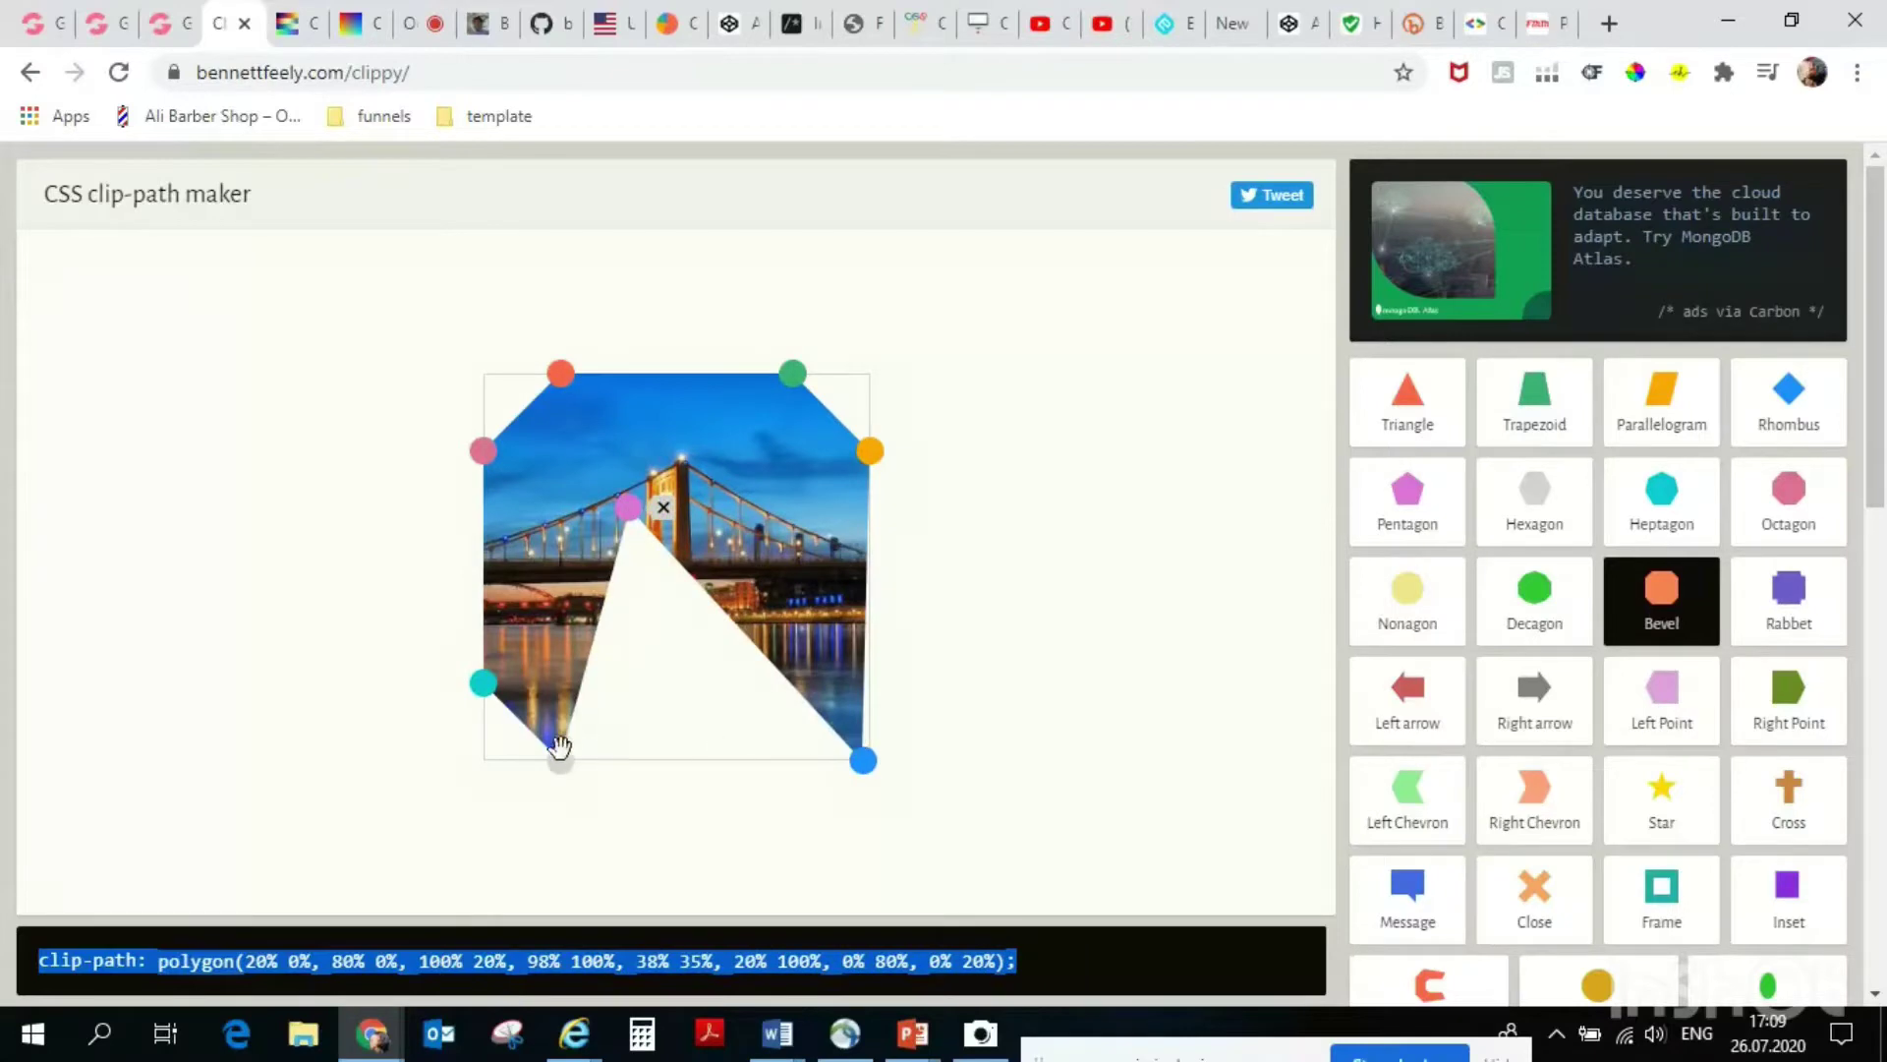
left_click_drag(559, 747, 724, 753)
left_click_drag(482, 683, 483, 737)
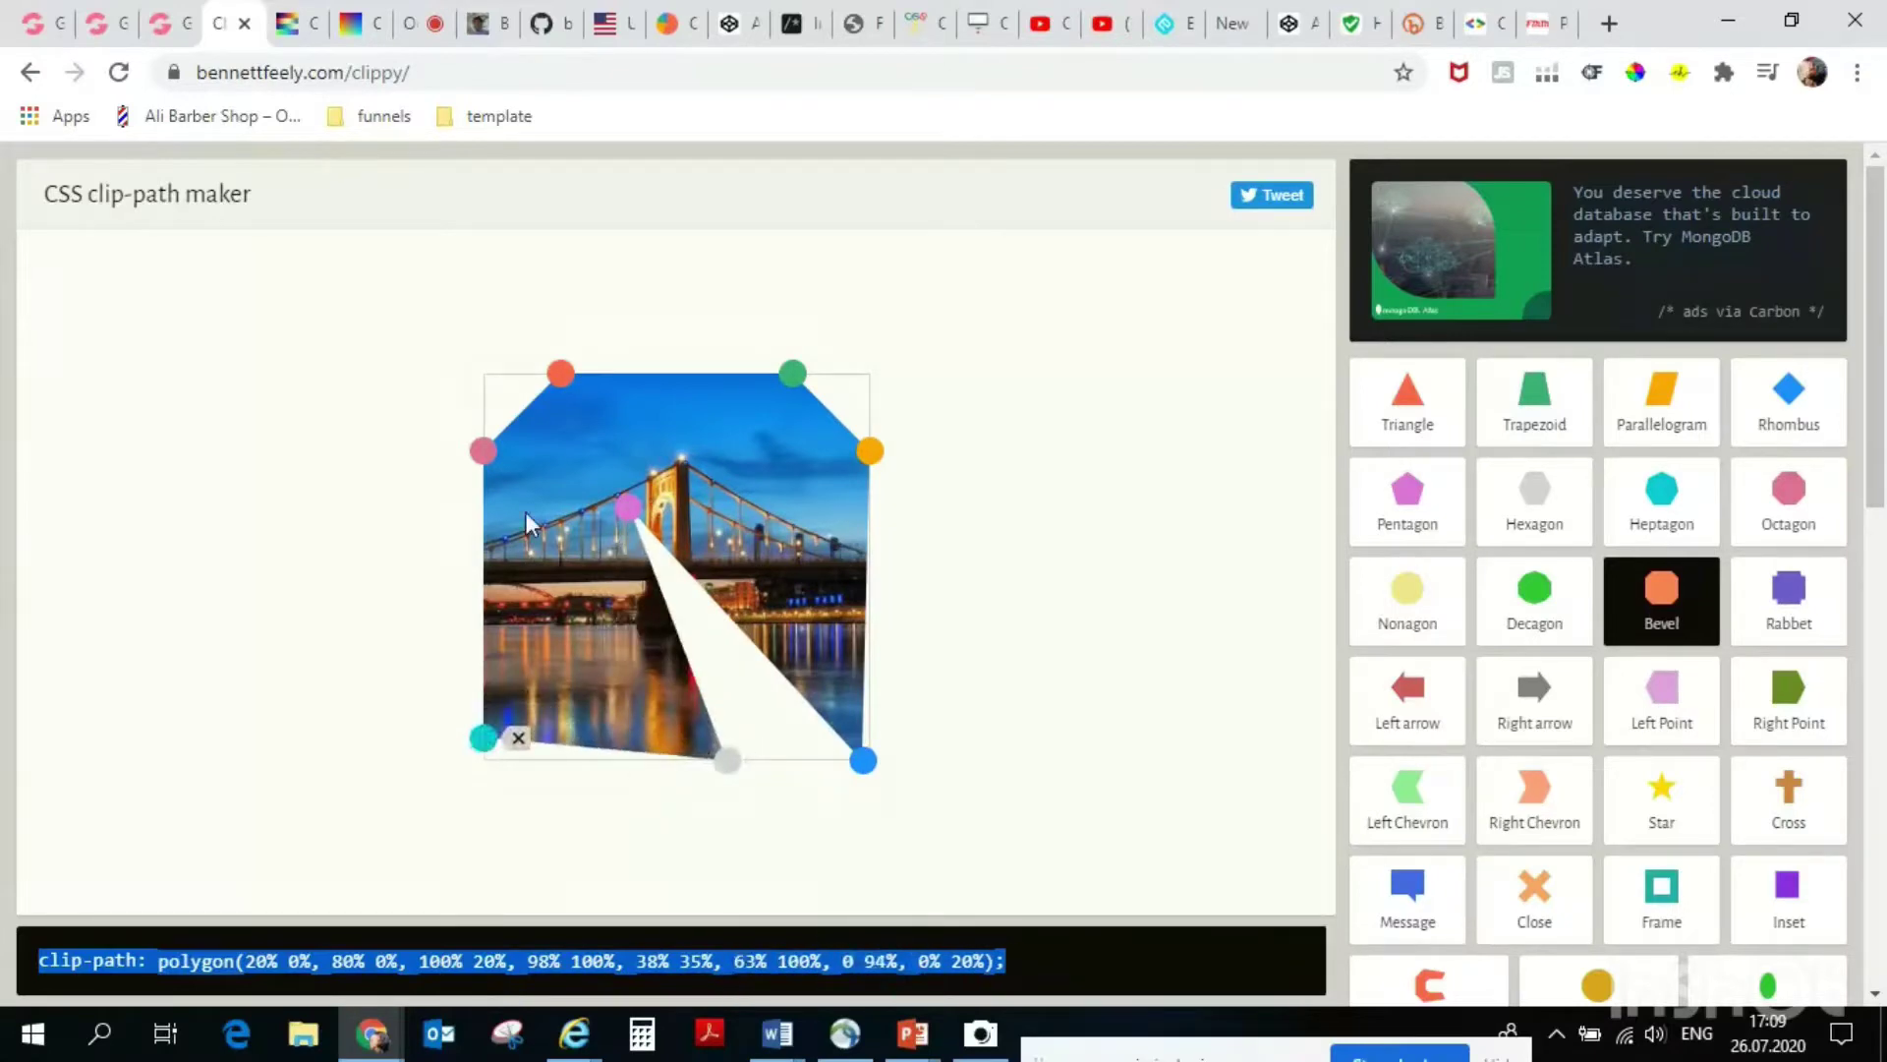
left_click_drag(792, 378, 724, 489)
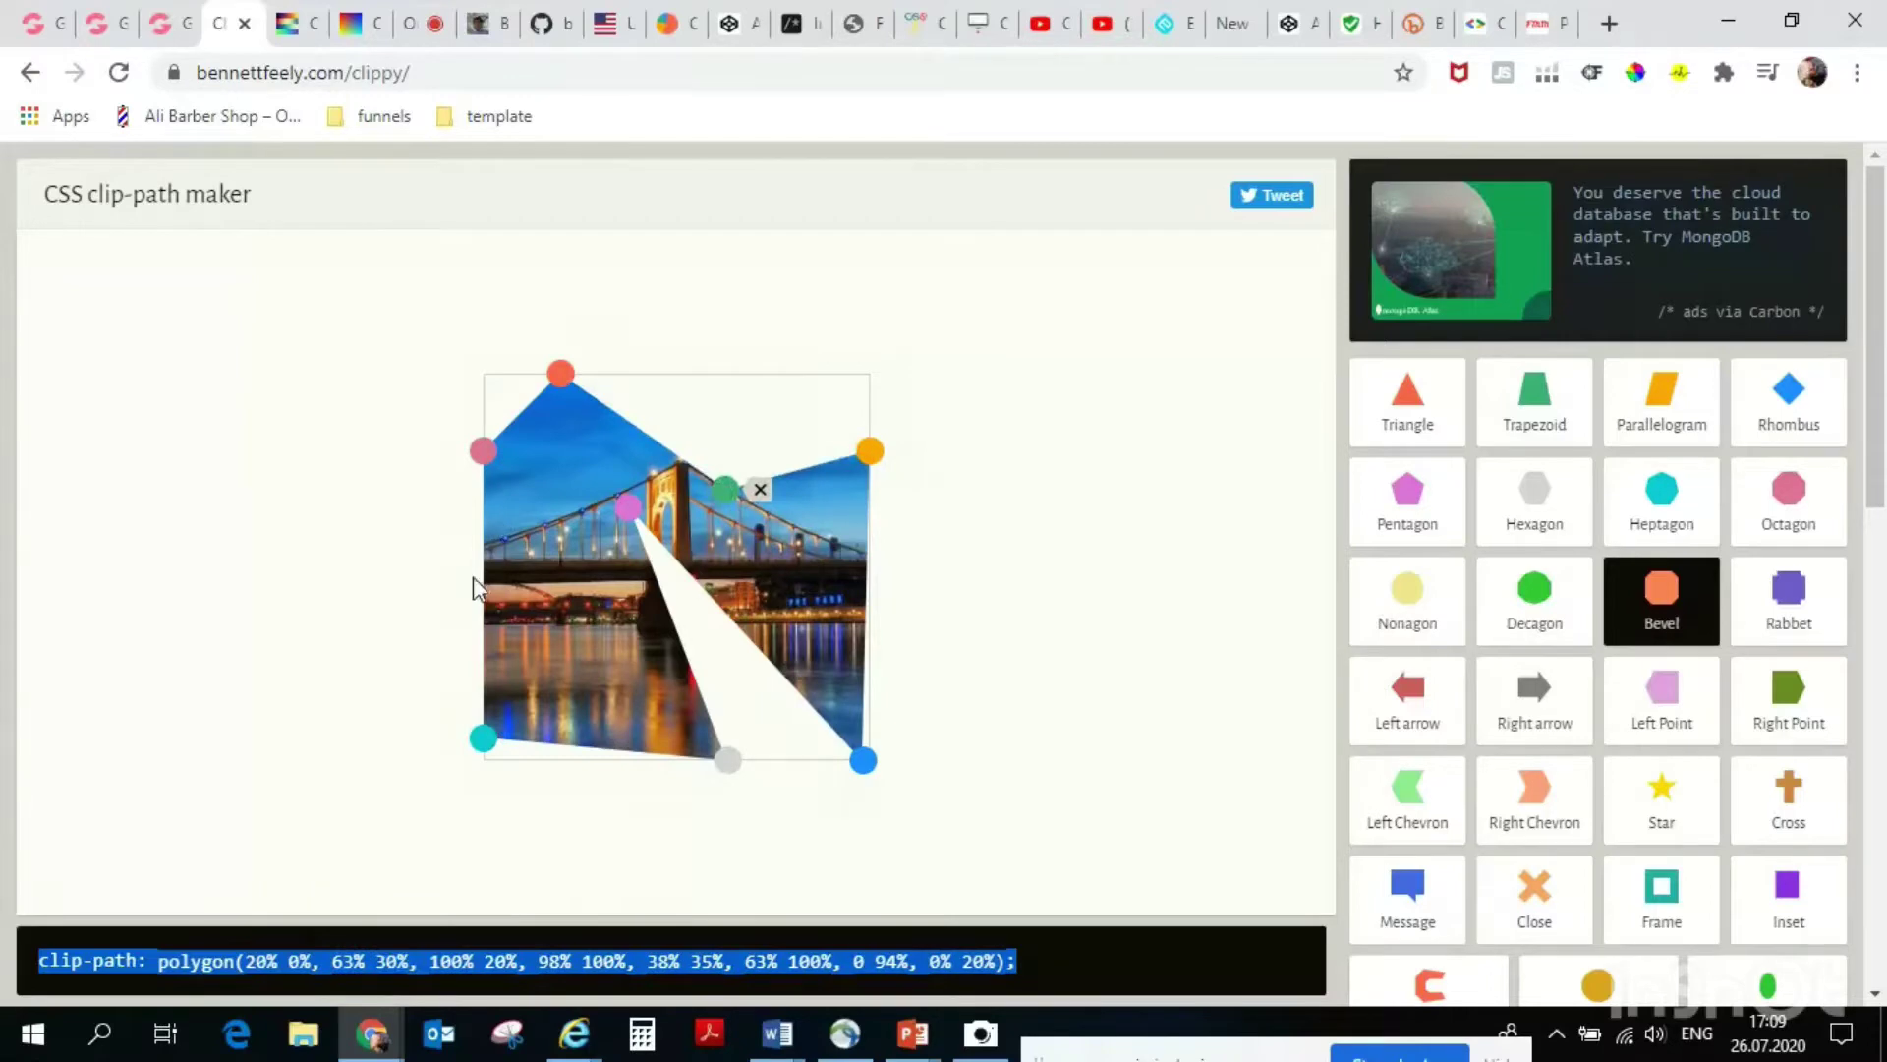
left_click_drag(483, 451, 543, 581)
Copy the reshaped polygon's clip-path code and return to the yoga page in the GroovePages editor.
right_click(612, 959)
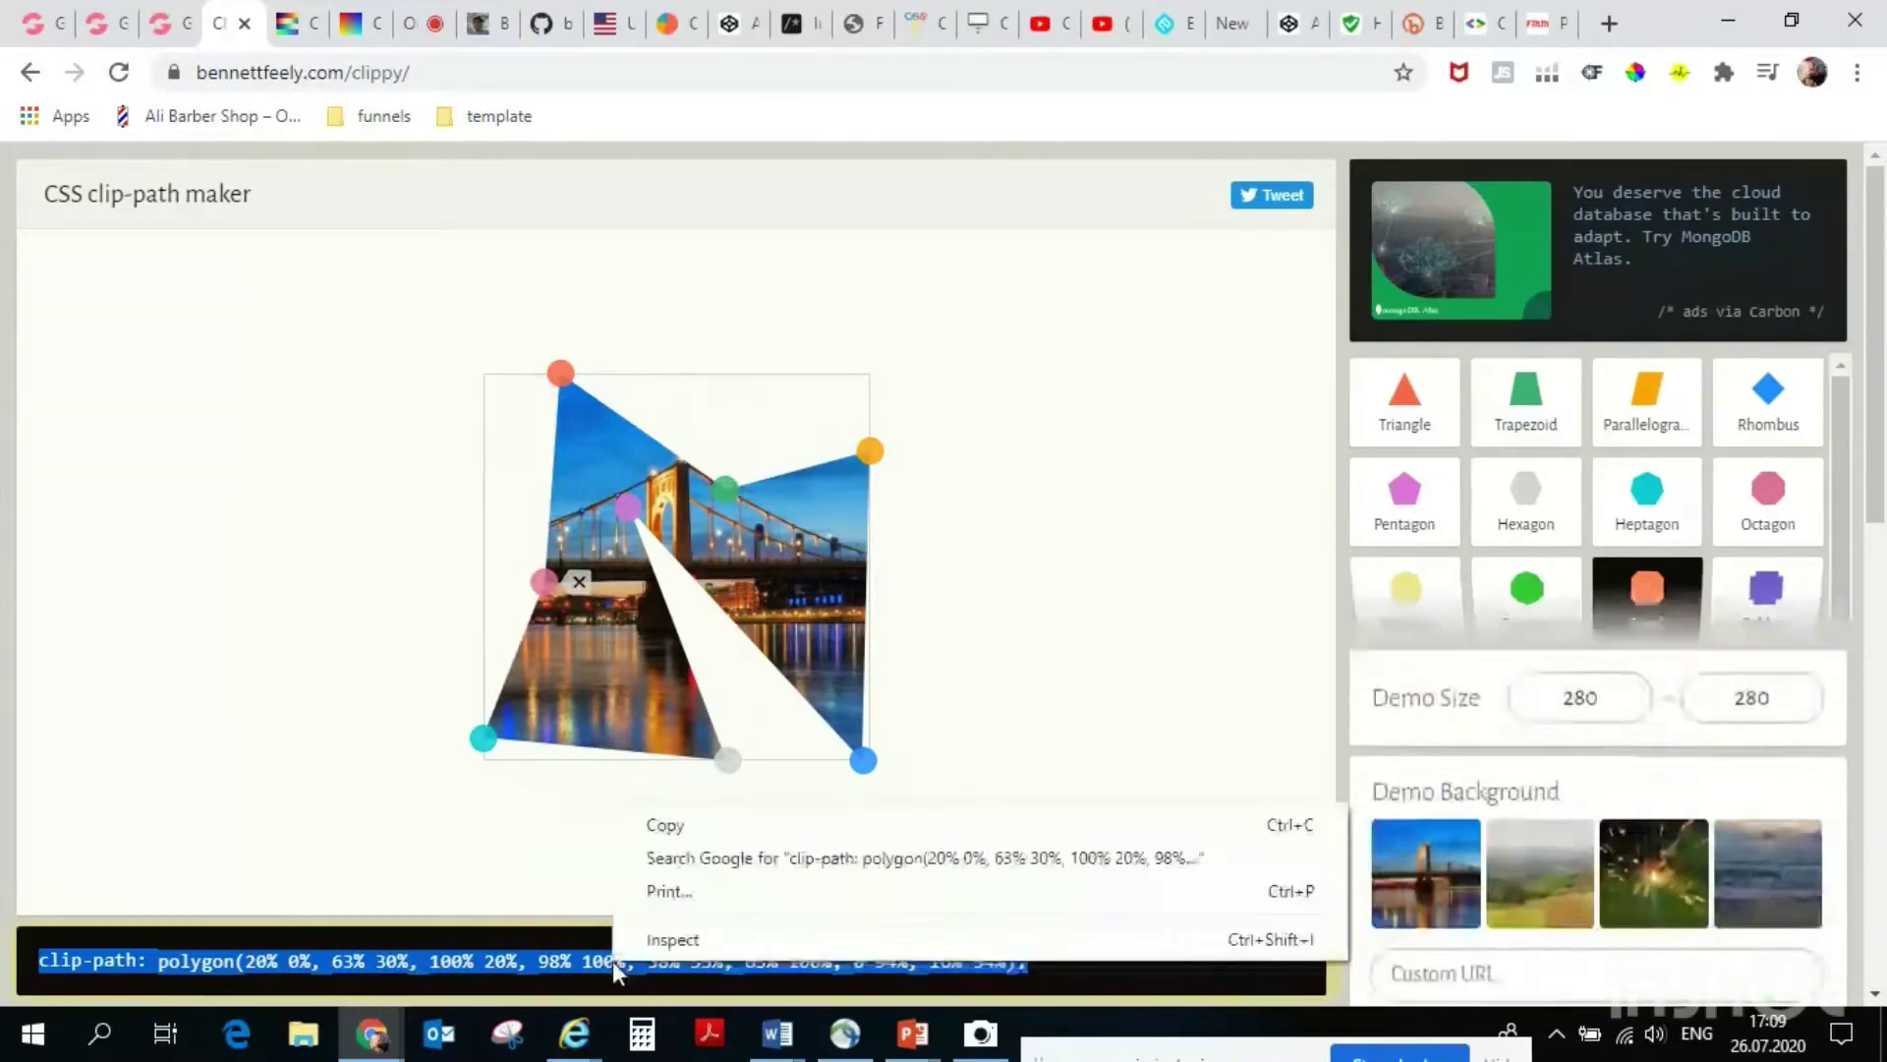
left_click(720, 824)
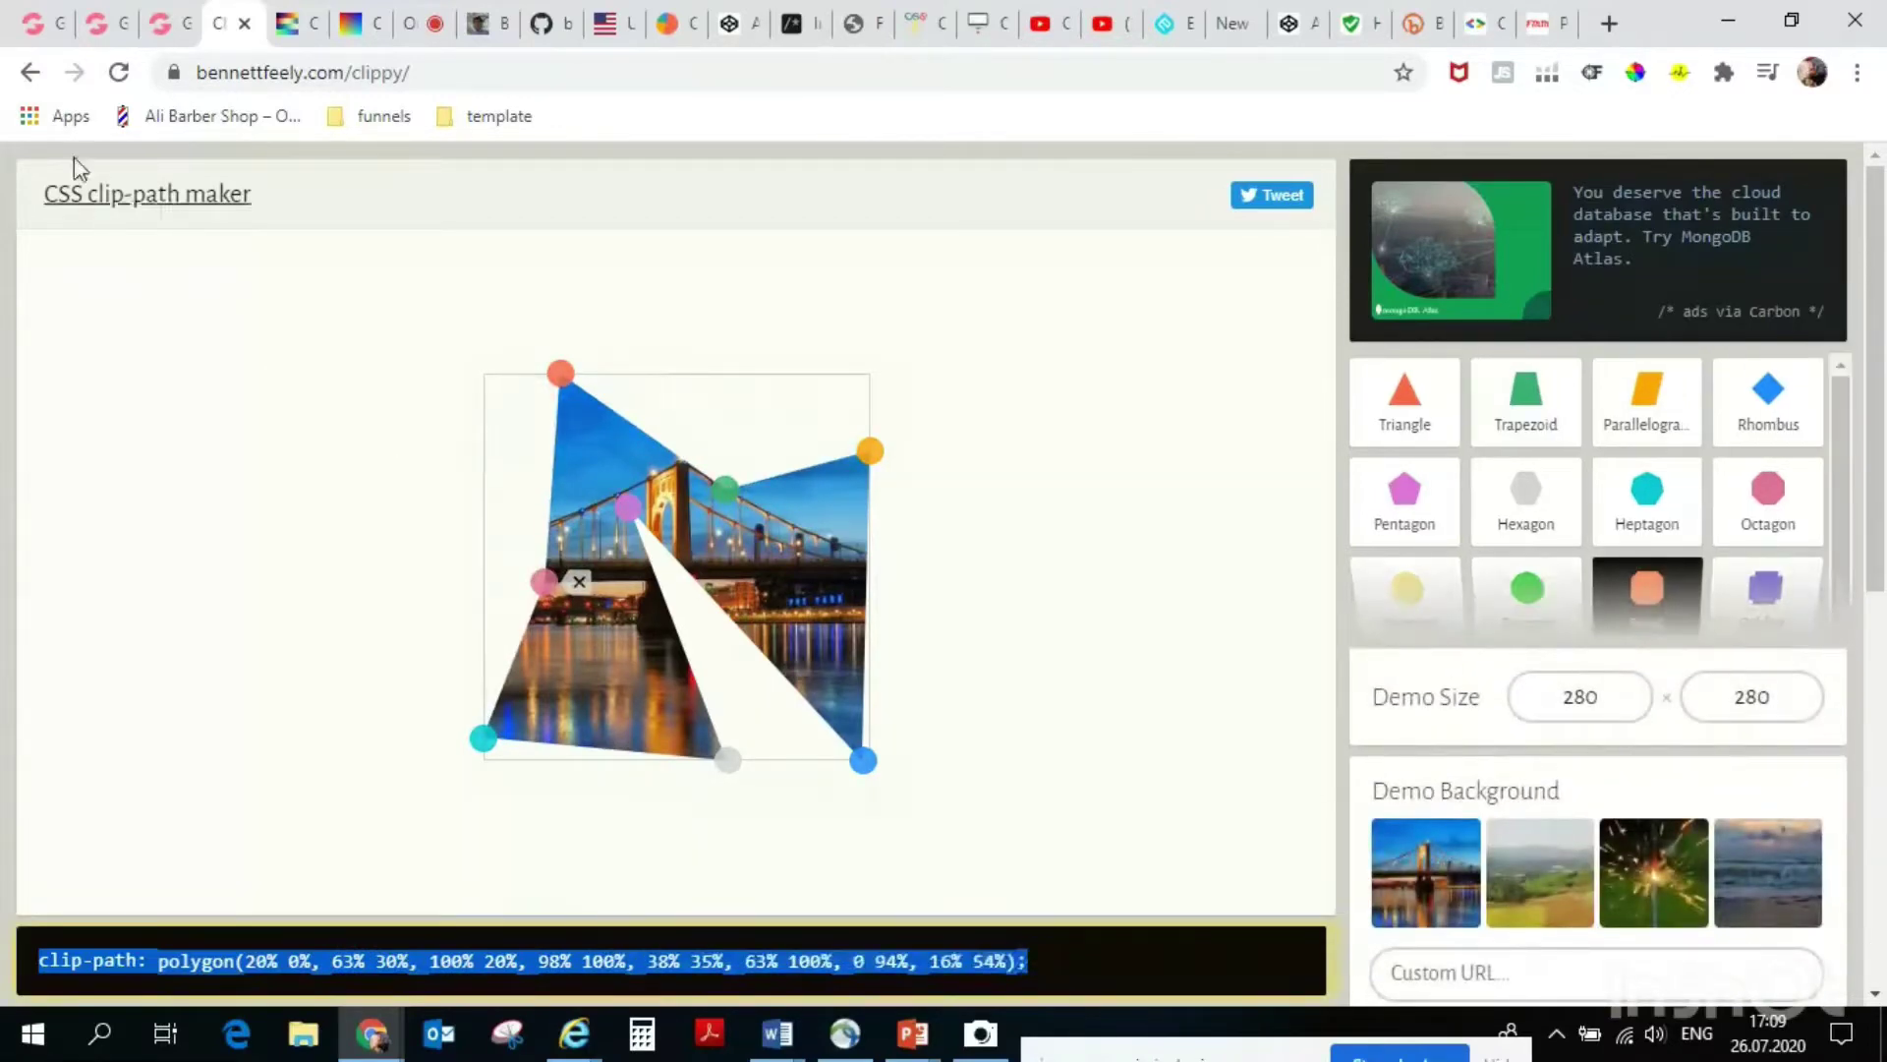
left_click(35, 25)
left_click(94, 23)
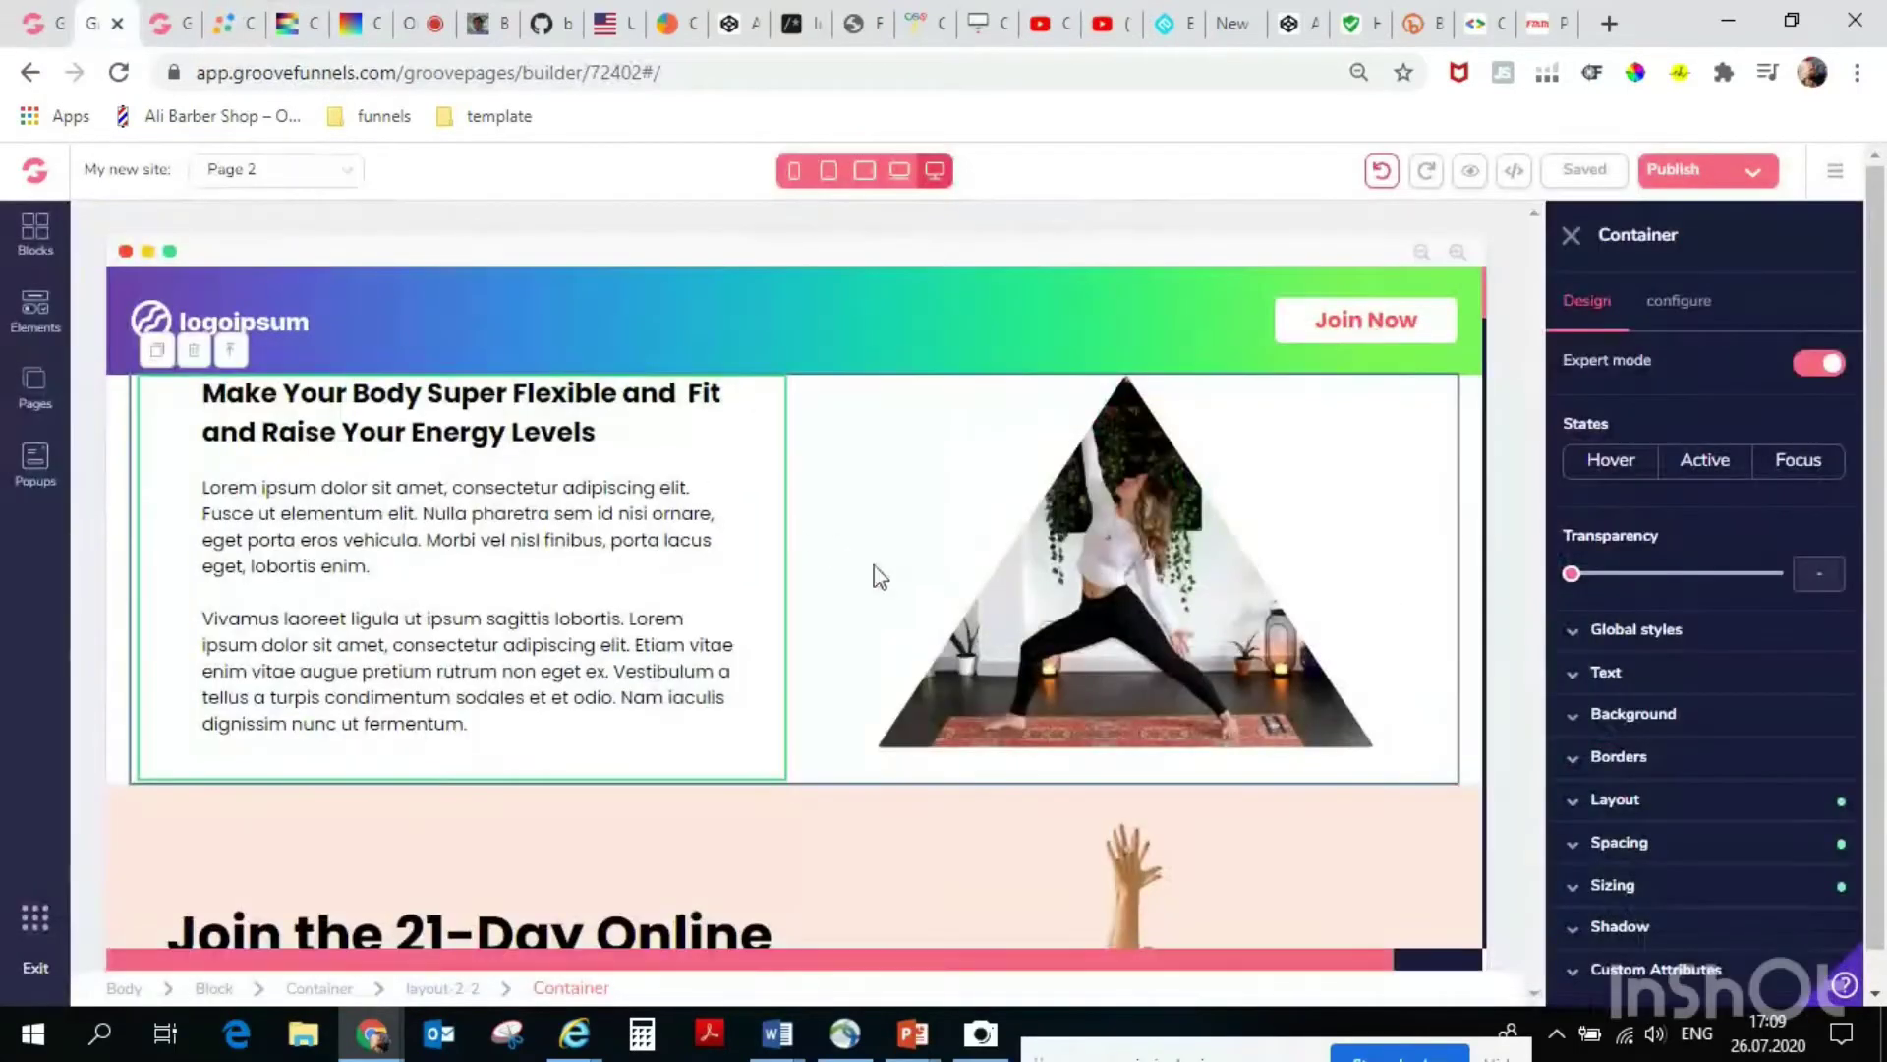
Try to replace the yoga image's custom CSS with clip-path: polygon(20% 0%, 63% 30%, 100% 20%, 98% 100%, 38% 35%, 63% 100%, 0 94%, 16% 54%);.
left_click(1602, 969)
left_click_drag(1725, 900, 1671, 897)
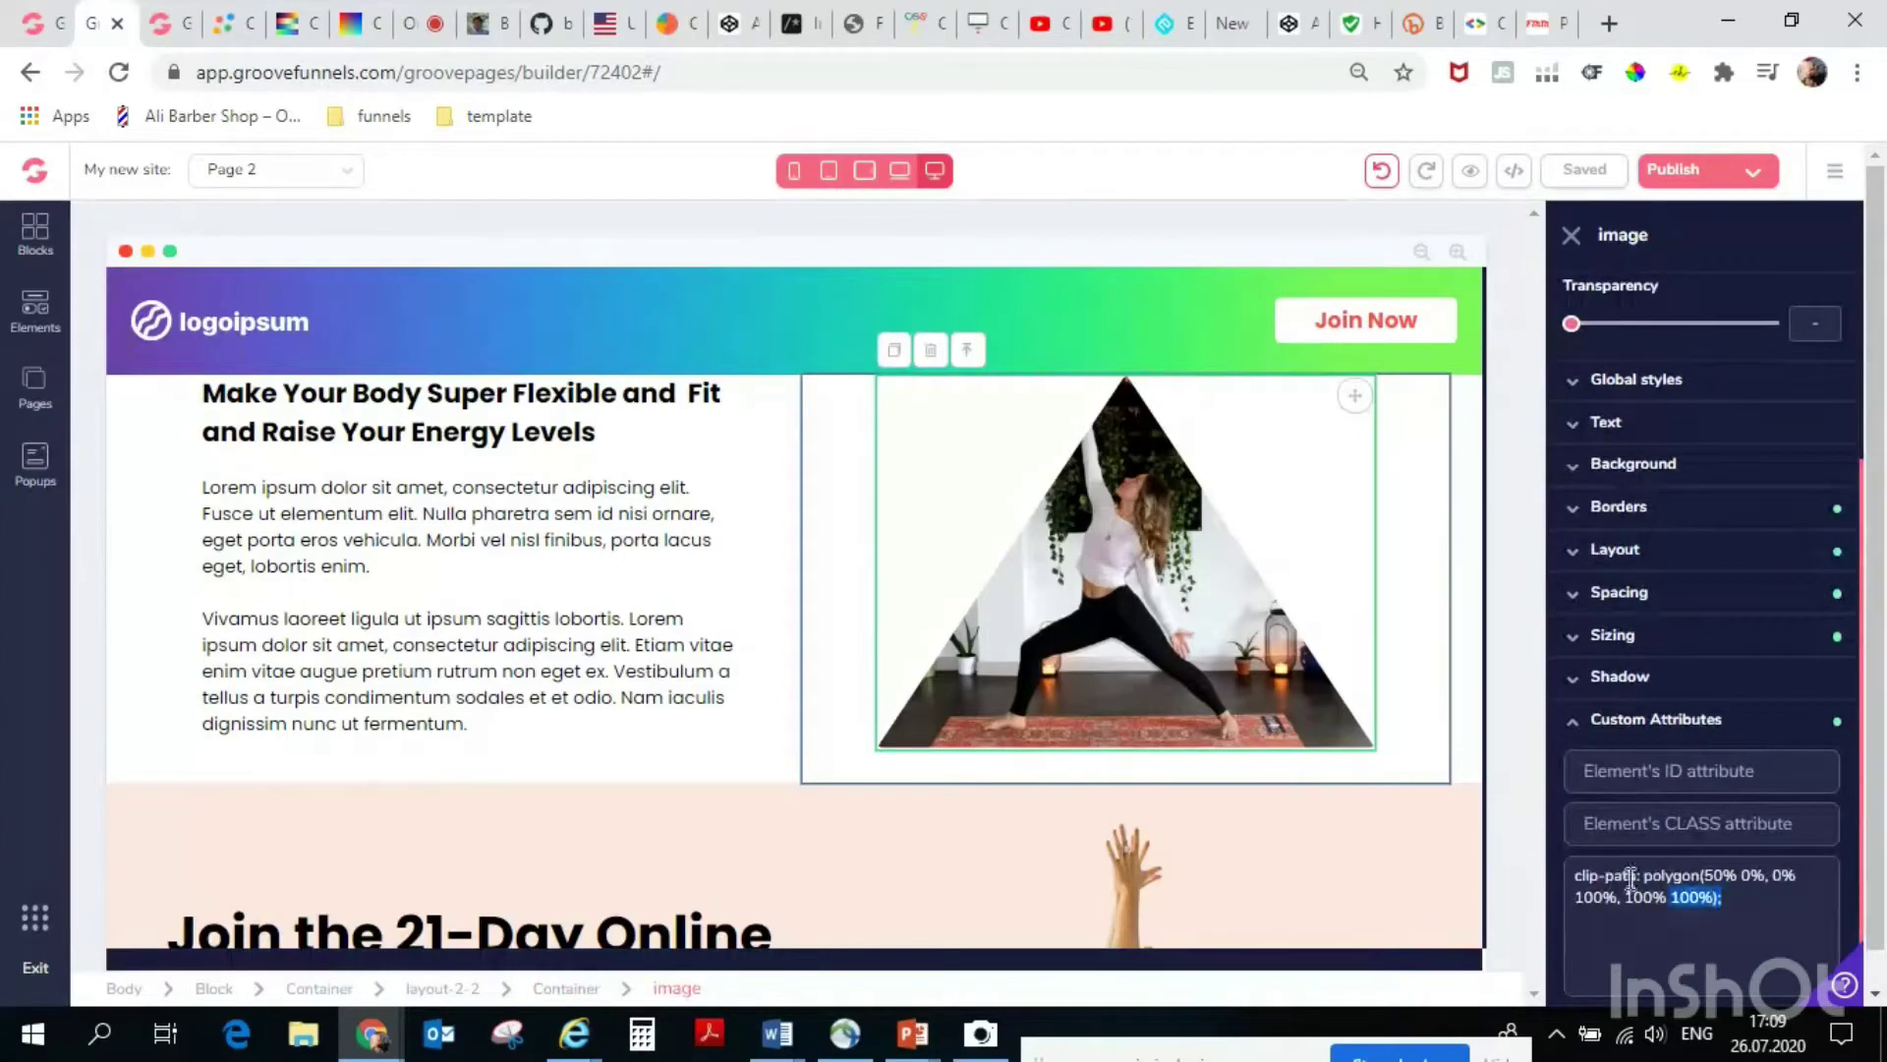
triple_click(1630, 878)
right_click(1626, 887)
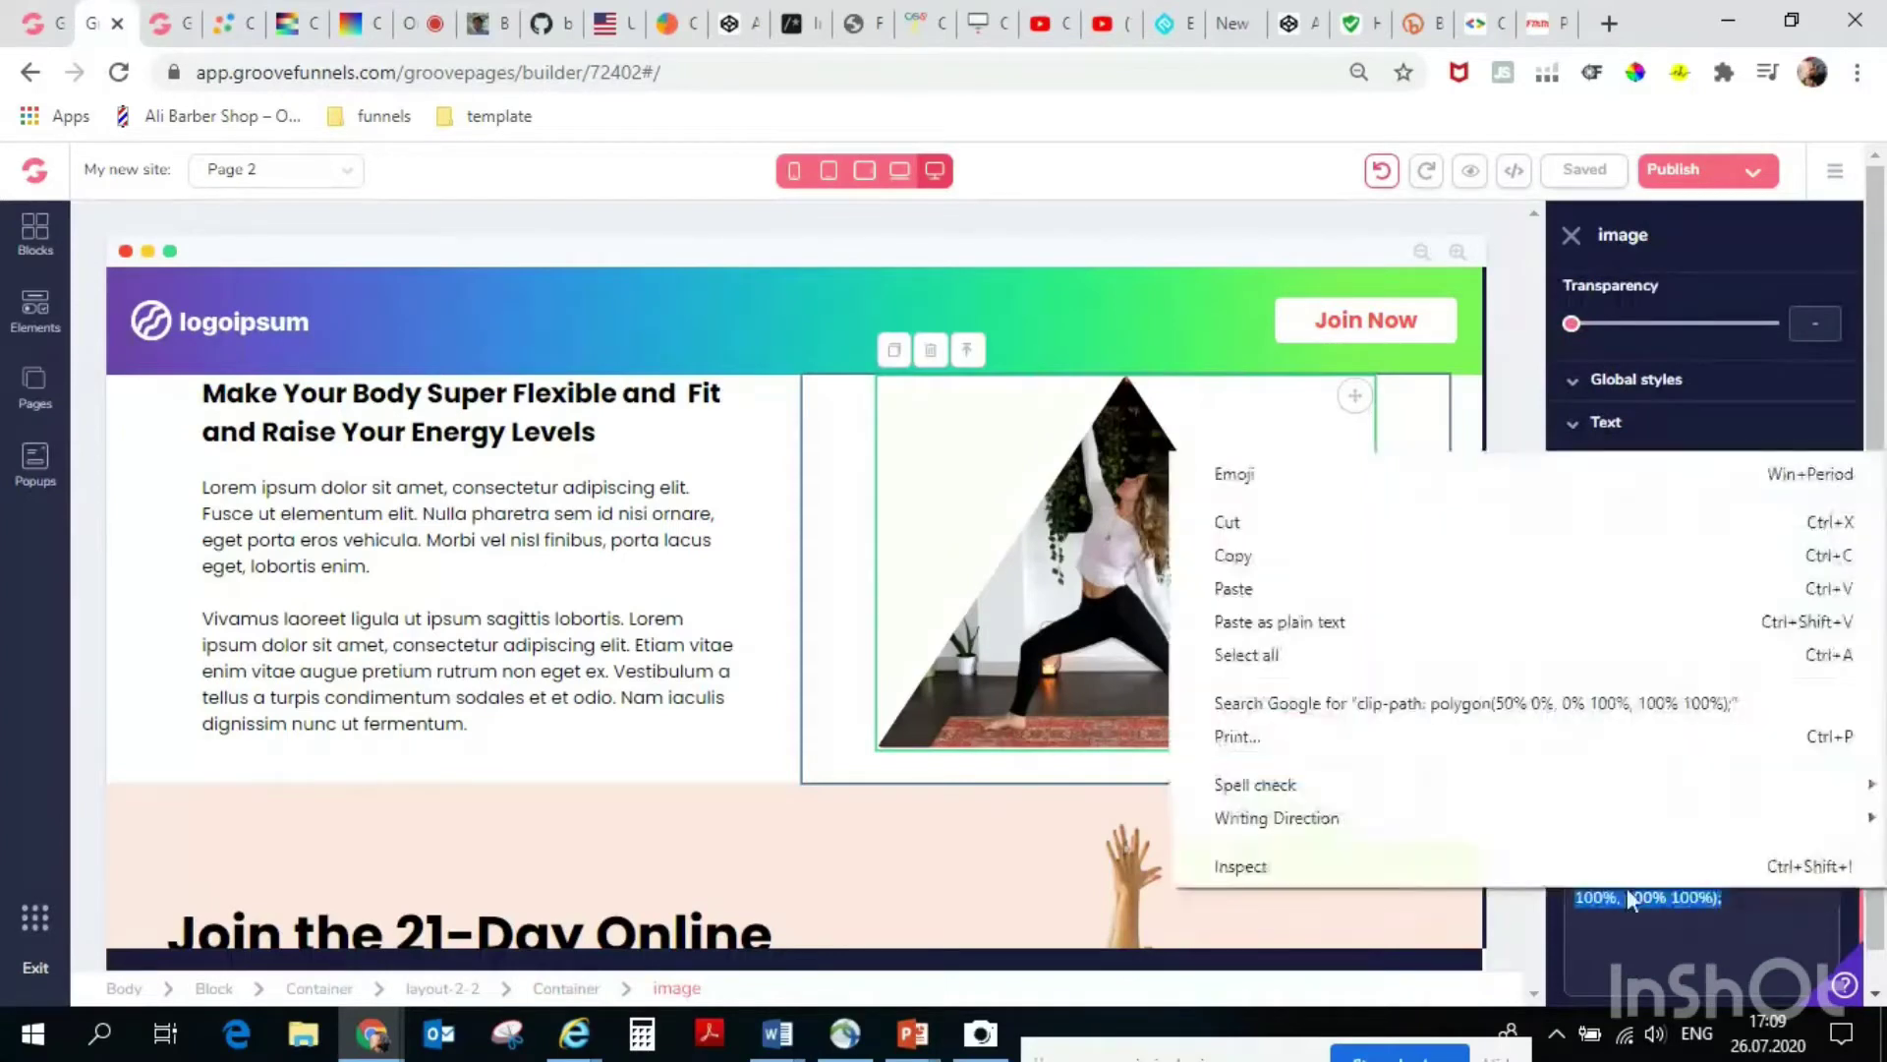
left_click(1387, 590)
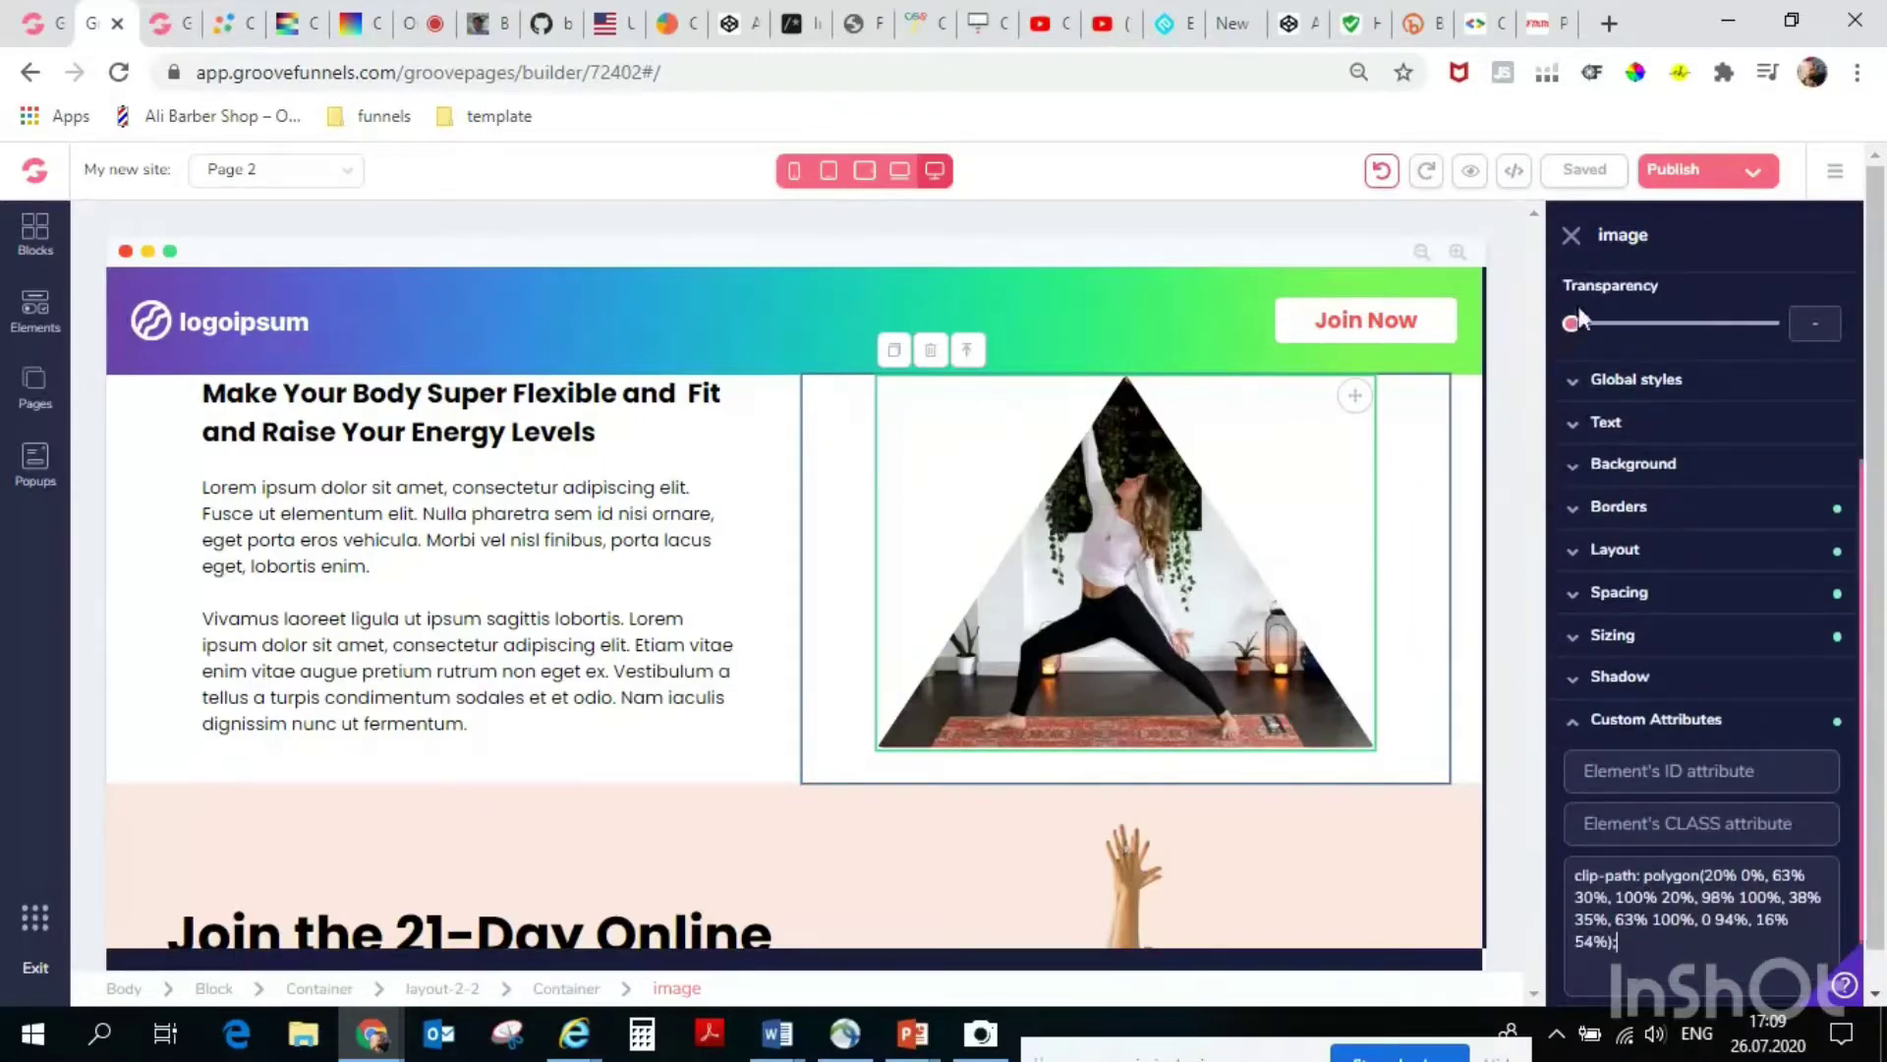
Try to clear the yoga image's custom CSS, and check the custom attributes of the block that contains it.
left_click_drag(1632, 946, 1549, 869)
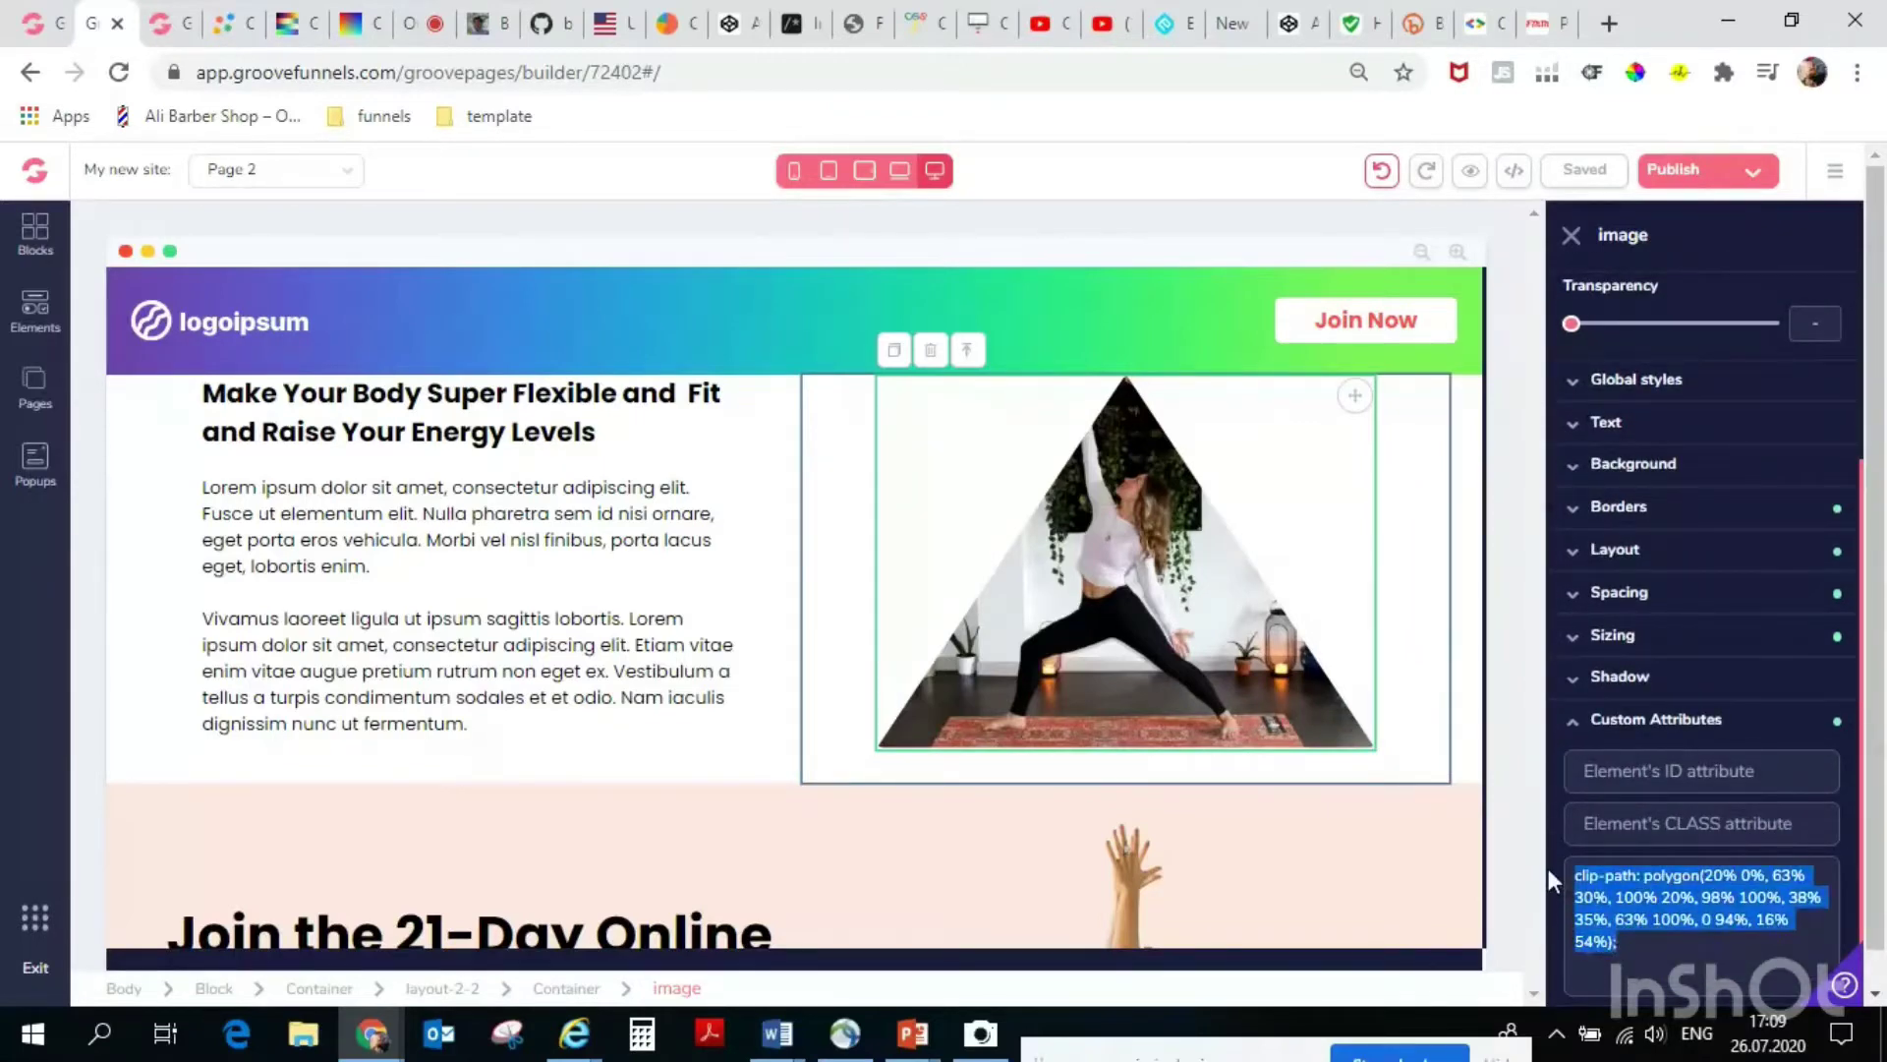
key("BackSpace")
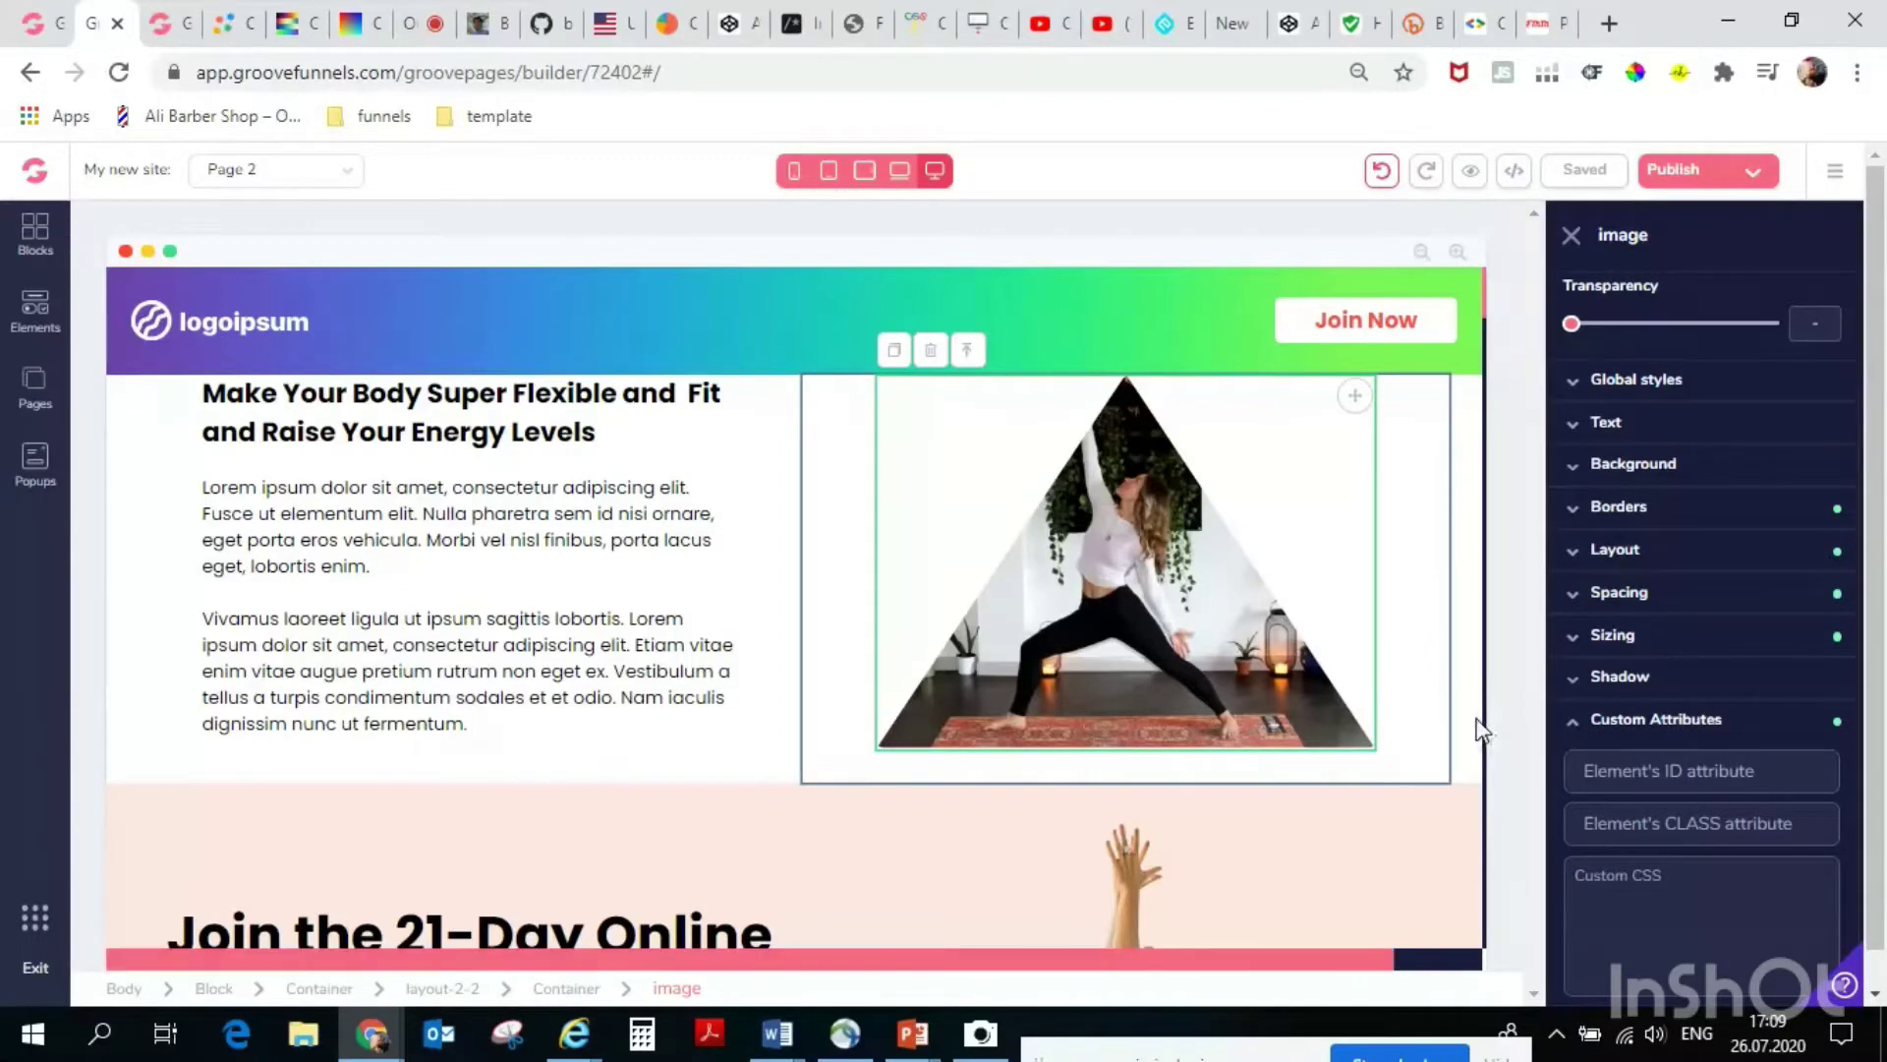
left_click(1471, 728)
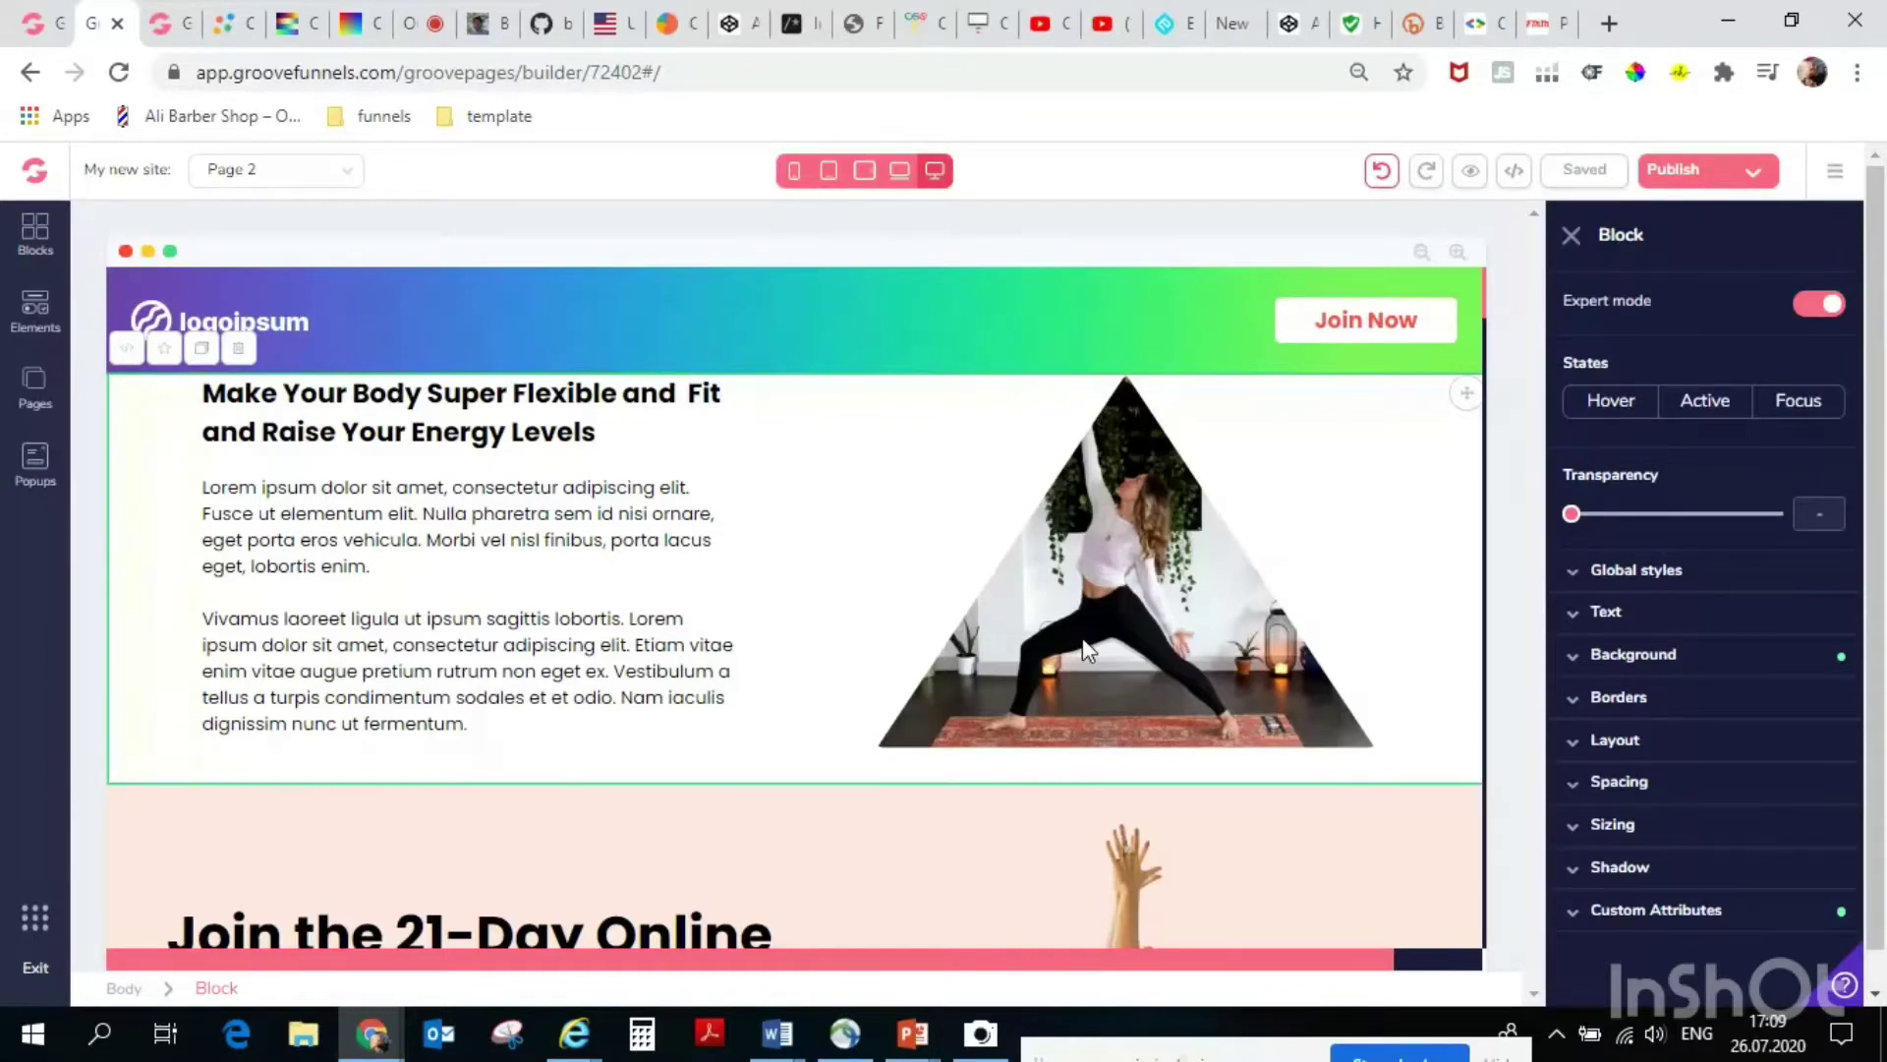
left_click(1684, 909)
scroll(1684, 906, "down", 2)
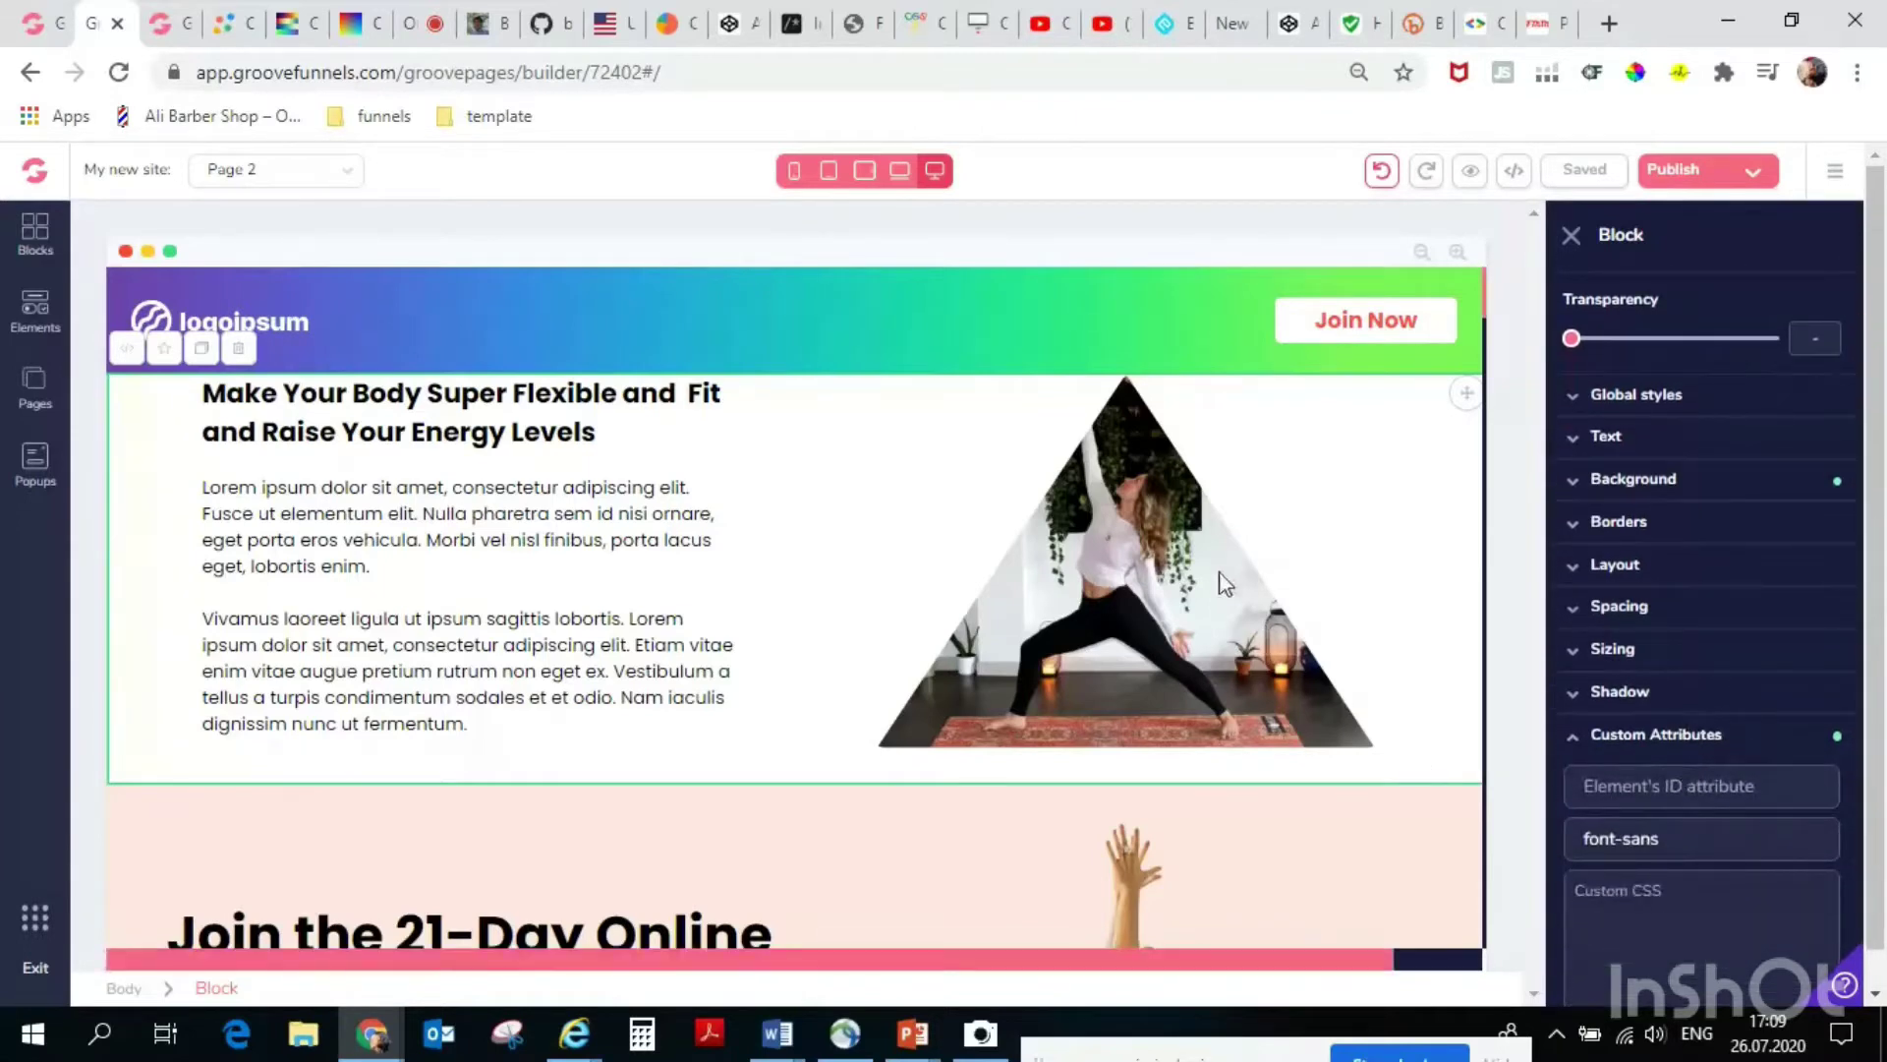
Delete the clip-path line, including its empty row, from the yoga image's source code and save the code.
left_click(1132, 662)
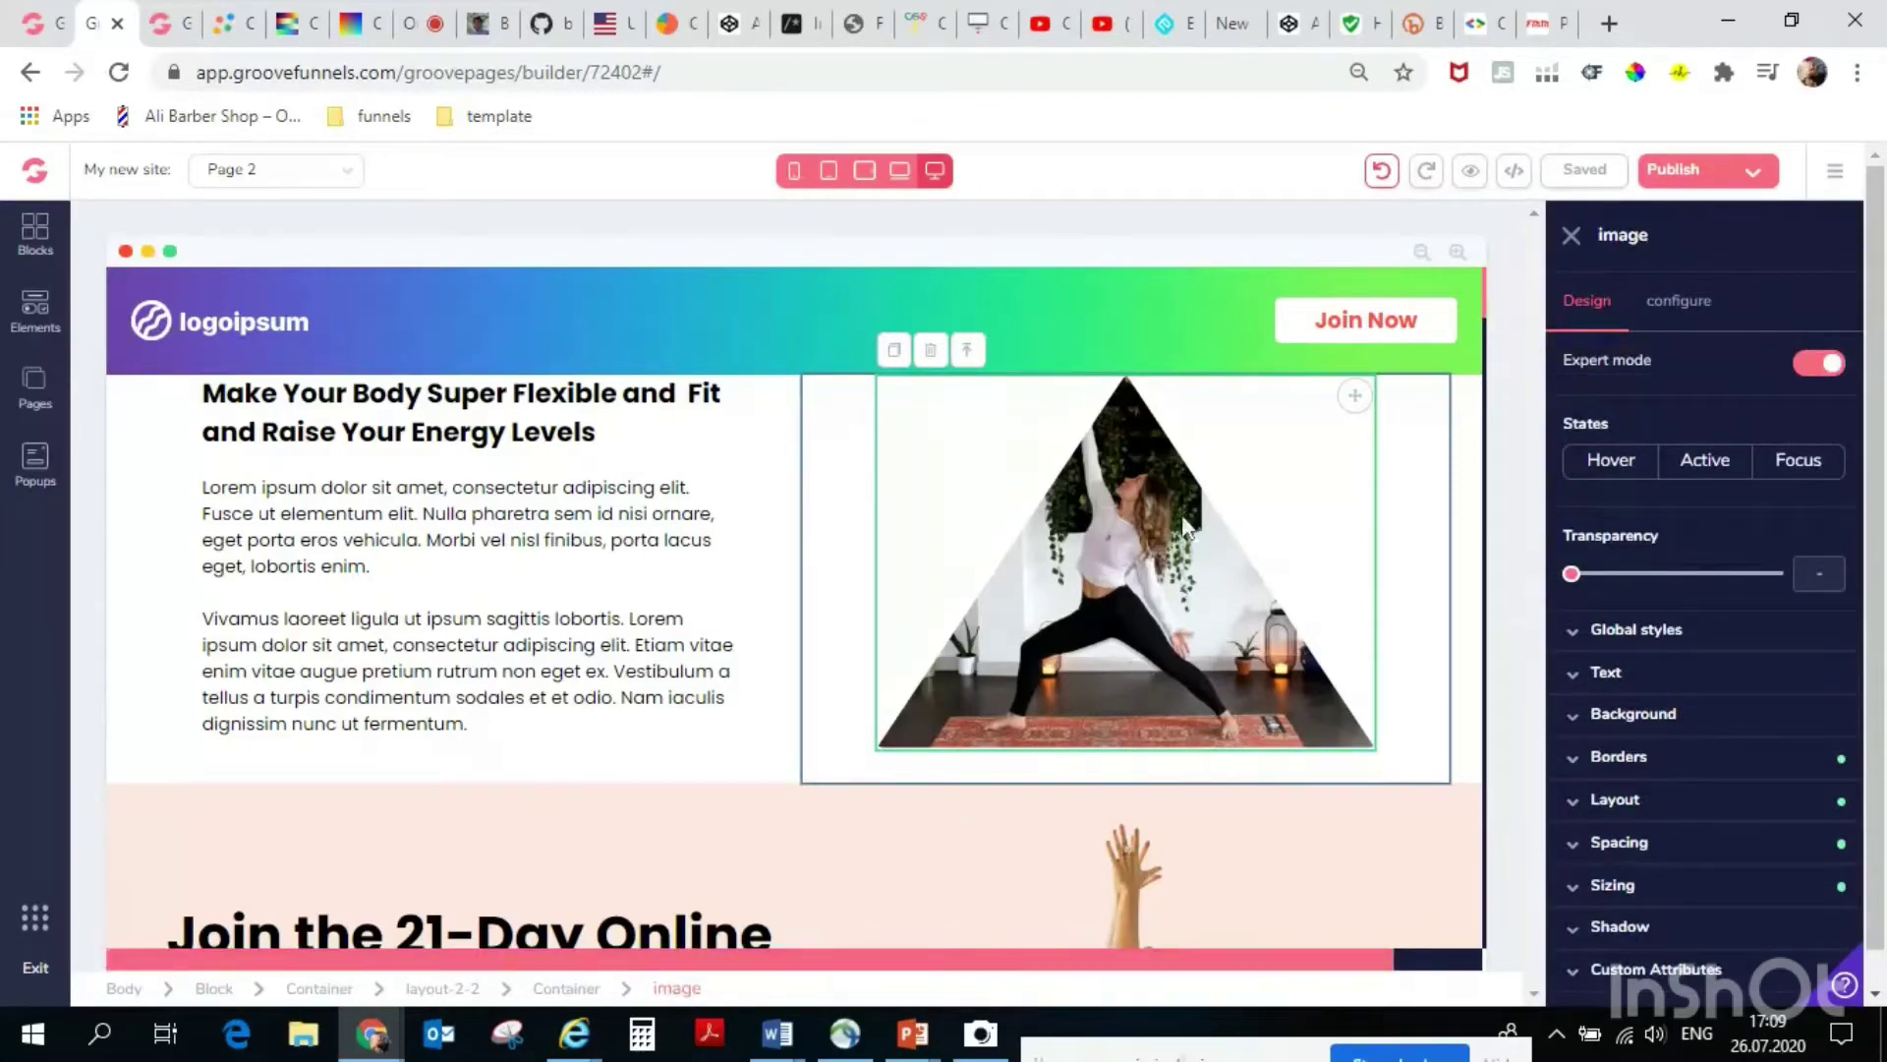
left_click(1513, 177)
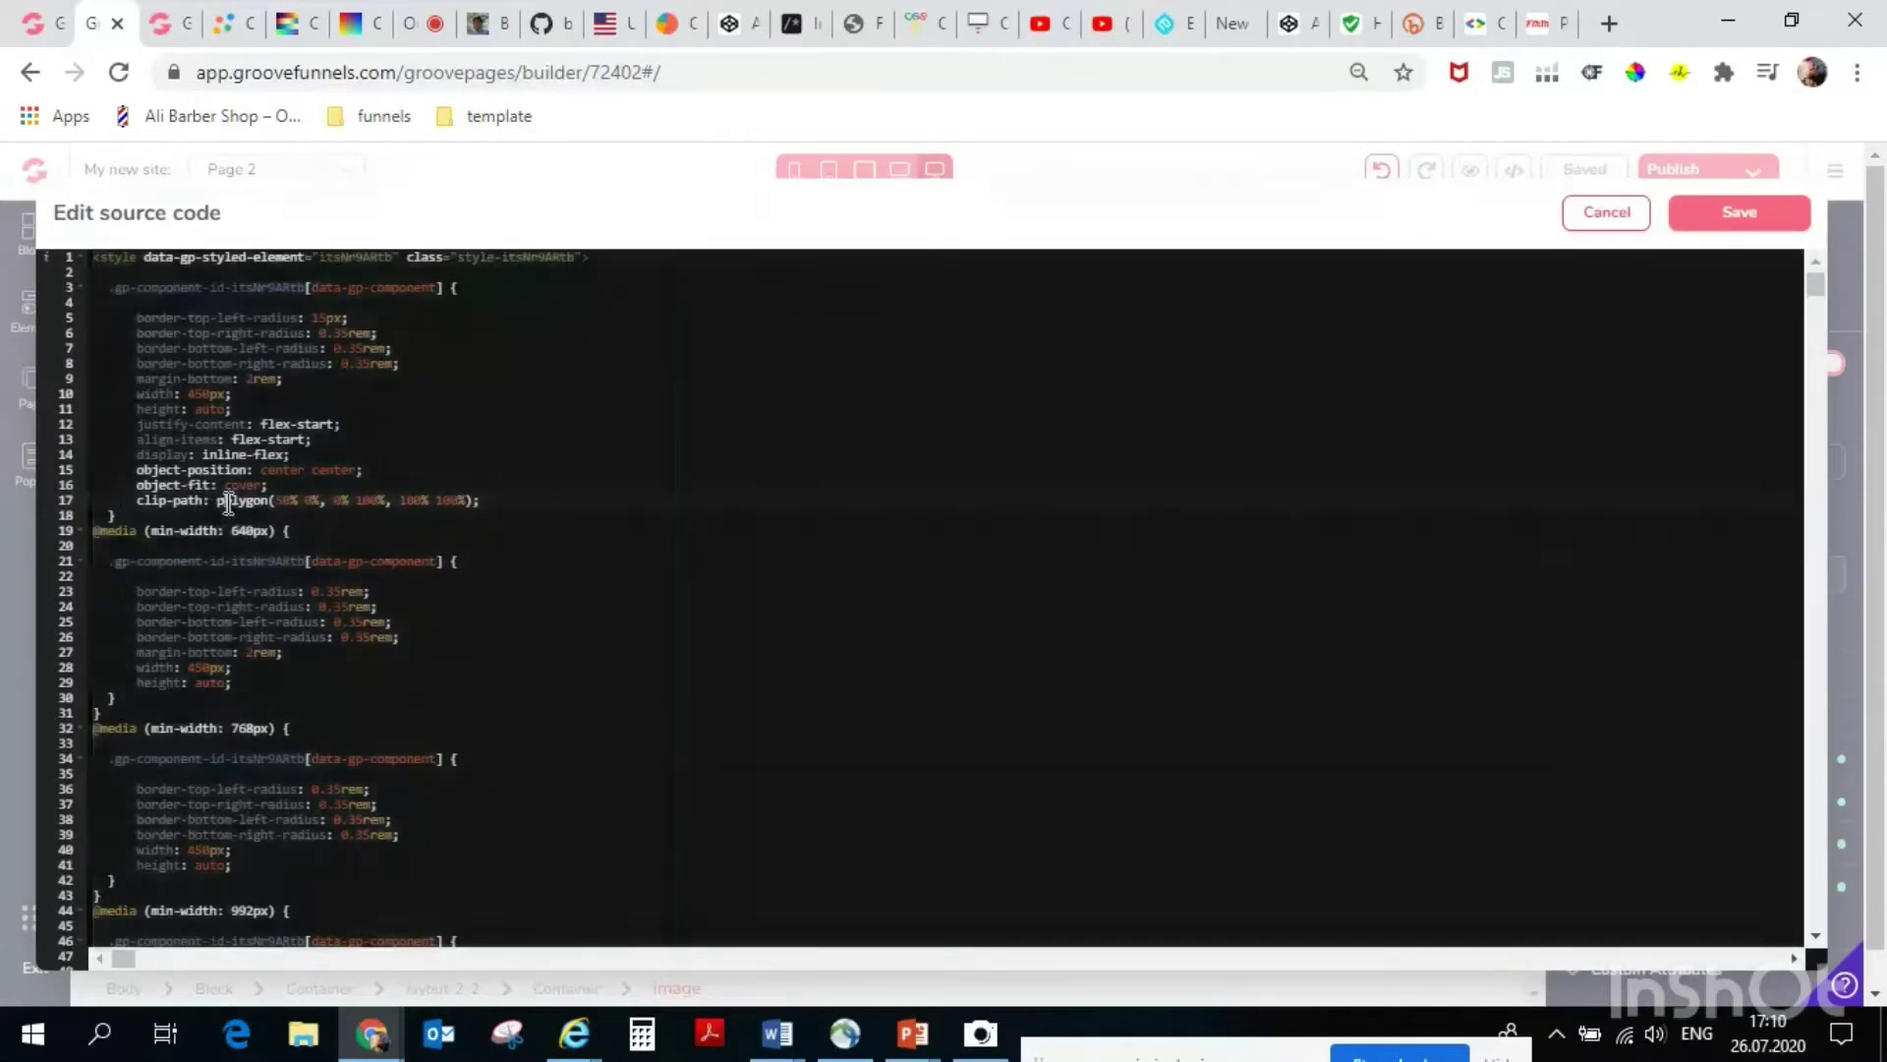
left_click(485, 501)
left_click_drag(486, 501, 99, 503)
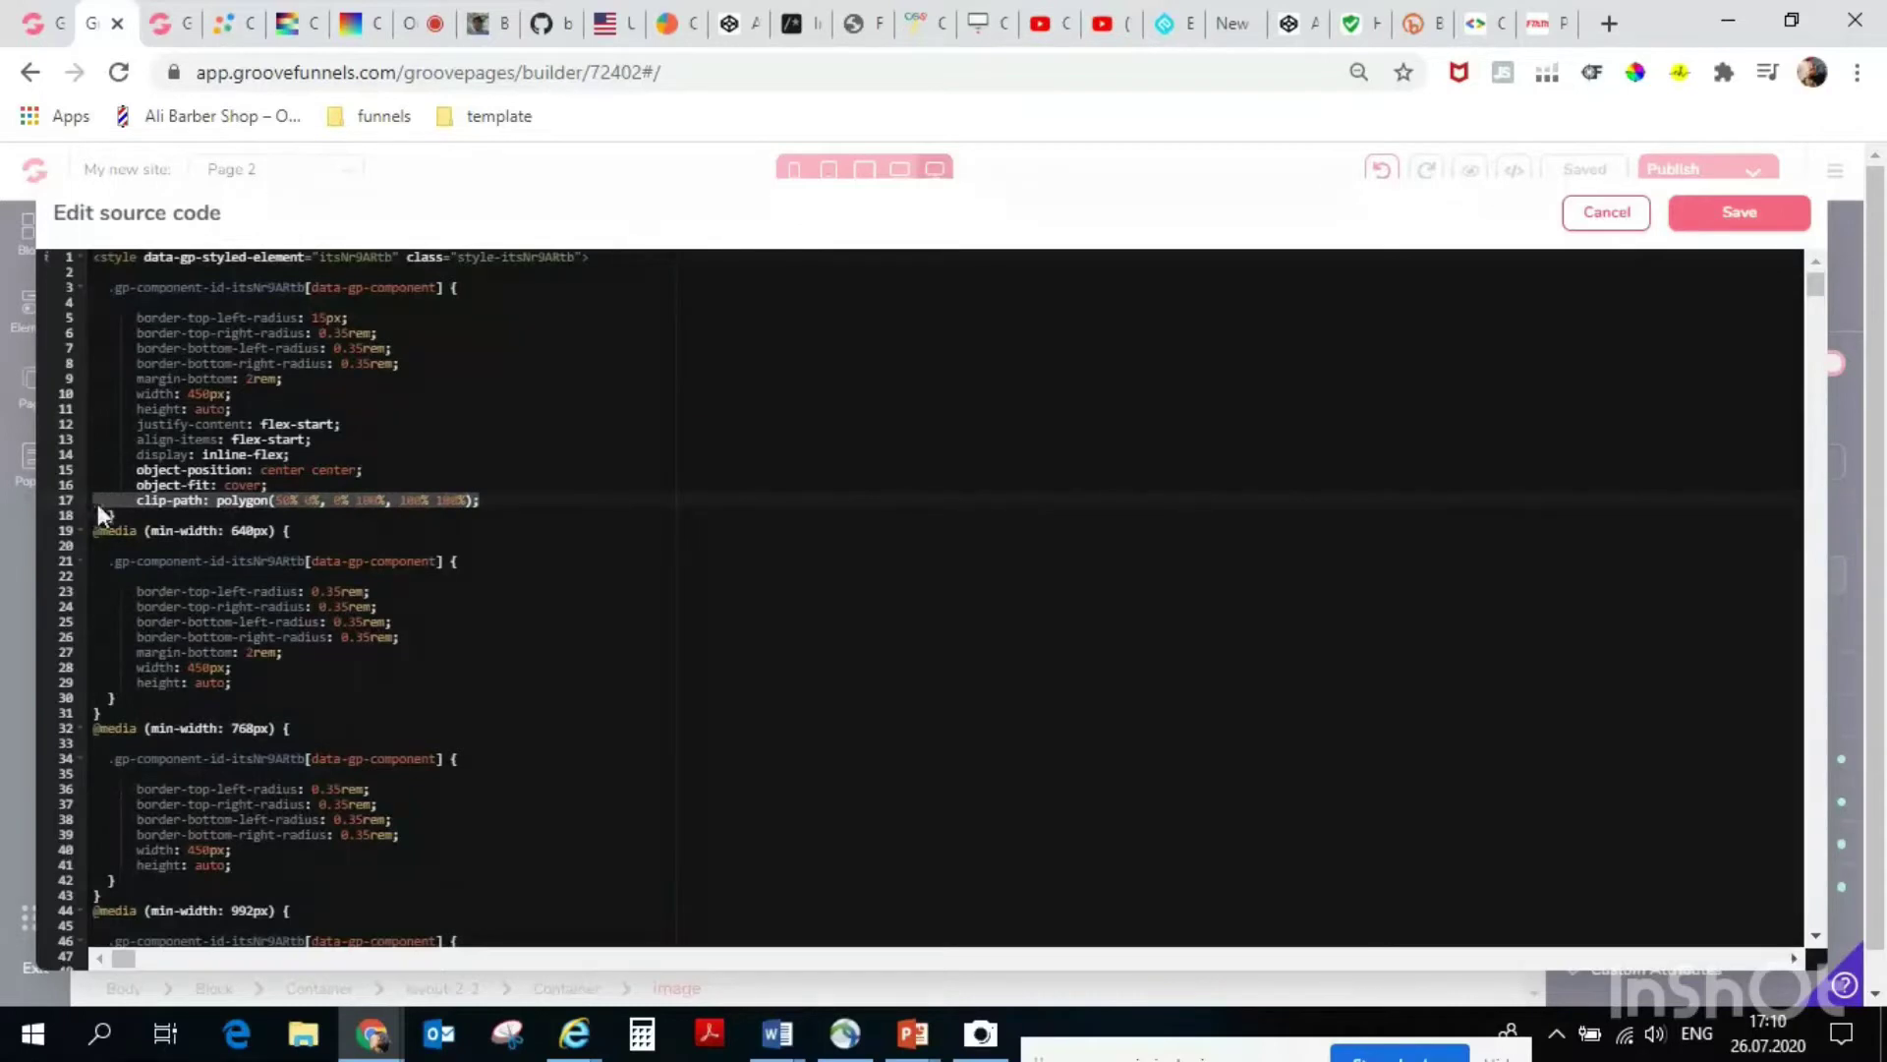
key("BackSpace")
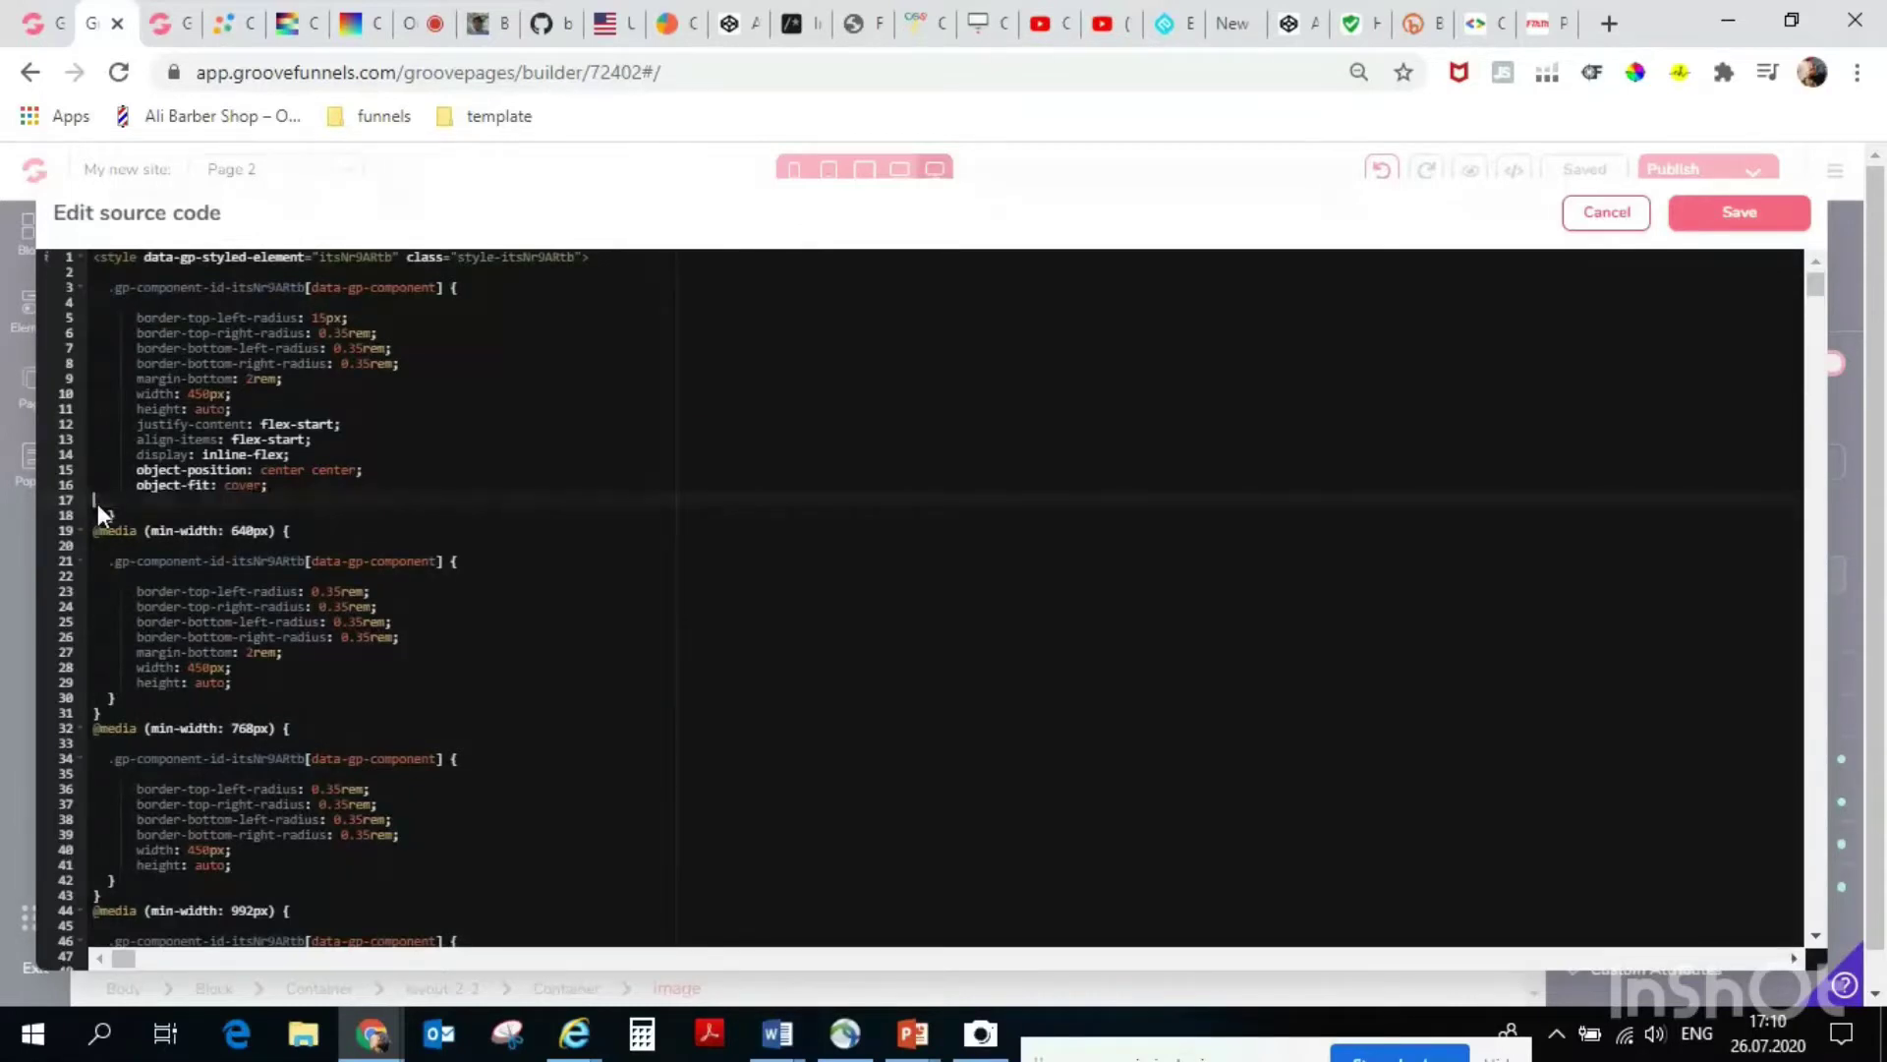
key("BackSpace")
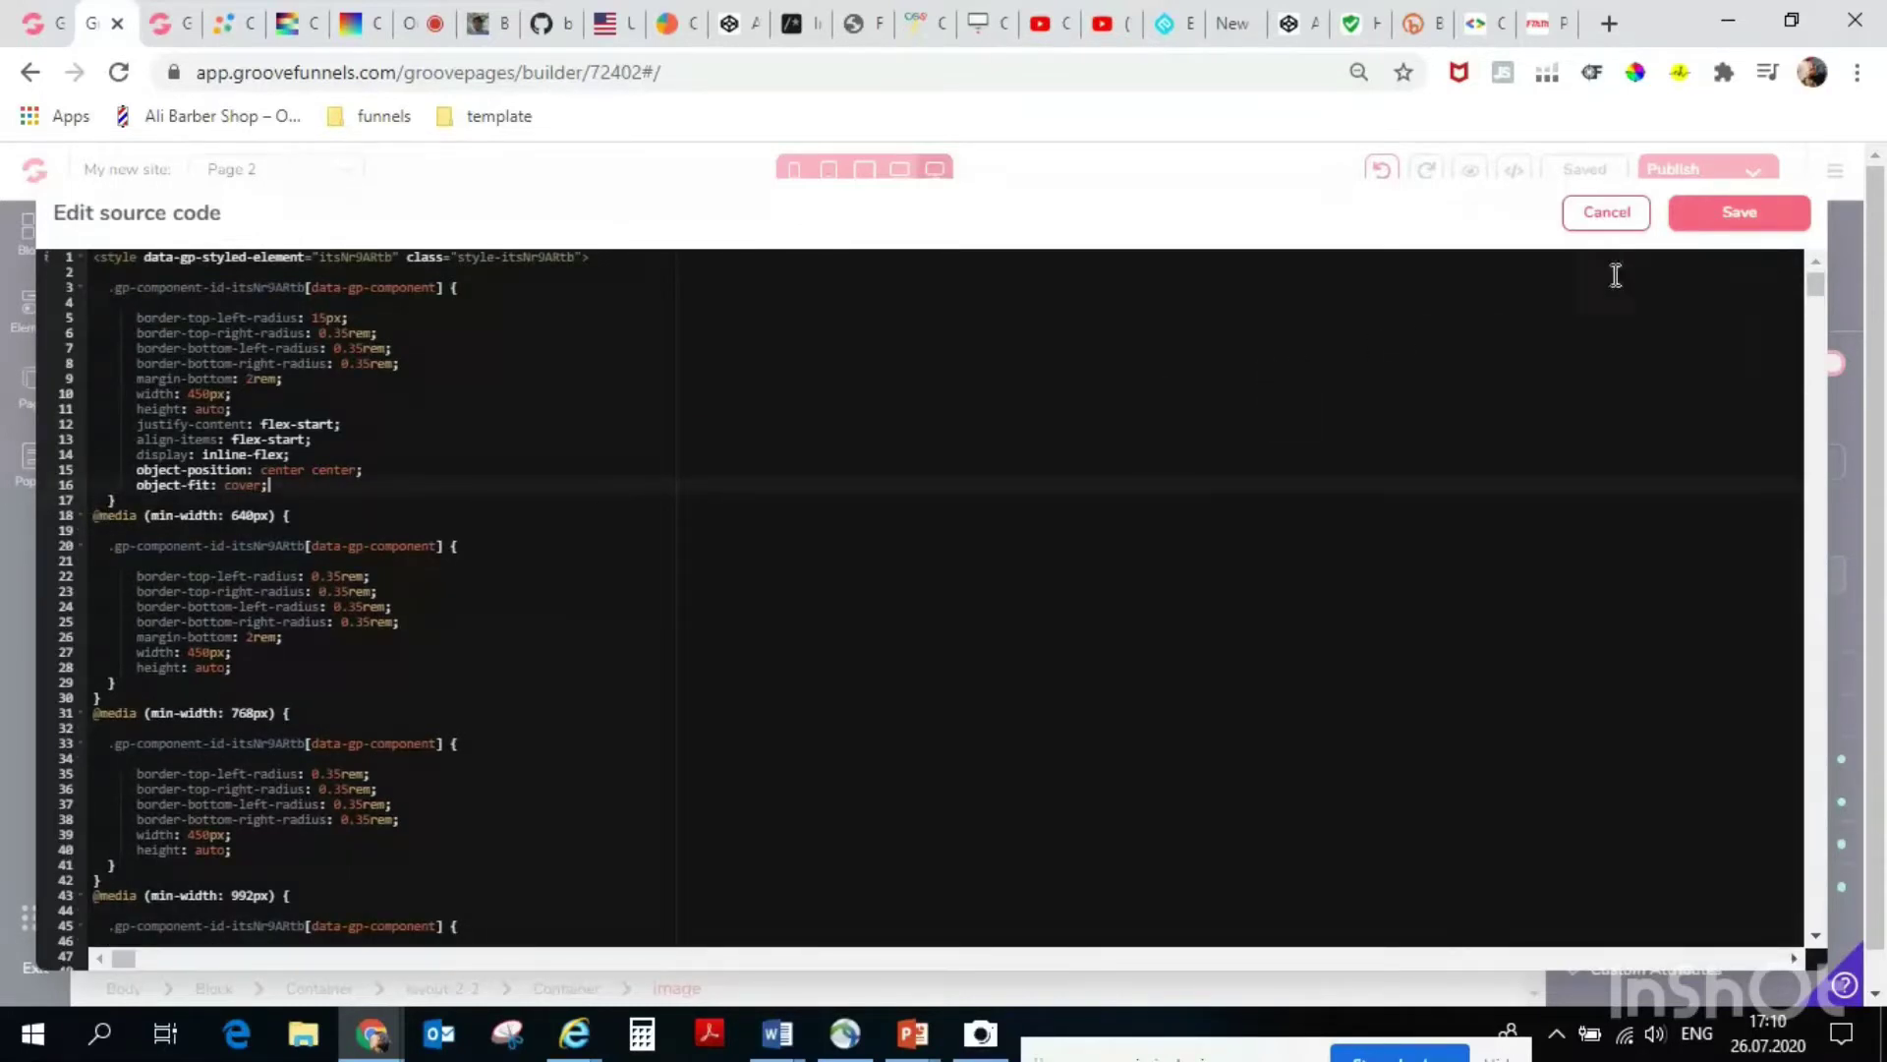
left_click(1706, 224)
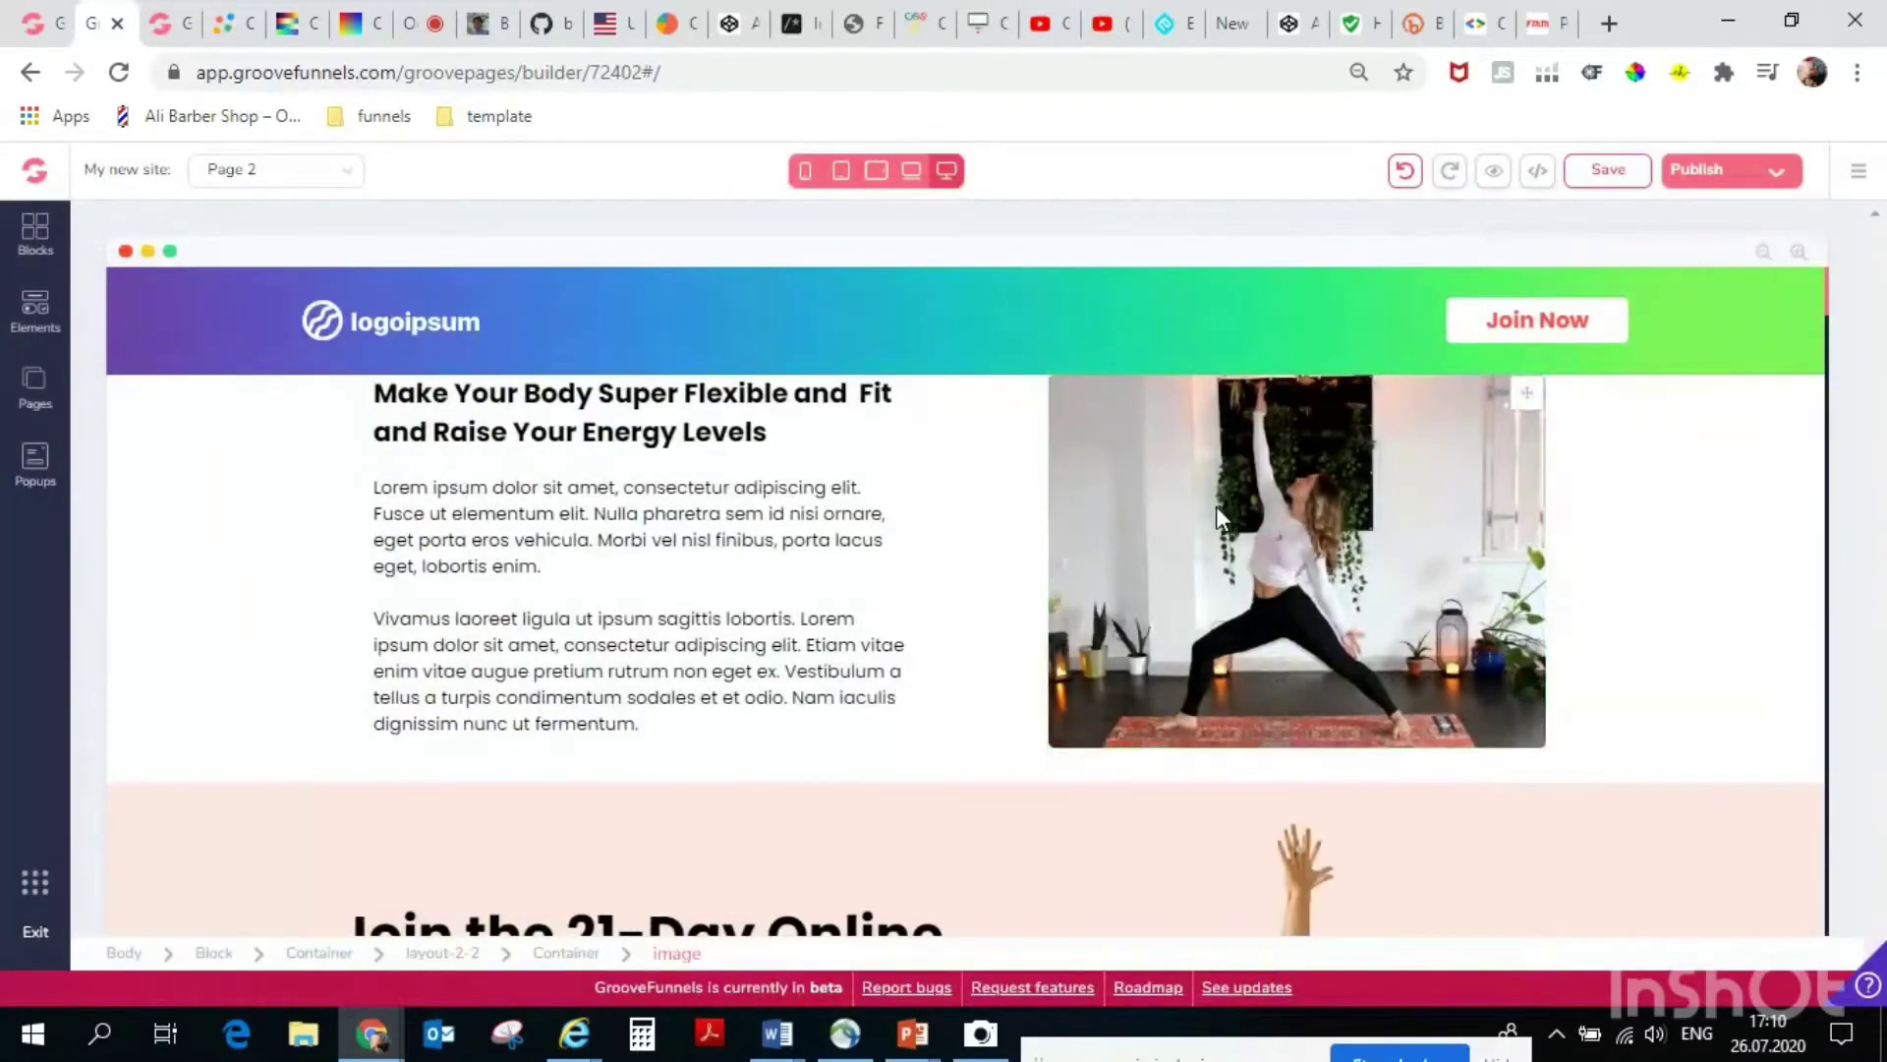
Paste the copied clip-path: polygon(20% 0%, 63% 30%, 100% 20%, 98% 100%, 38% 35%, 63% 100%, 0 94%, 16% 54%); into the yoga image's custom CSS.
left_click(1200, 552)
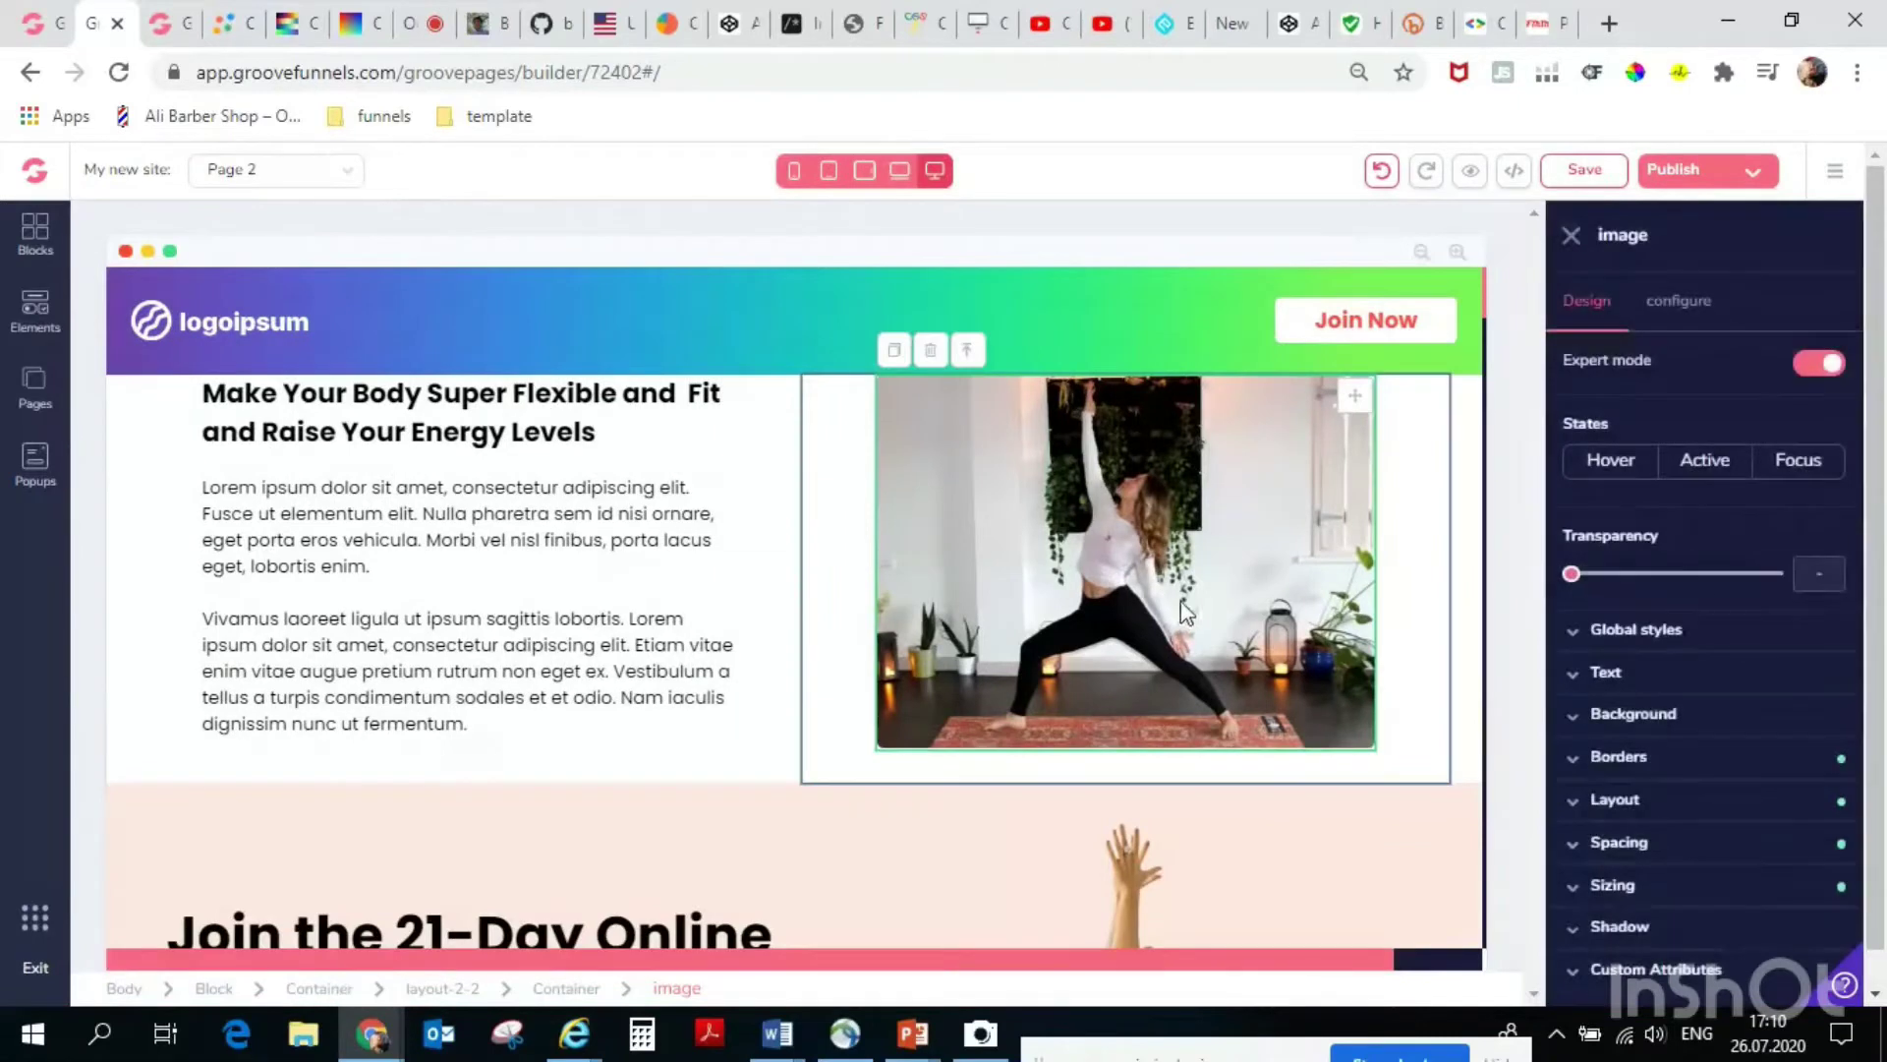
left_click(1622, 971)
scroll(1622, 971, "down", 2)
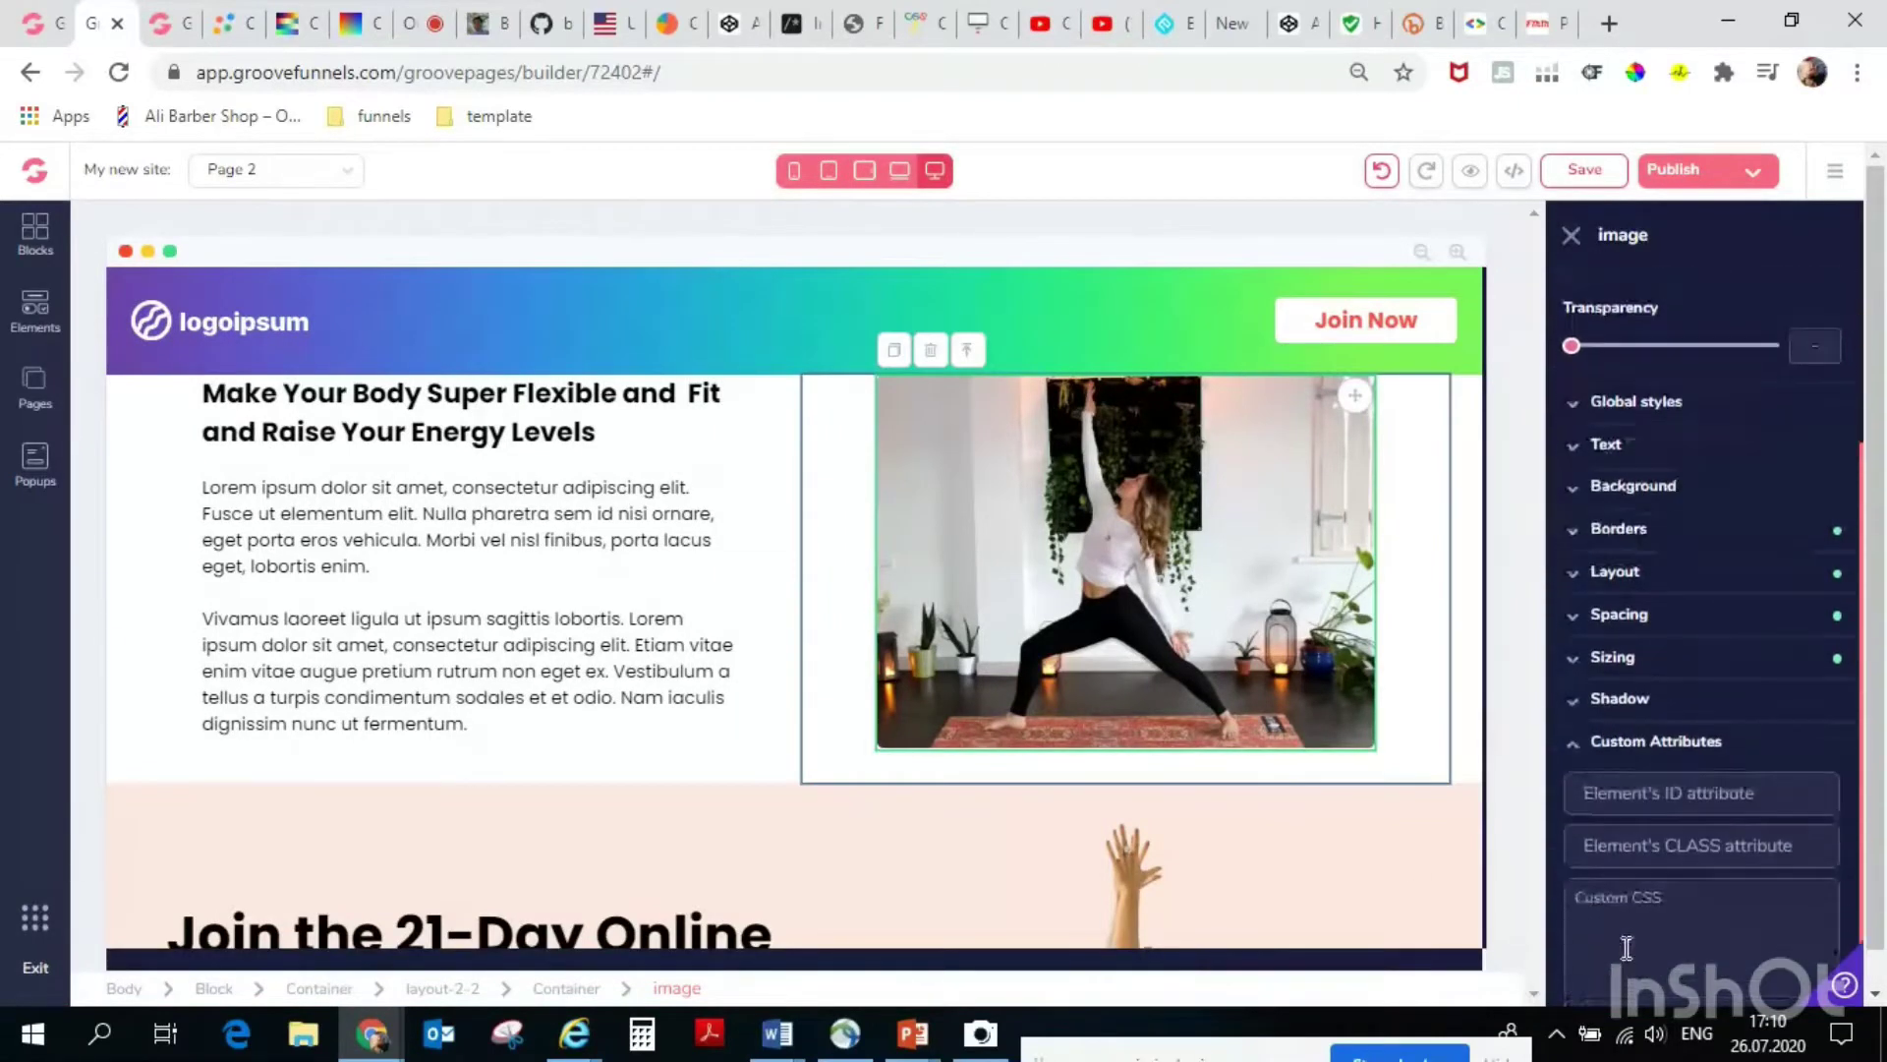
right_click(1610, 913)
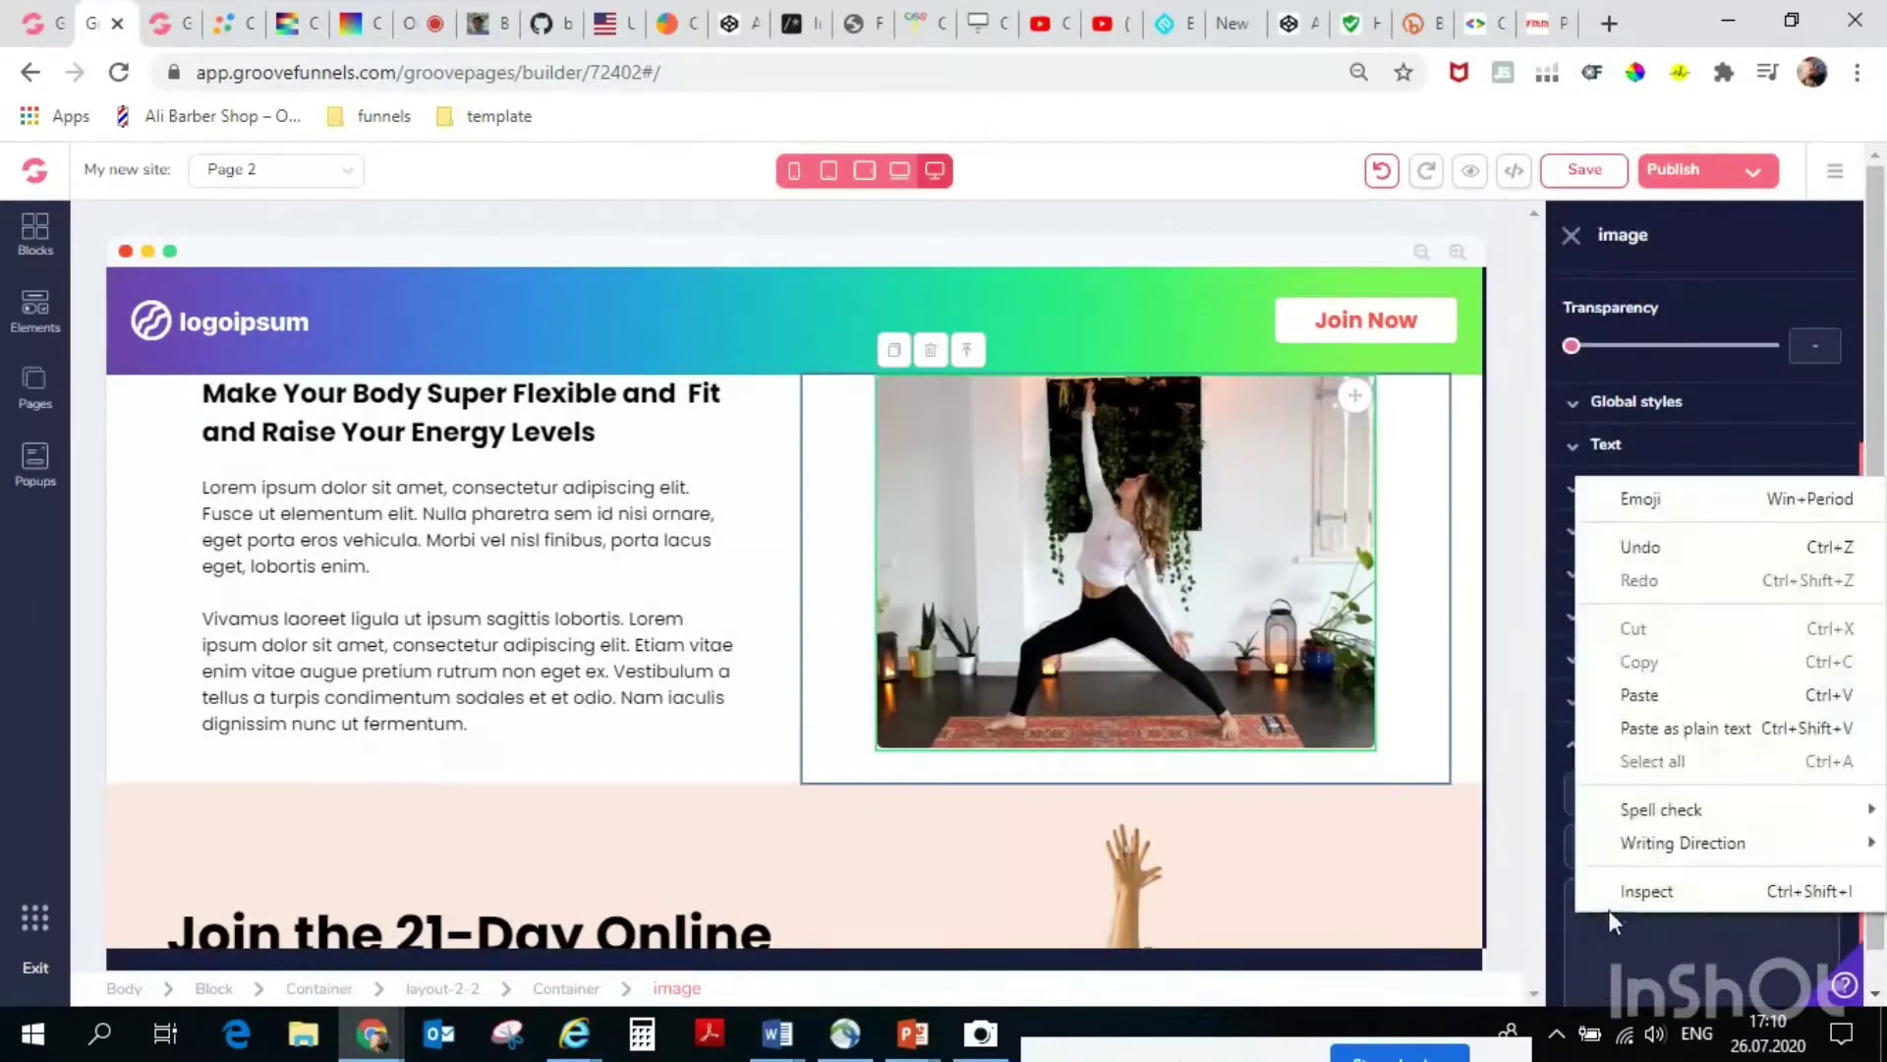
left_click(1685, 697)
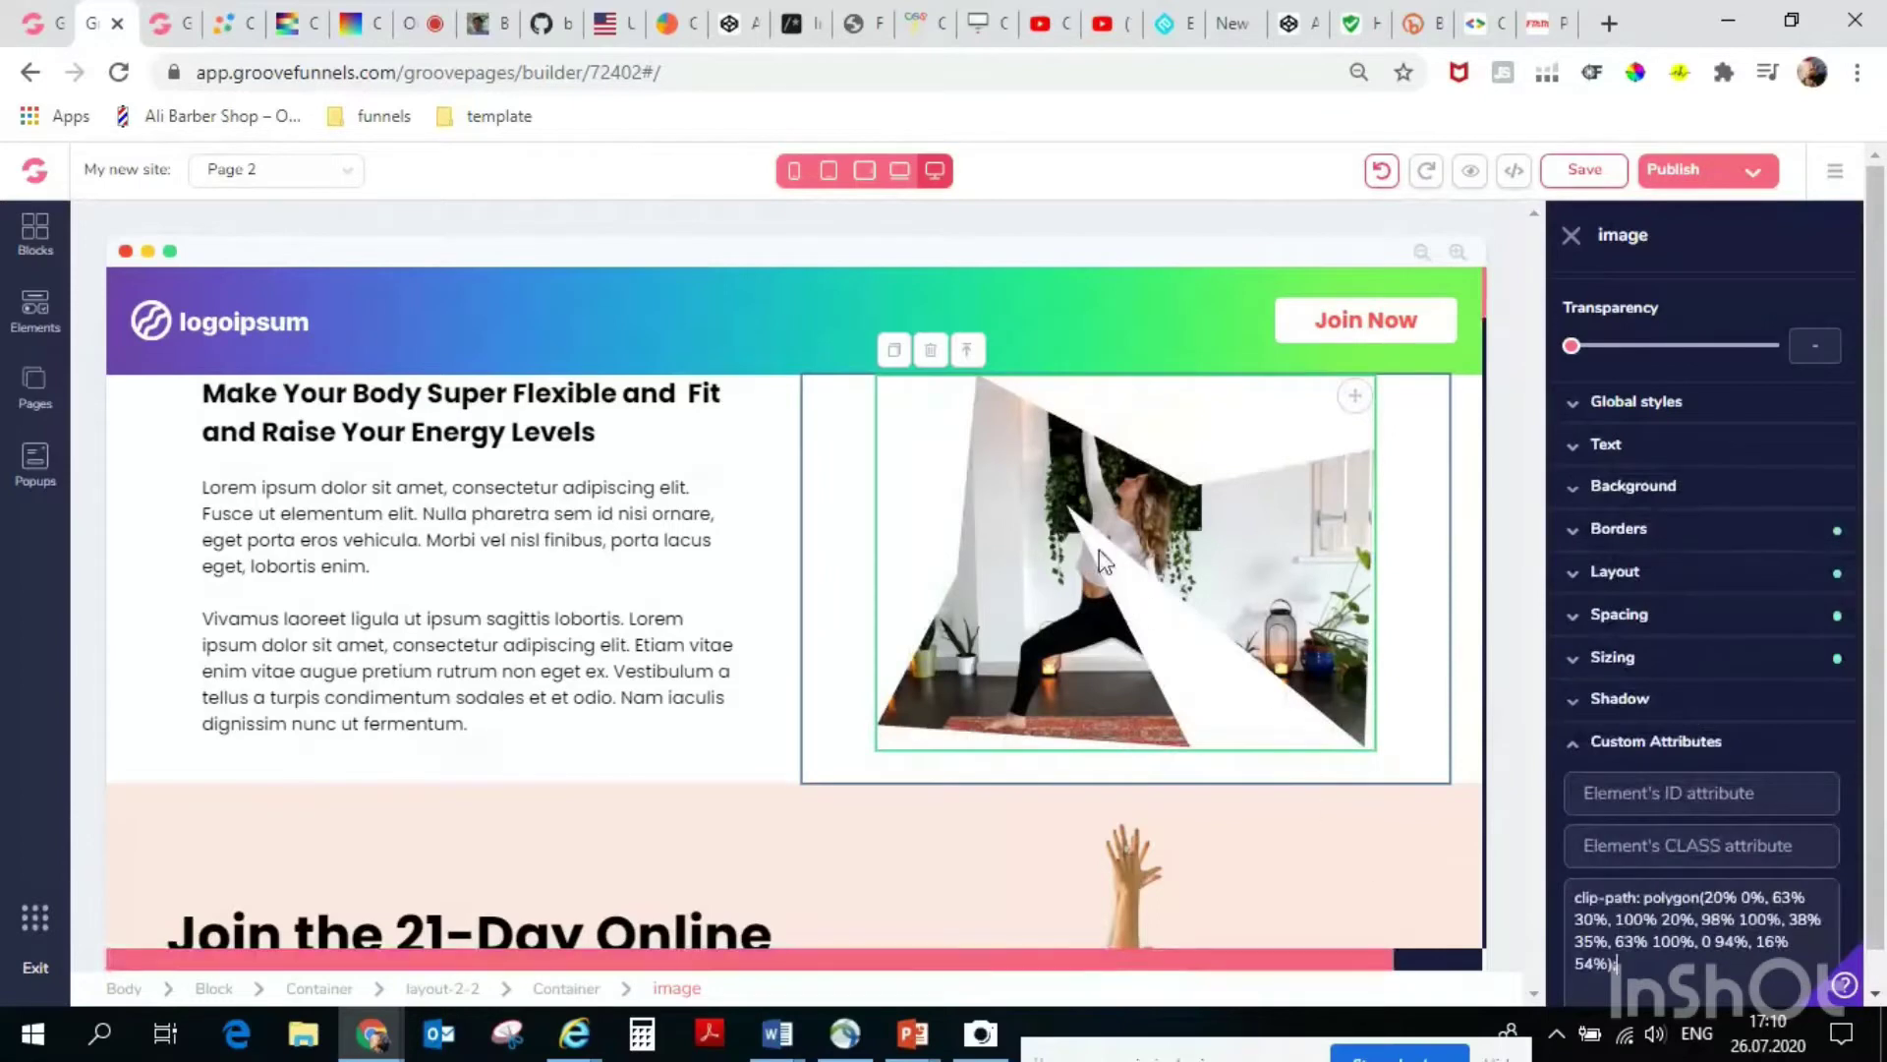
Switch to the CSS clip-path maker, choose the Right Chevron shape, and copy its clip-path code back to the GroovePages editor.
left_click(221, 25)
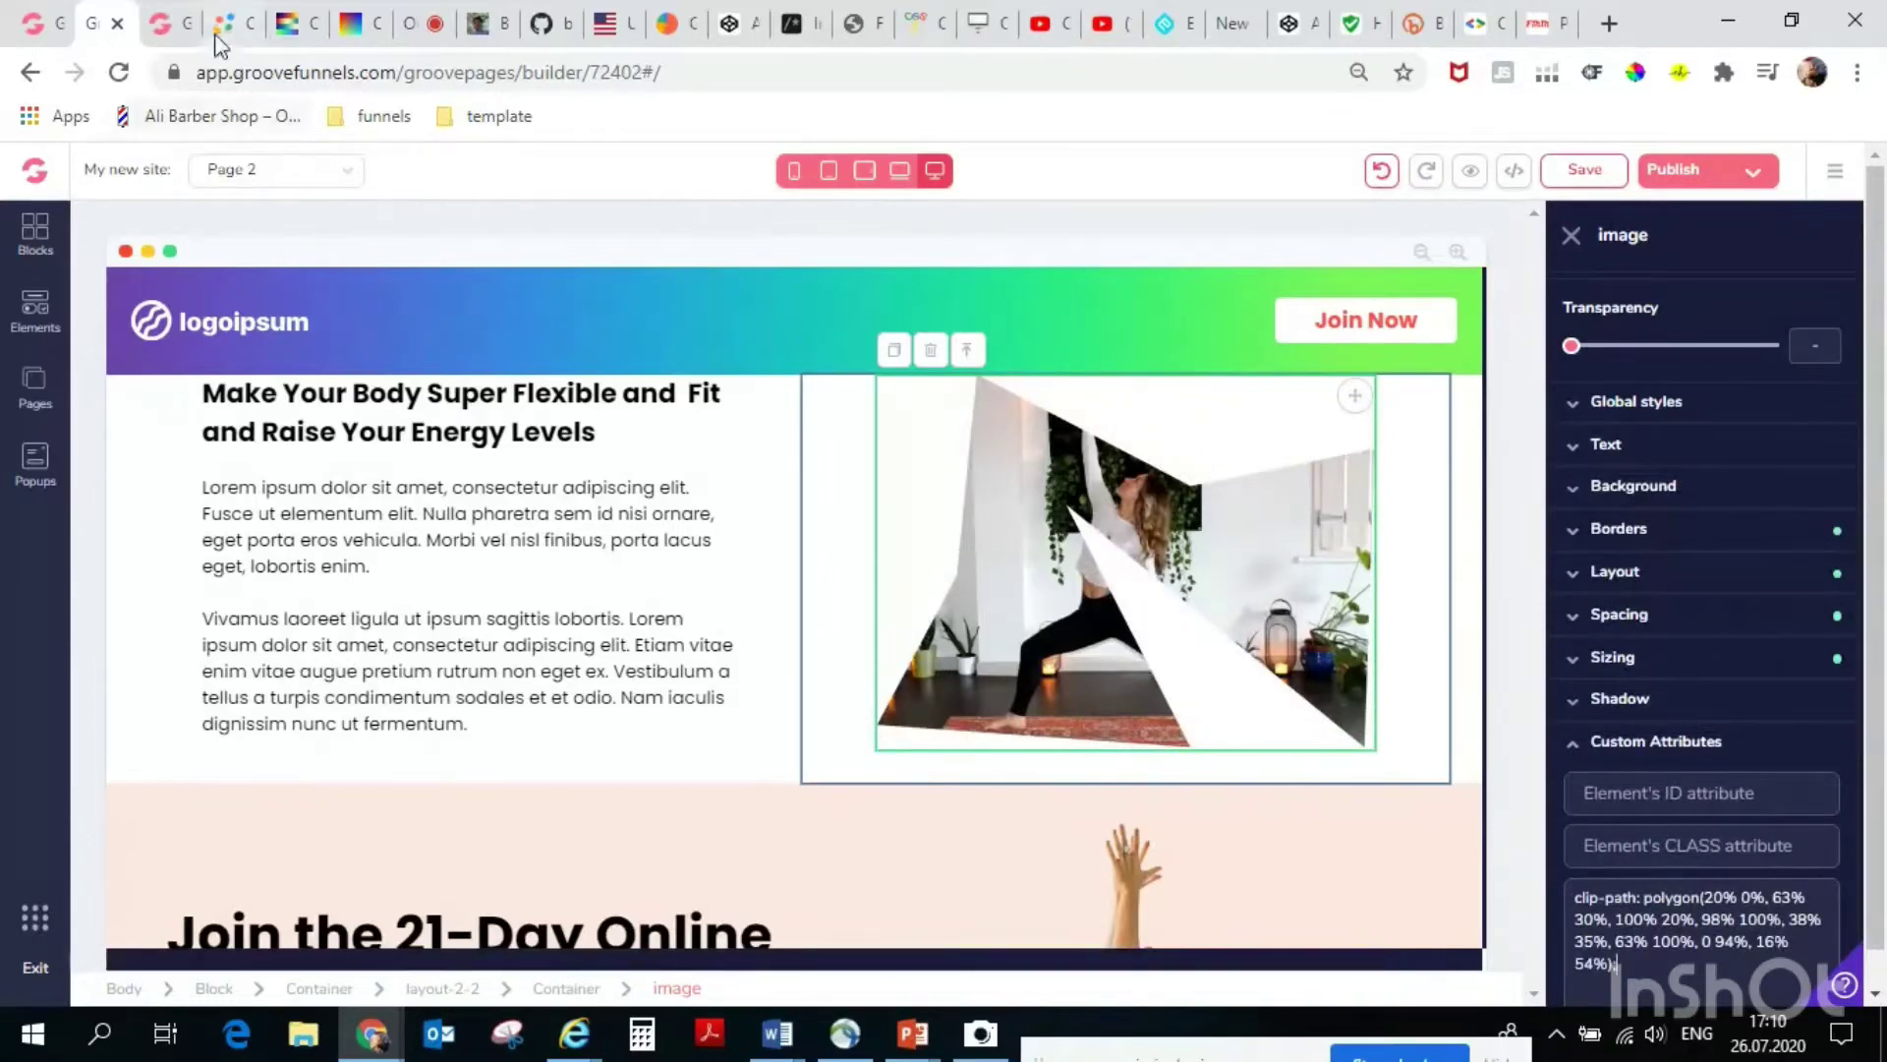
mouse_move(1618, 548)
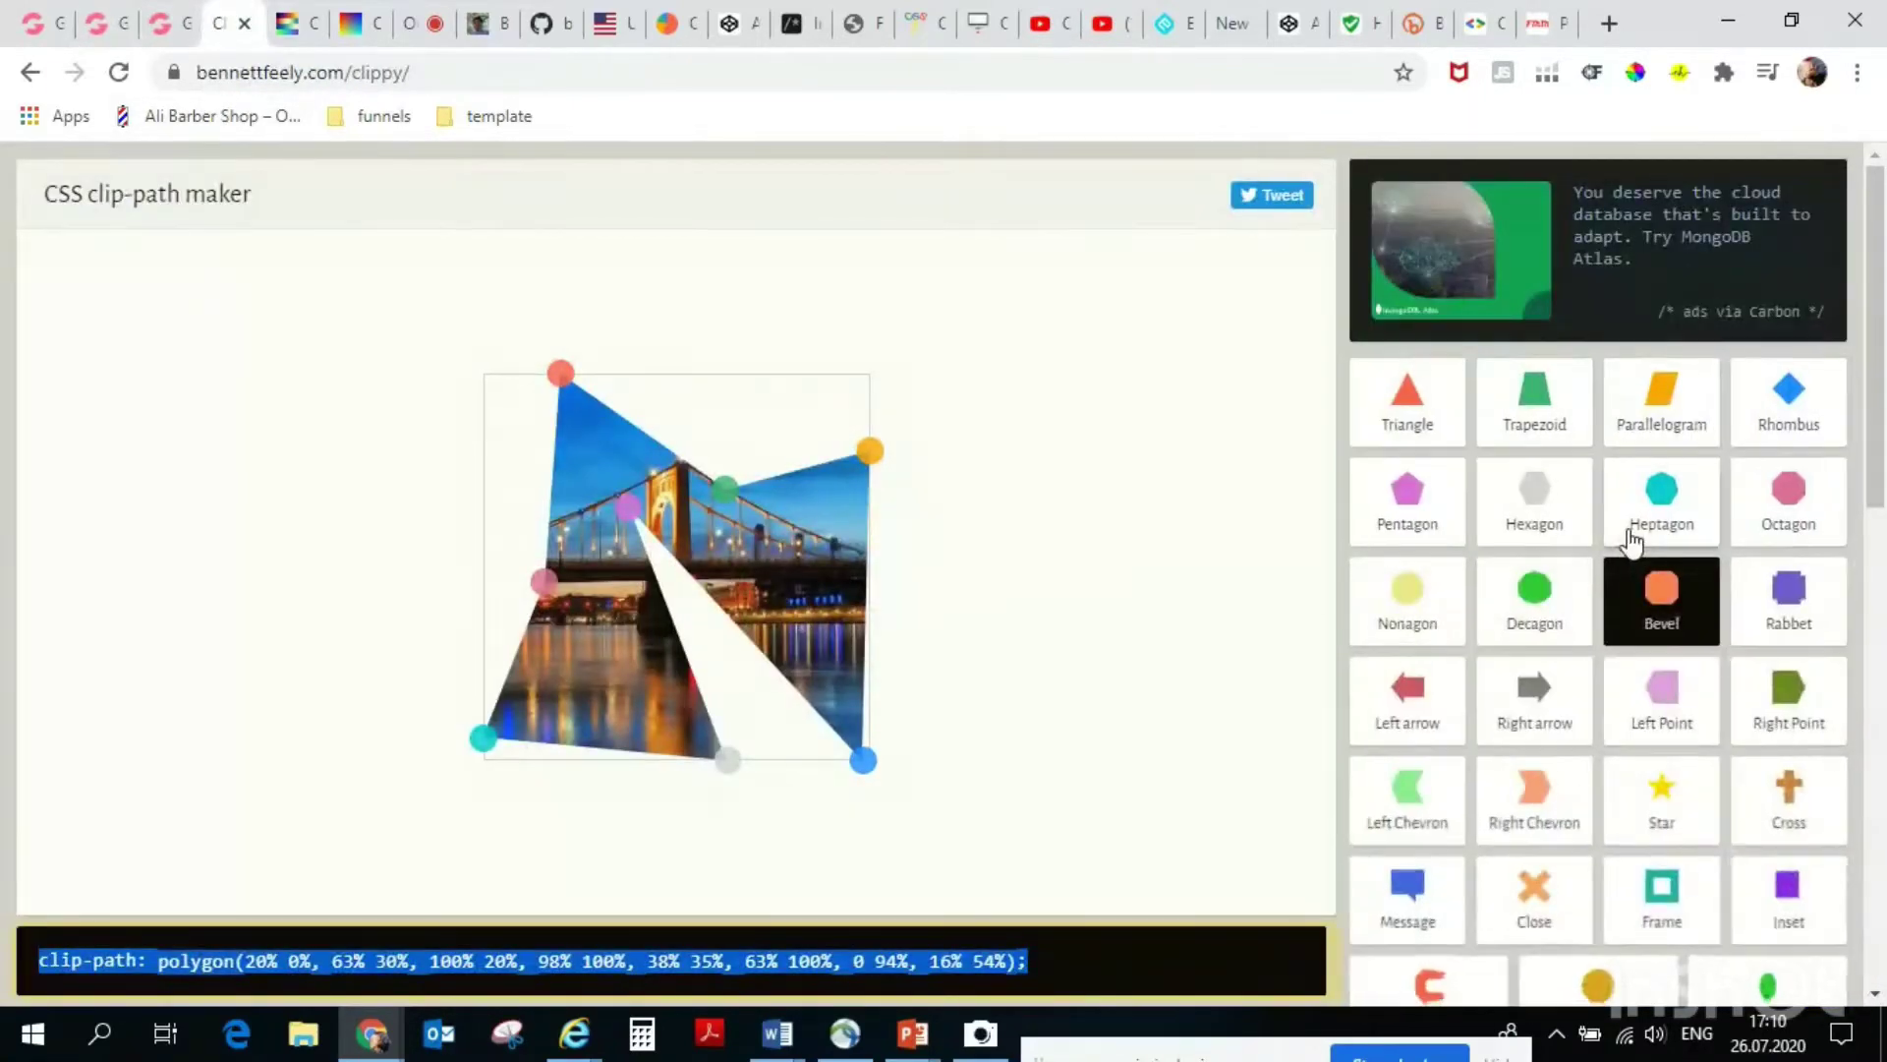
scroll(1627, 543, "down", 2)
left_click(1543, 672)
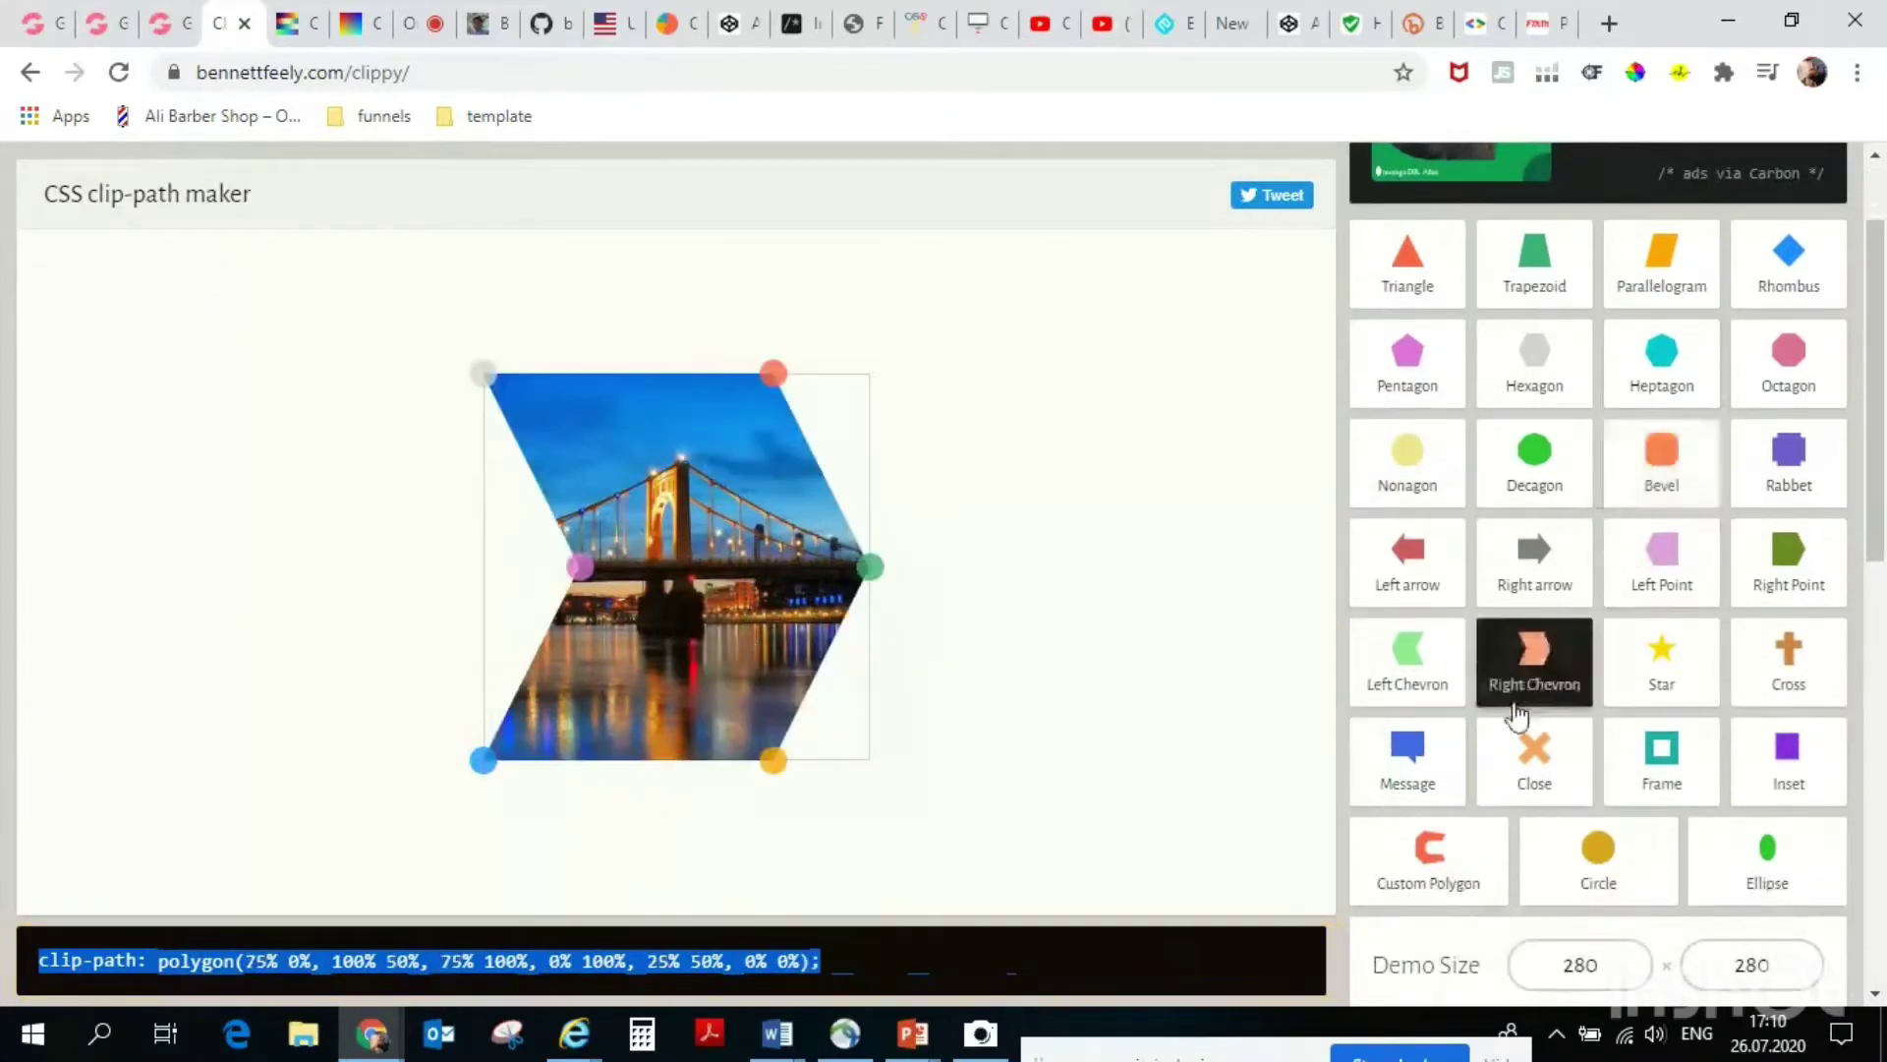
right_click(693, 965)
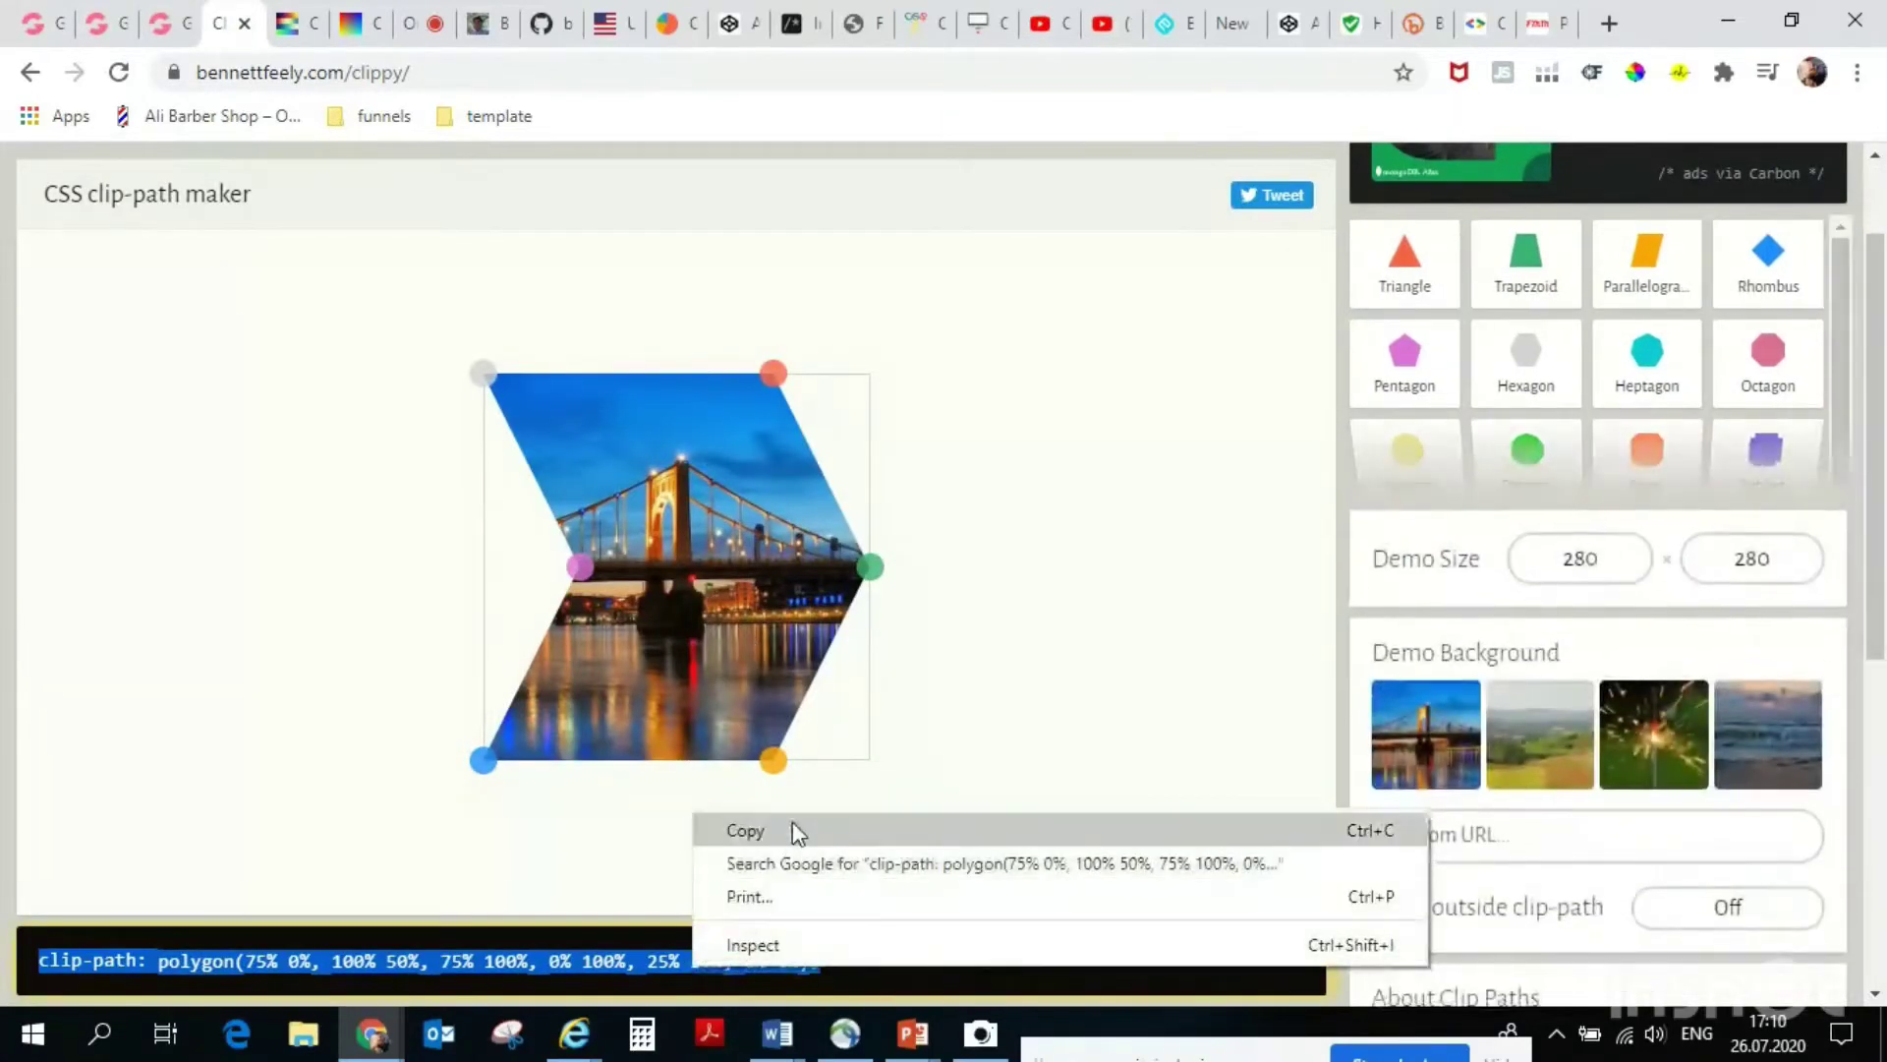
left_click(793, 822)
left_click(108, 24)
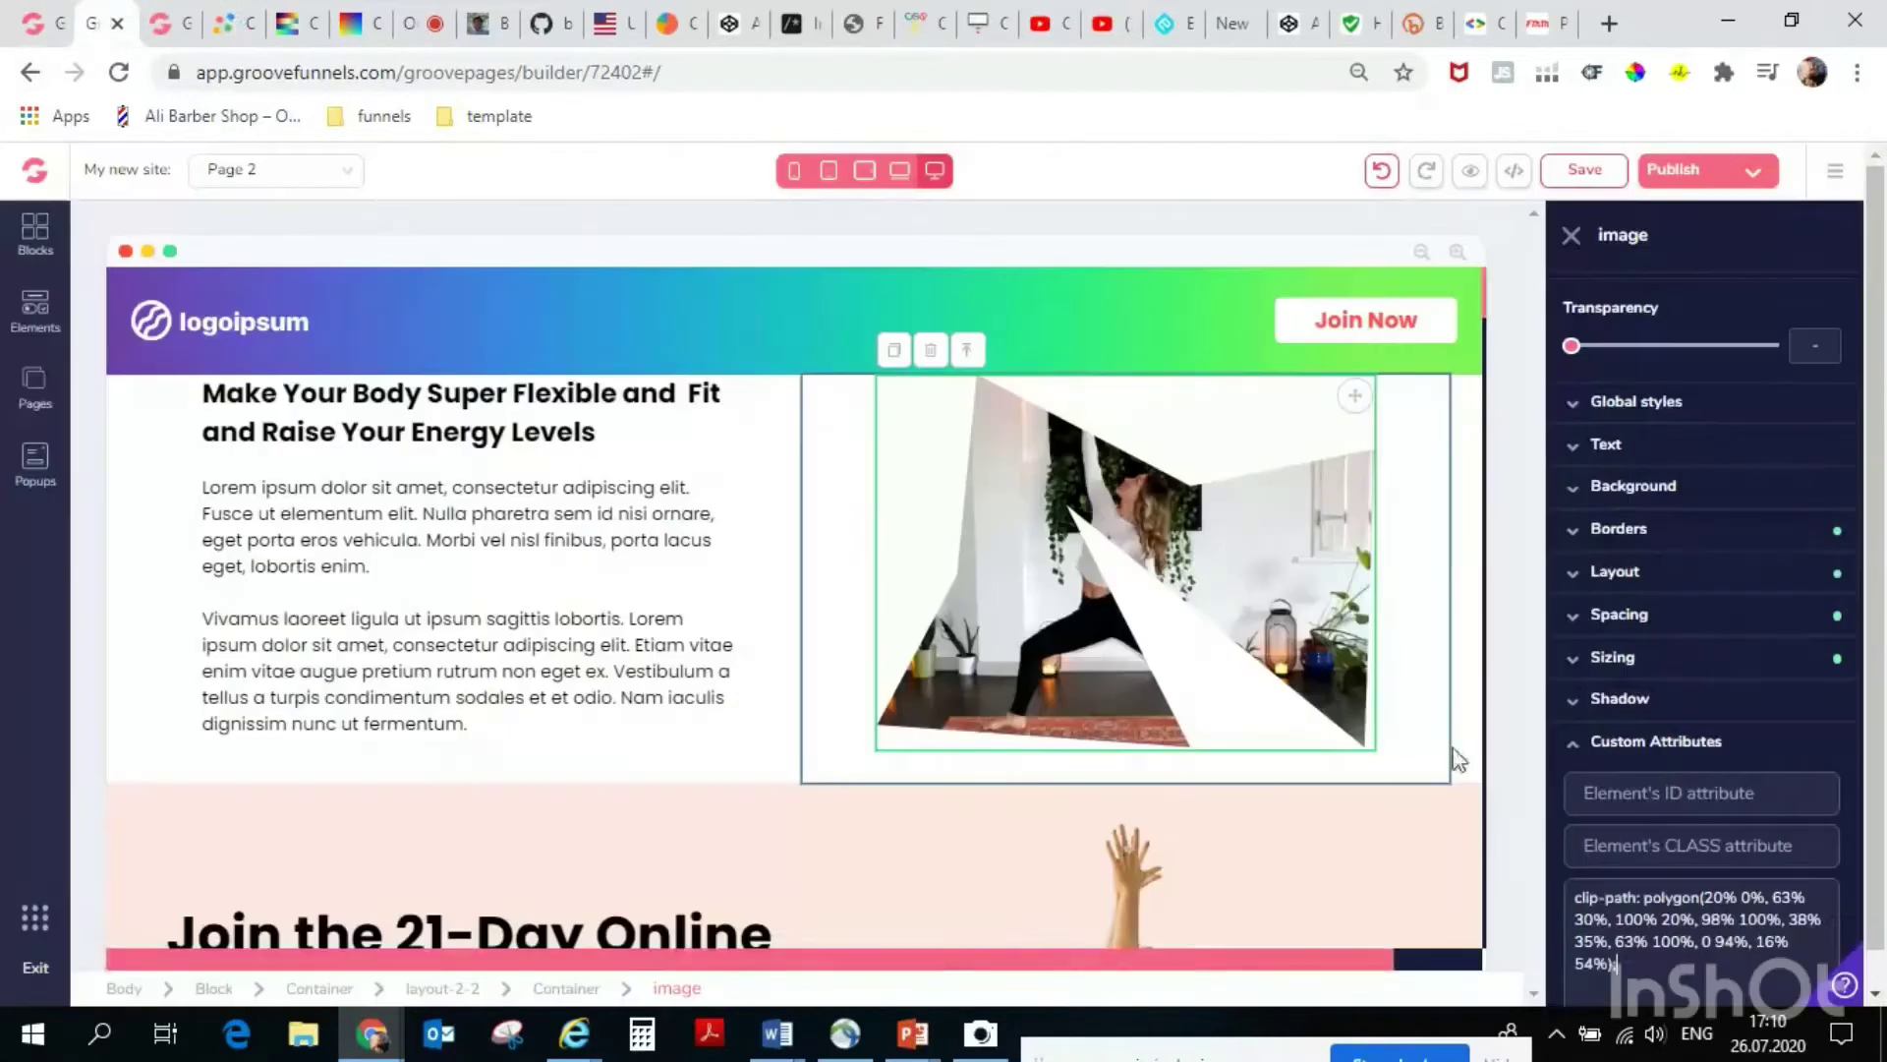
Replace the yoga image's custom CSS with clip-path: polygon(75% 0%, 100% 50%, 75% 100%, 0% 100%, 25% 50%, 0% 0%);.
left_click_drag(1631, 969, 1579, 909)
right_click(1578, 908)
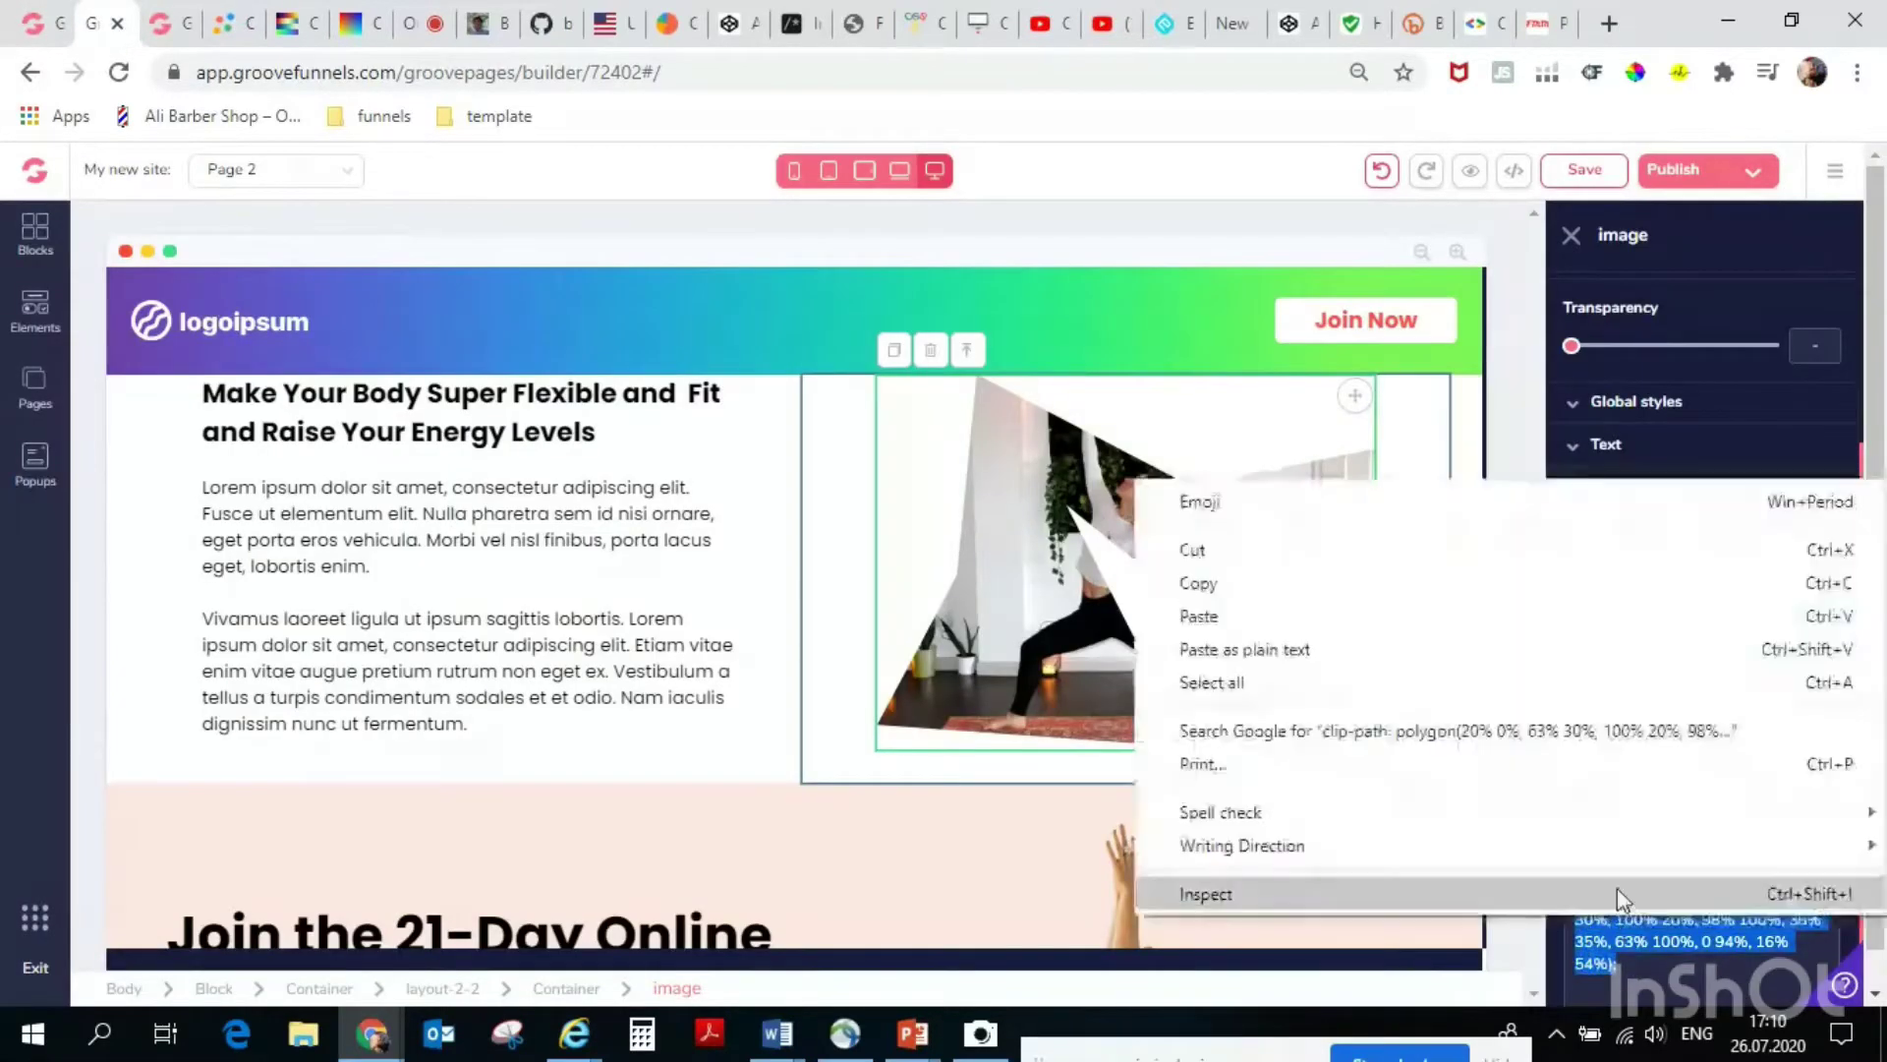
left_click(1380, 620)
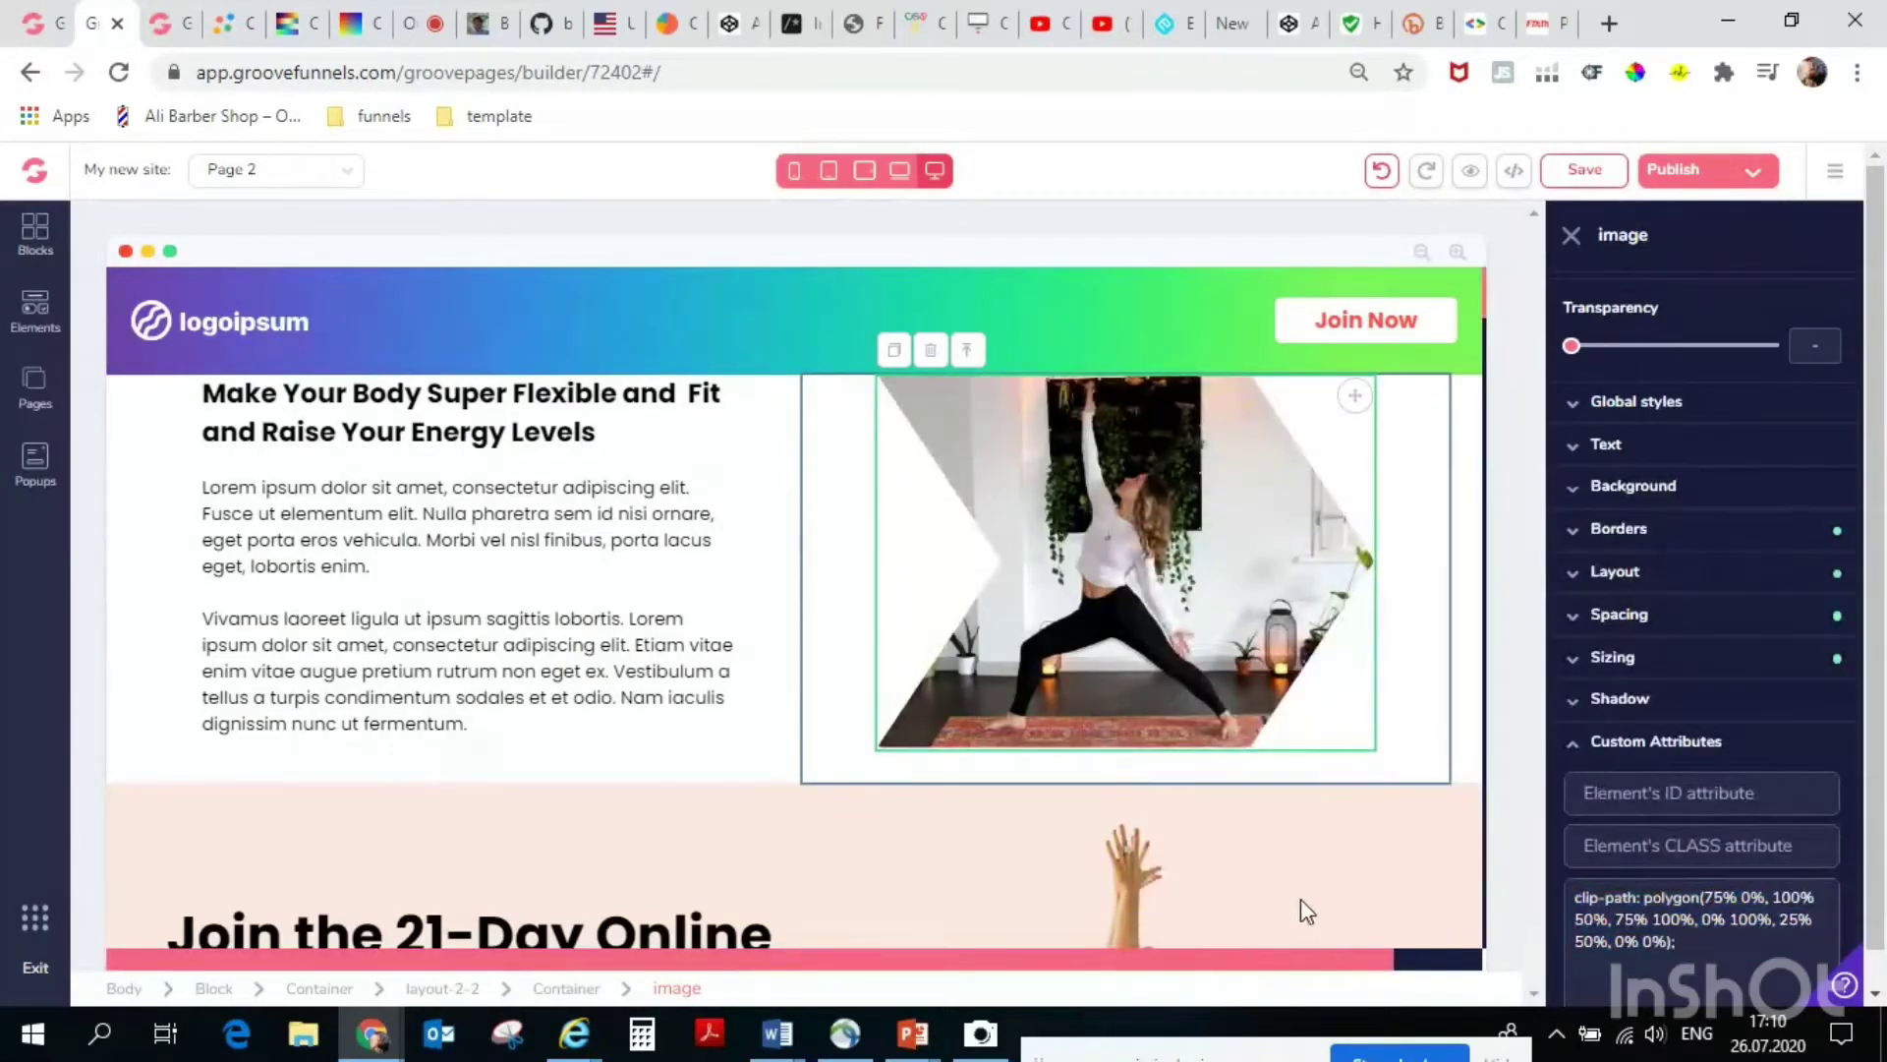
double_click(1622, 235)
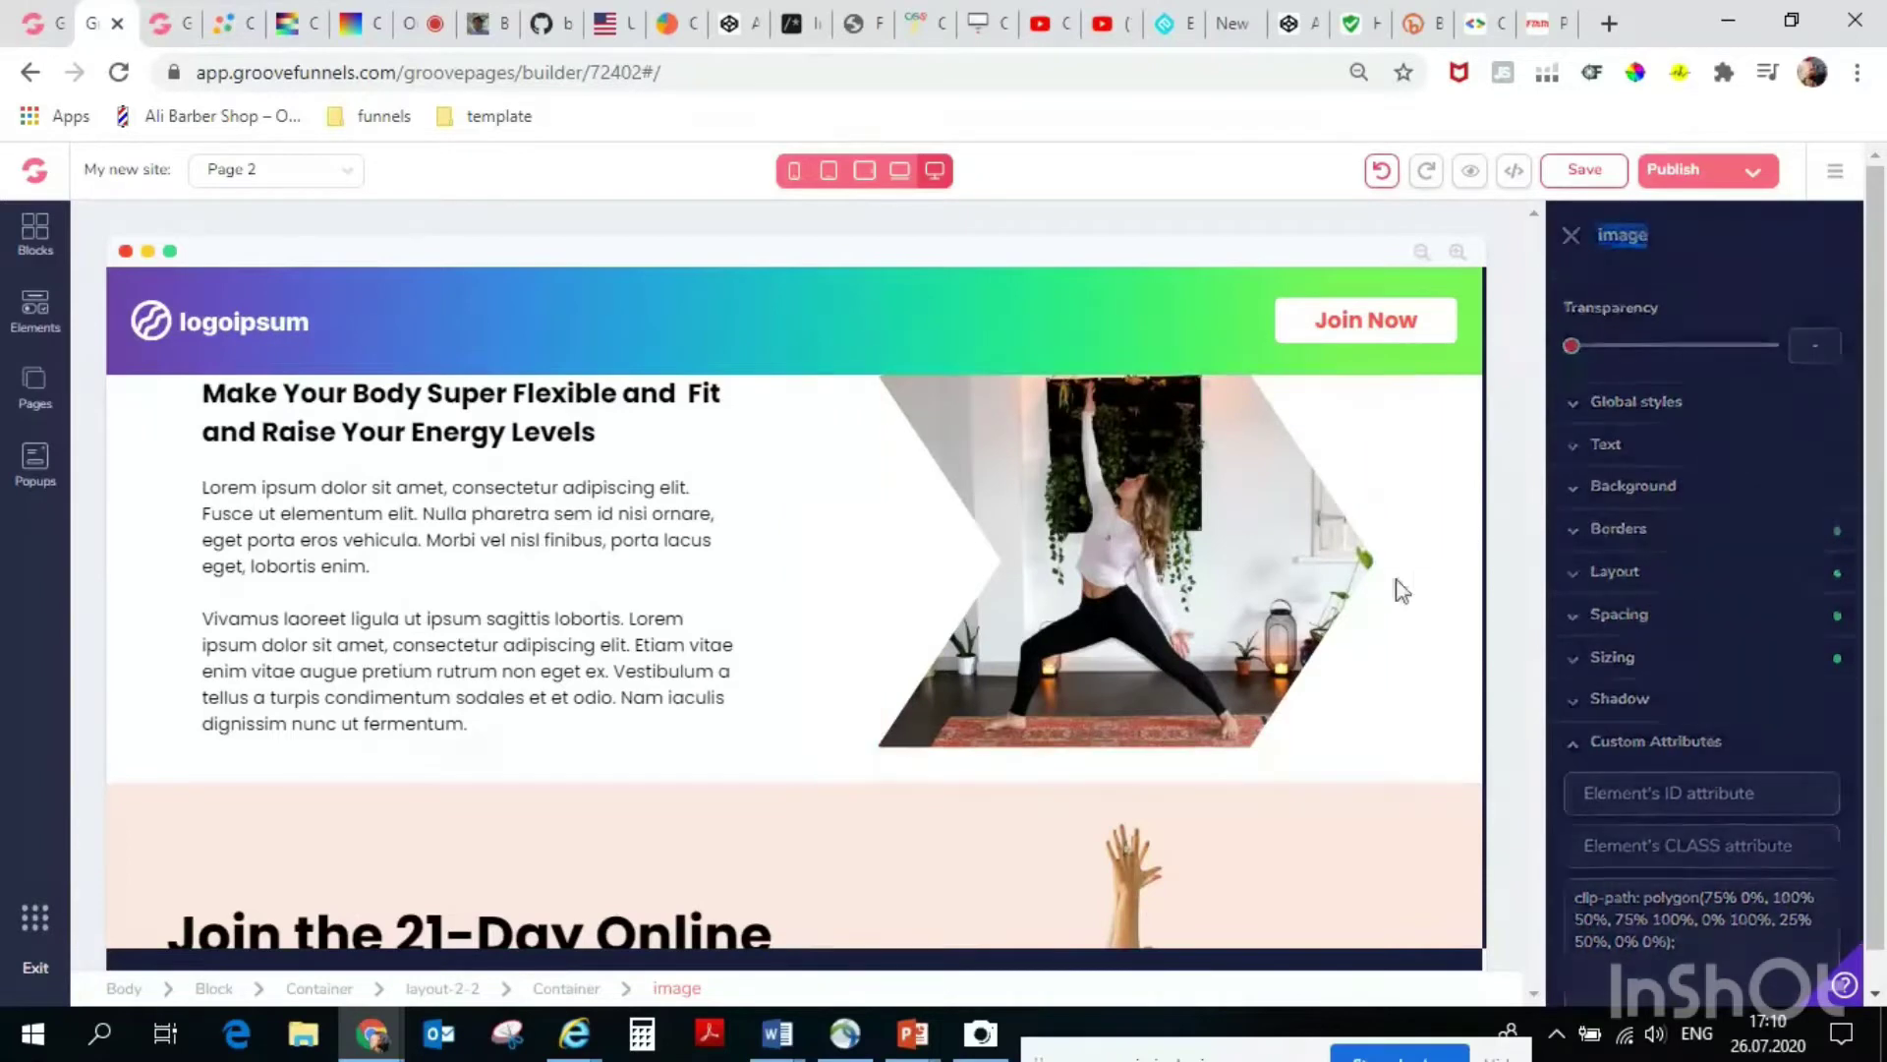
key("Escape")
left_click(676, 703)
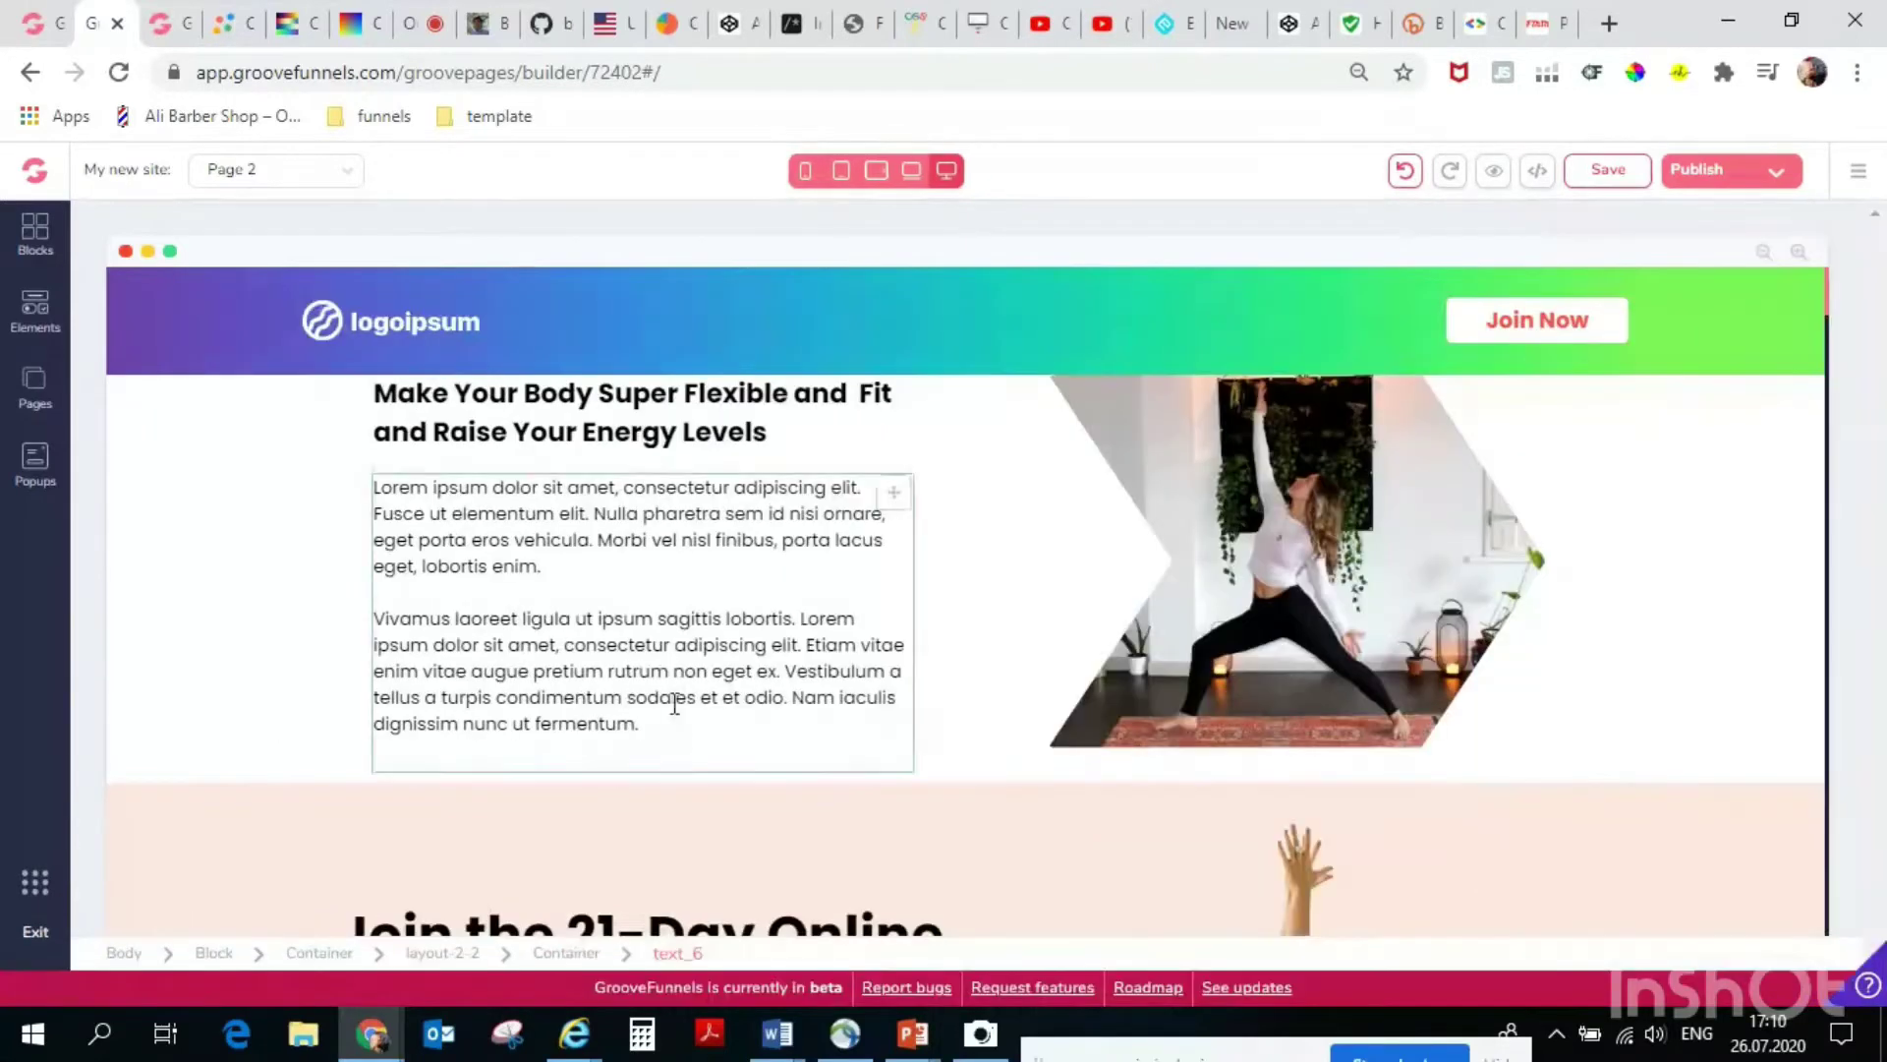
left_click(557, 415)
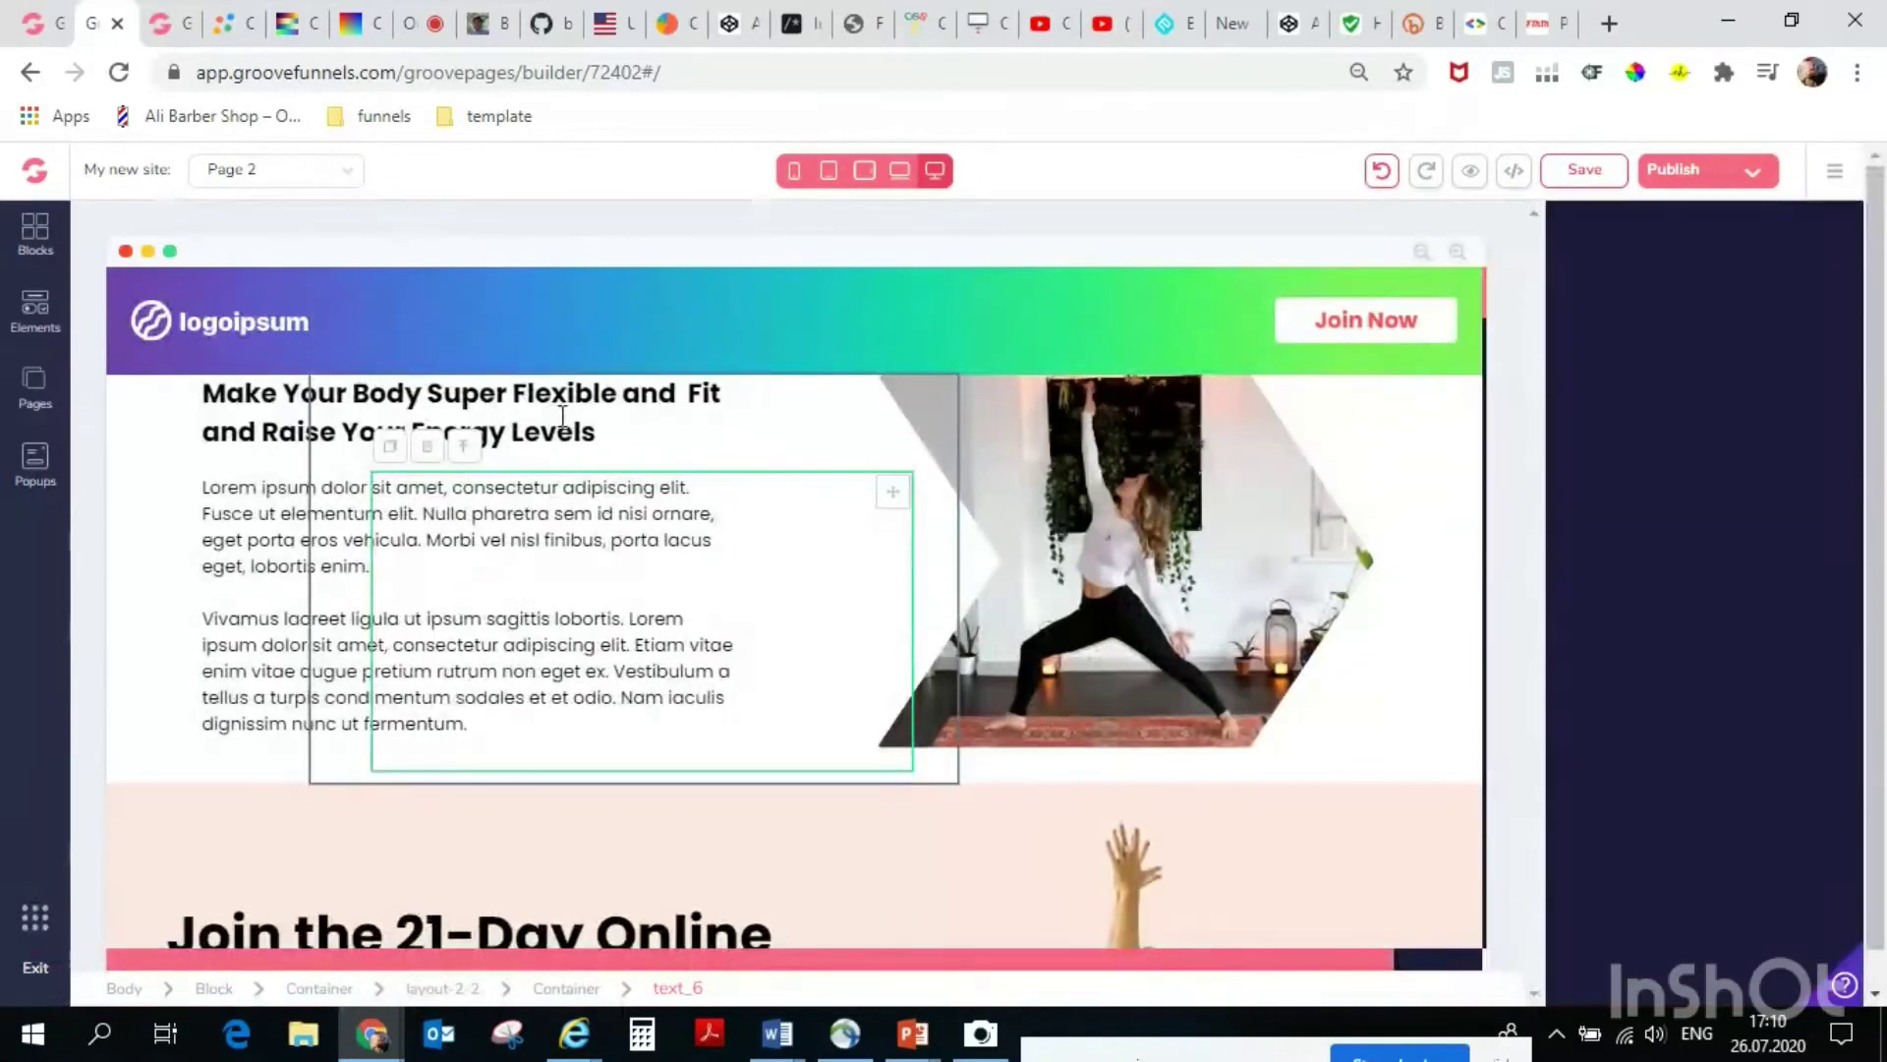
Try to remove the chevron crop by clearing the yoga image's custom CSS and deselecting the image.
left_click(1255, 562)
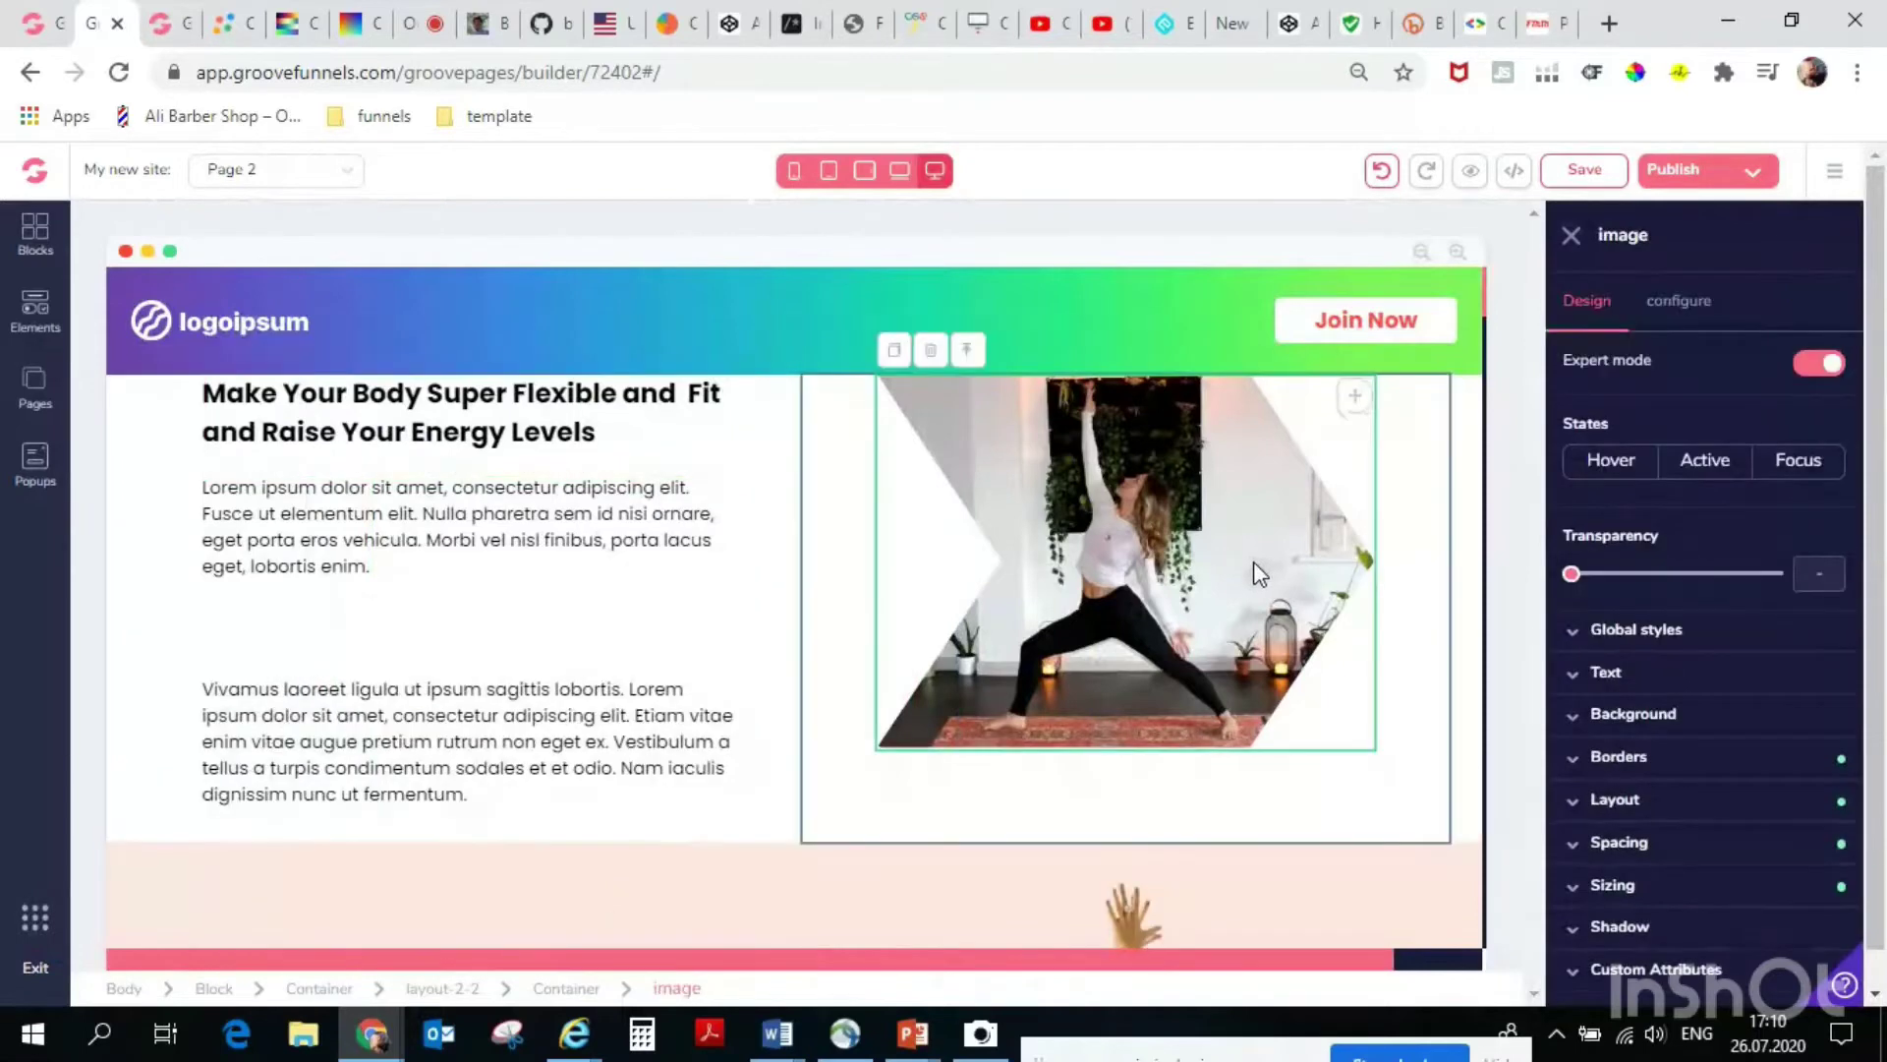
left_click(1659, 973)
left_click_drag(1676, 926, 1443, 884)
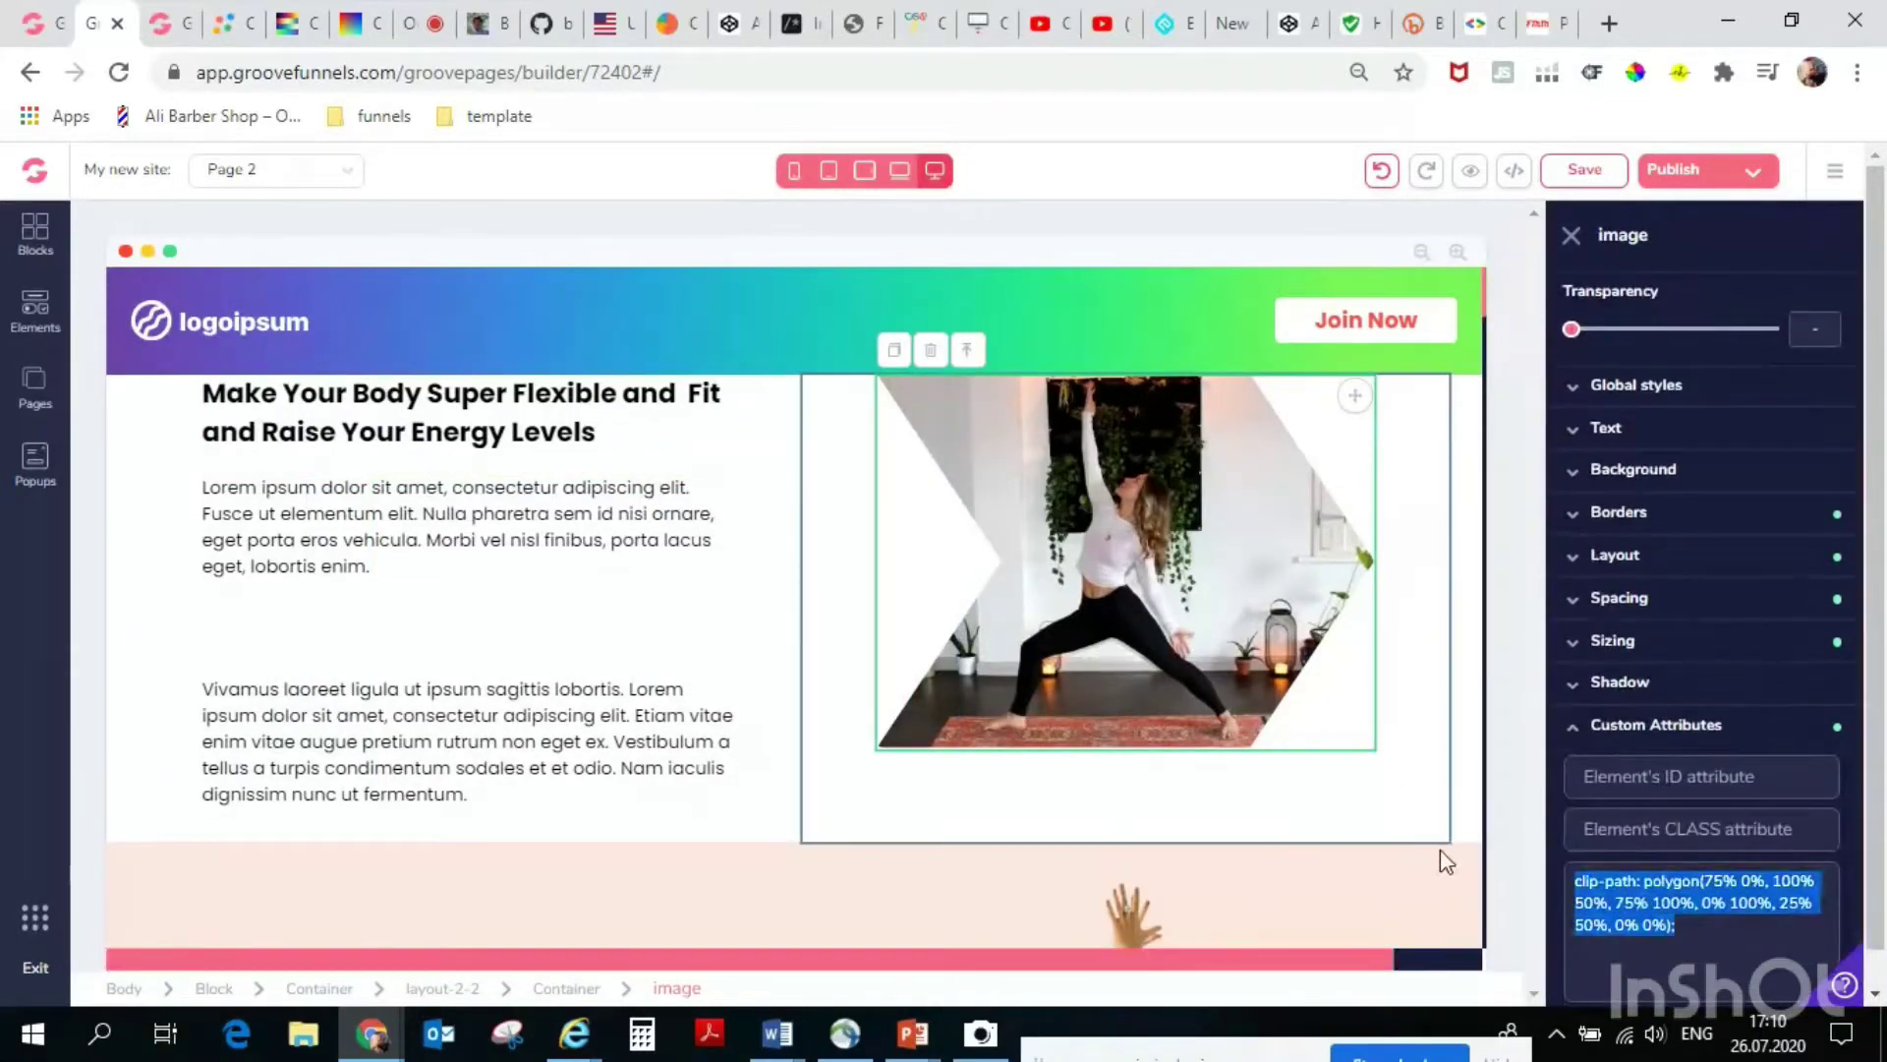
key("BackSpace")
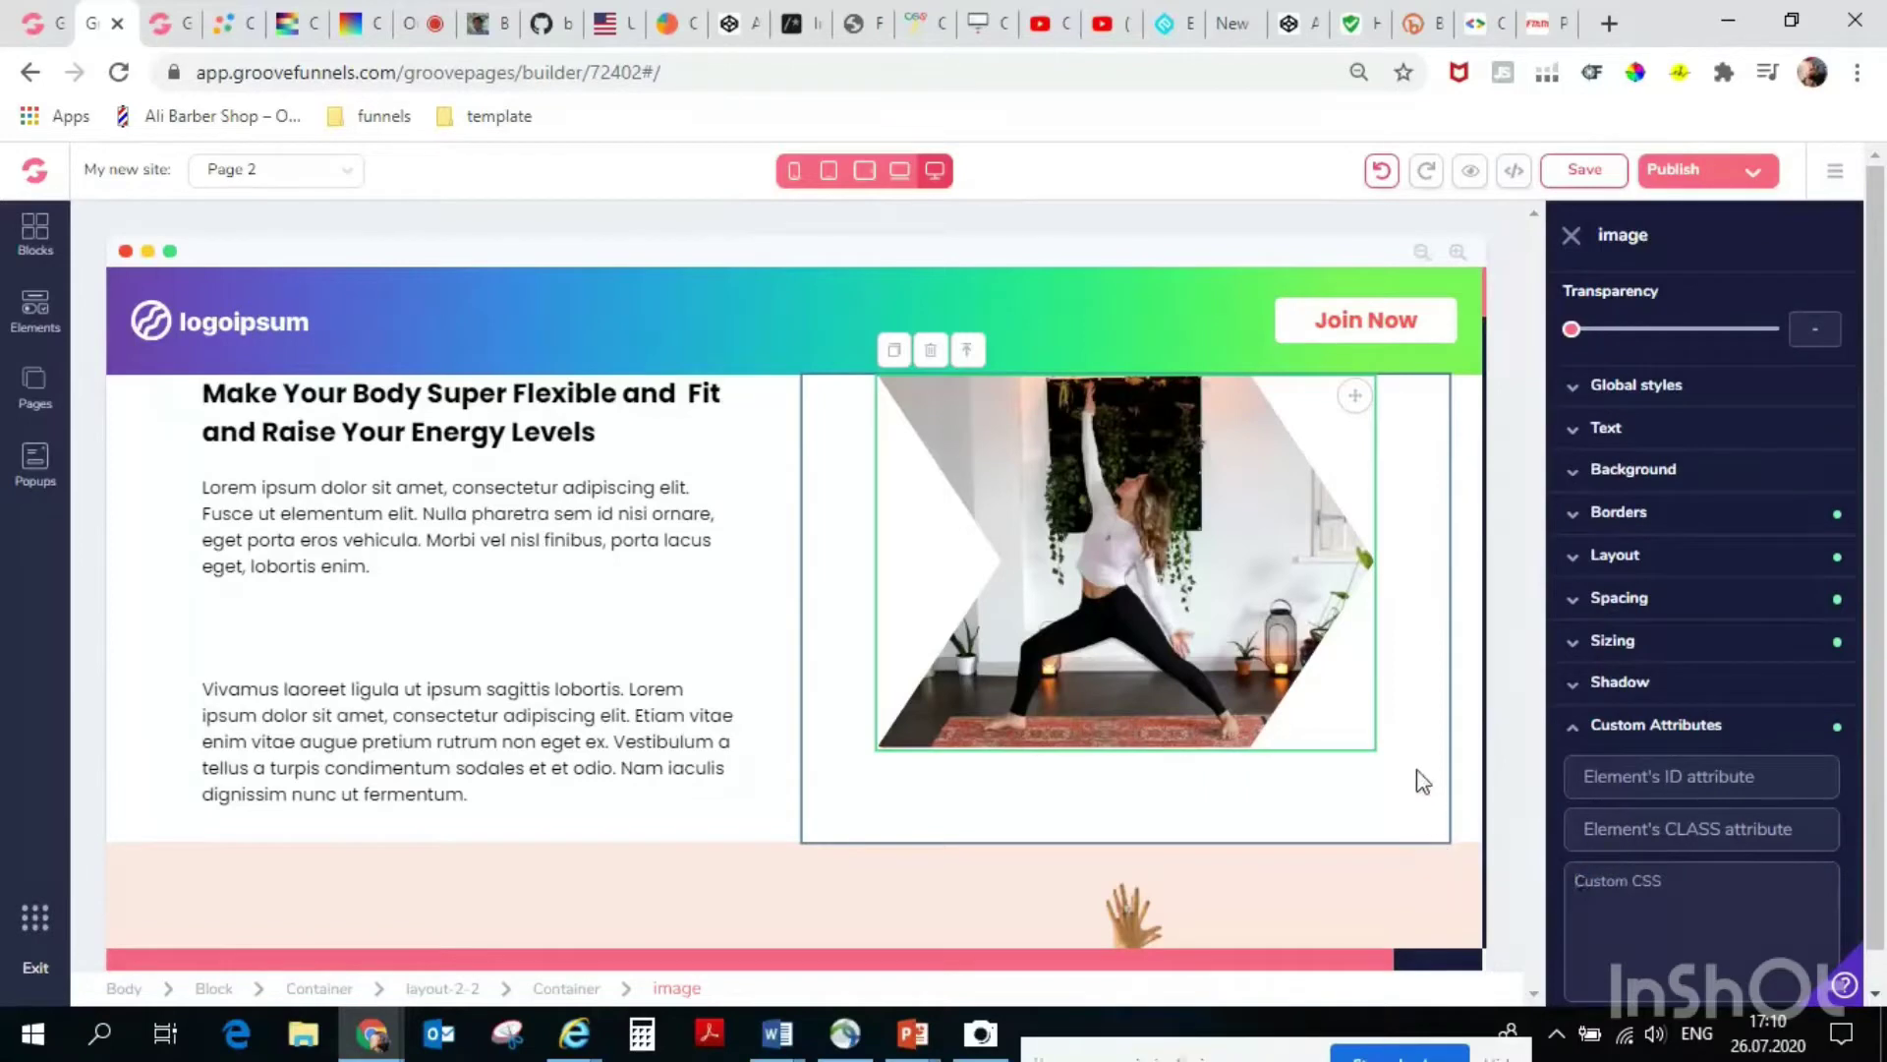
left_click(1456, 752)
left_click(1457, 753)
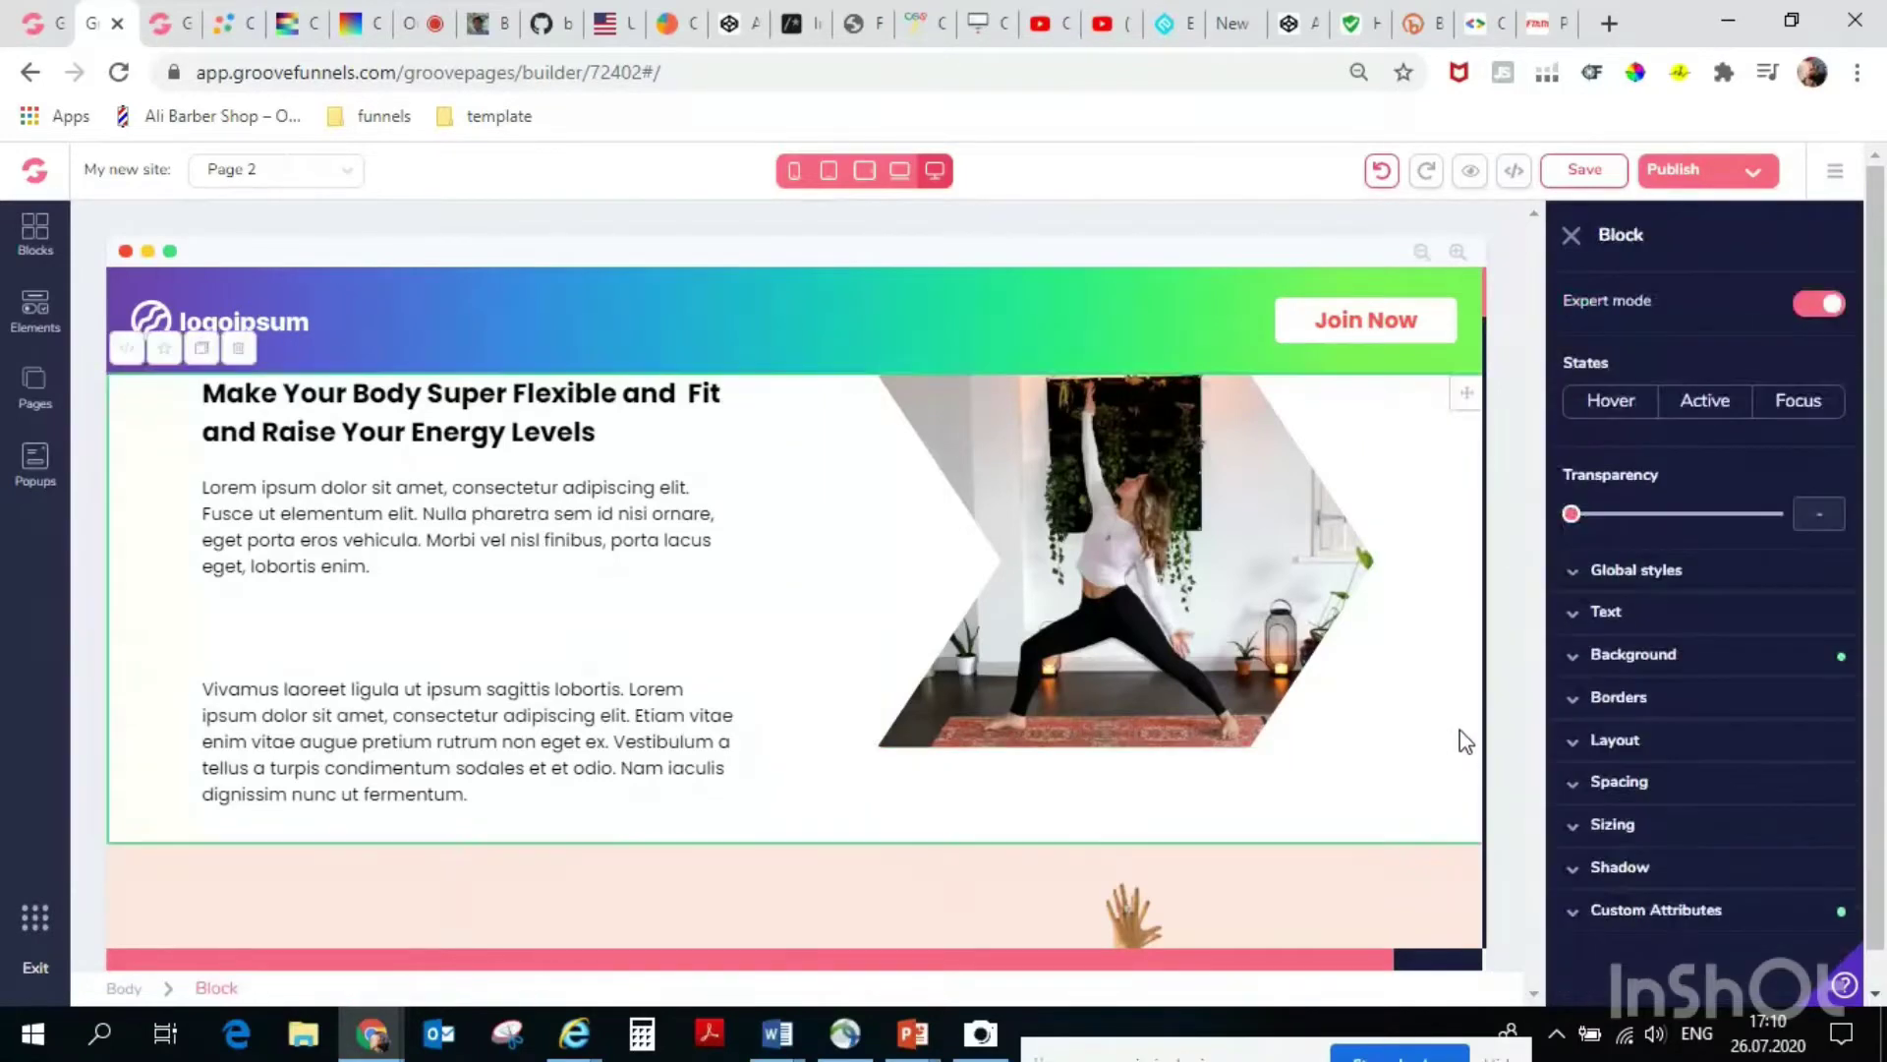
Remove the yoga image's chevron crop by deleting the clip-path: polygon line from its source code, and save the code.
scroll(1378, 584, "down", 3)
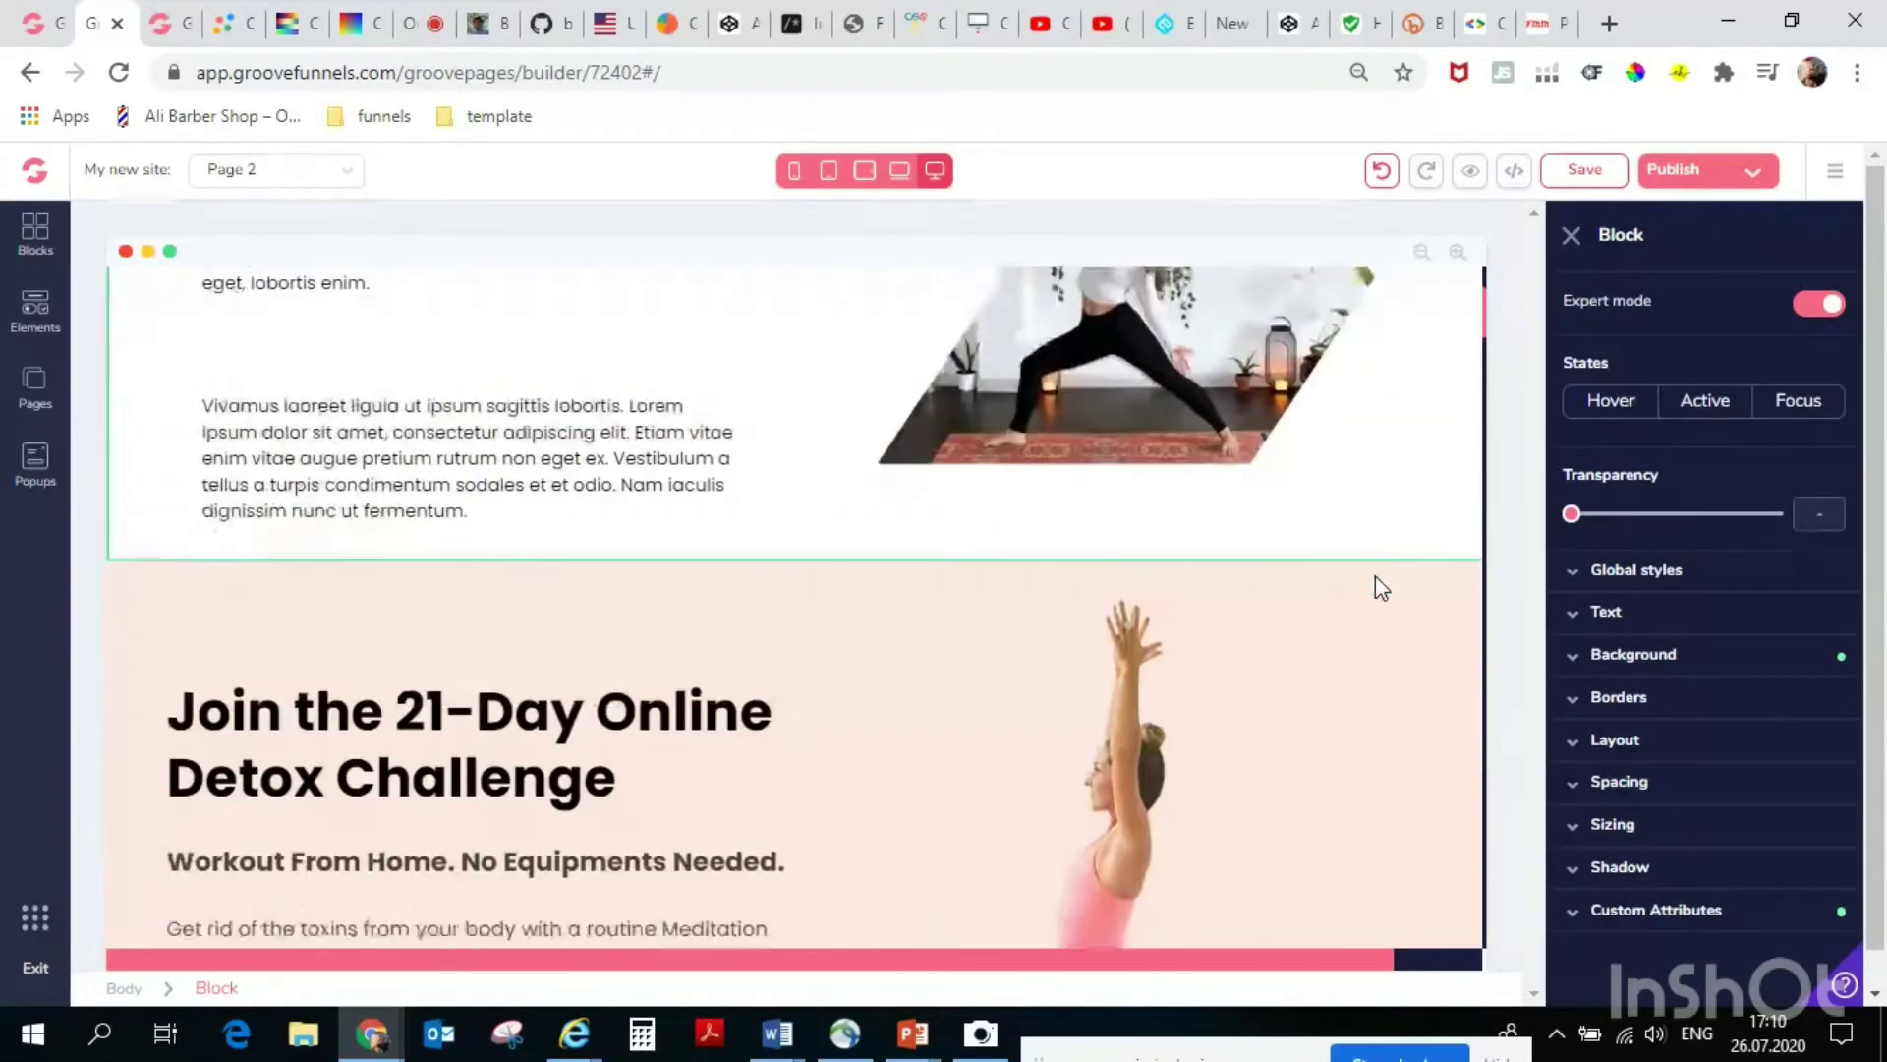
scroll(1376, 576, "up", 3)
left_click(1123, 514)
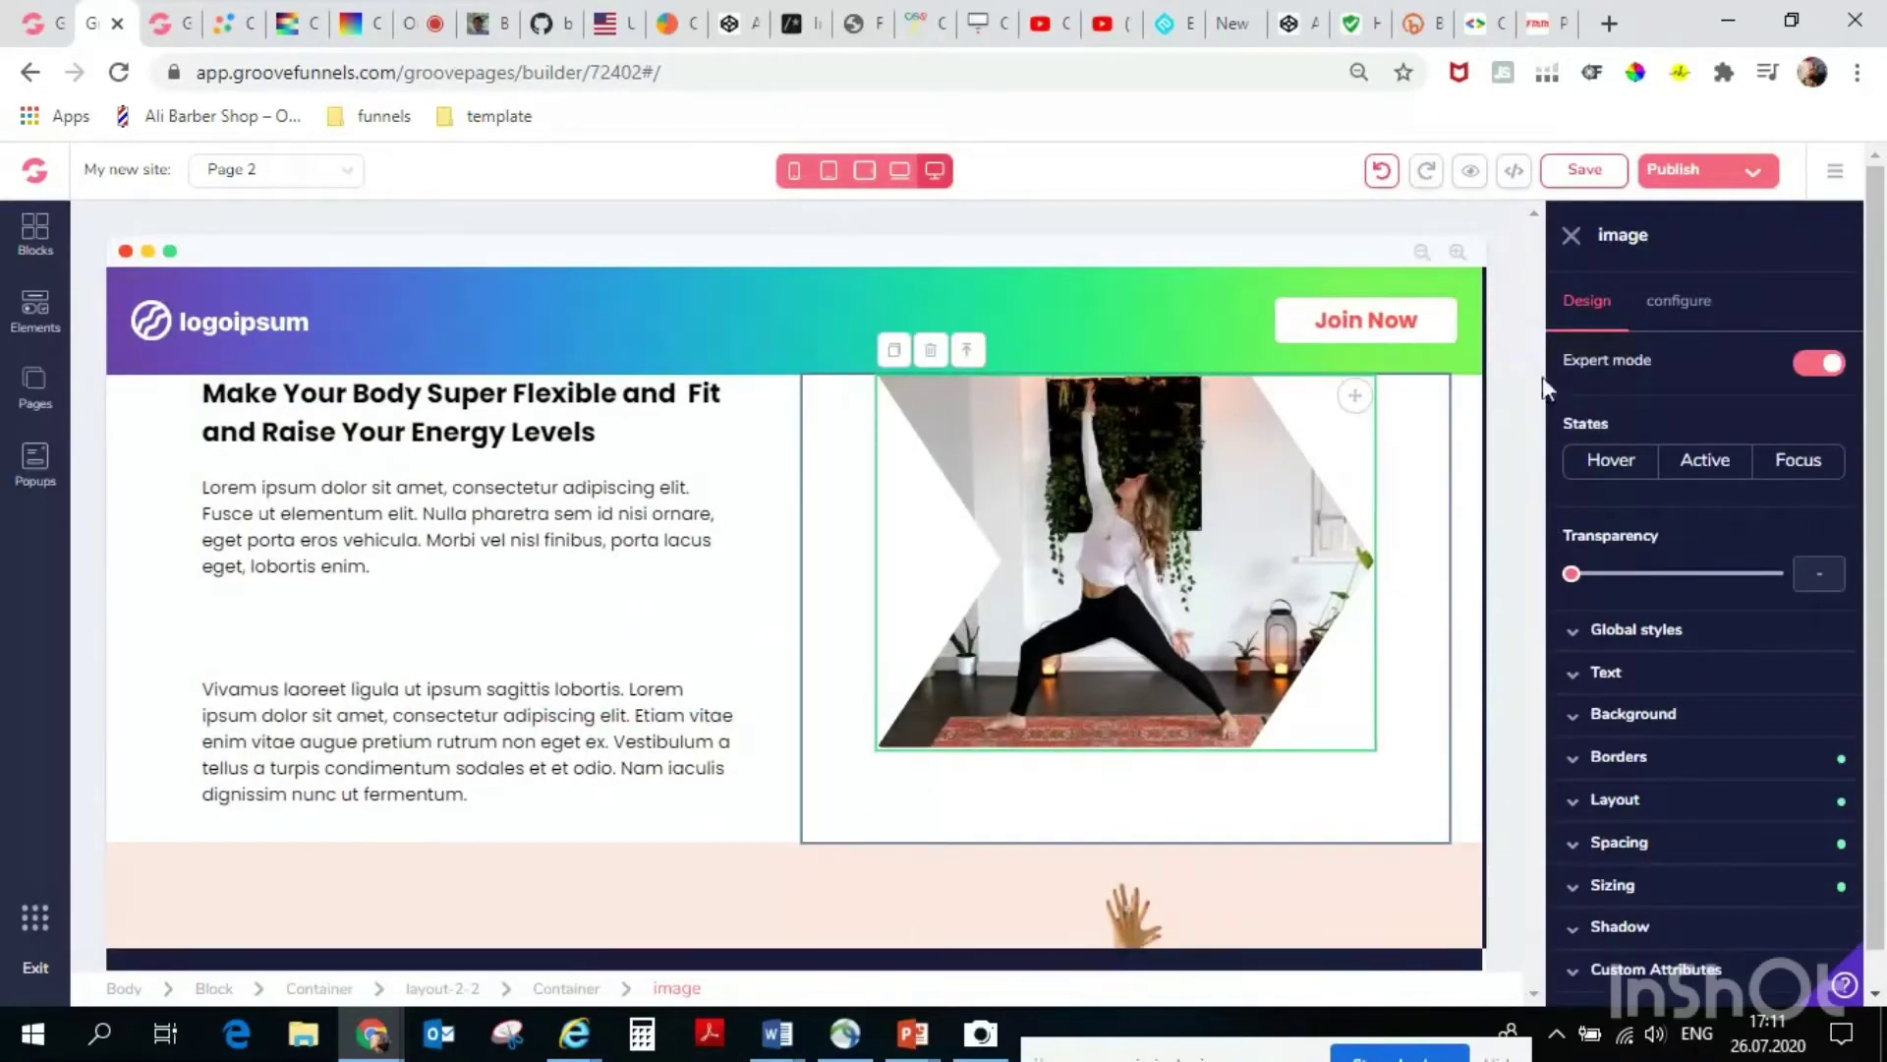
left_click(1514, 173)
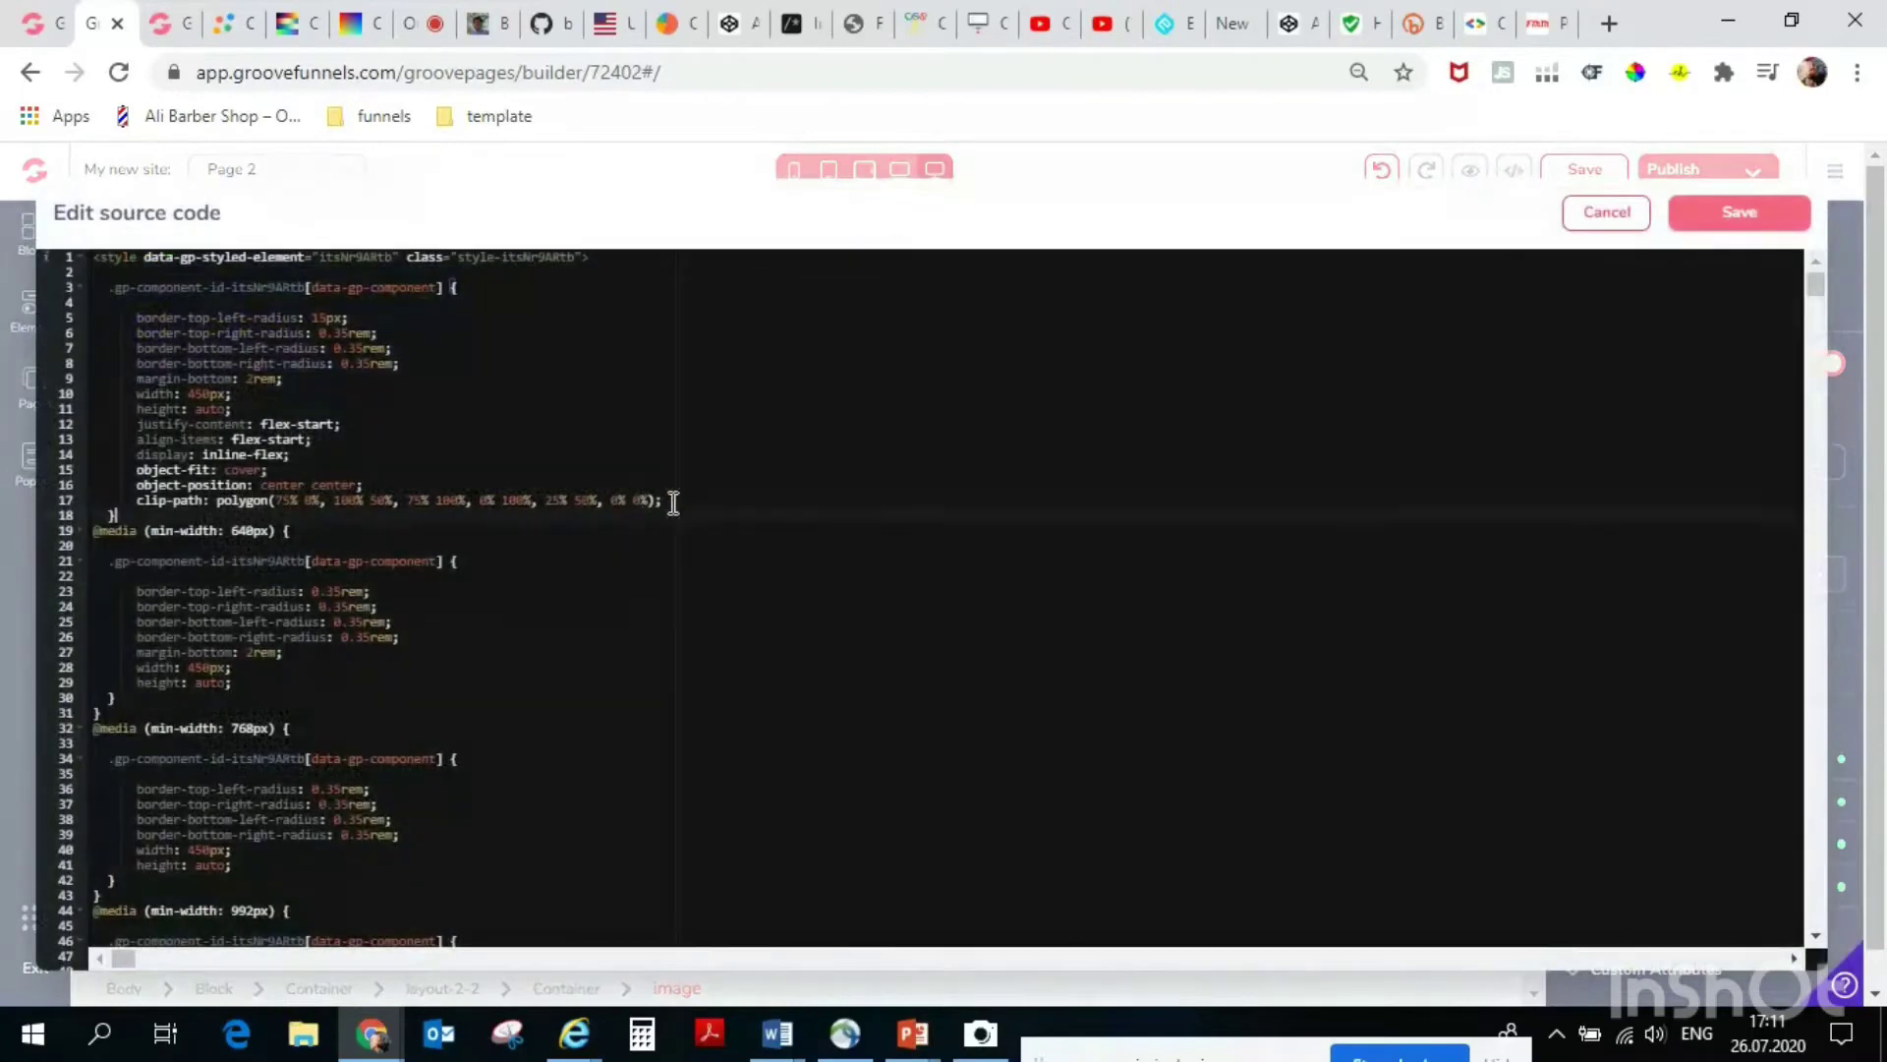
left_click_drag(668, 499, 183, 506)
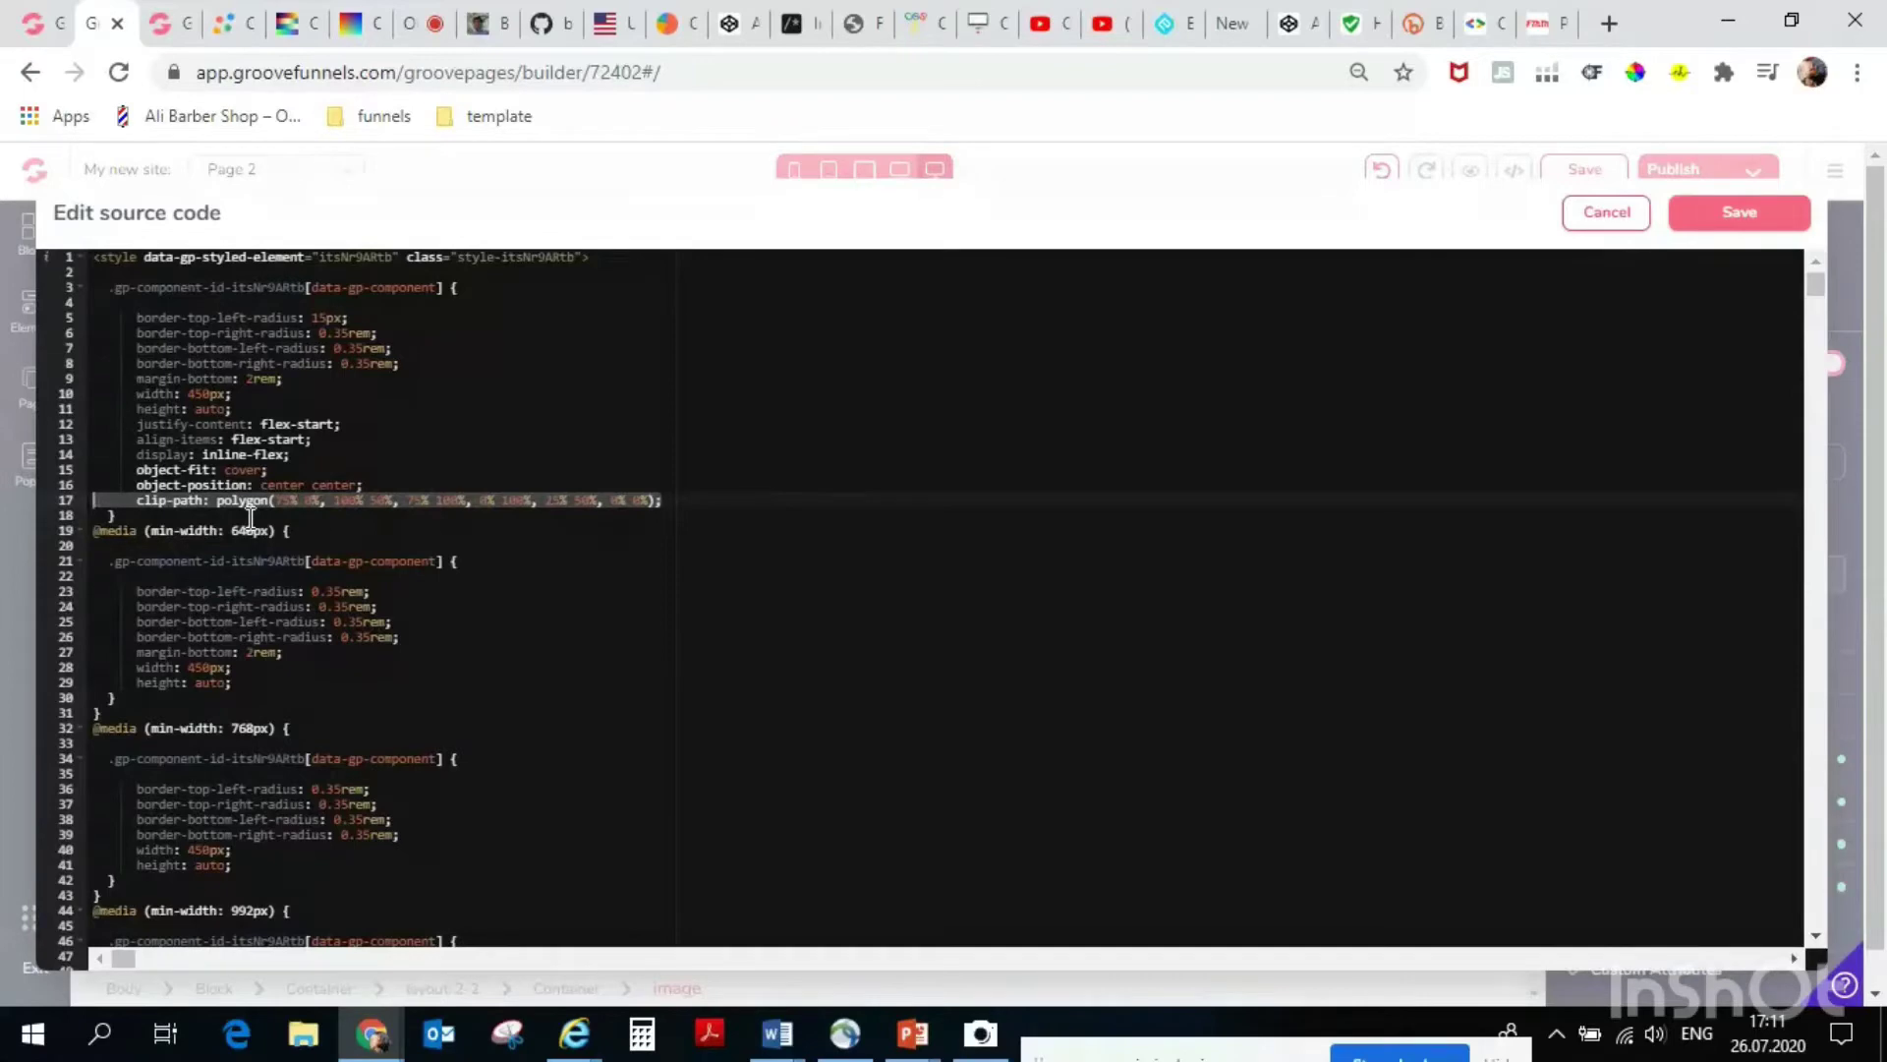
key("BackSpace")
key("BackSpace")
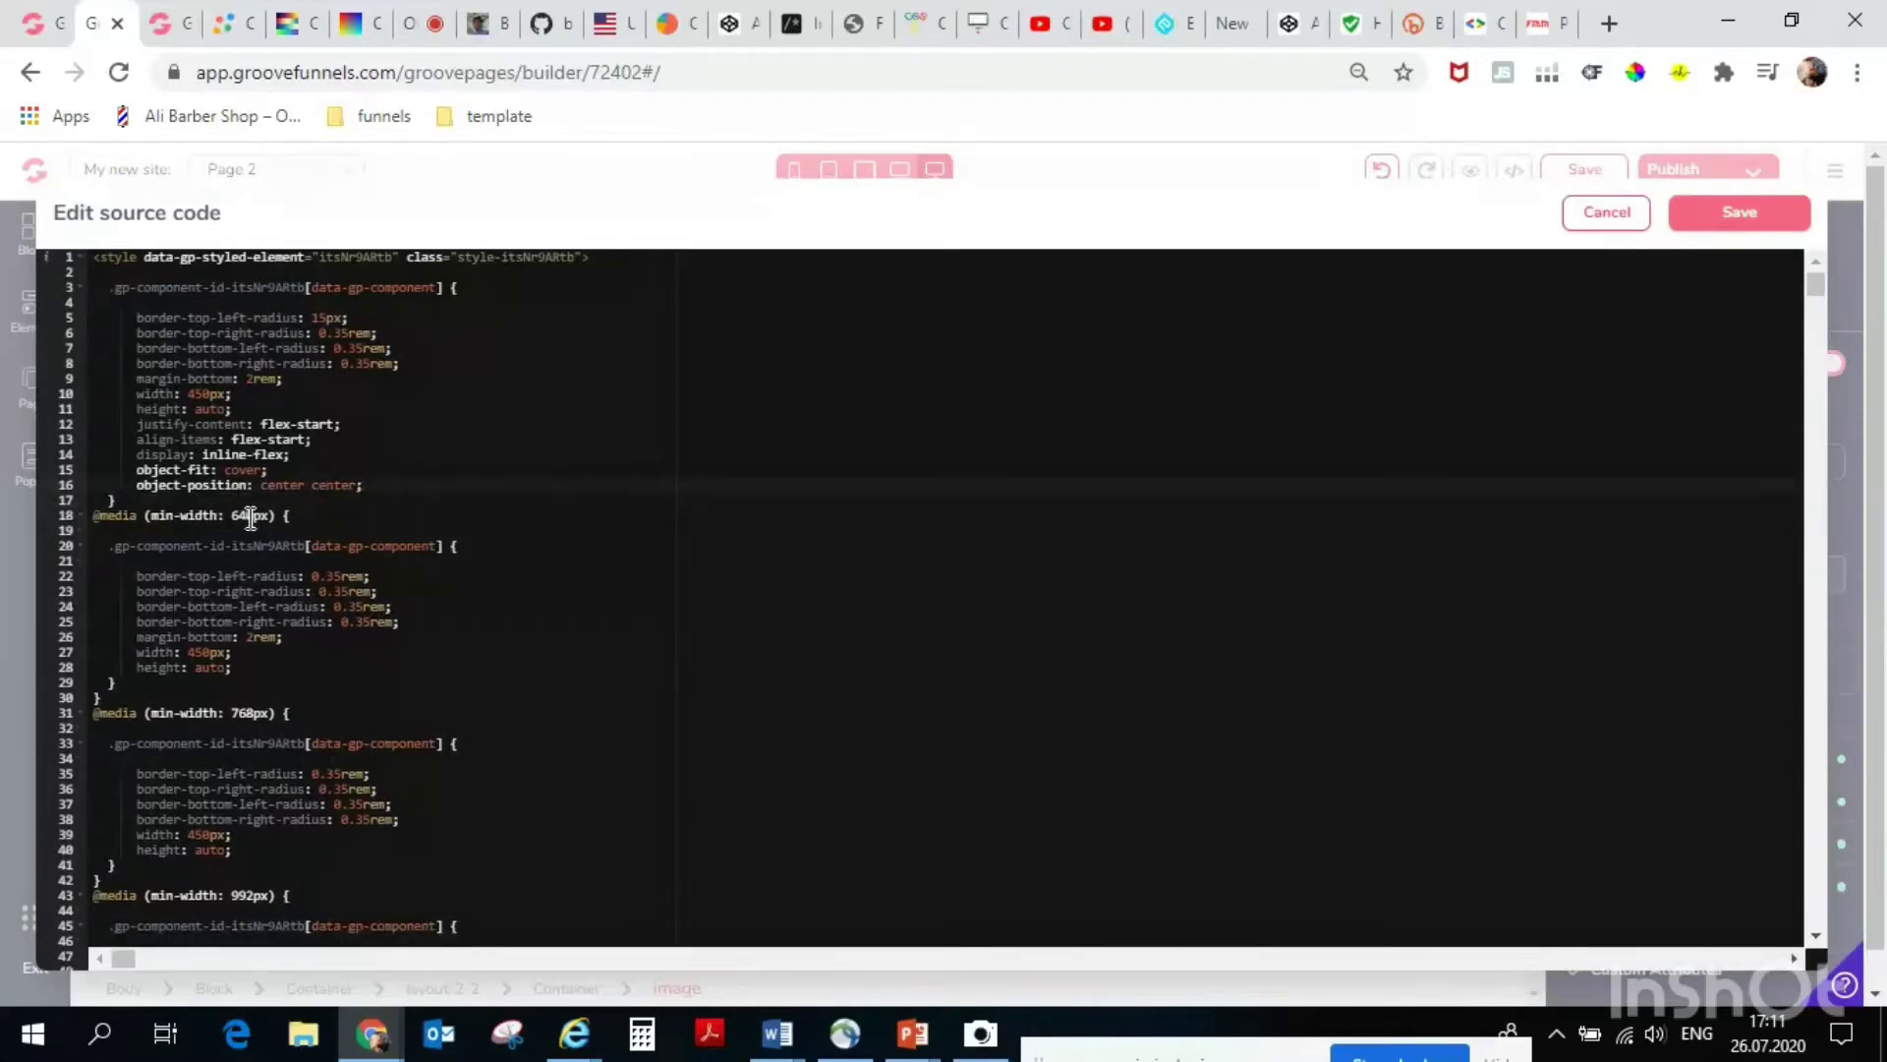
left_click(1730, 214)
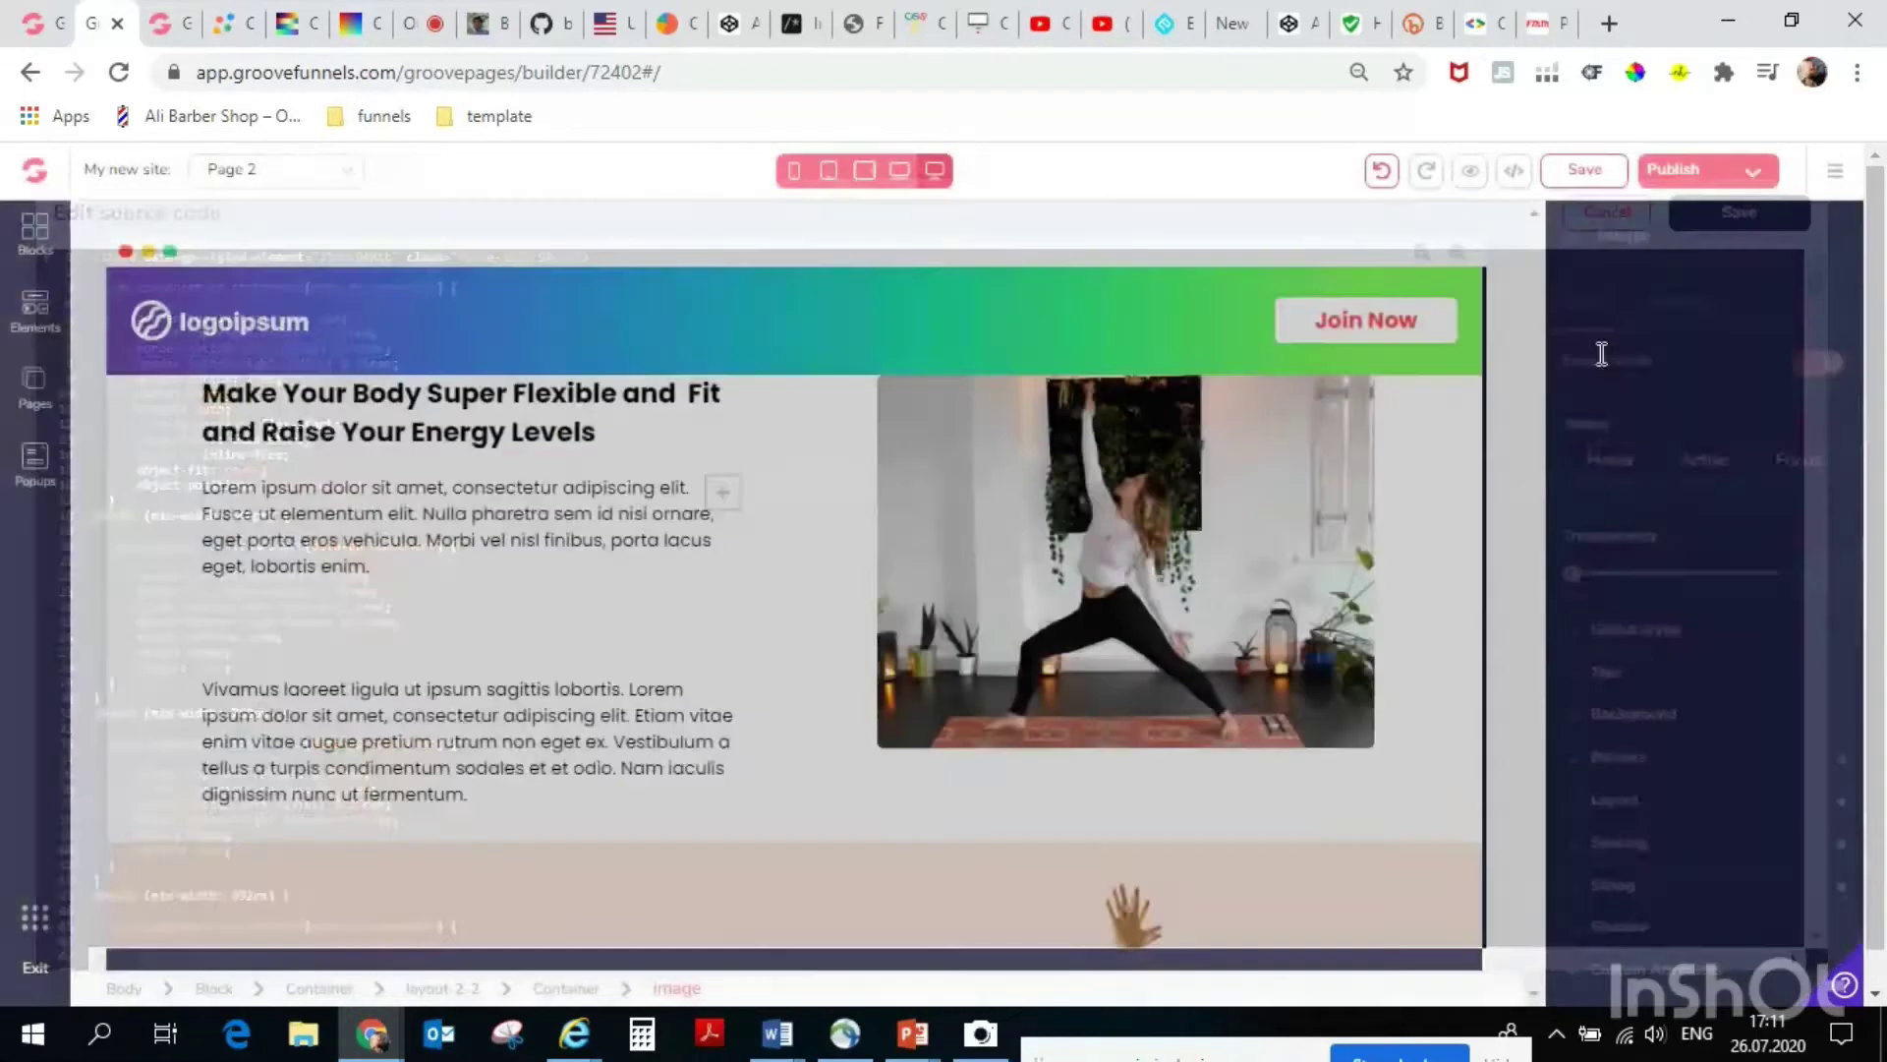
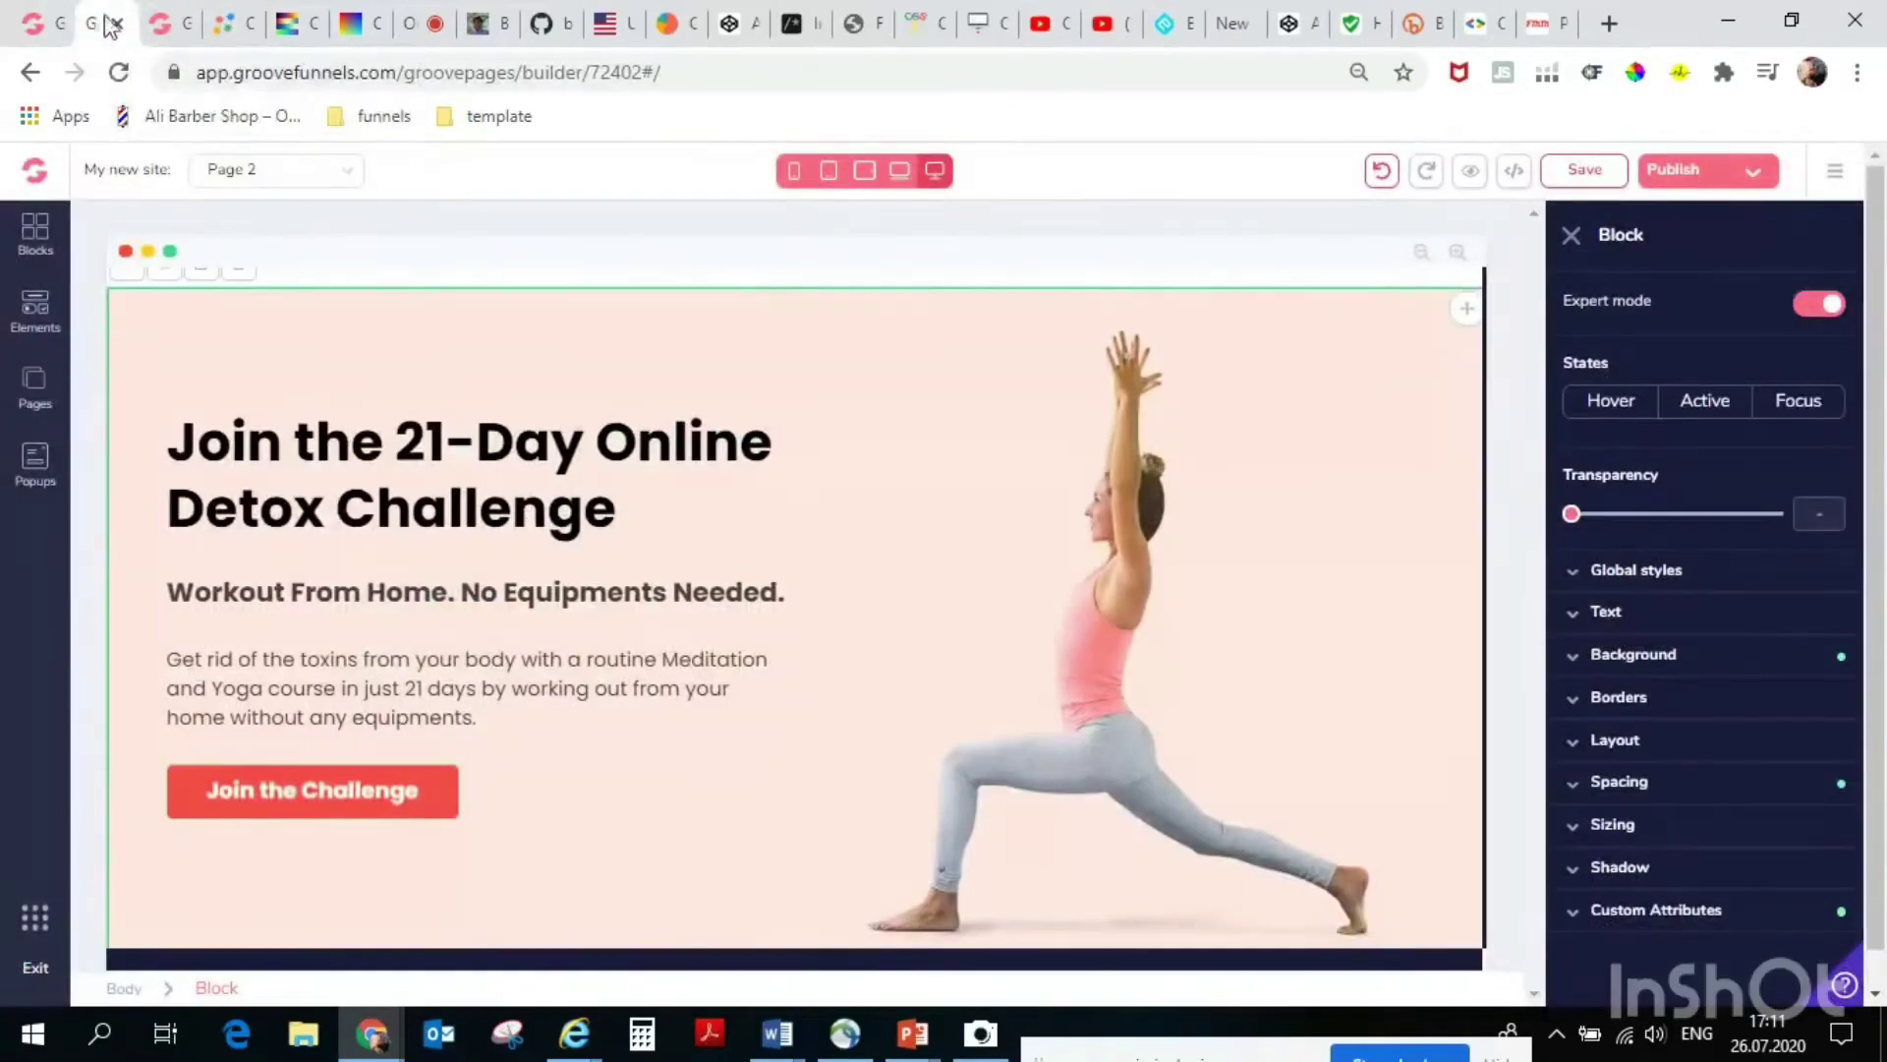
Paste clip-path: polygon(40% 0%, 40% 20%, 100% 20%, 100% 80%, 40% 80%, 40% 100%, 0% 50%); into the Detox Challenge block's custom CSS.
left_click(1642, 914)
scroll(1643, 927, "down", 2)
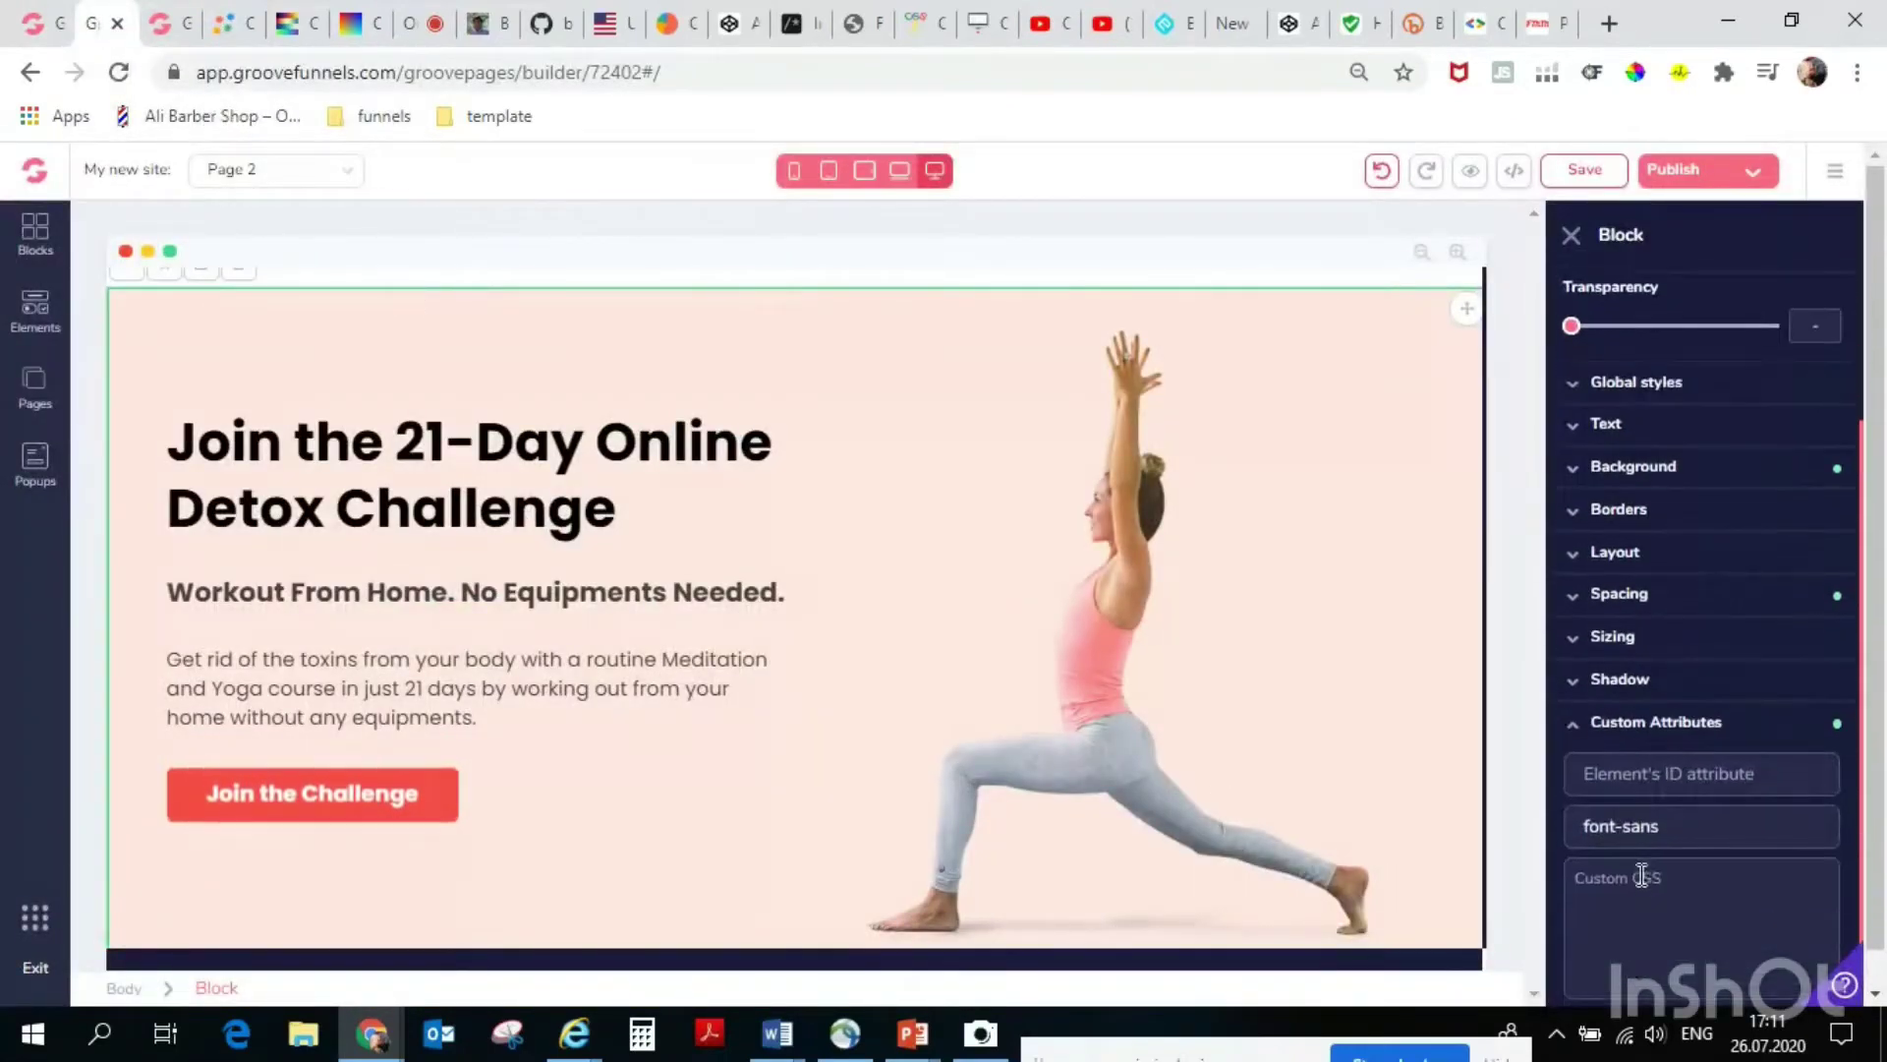
right_click(1636, 875)
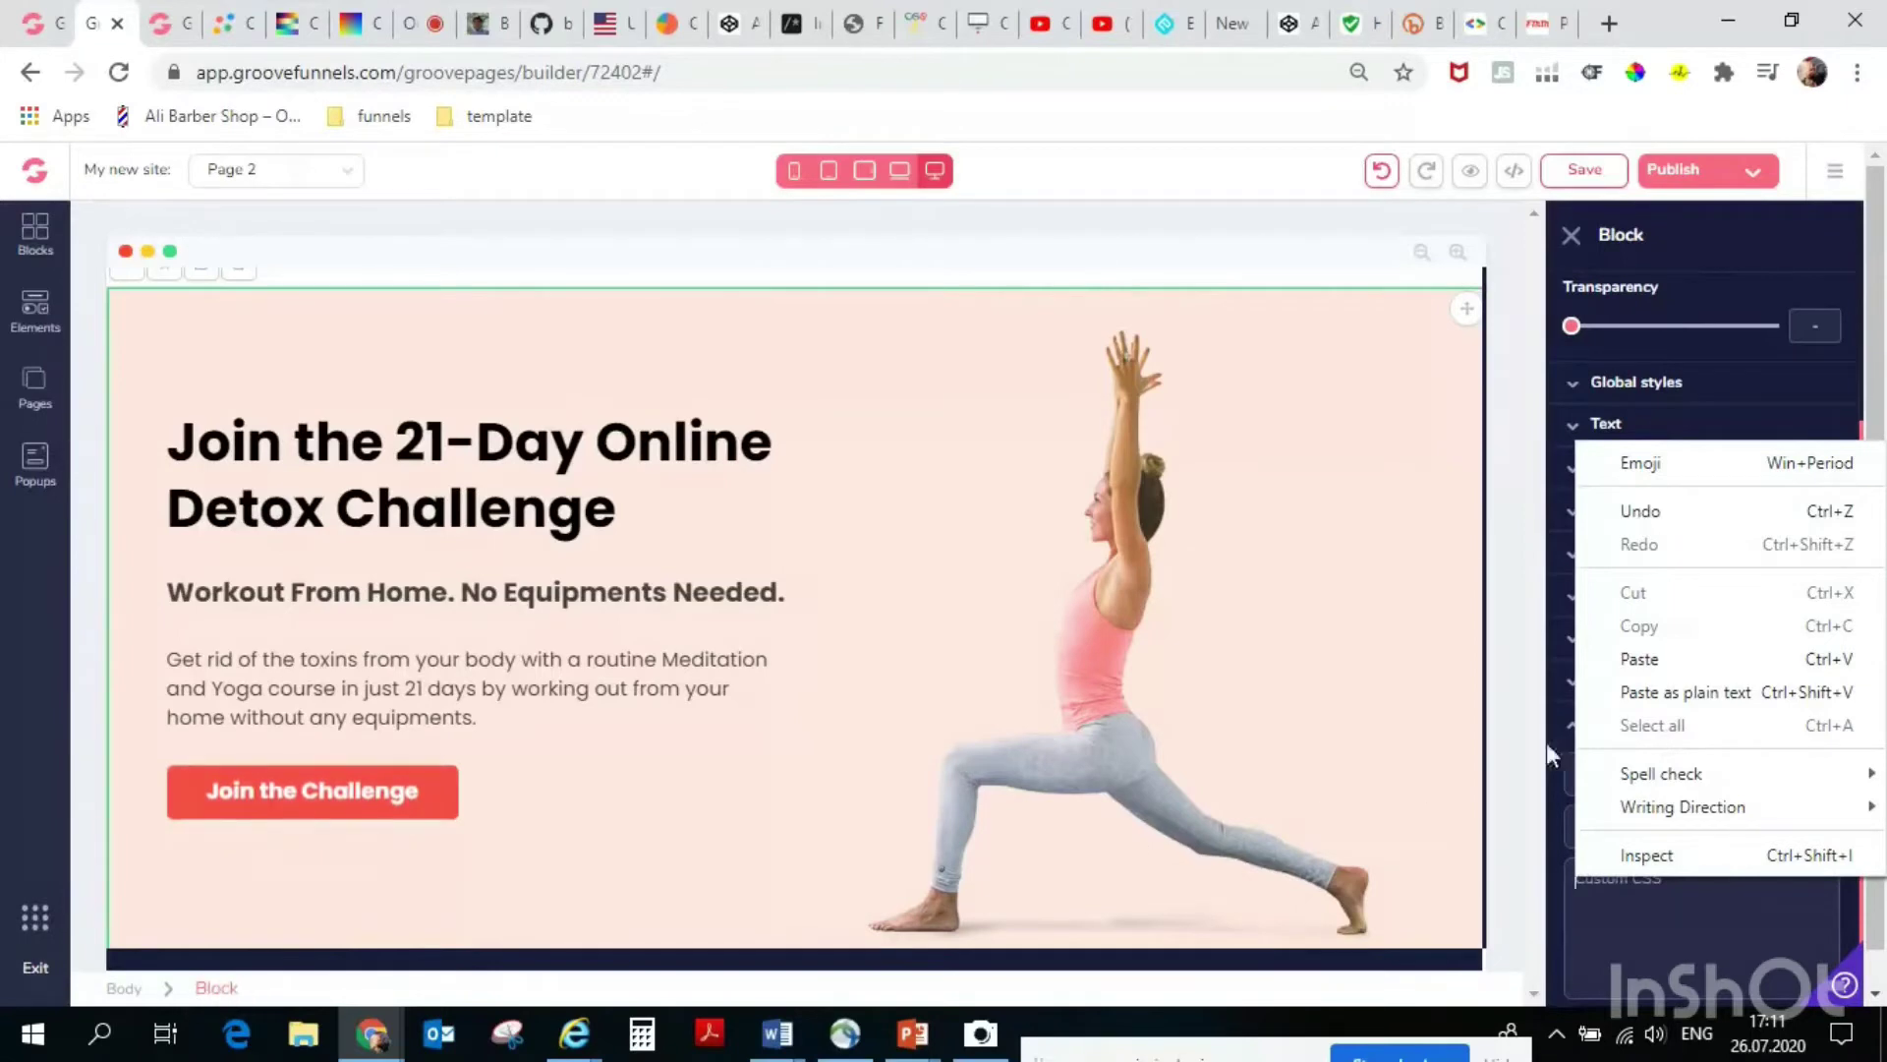
left_click(1727, 659)
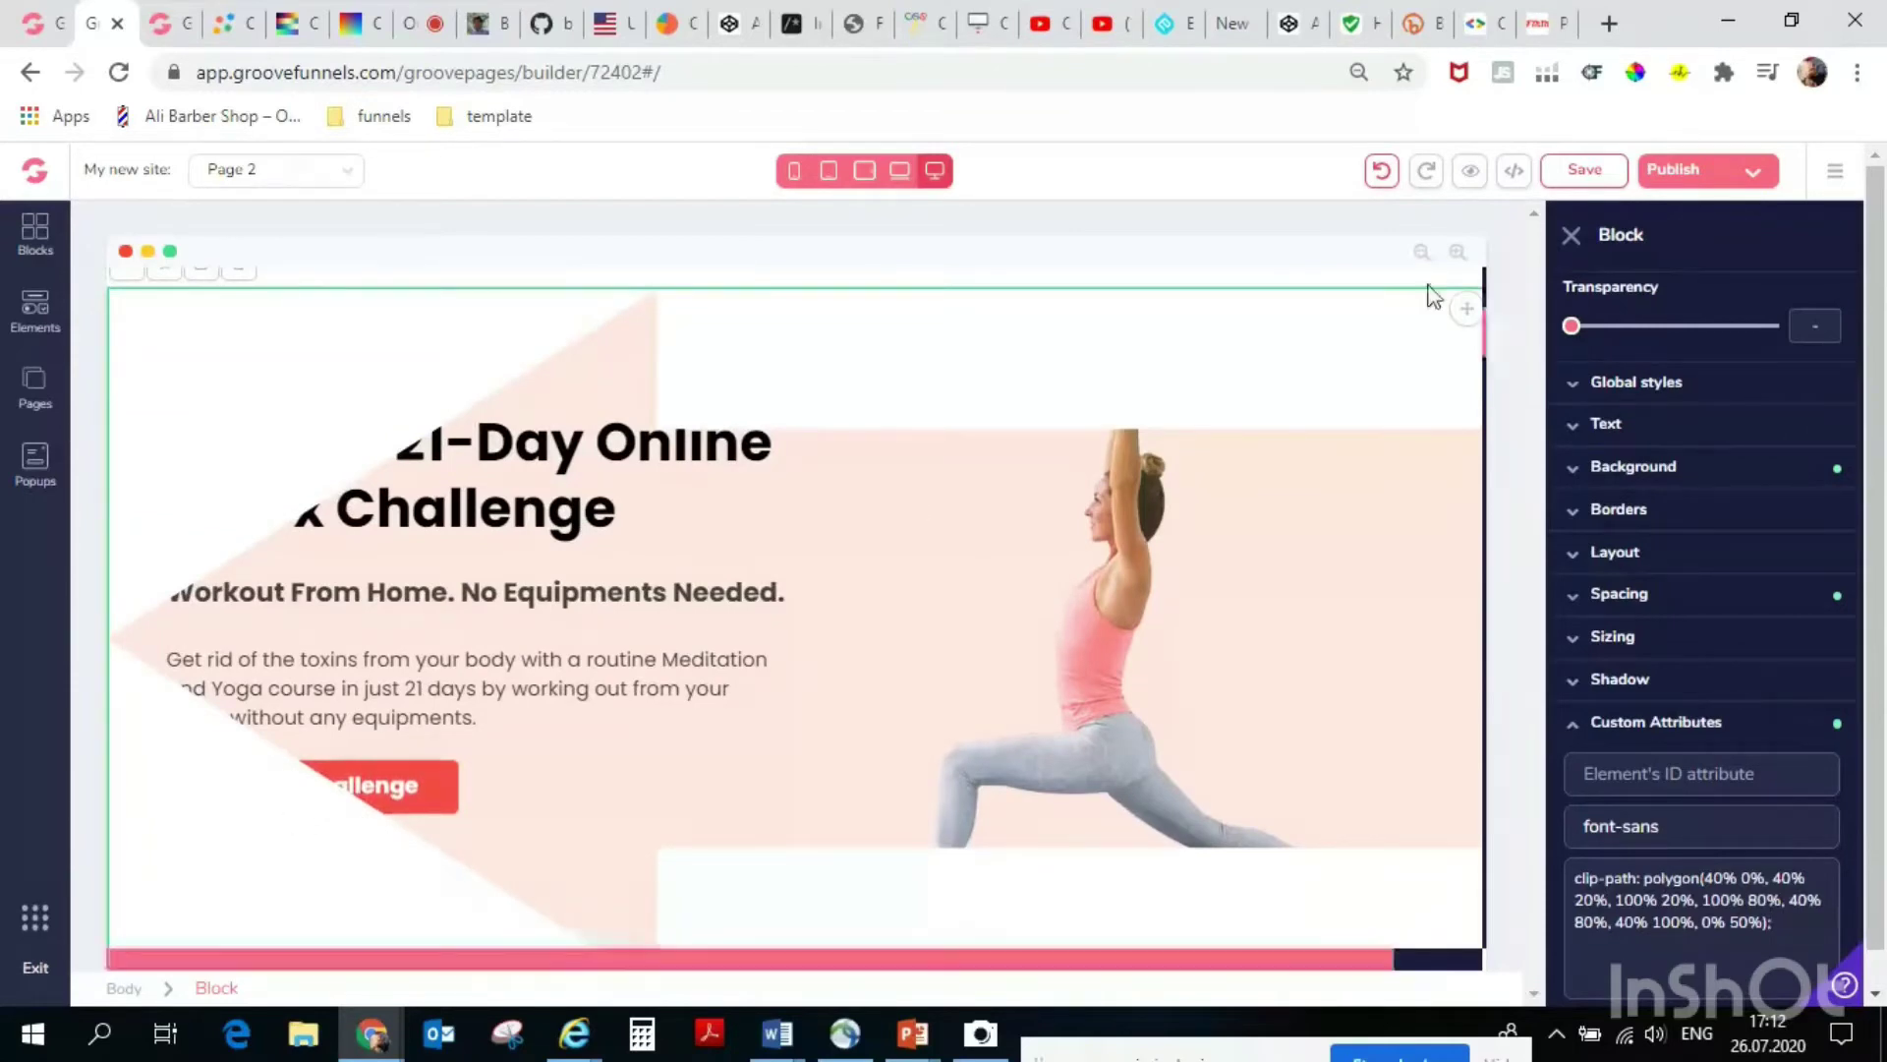
Preview the page, examine the clipped Detox Challenge block, and close the preview.
left_click(1470, 171)
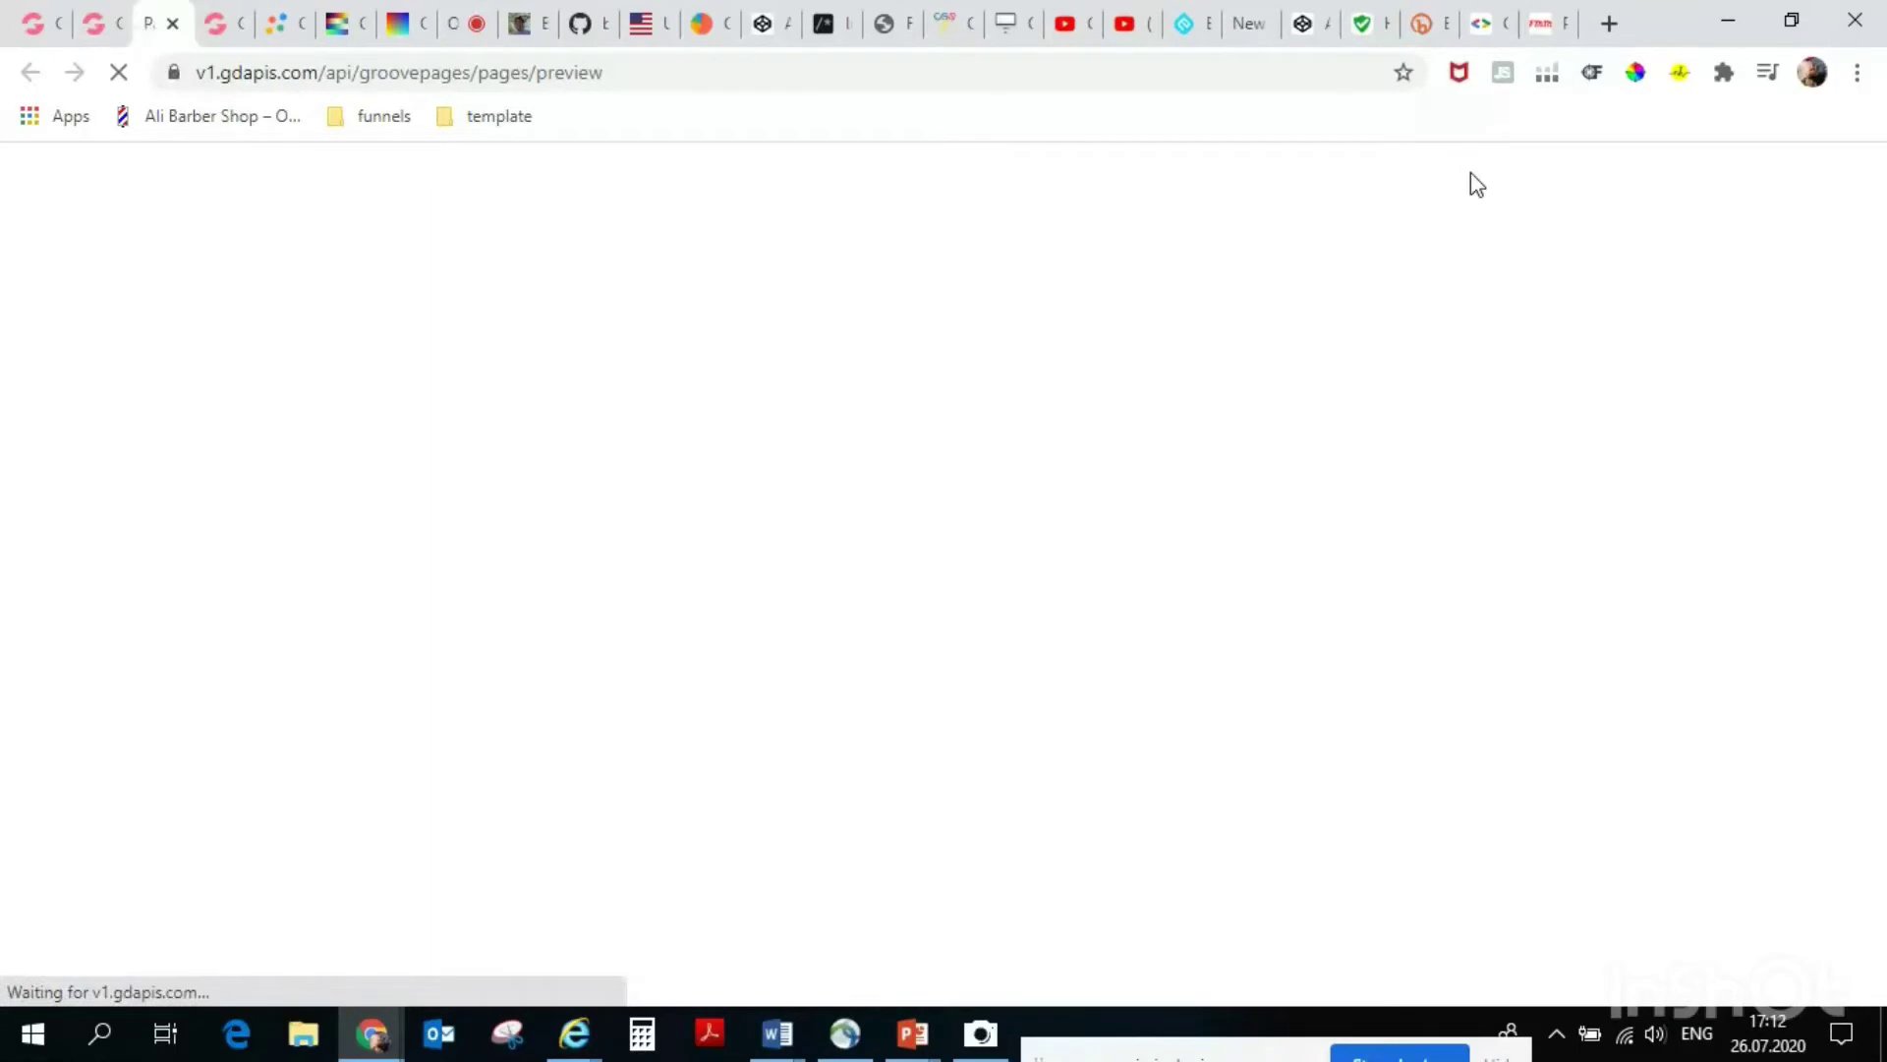
scroll(1458, 315, "down", 10)
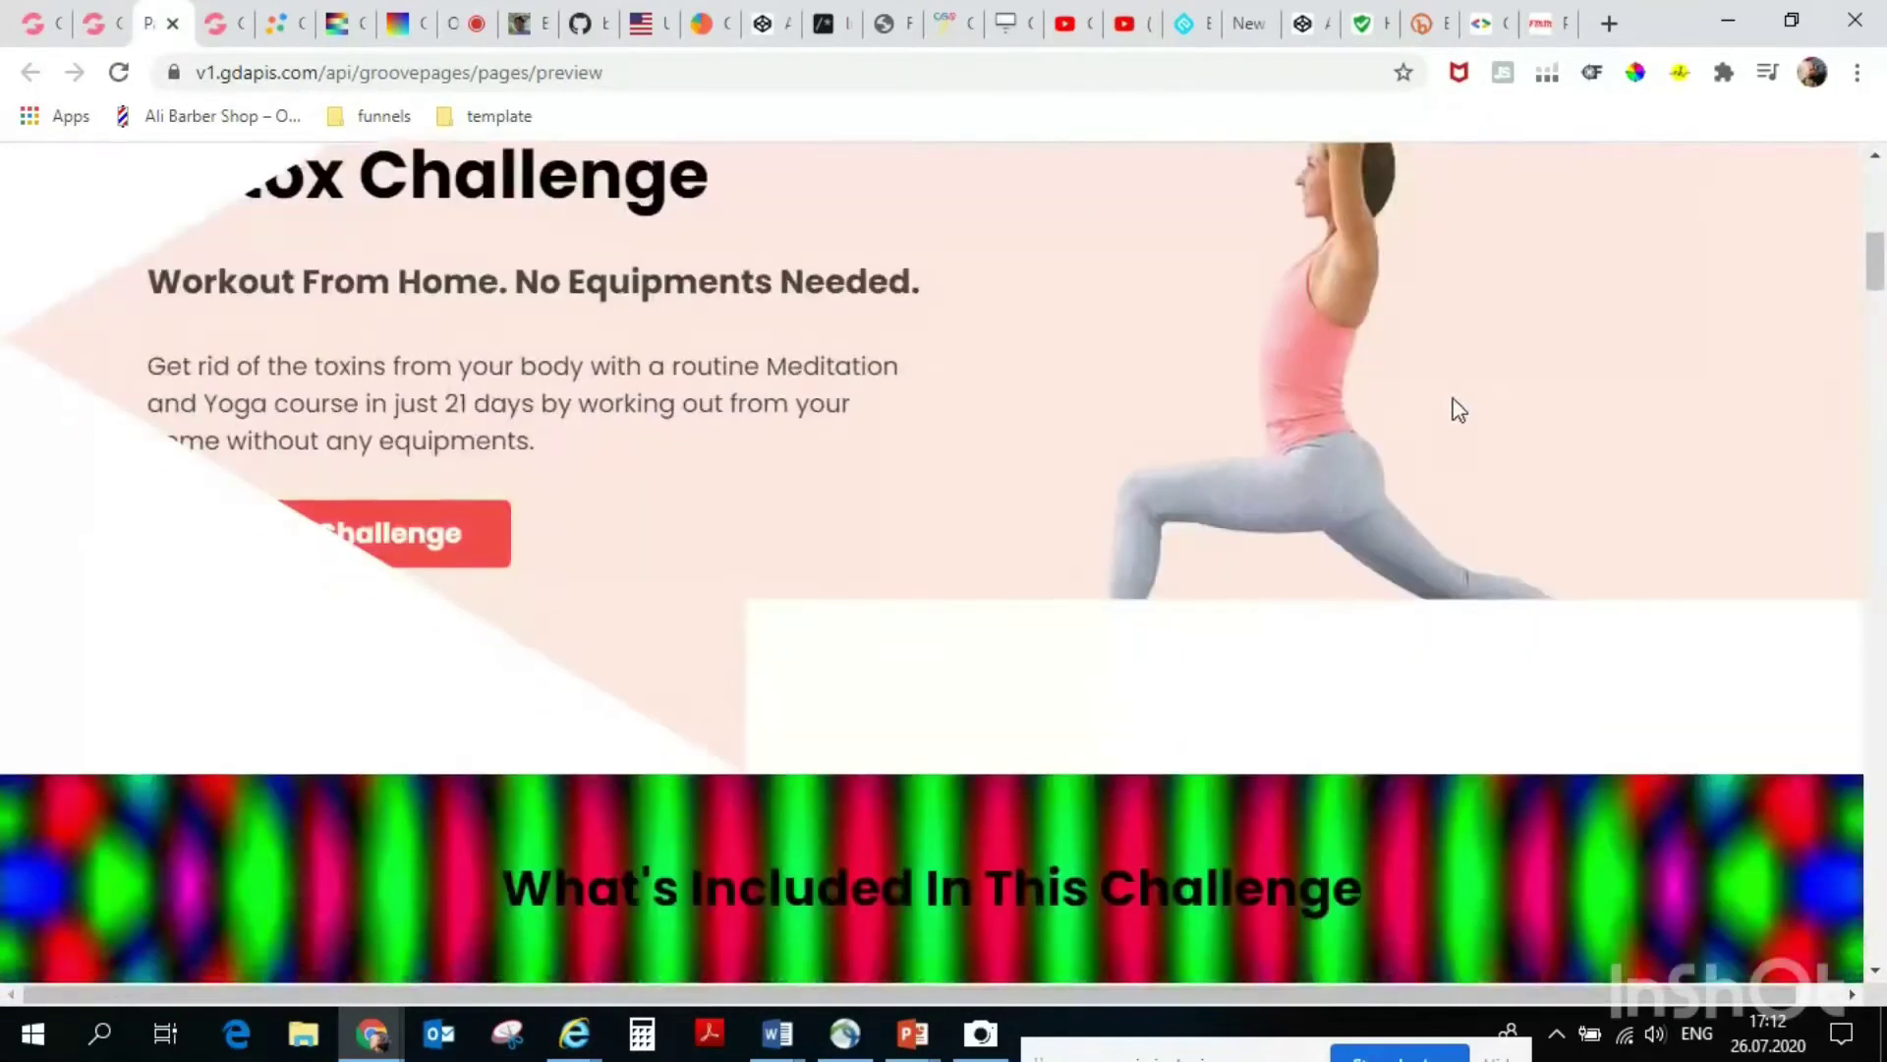
scroll(1458, 404, "up", 3)
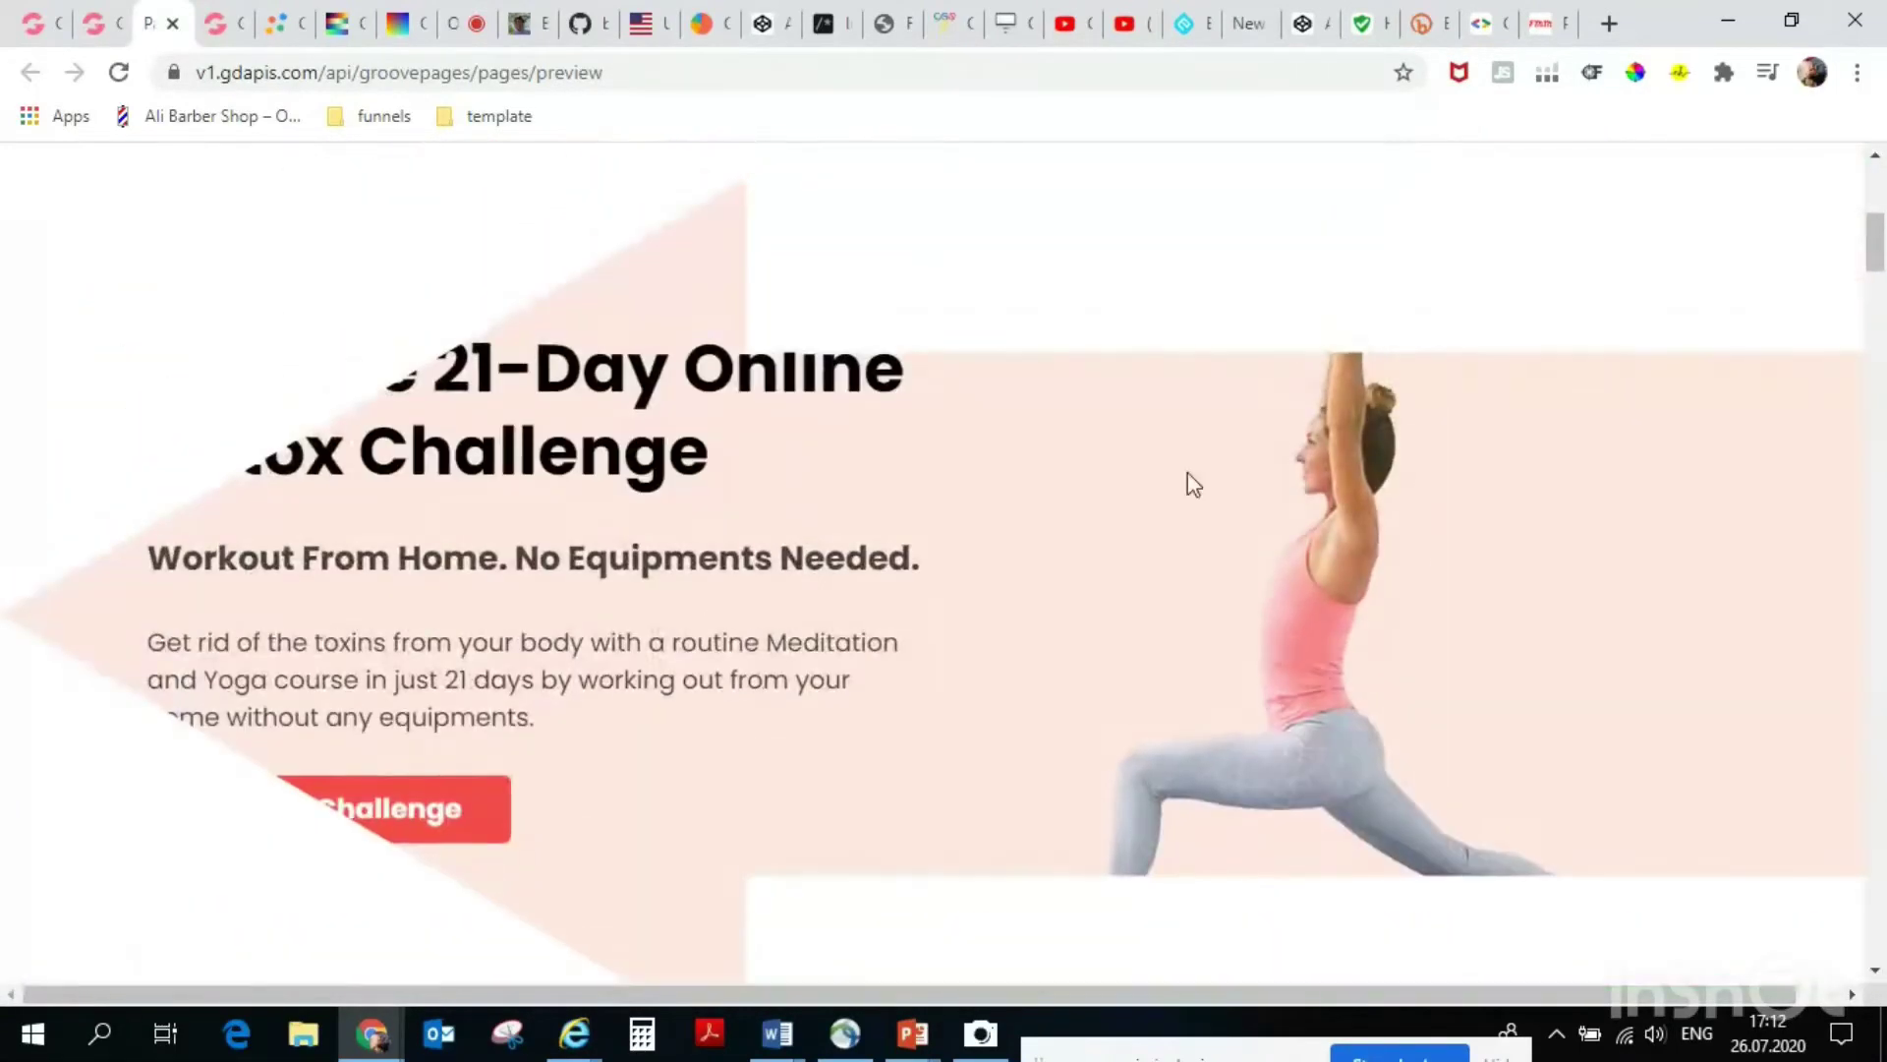
left_click(173, 24)
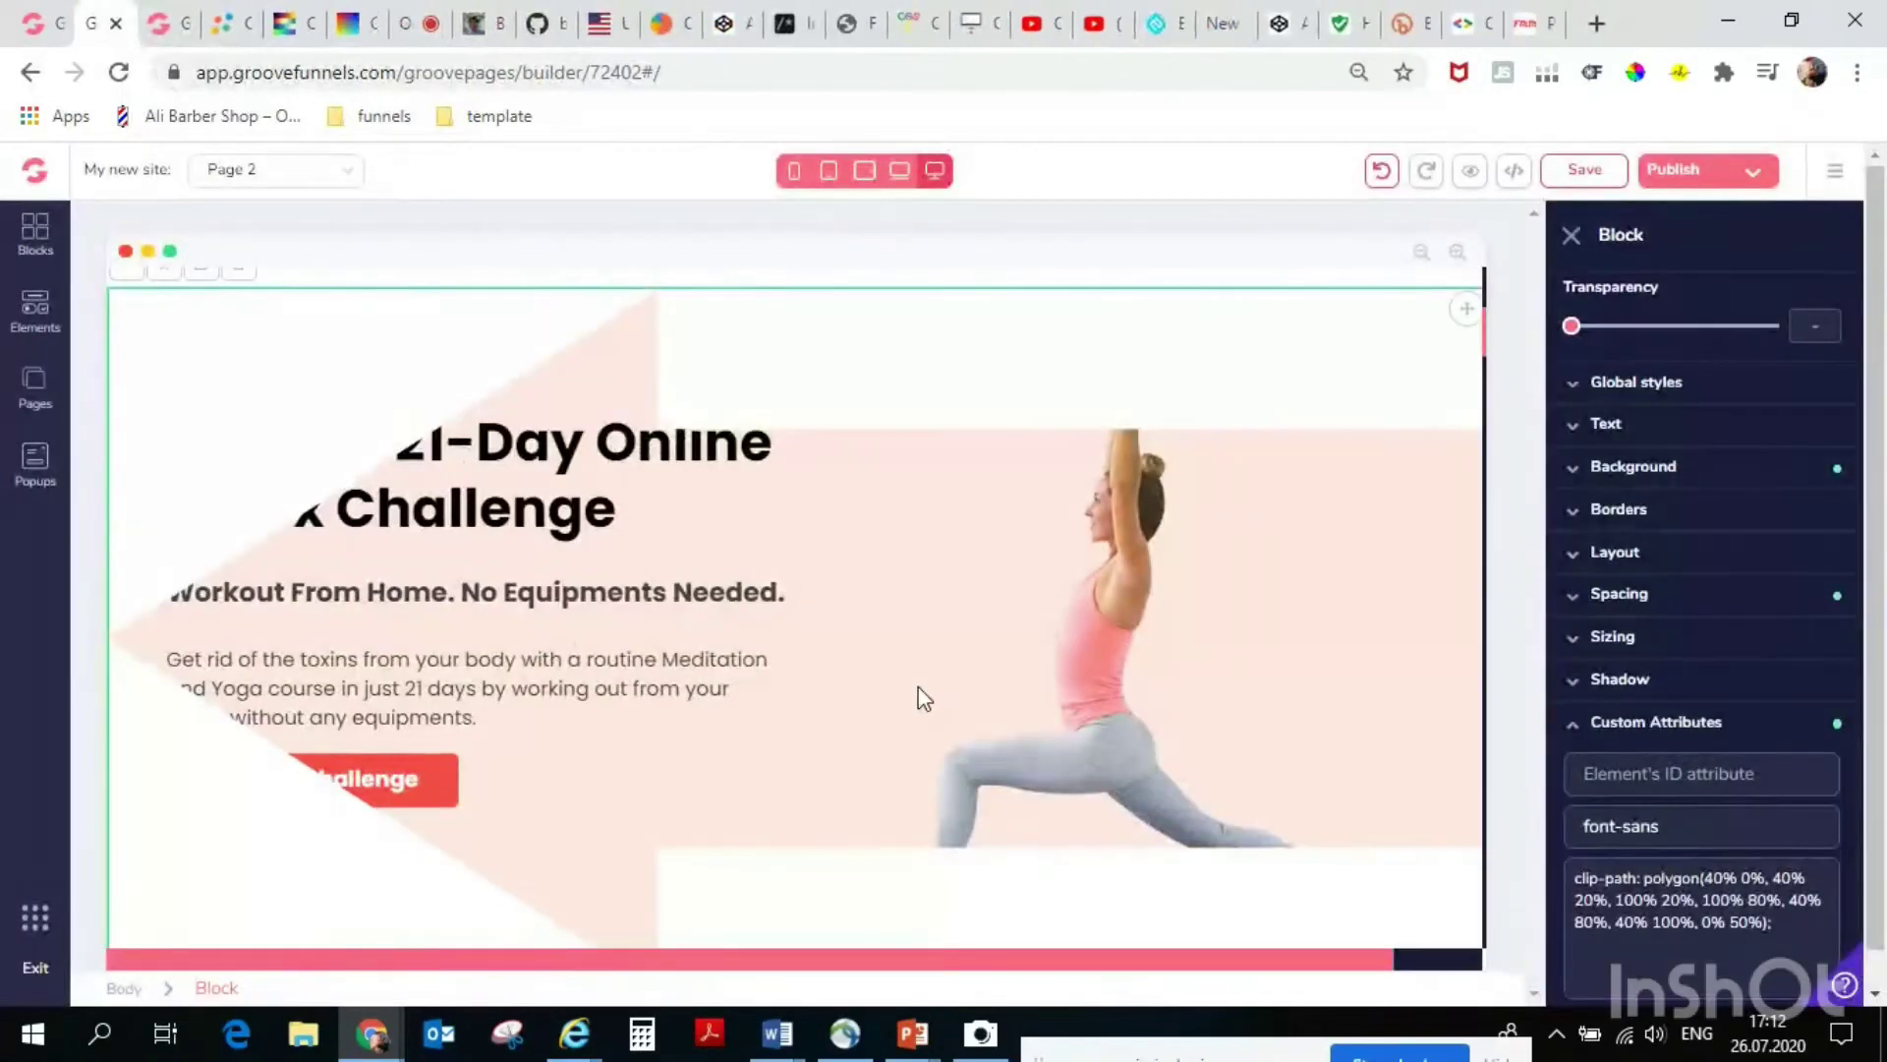
Copy the left-arrow clip-path code from the Detox Challenge block's custom CSS and clear it from the block.
scroll(918, 695, "up", 2)
scroll(1319, 792, "down", 2)
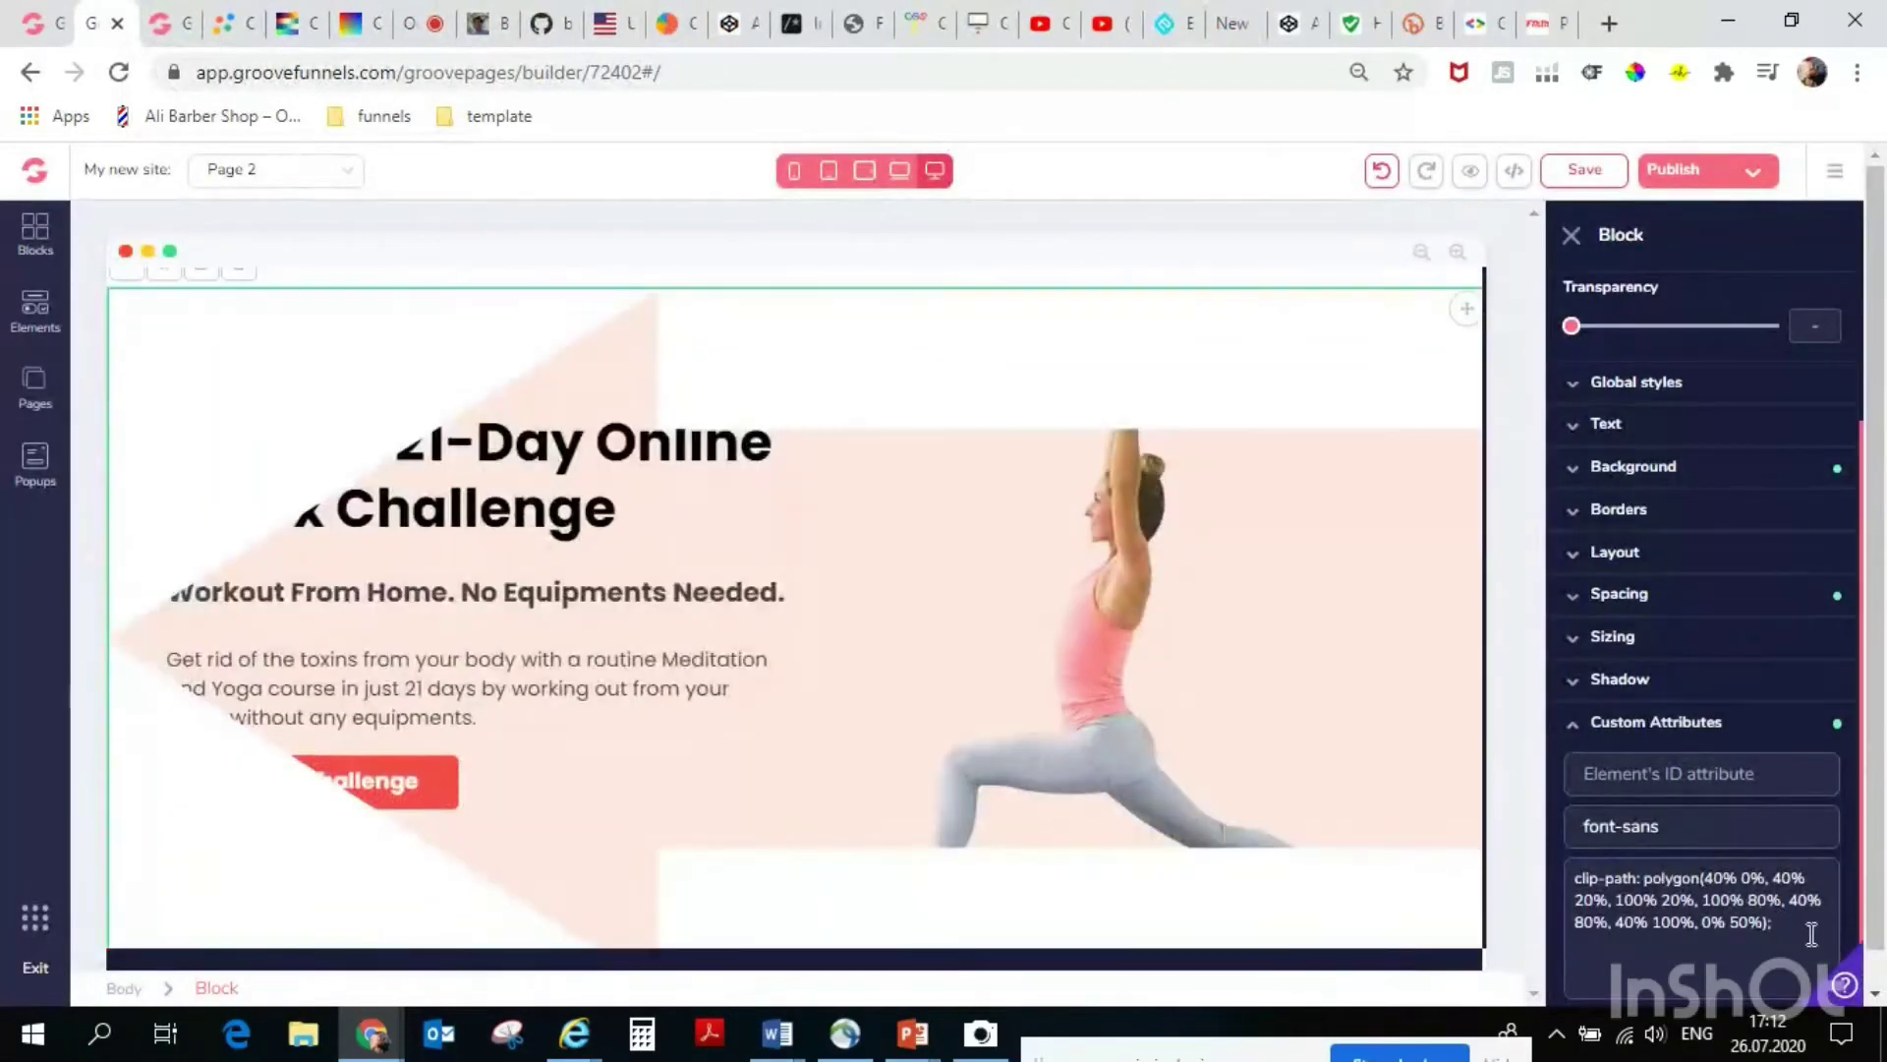
left_click_drag(1746, 937, 1540, 865)
key("ctrl+c")
key("BackSpace")
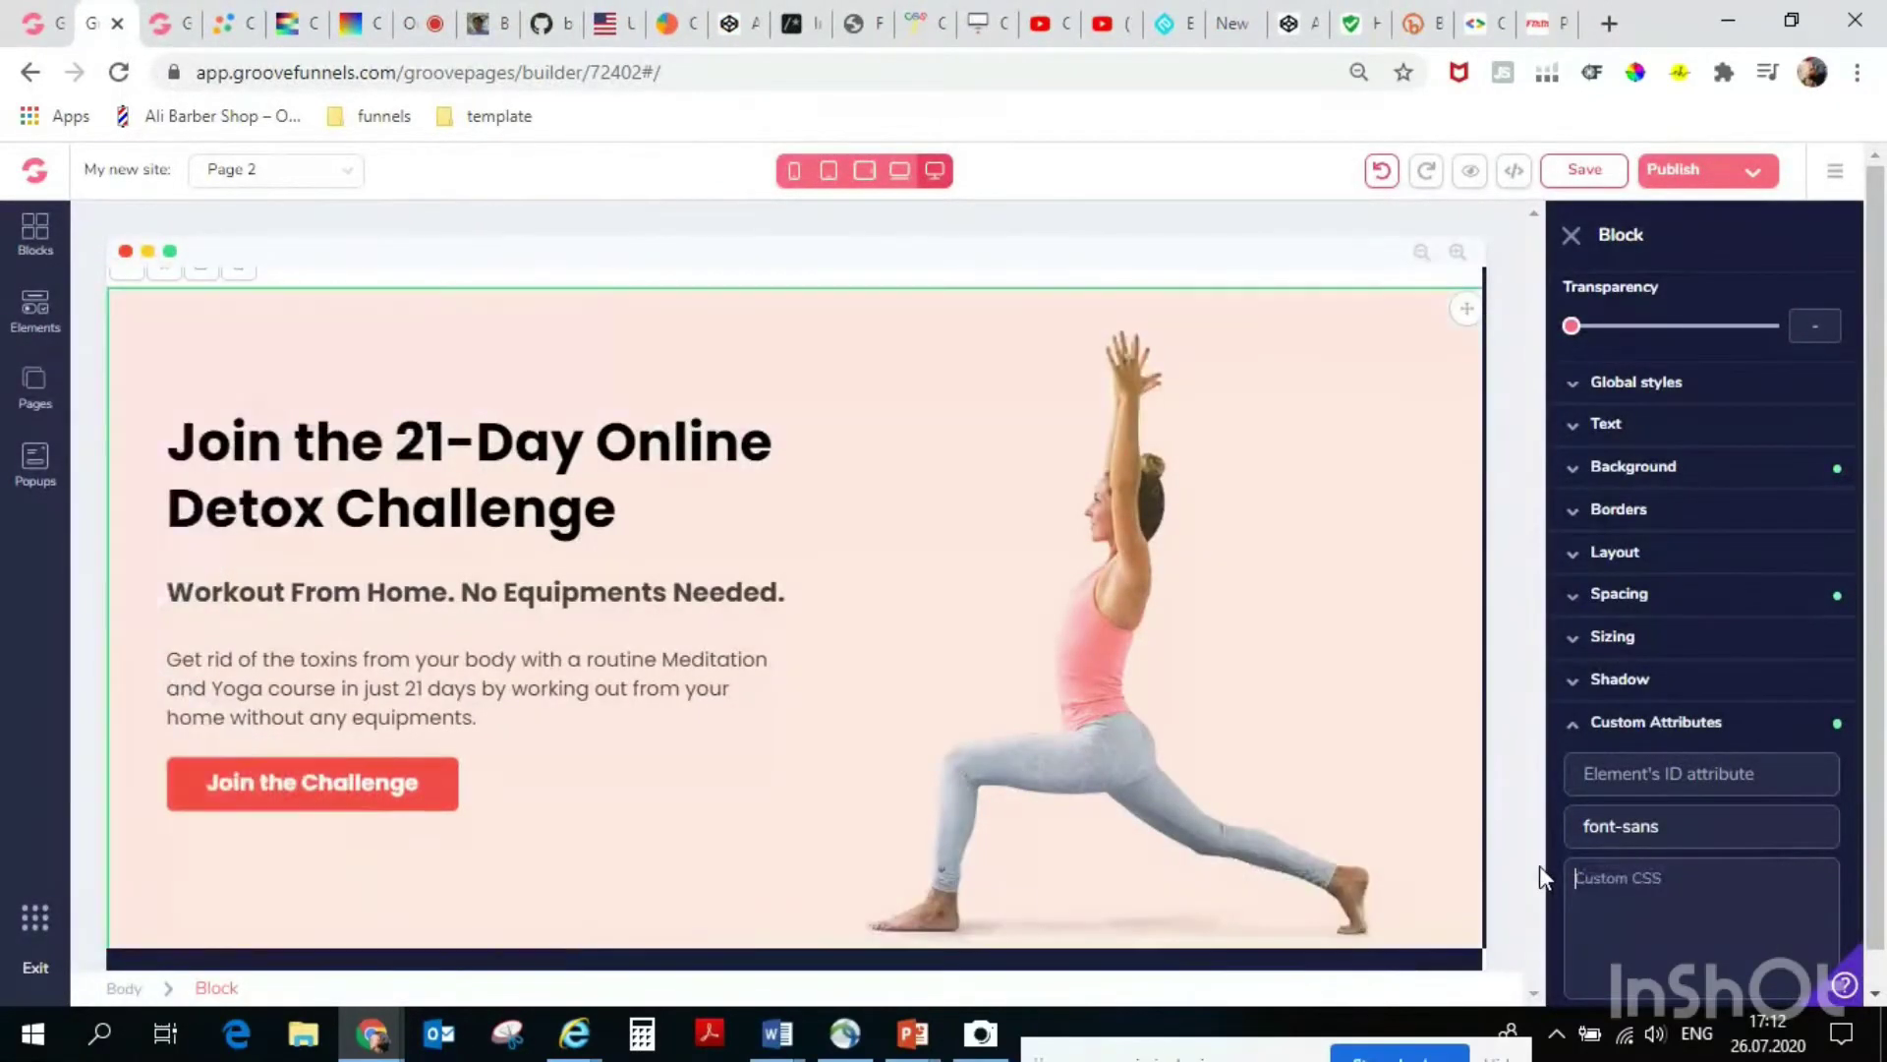
Try the copied left-arrow clip-path in the custom CSS of the container holding the Detox Challenge text, and clear it again.
left_click(778, 568)
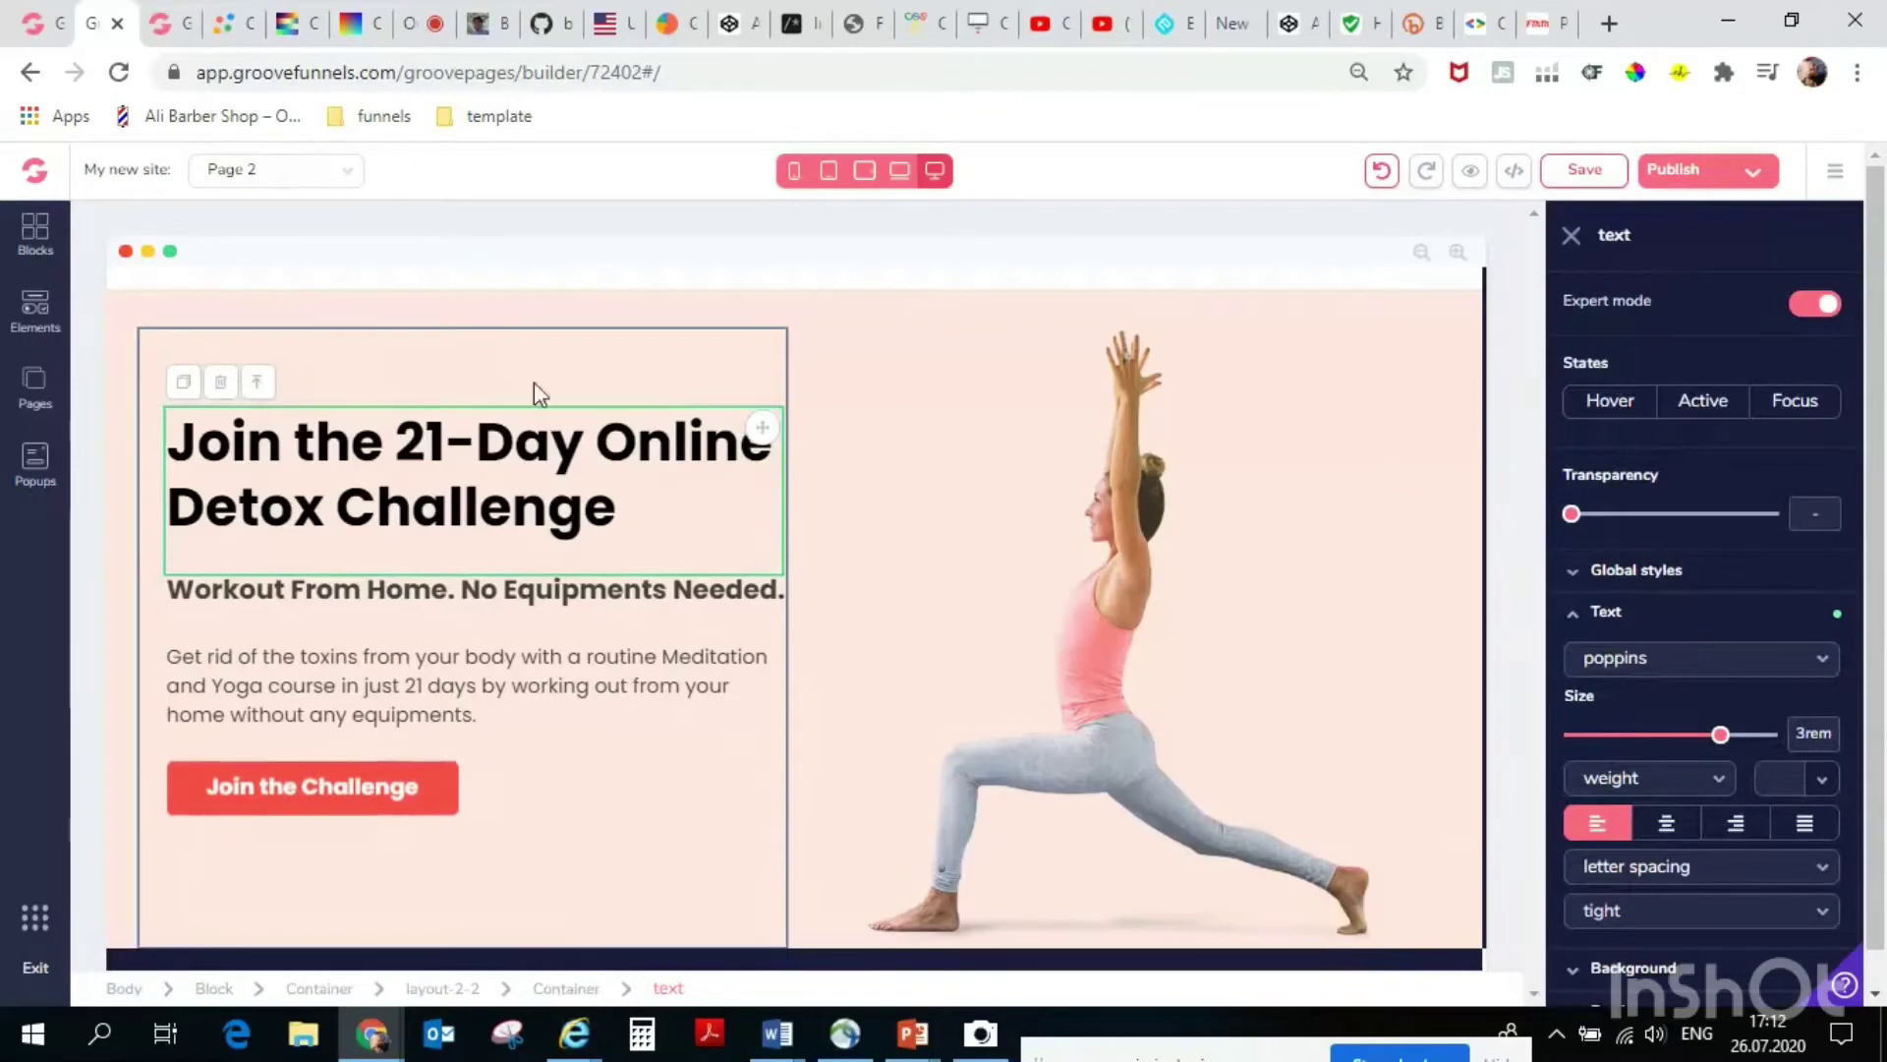
left_click(197, 383)
left_click(1621, 978)
scroll(1629, 962, "down", 3)
right_click(1635, 893)
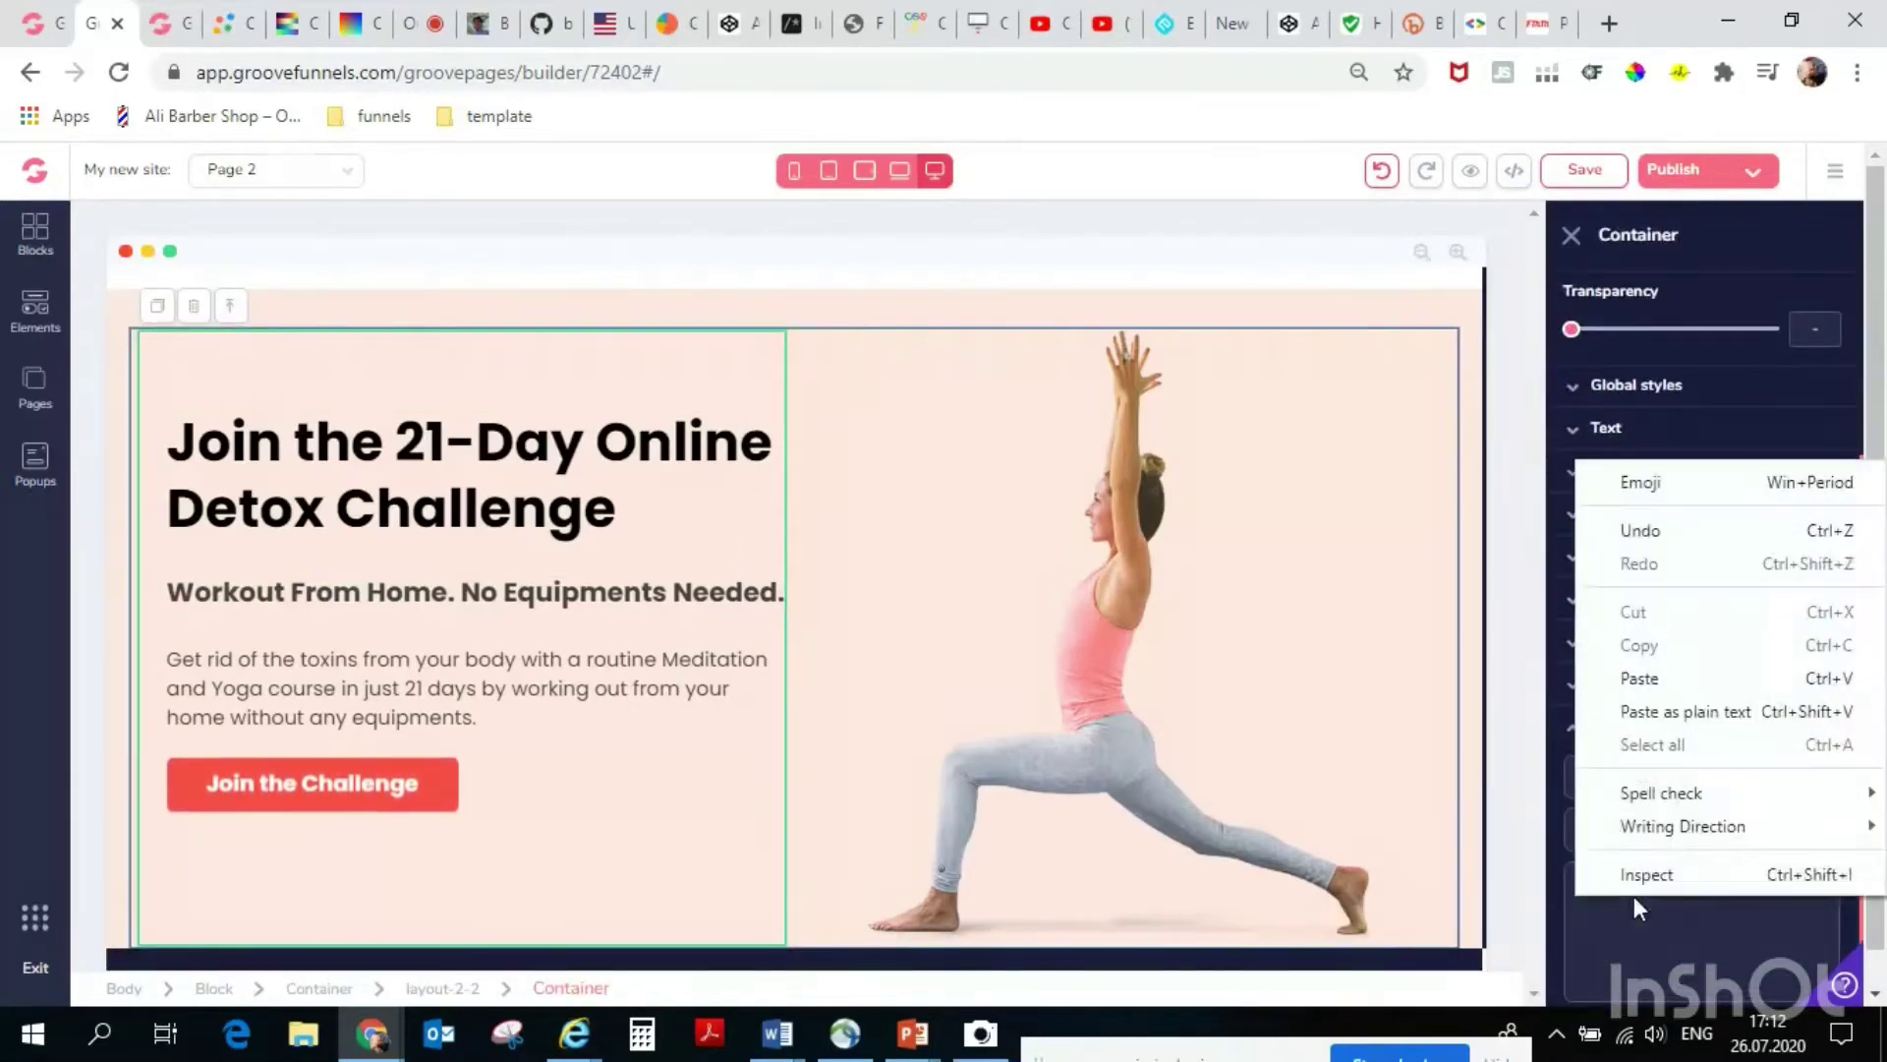
left_click(1655, 678)
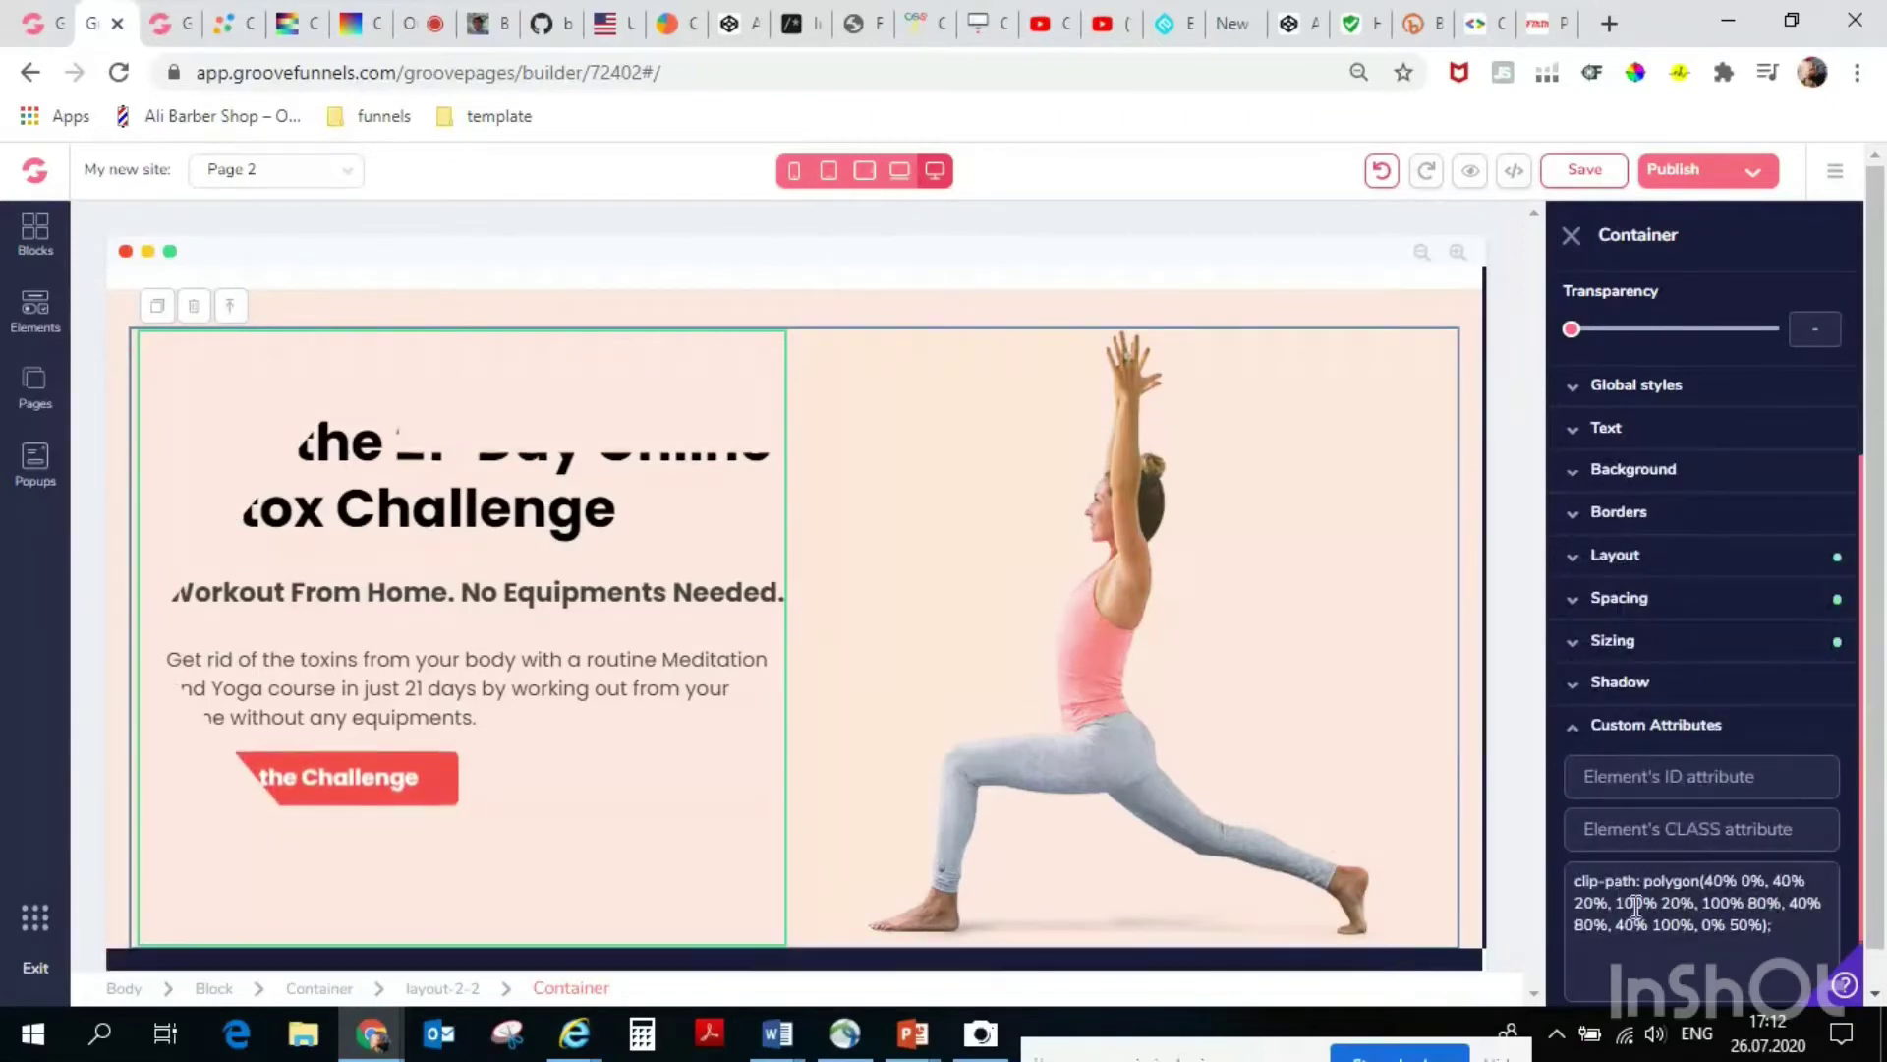
left_click_drag(1807, 935, 1487, 885)
key("BackSpace")
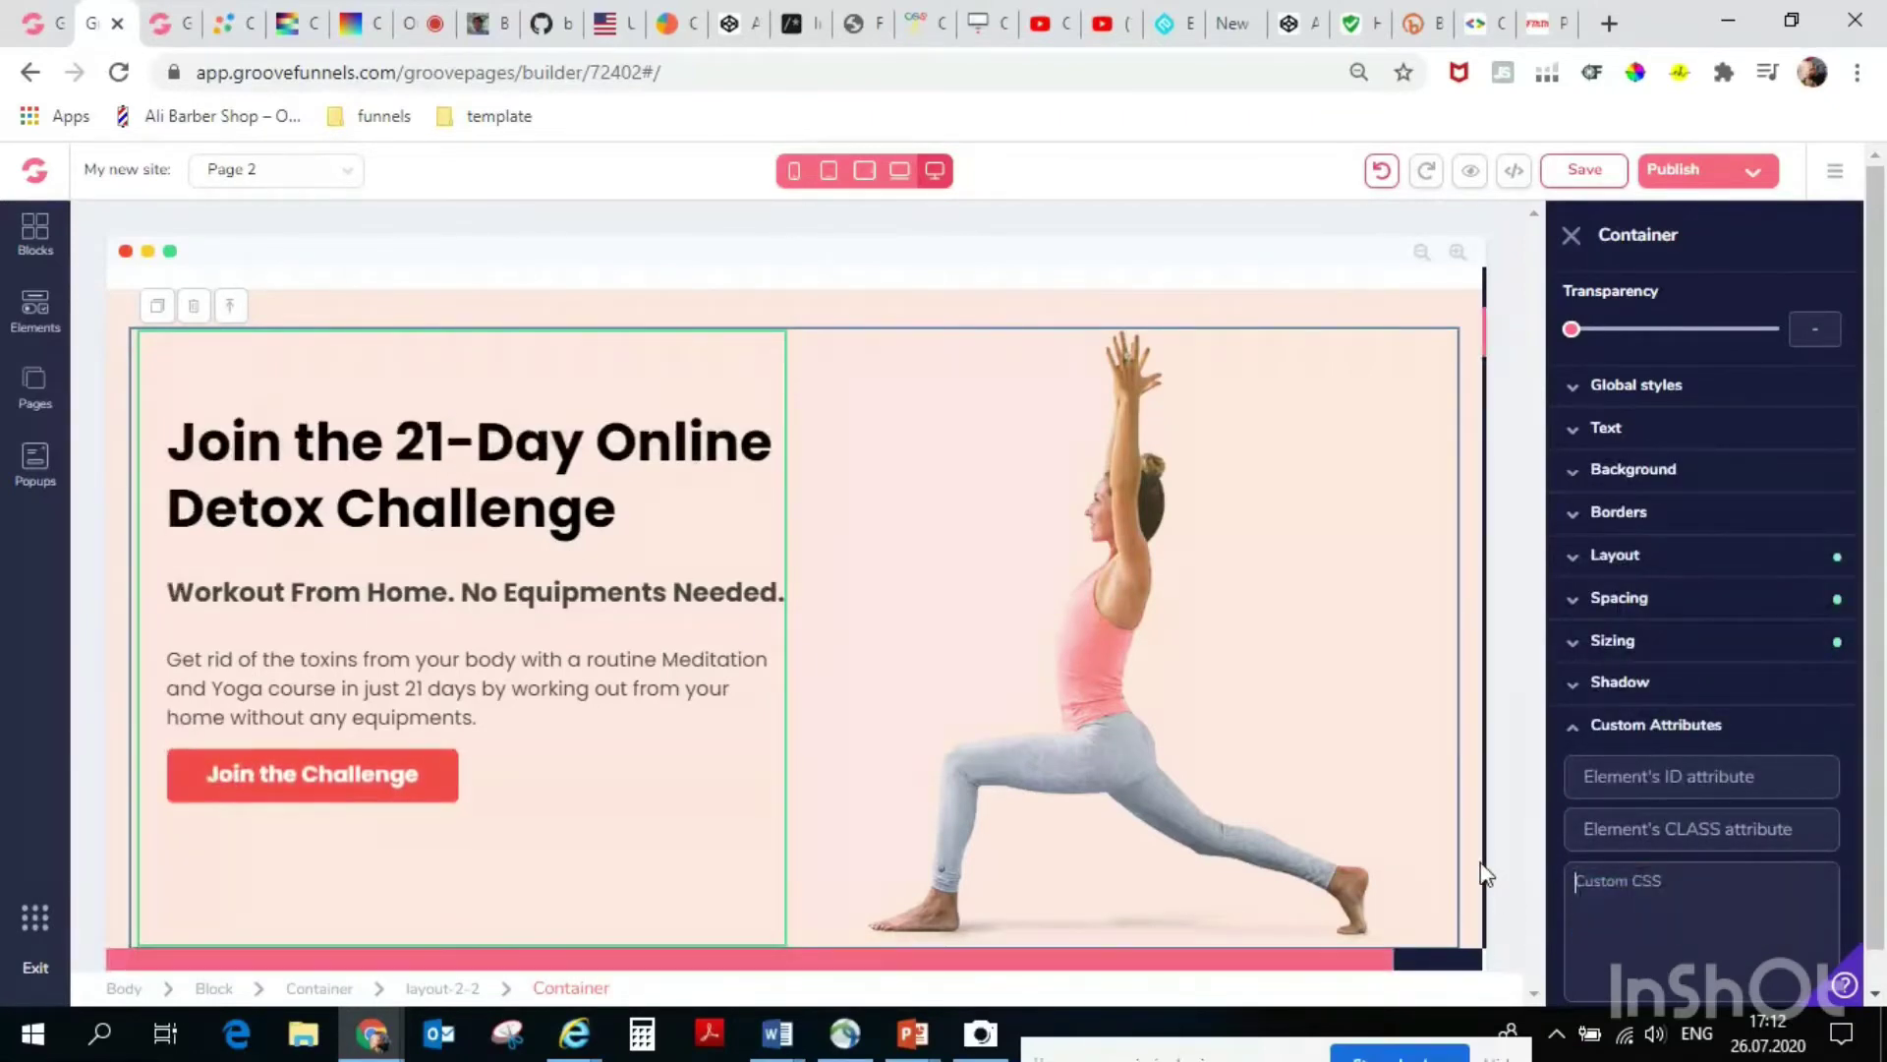
Look through the page's remaining sections, examining the shaped images and the clipped "Let's Hear What Others Are Saying" block.
scroll(1030, 629, "up", 5)
scroll(1030, 629, "down", 10)
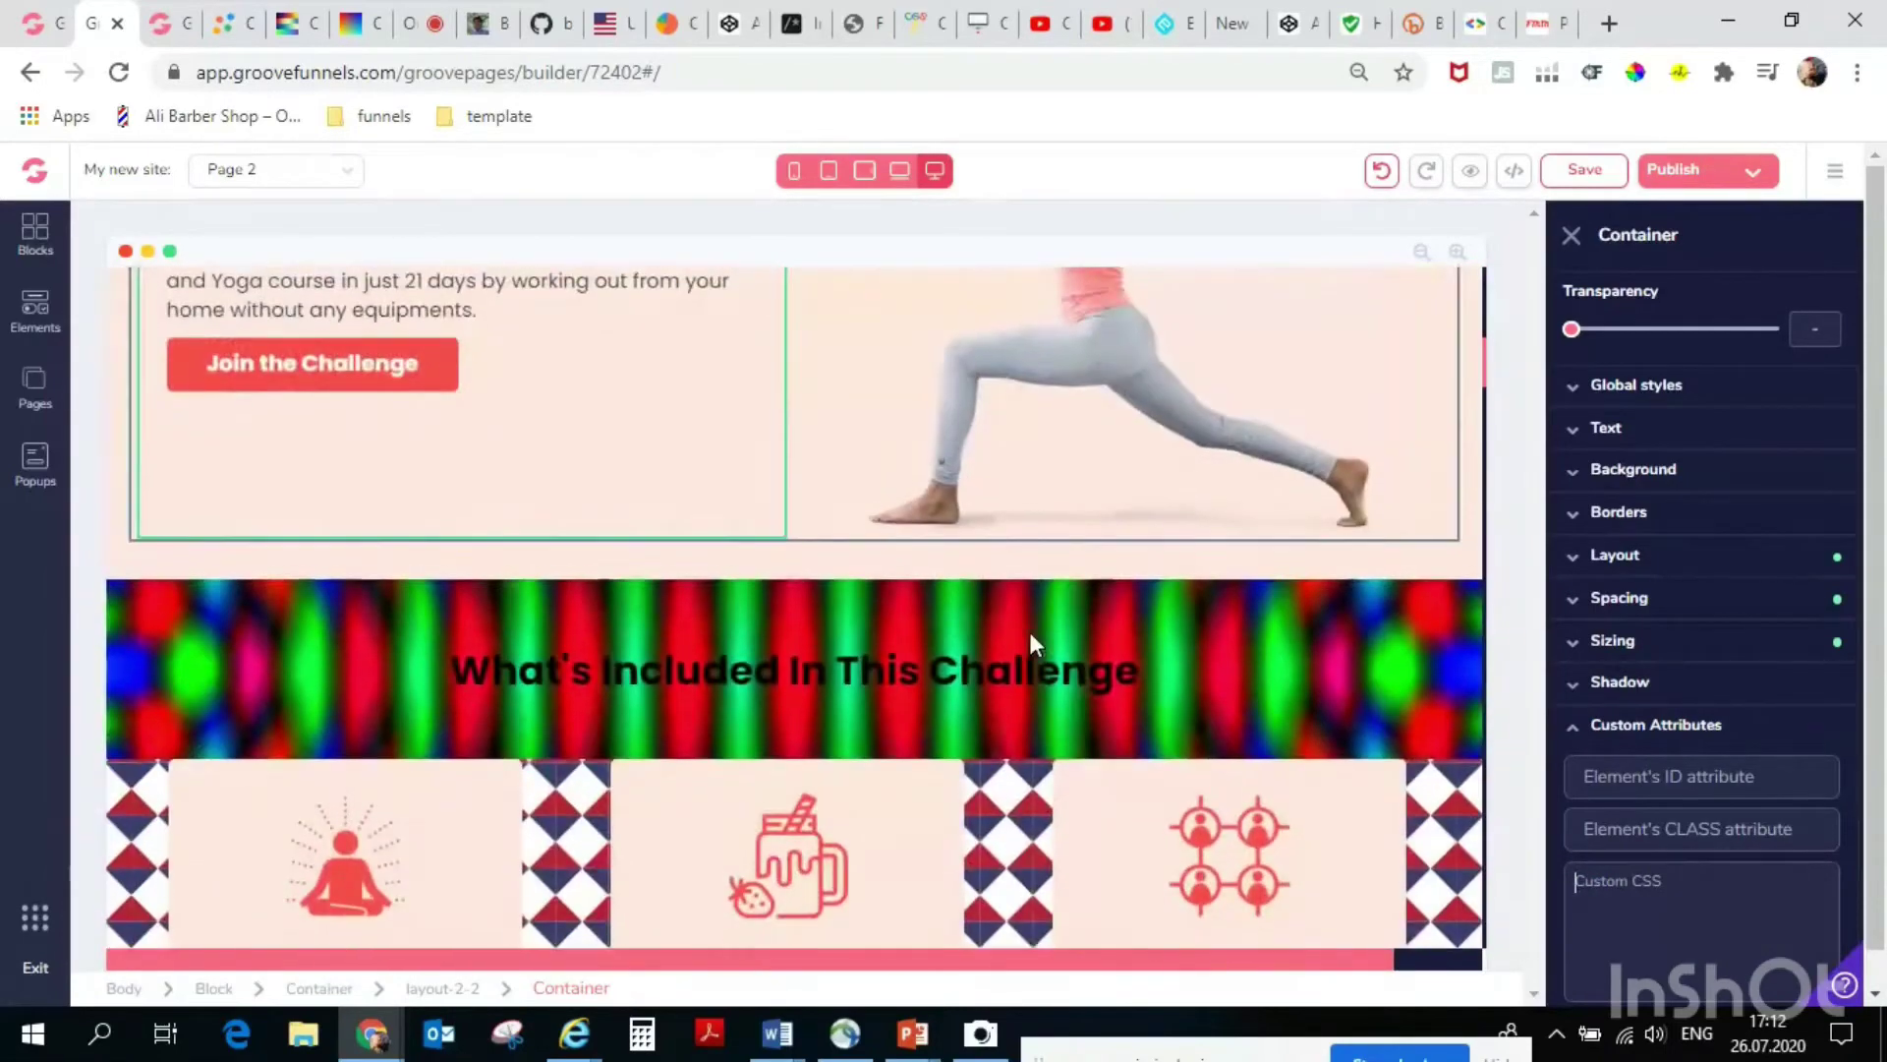
scroll(1030, 639, "up", 3)
scroll(1081, 610, "down", 3)
scroll(1400, 391, "down", 10)
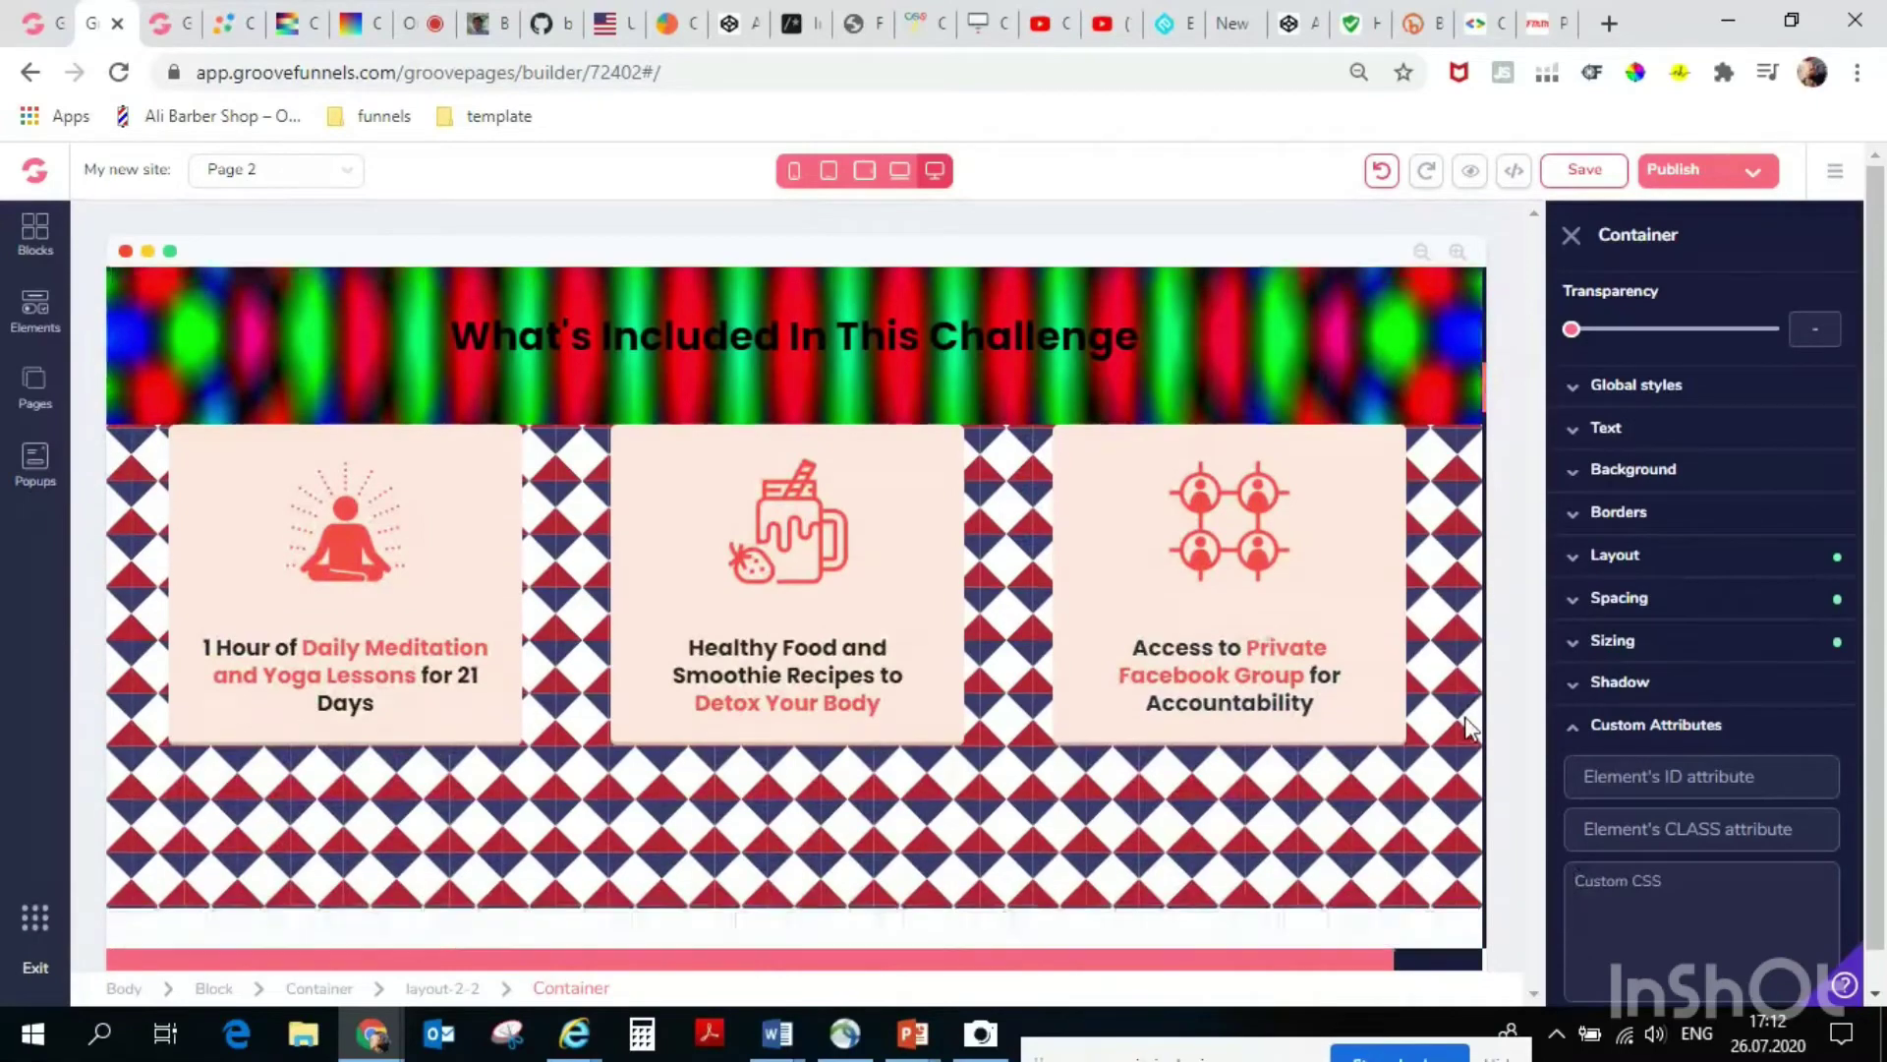
scroll(1398, 602, "down", 10)
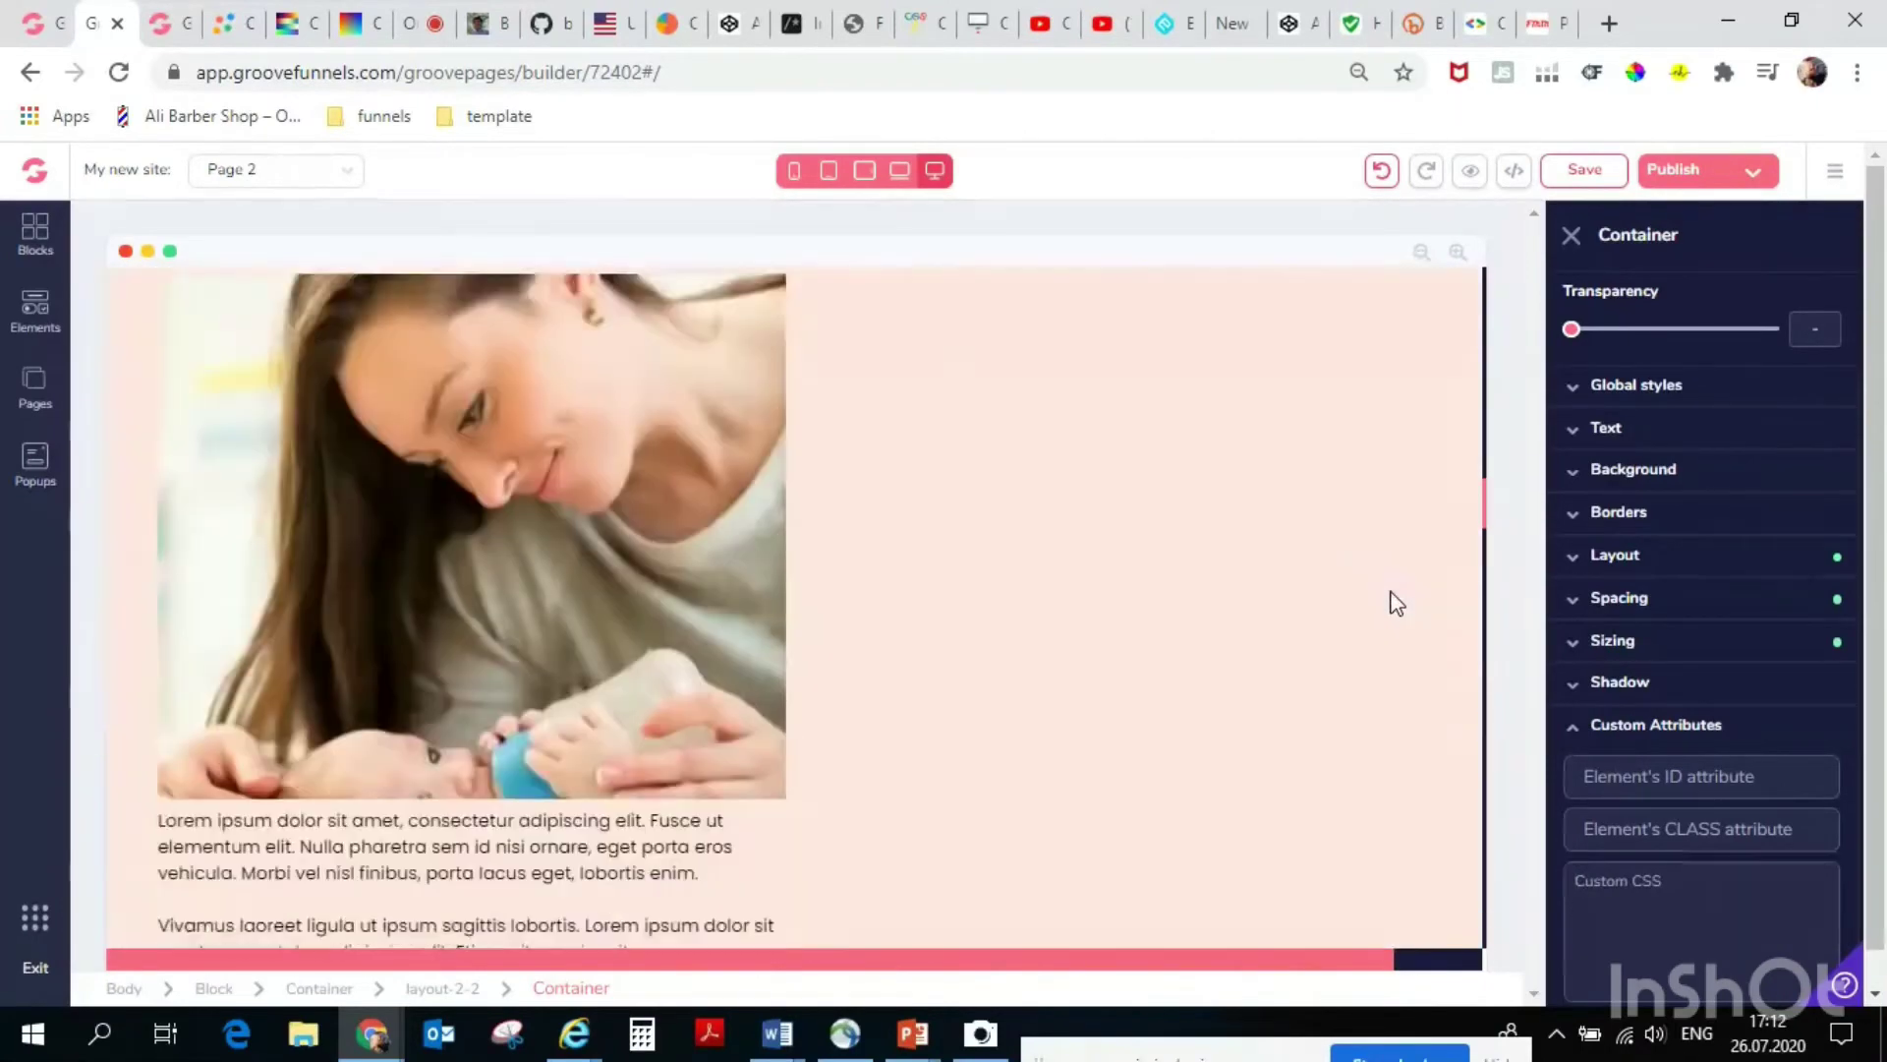
scroll(1396, 601, "up", 5)
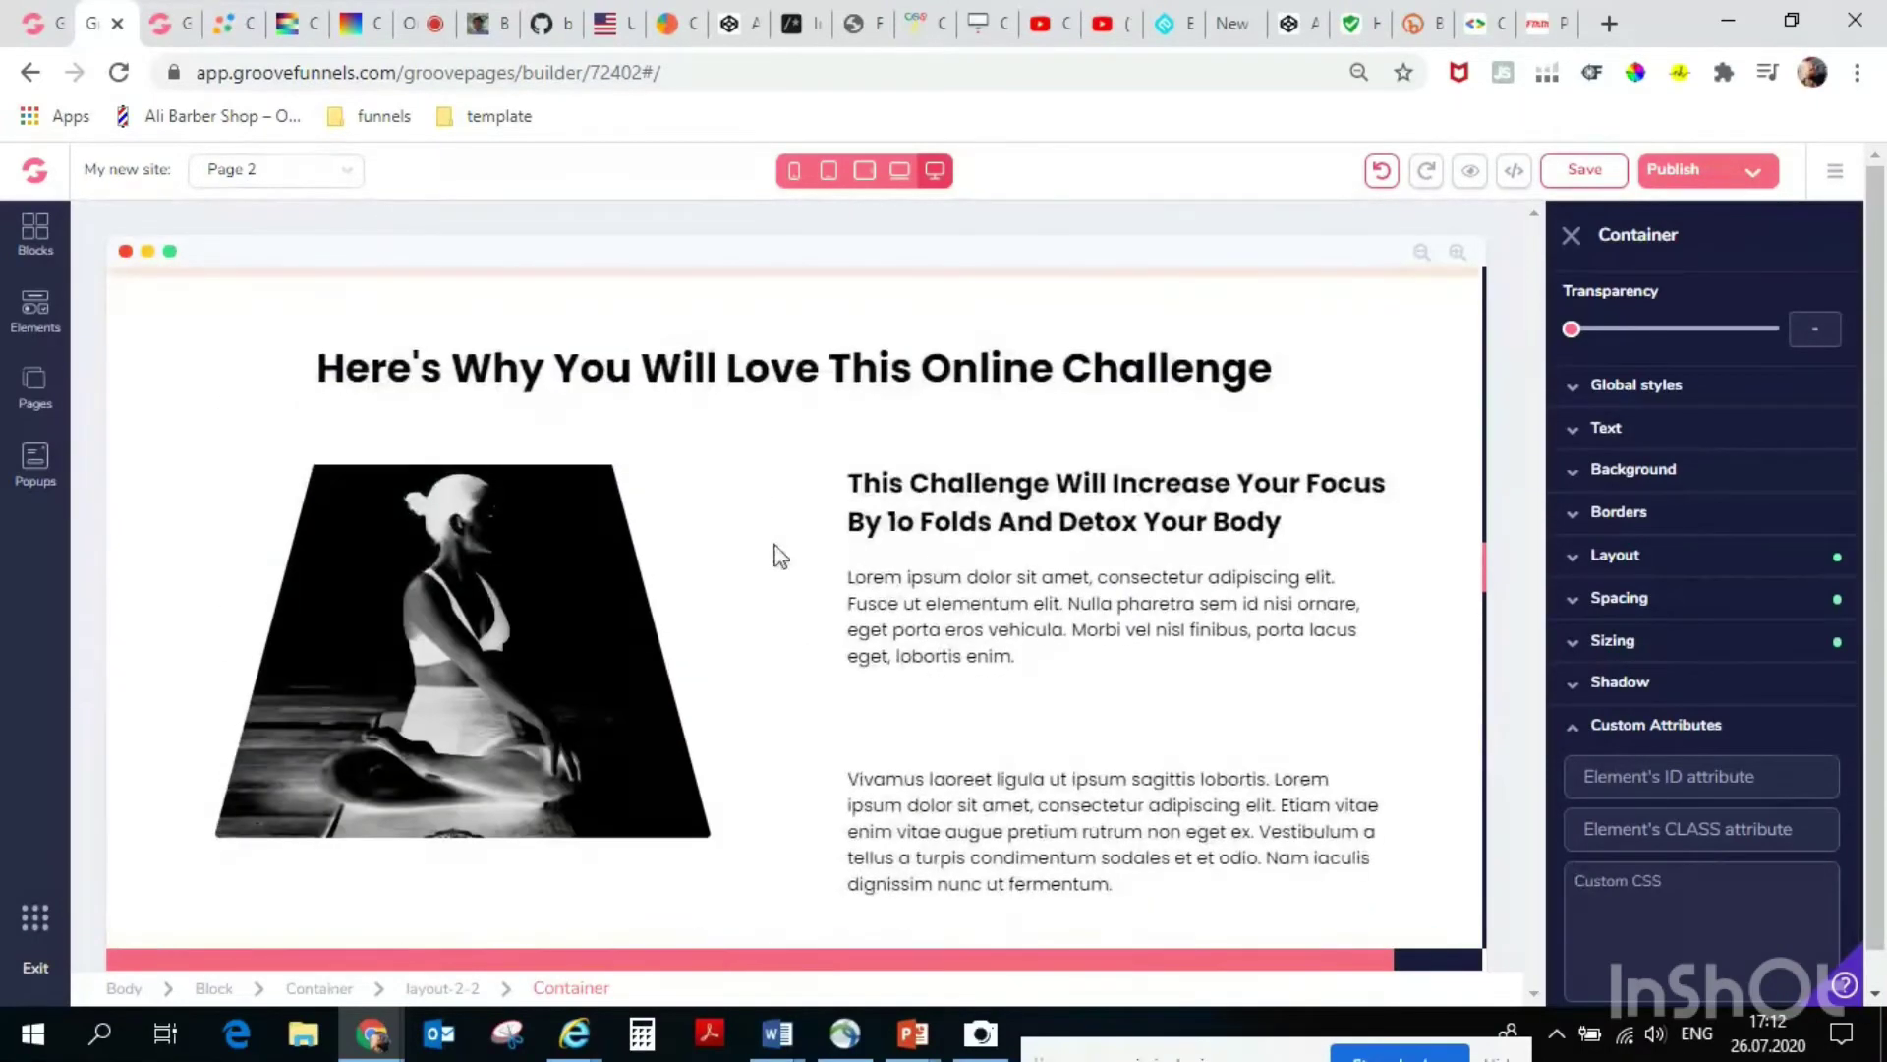
scroll(982, 747, "down", 8)
scroll(1038, 723, "up", 3)
scroll(1018, 629, "down", 2)
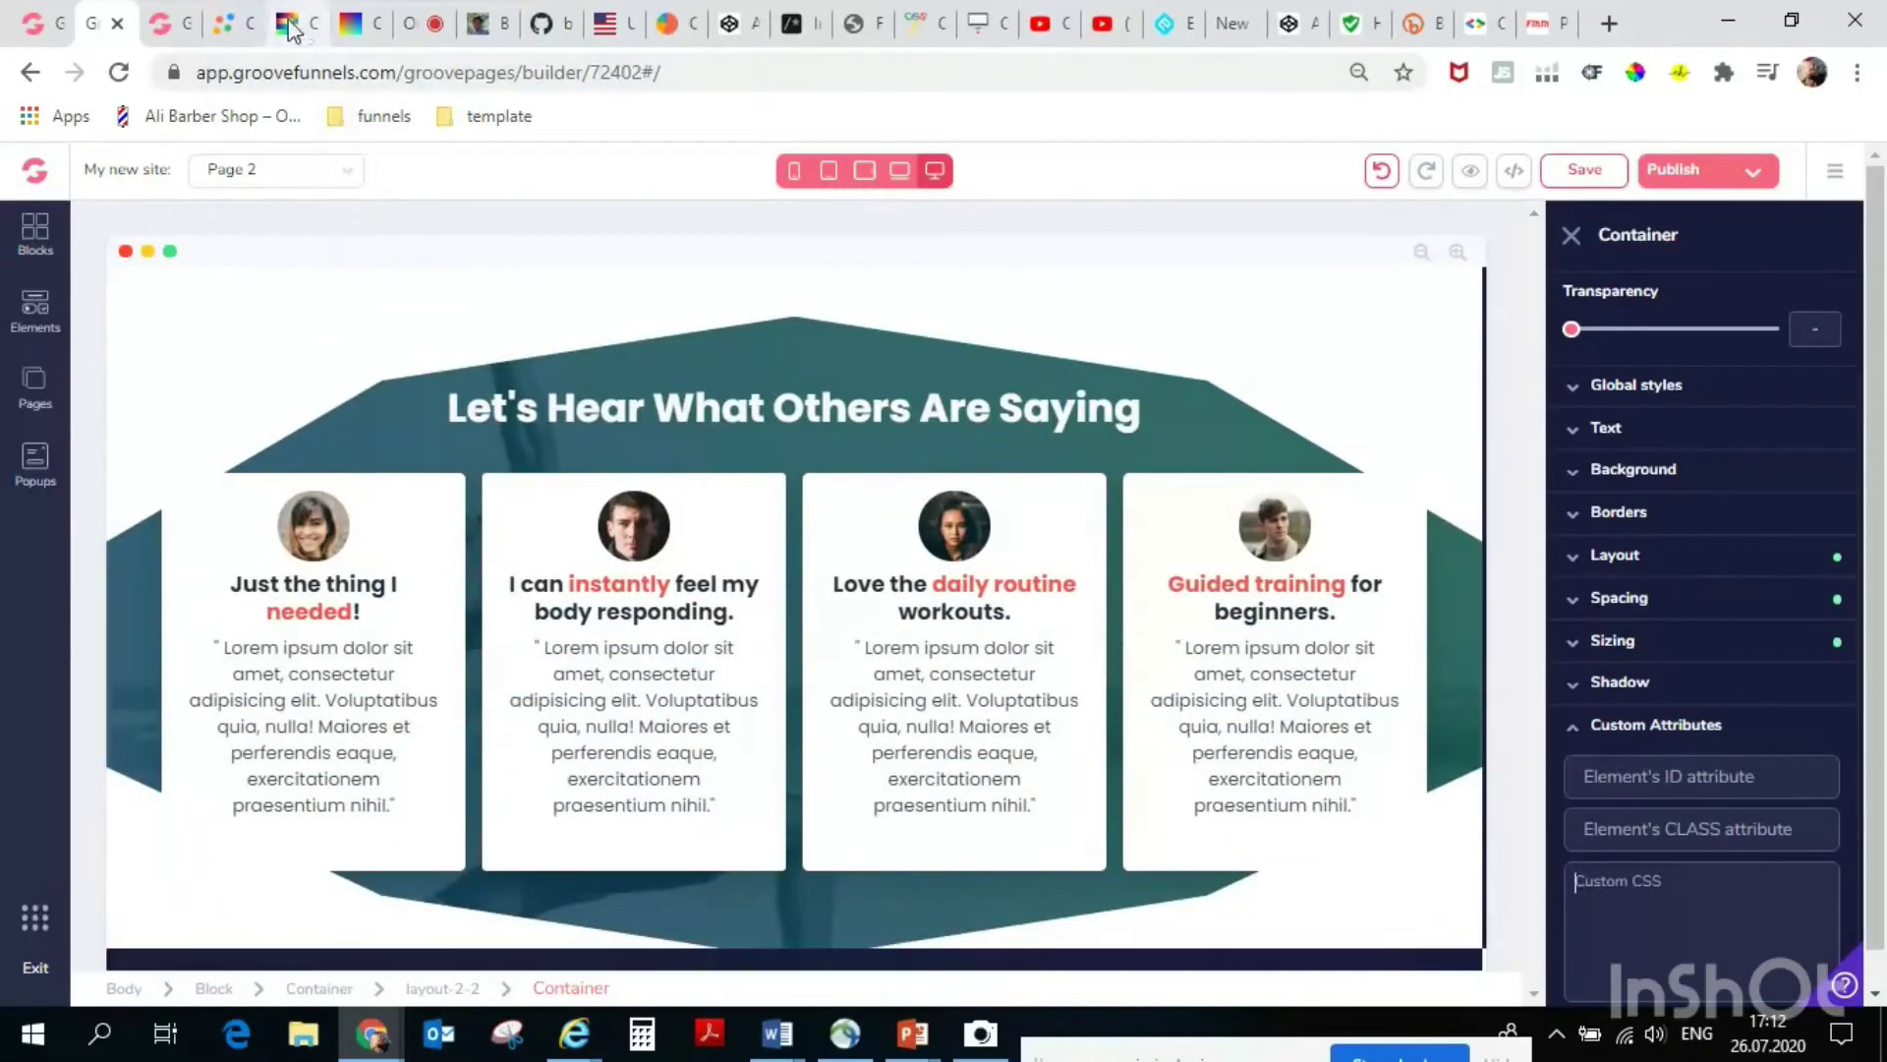
Switch to the CSS clip-path maker and choose the Pentagon shape.
left_click(228, 23)
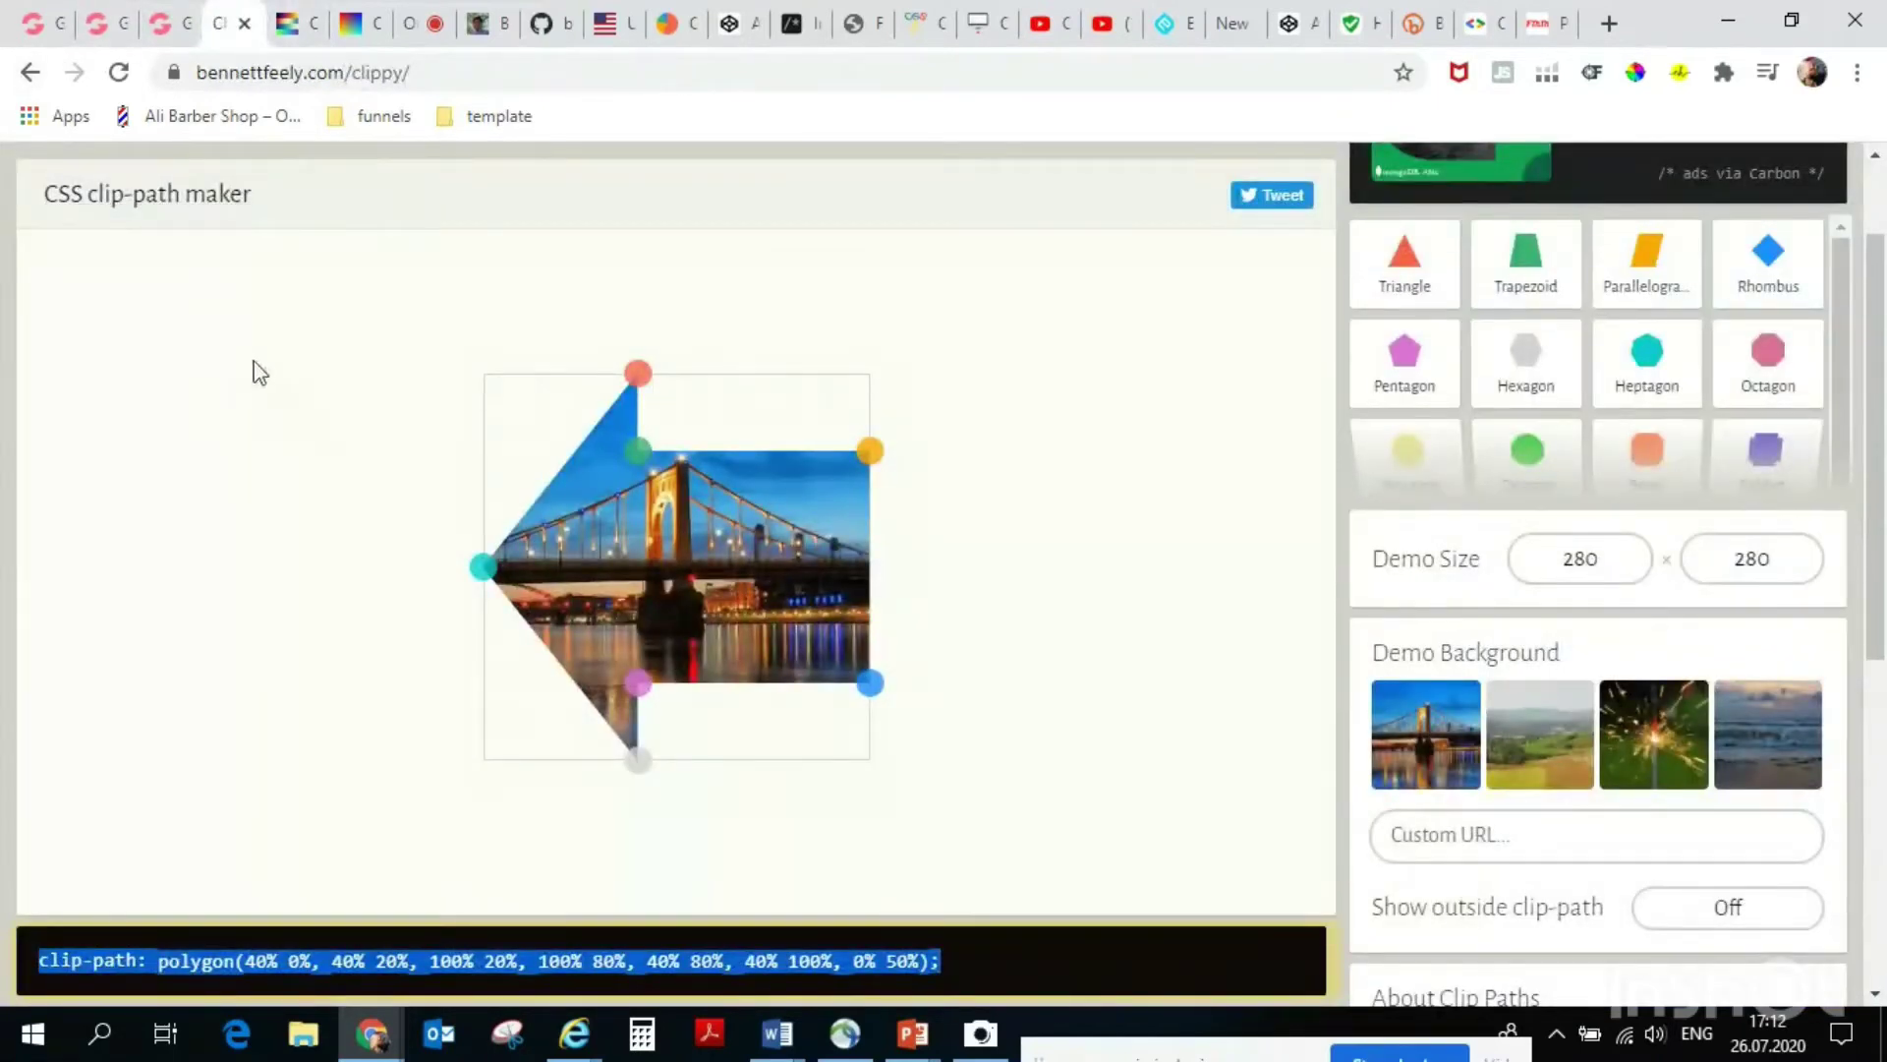
mouse_move(1436, 392)
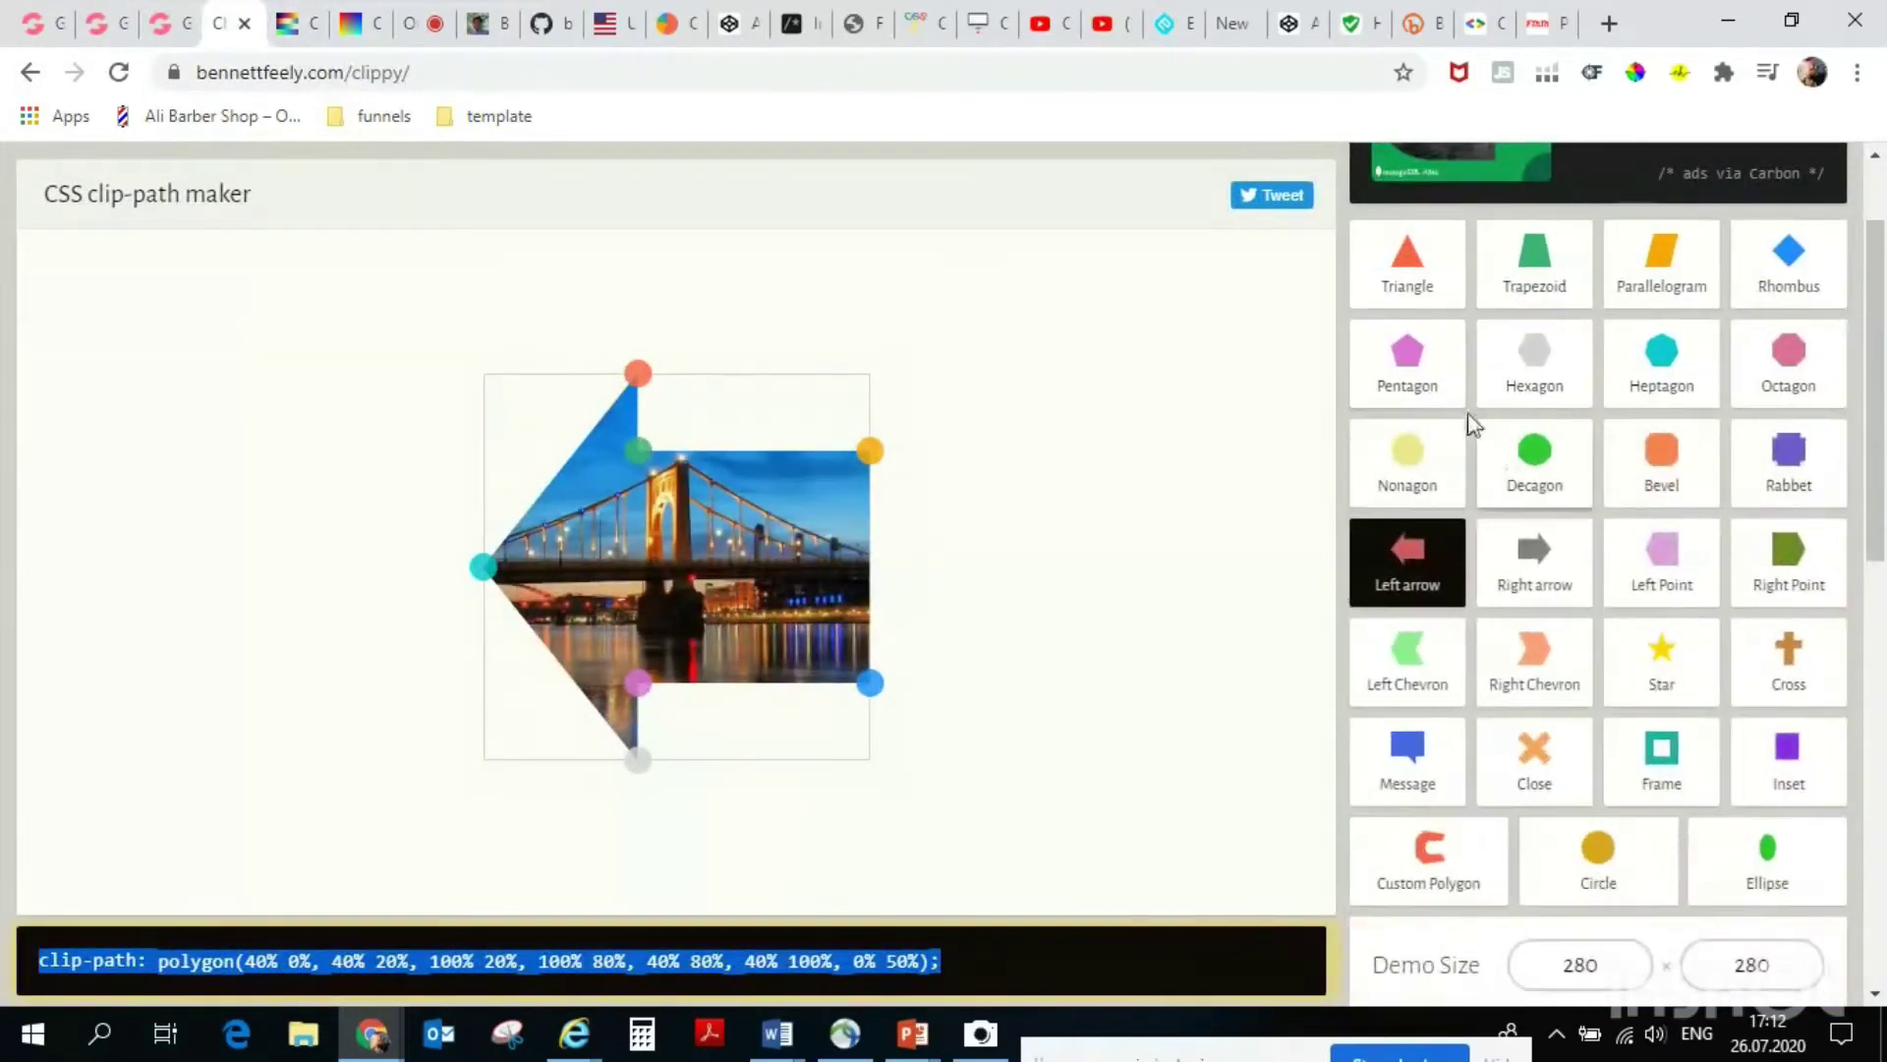
left_click(1416, 382)
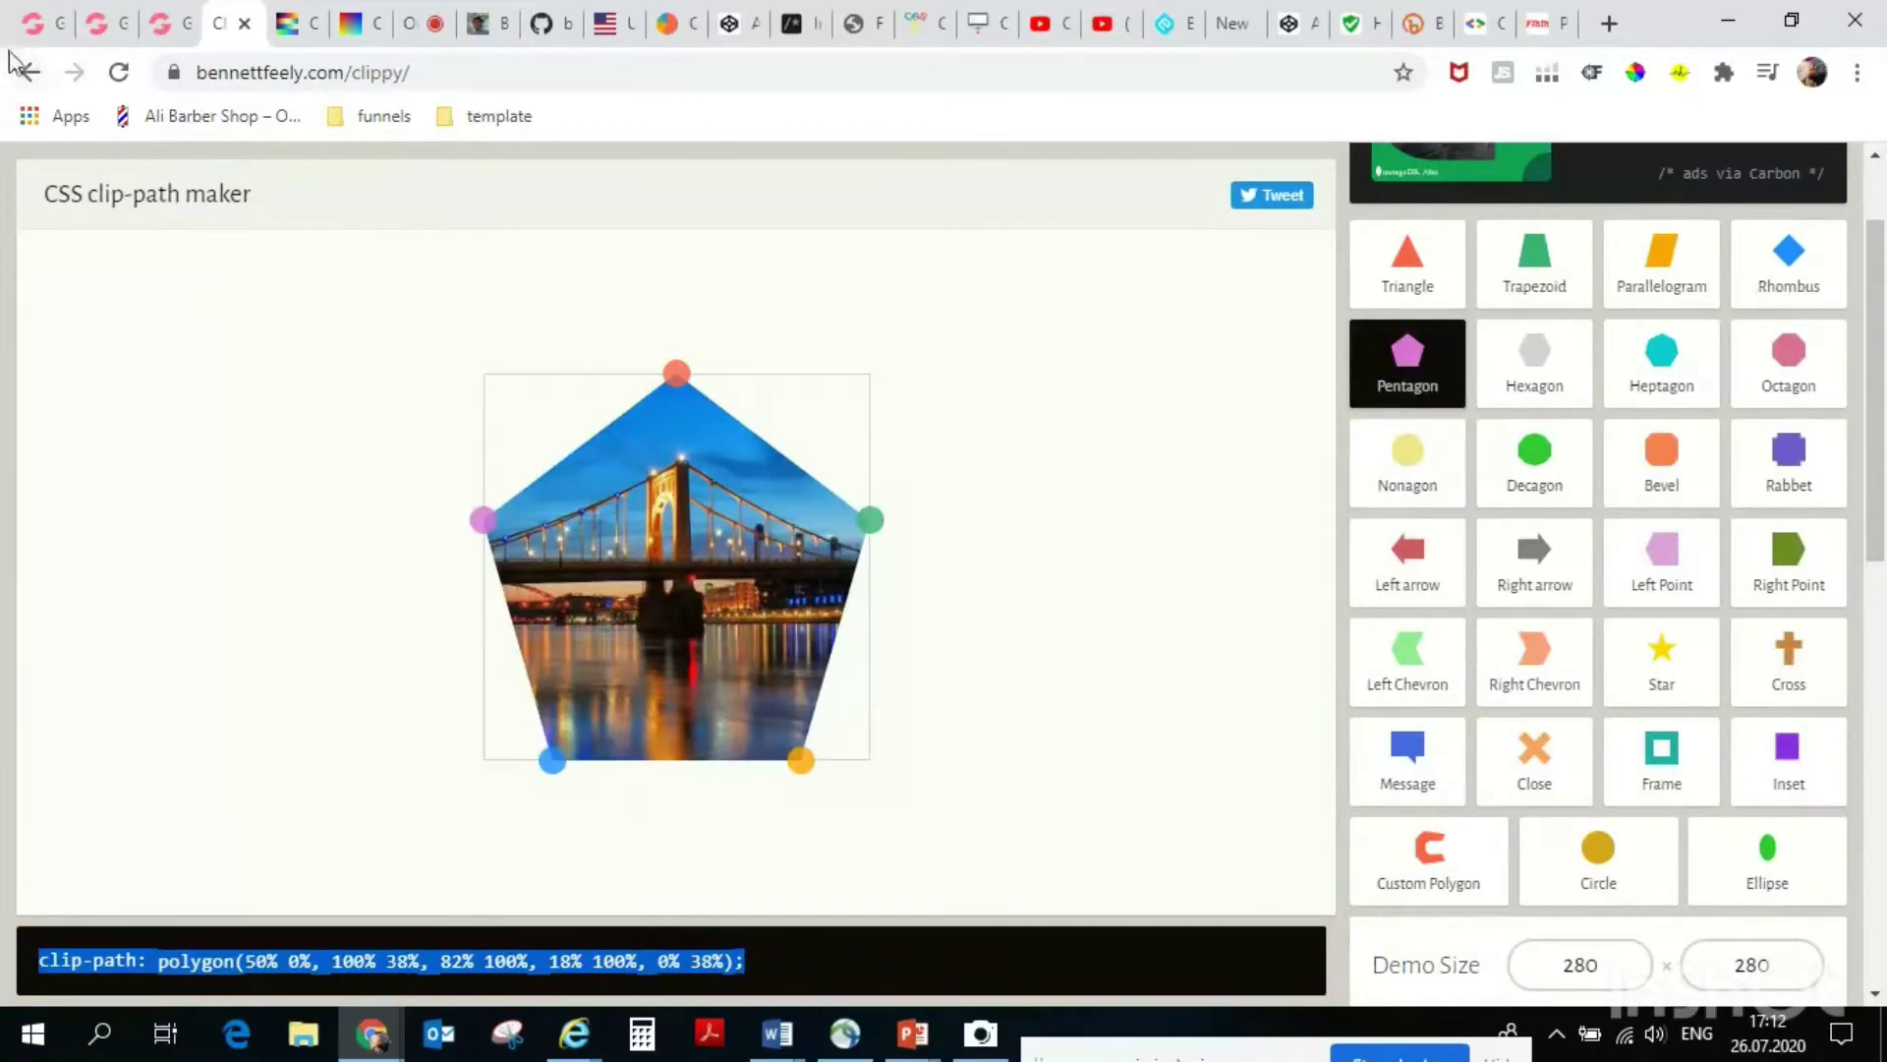
Return to the GroovePages editor, inspect the gradient navbar at the start of the page, and close its settings panel.
left_click(39, 24)
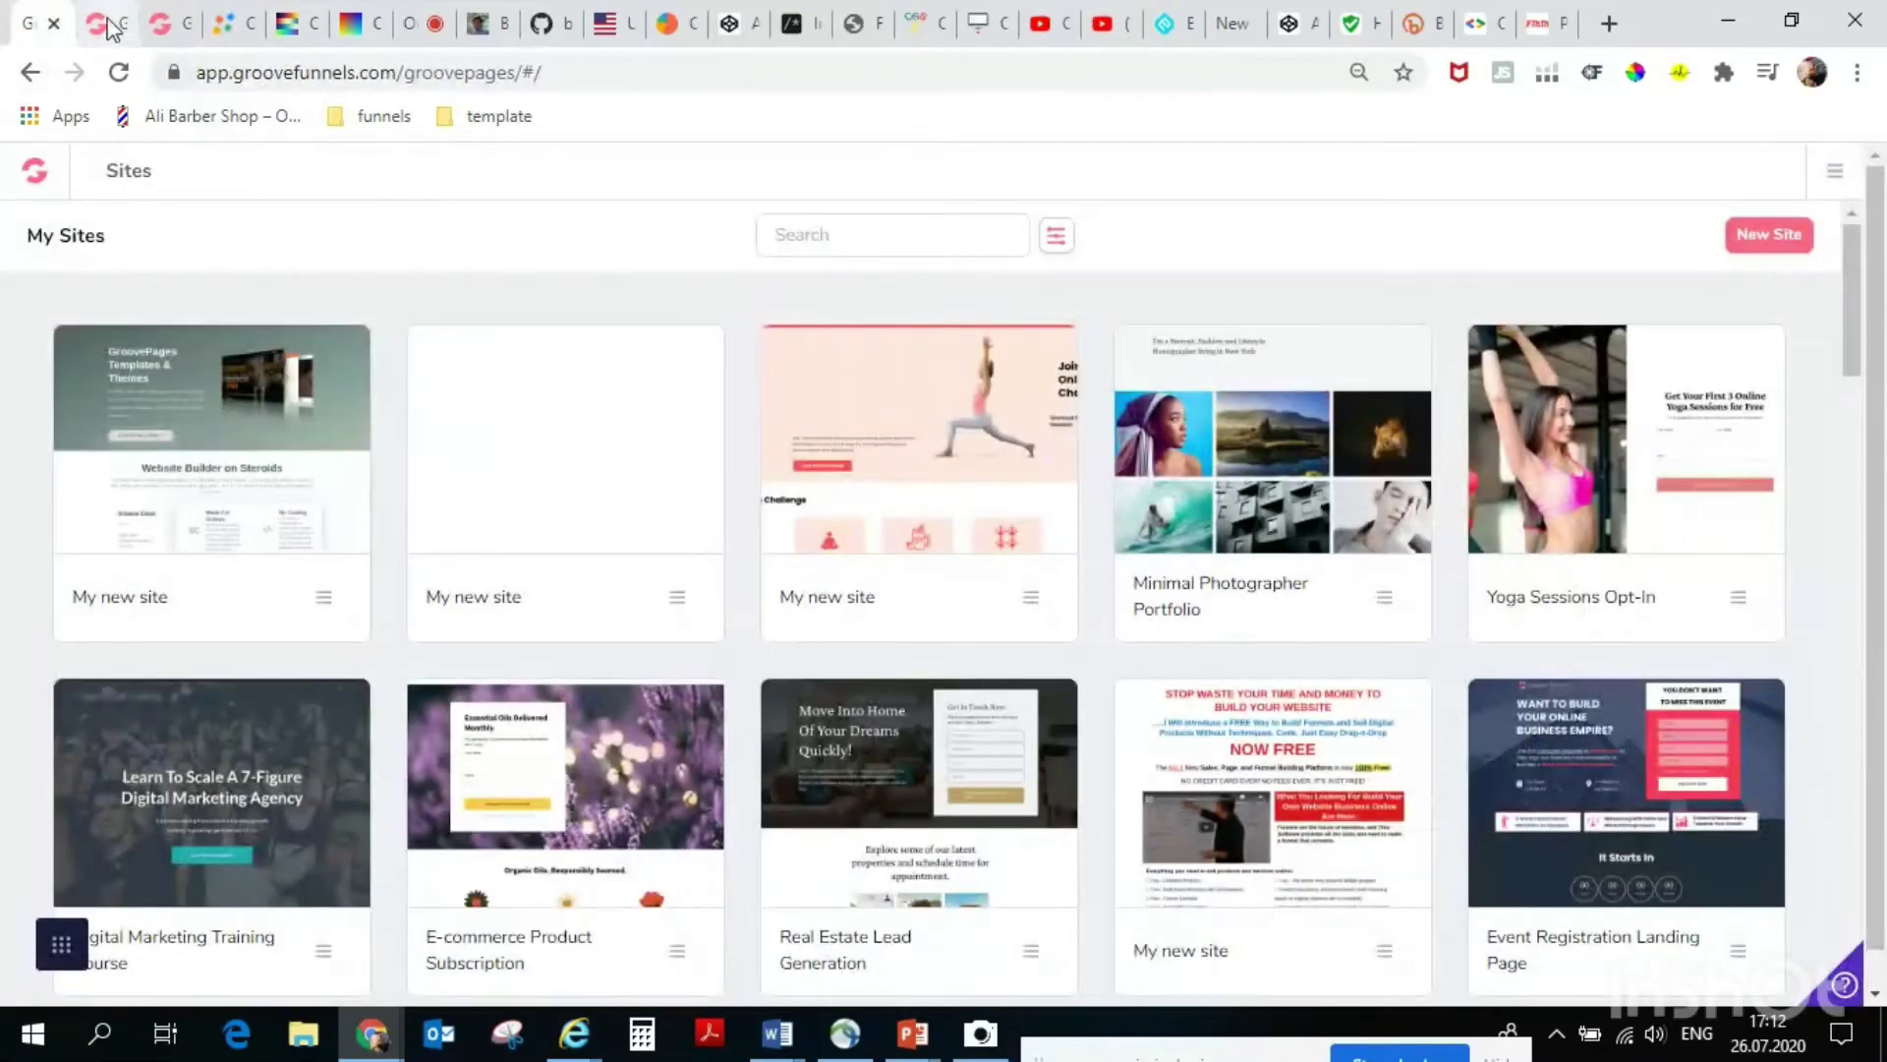
left_click(98, 24)
scroll(1029, 757, "down", 5)
scroll(1131, 678, "up", 2)
scroll(1095, 809, "up", 20)
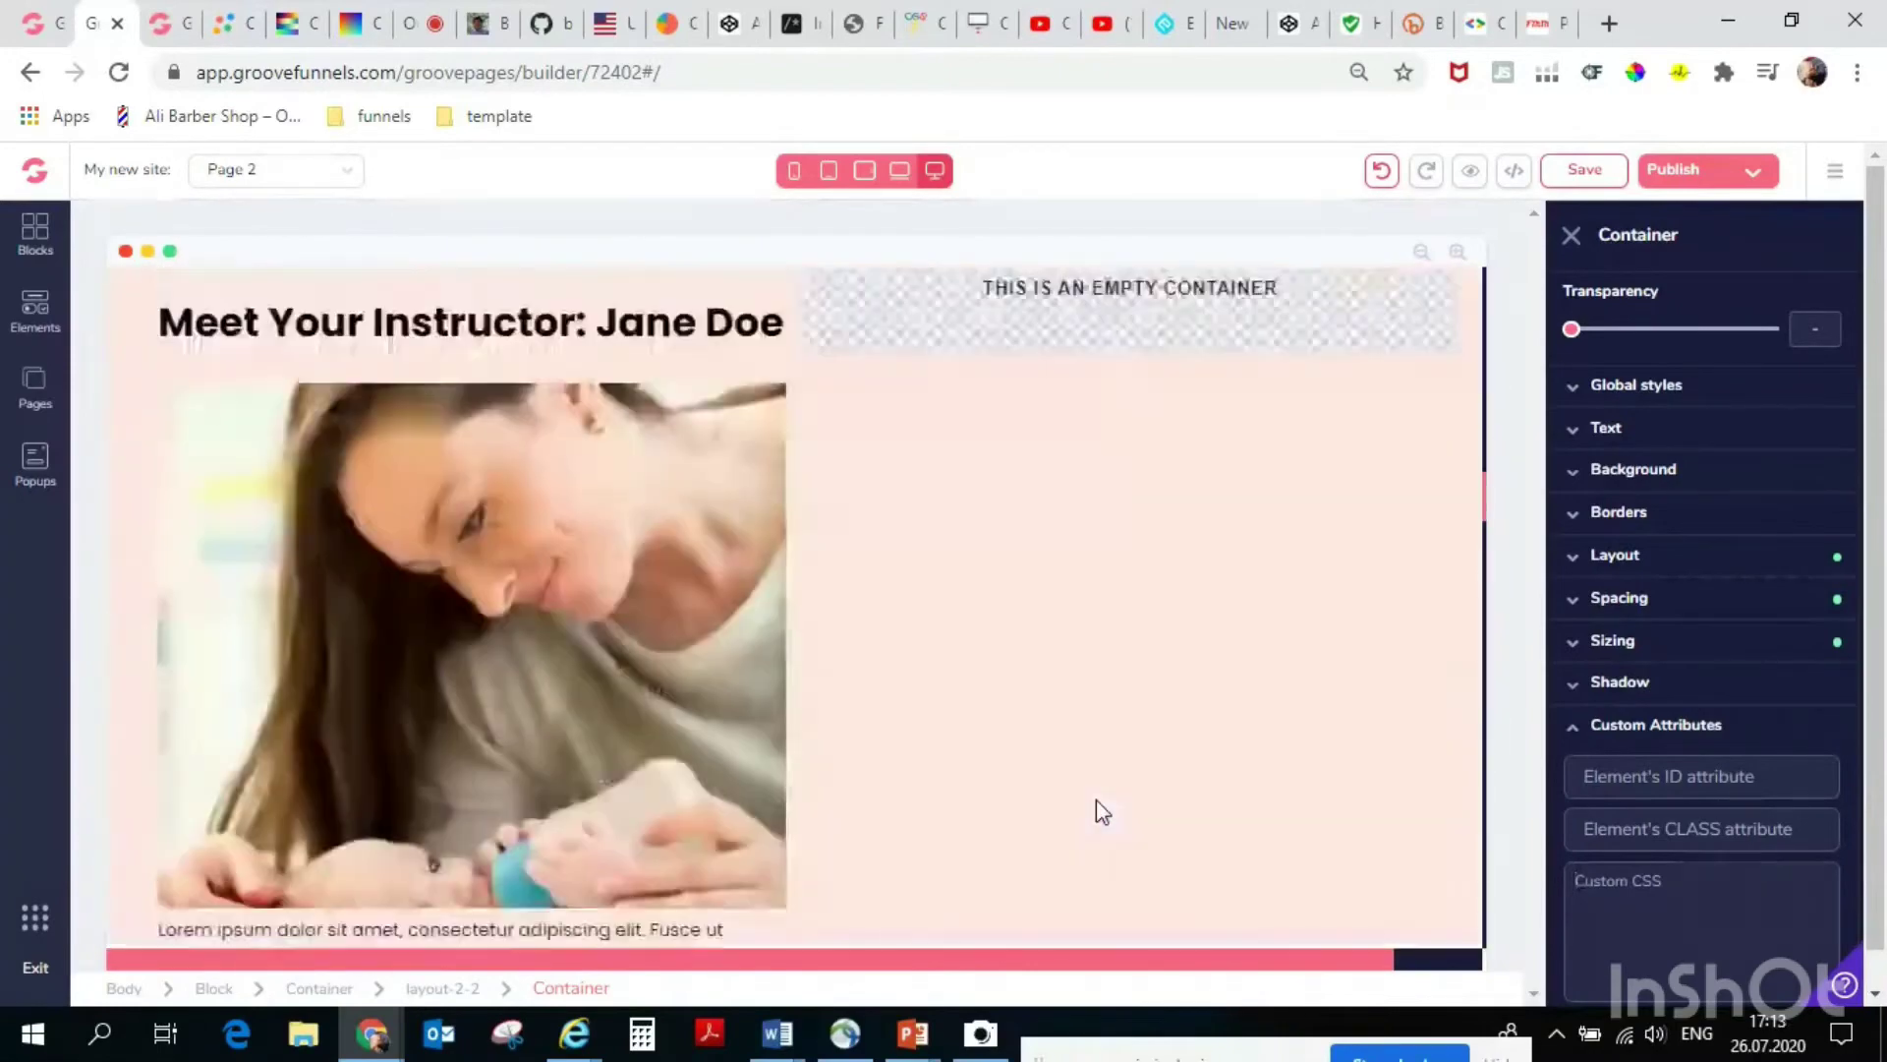
scroll(1095, 799, "up", 10)
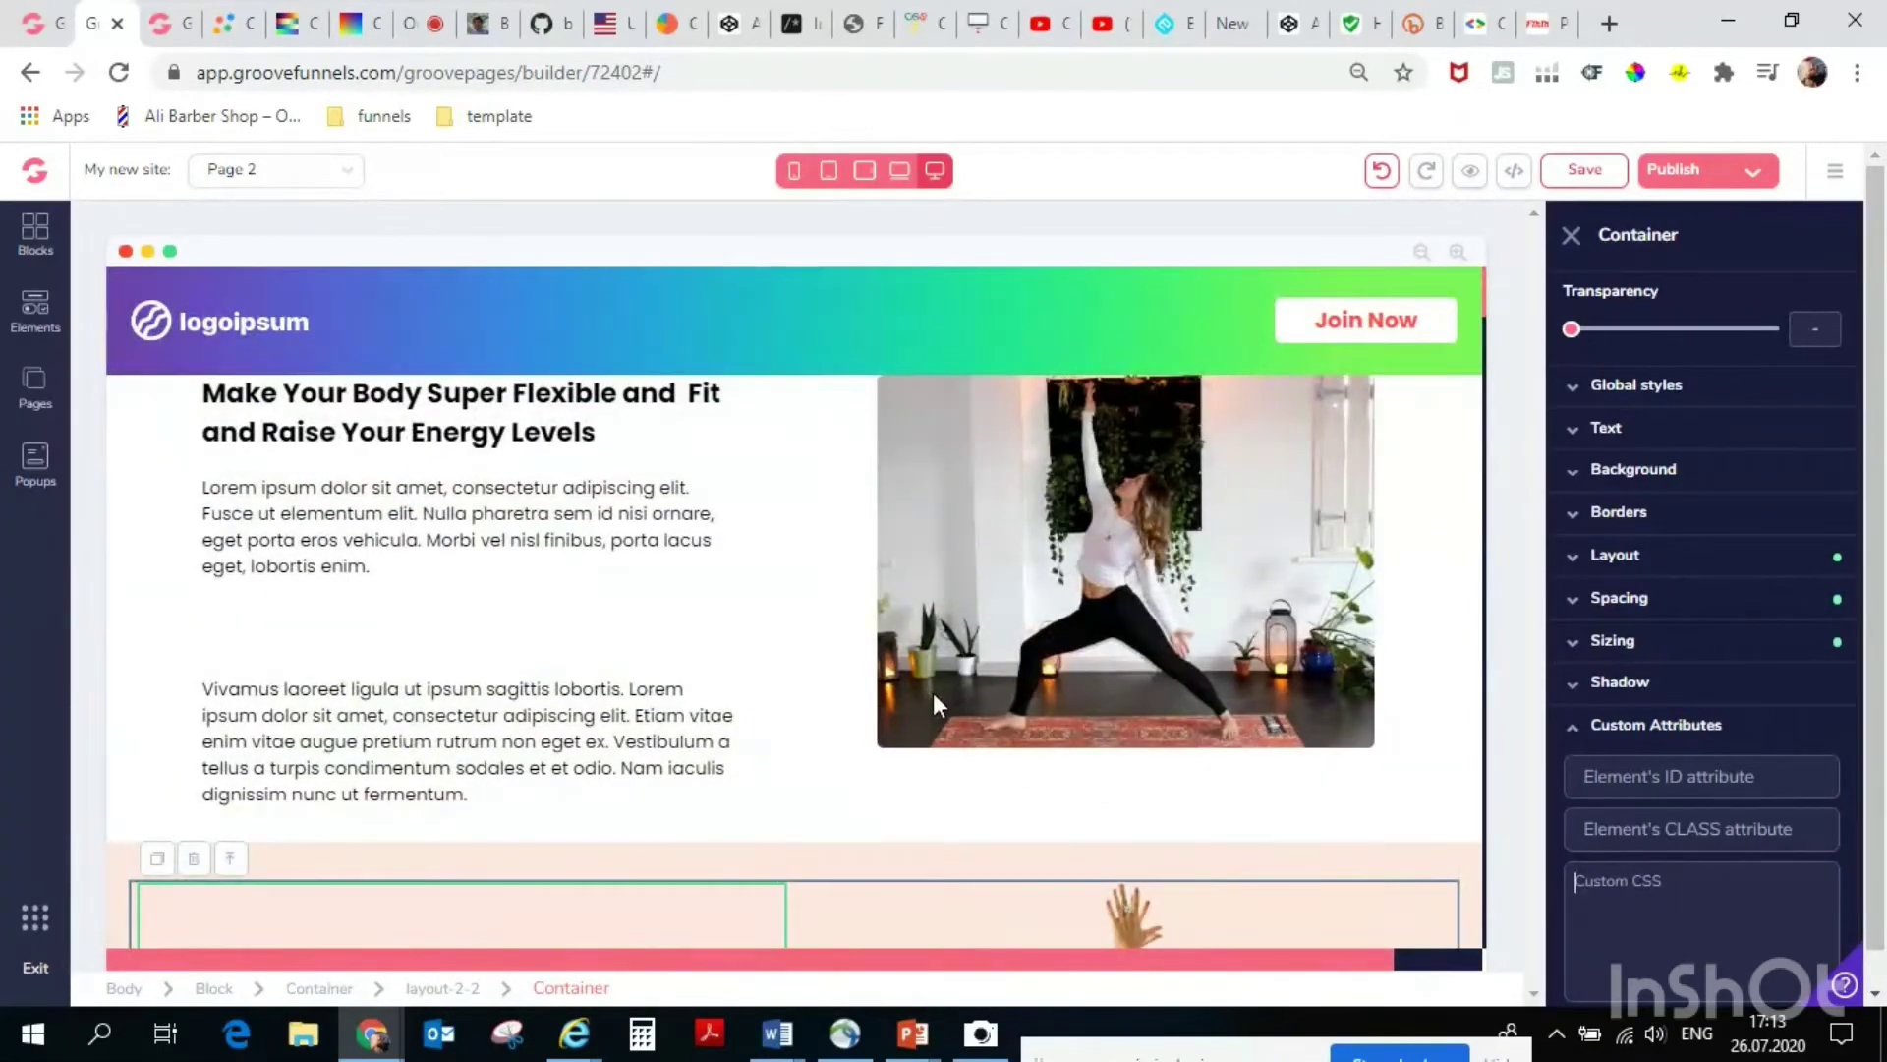
left_click(647, 312)
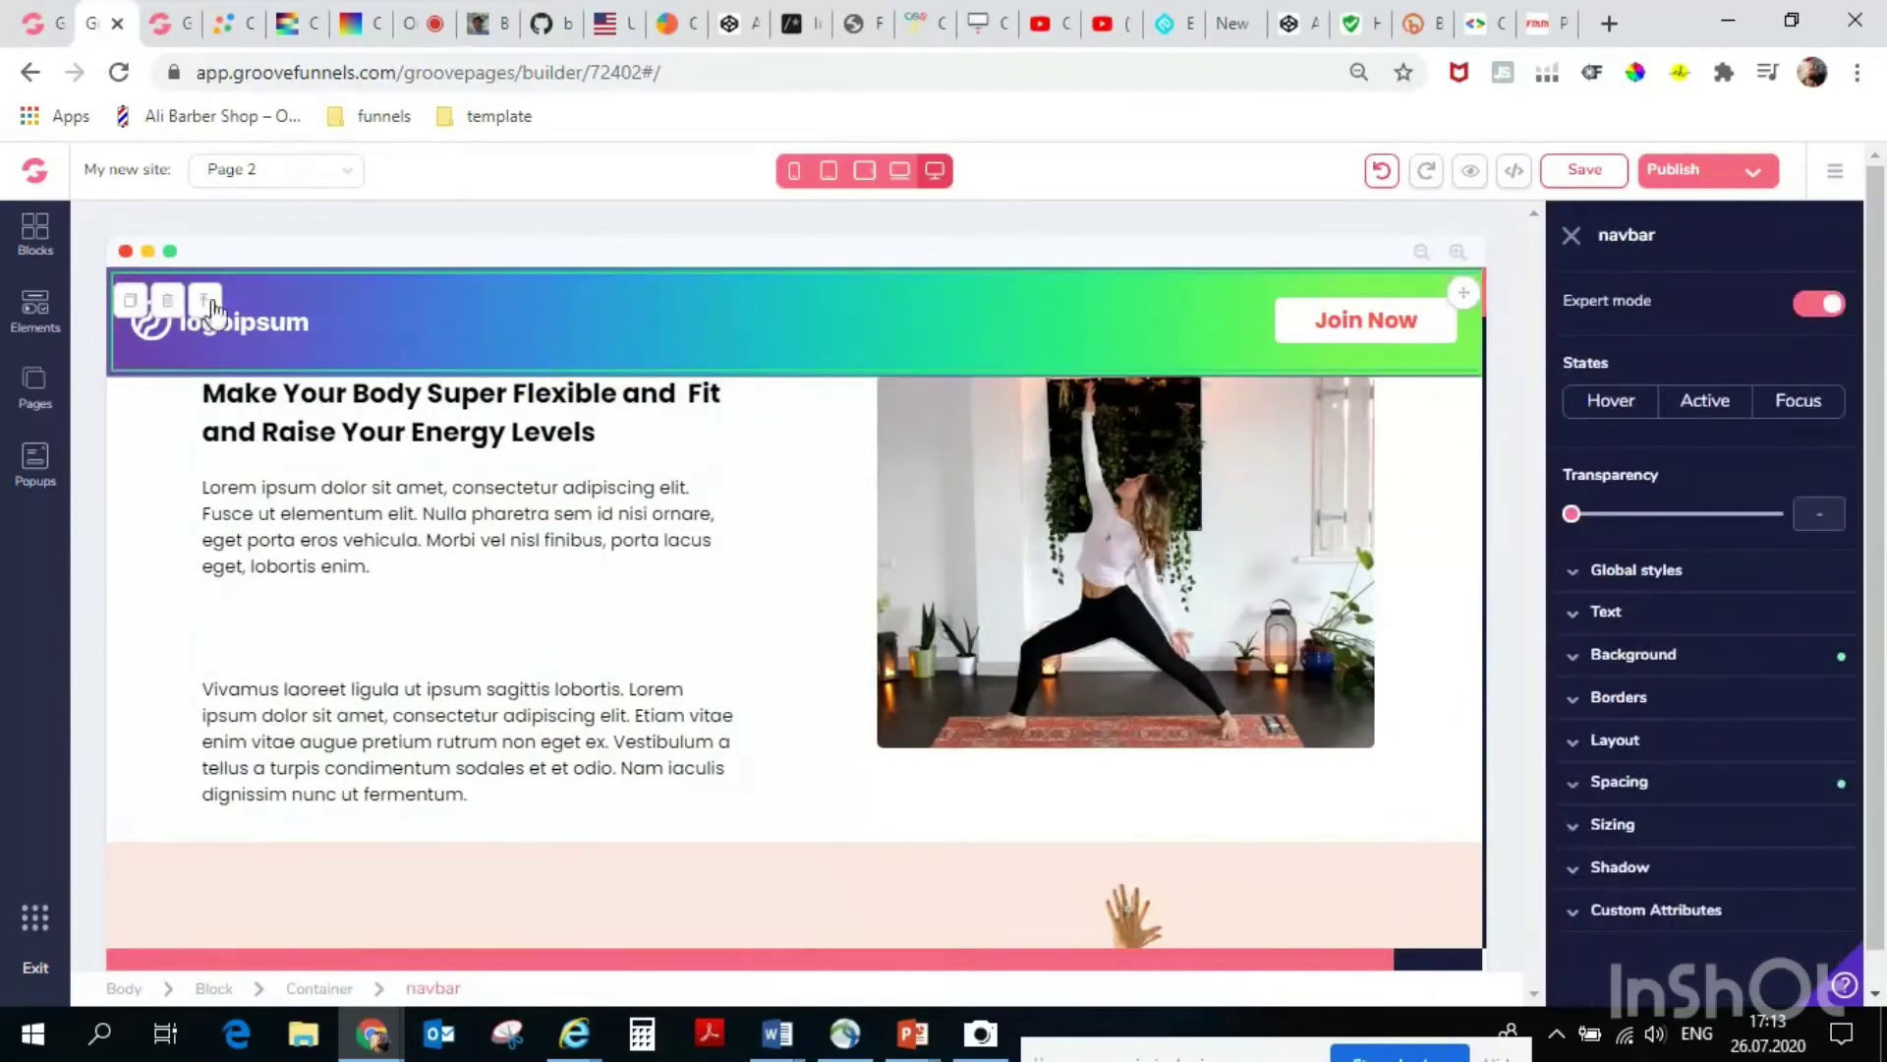
left_click(1571, 235)
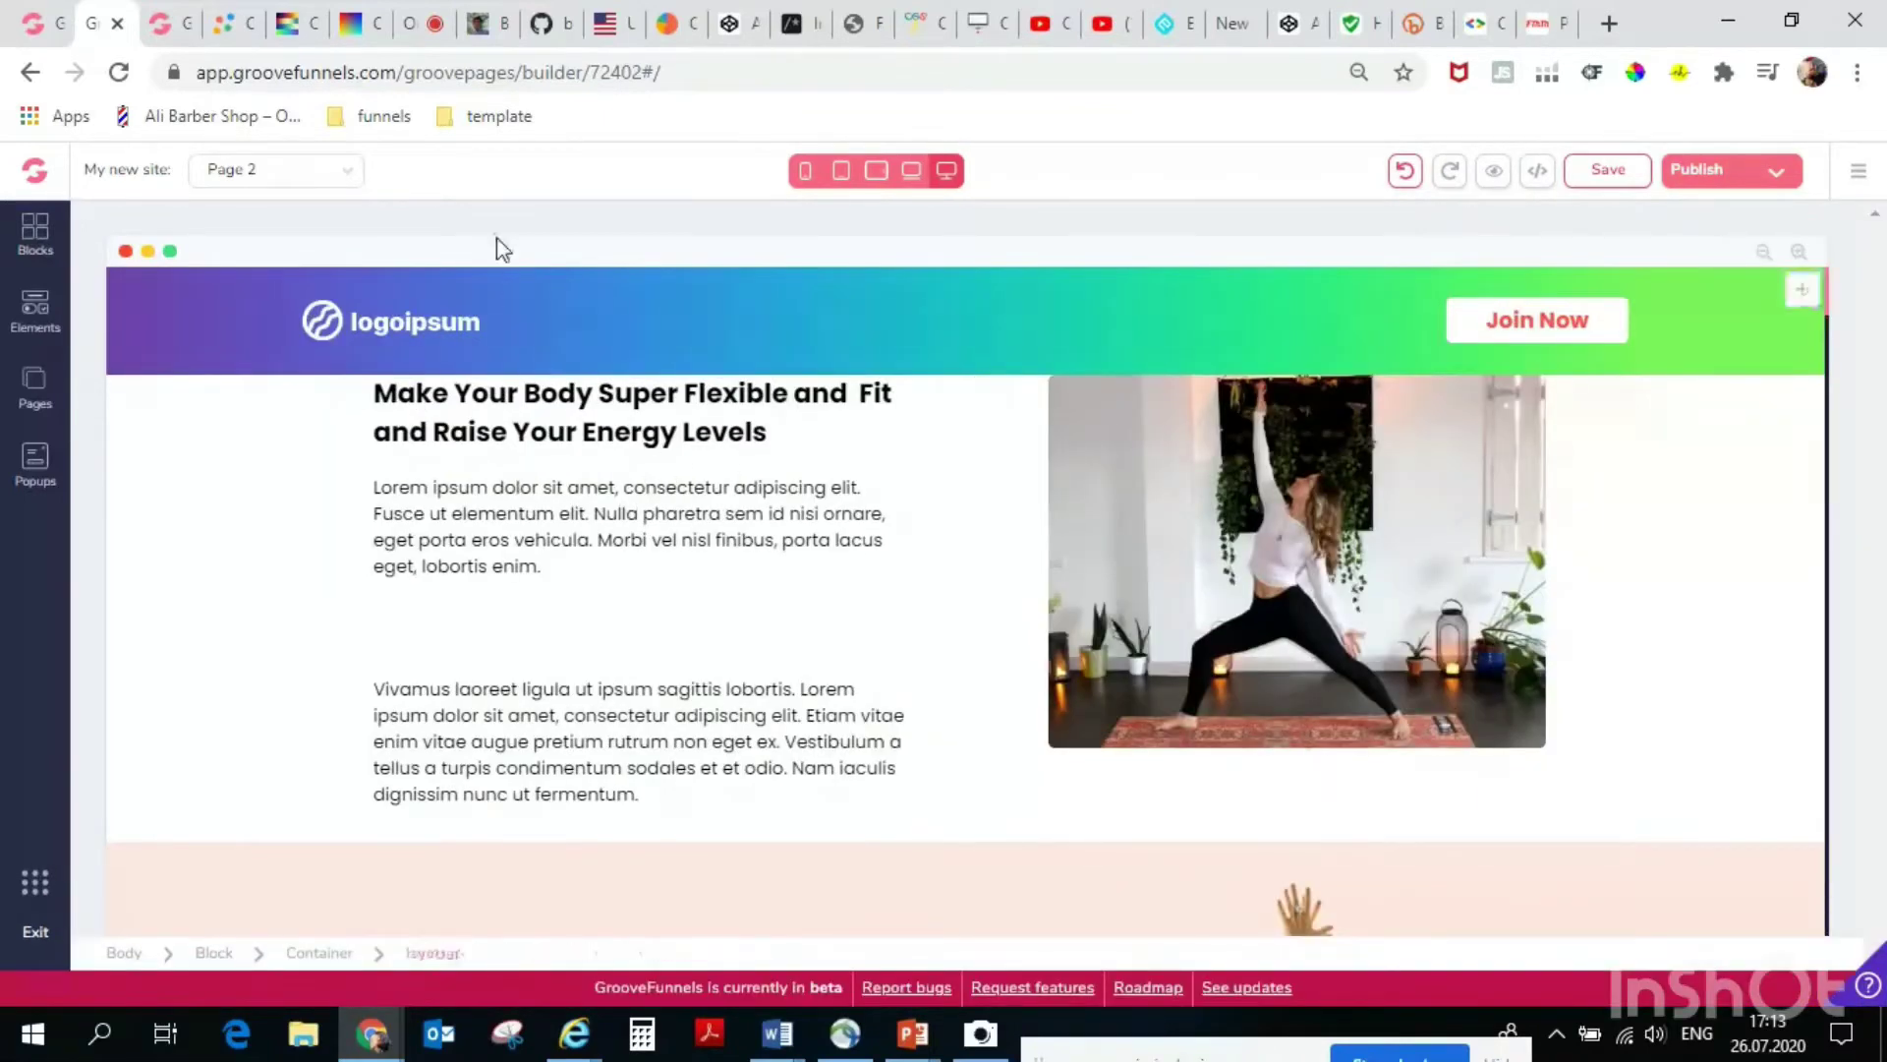
Switch to the CSS scales page to view the Cool gradient and its code.
left_click(236, 45)
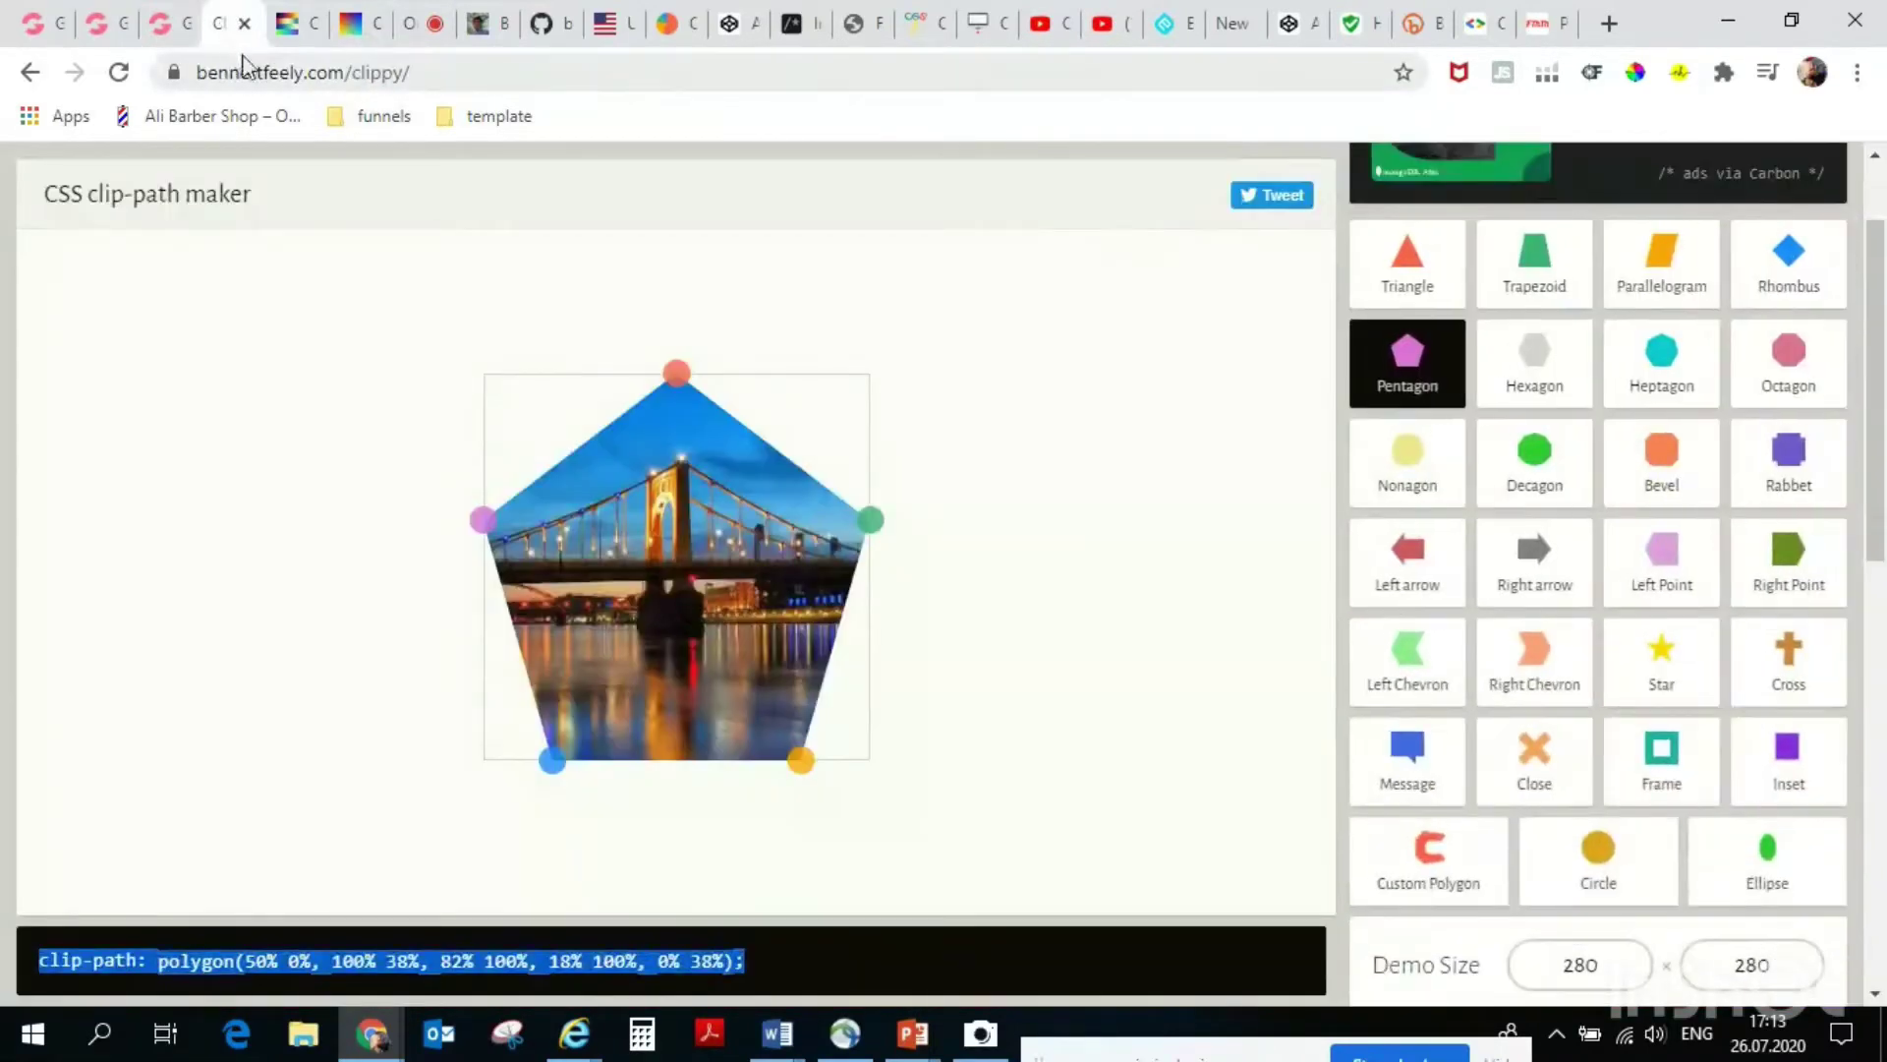
left_click(274, 43)
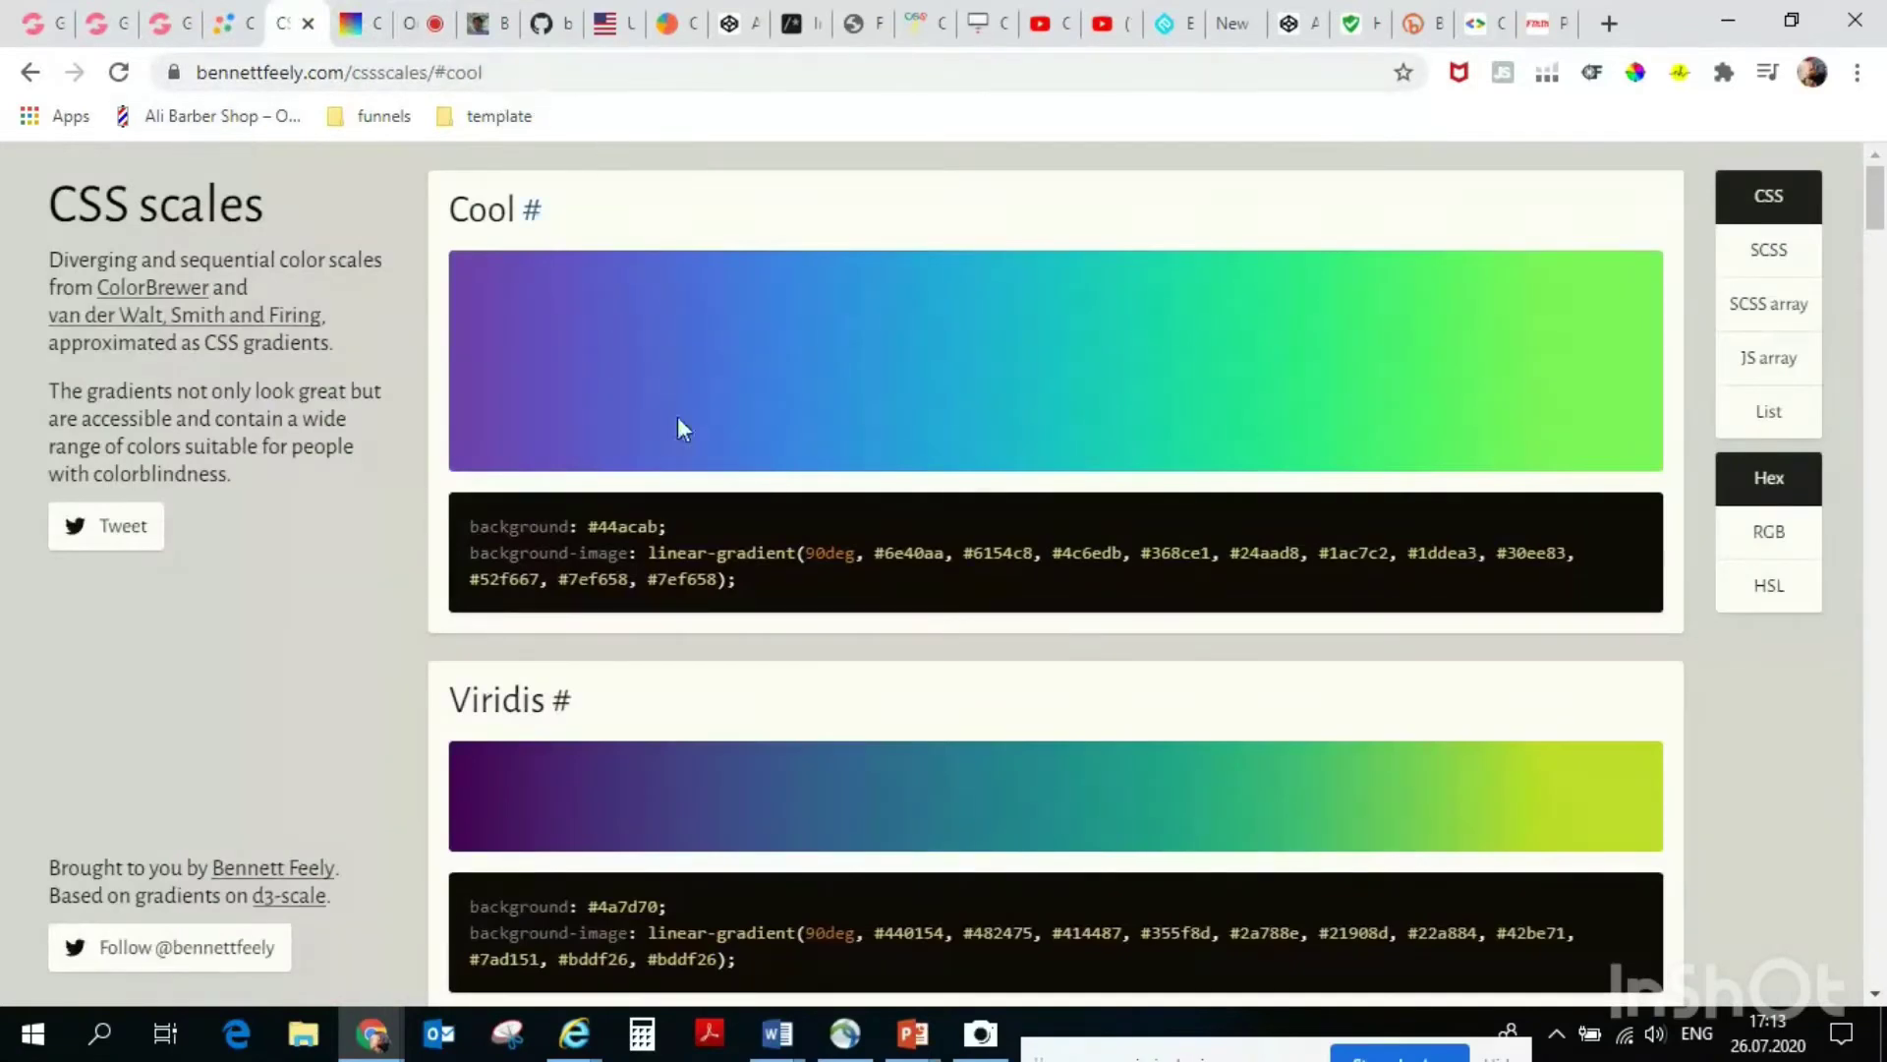
Look through the gradients on the CSS scales page and copy the RdYlBu gradient's complete background and background-image code.
scroll(582, 458, "down", 4)
scroll(582, 458, "up", 4)
scroll(674, 830, "down", 8)
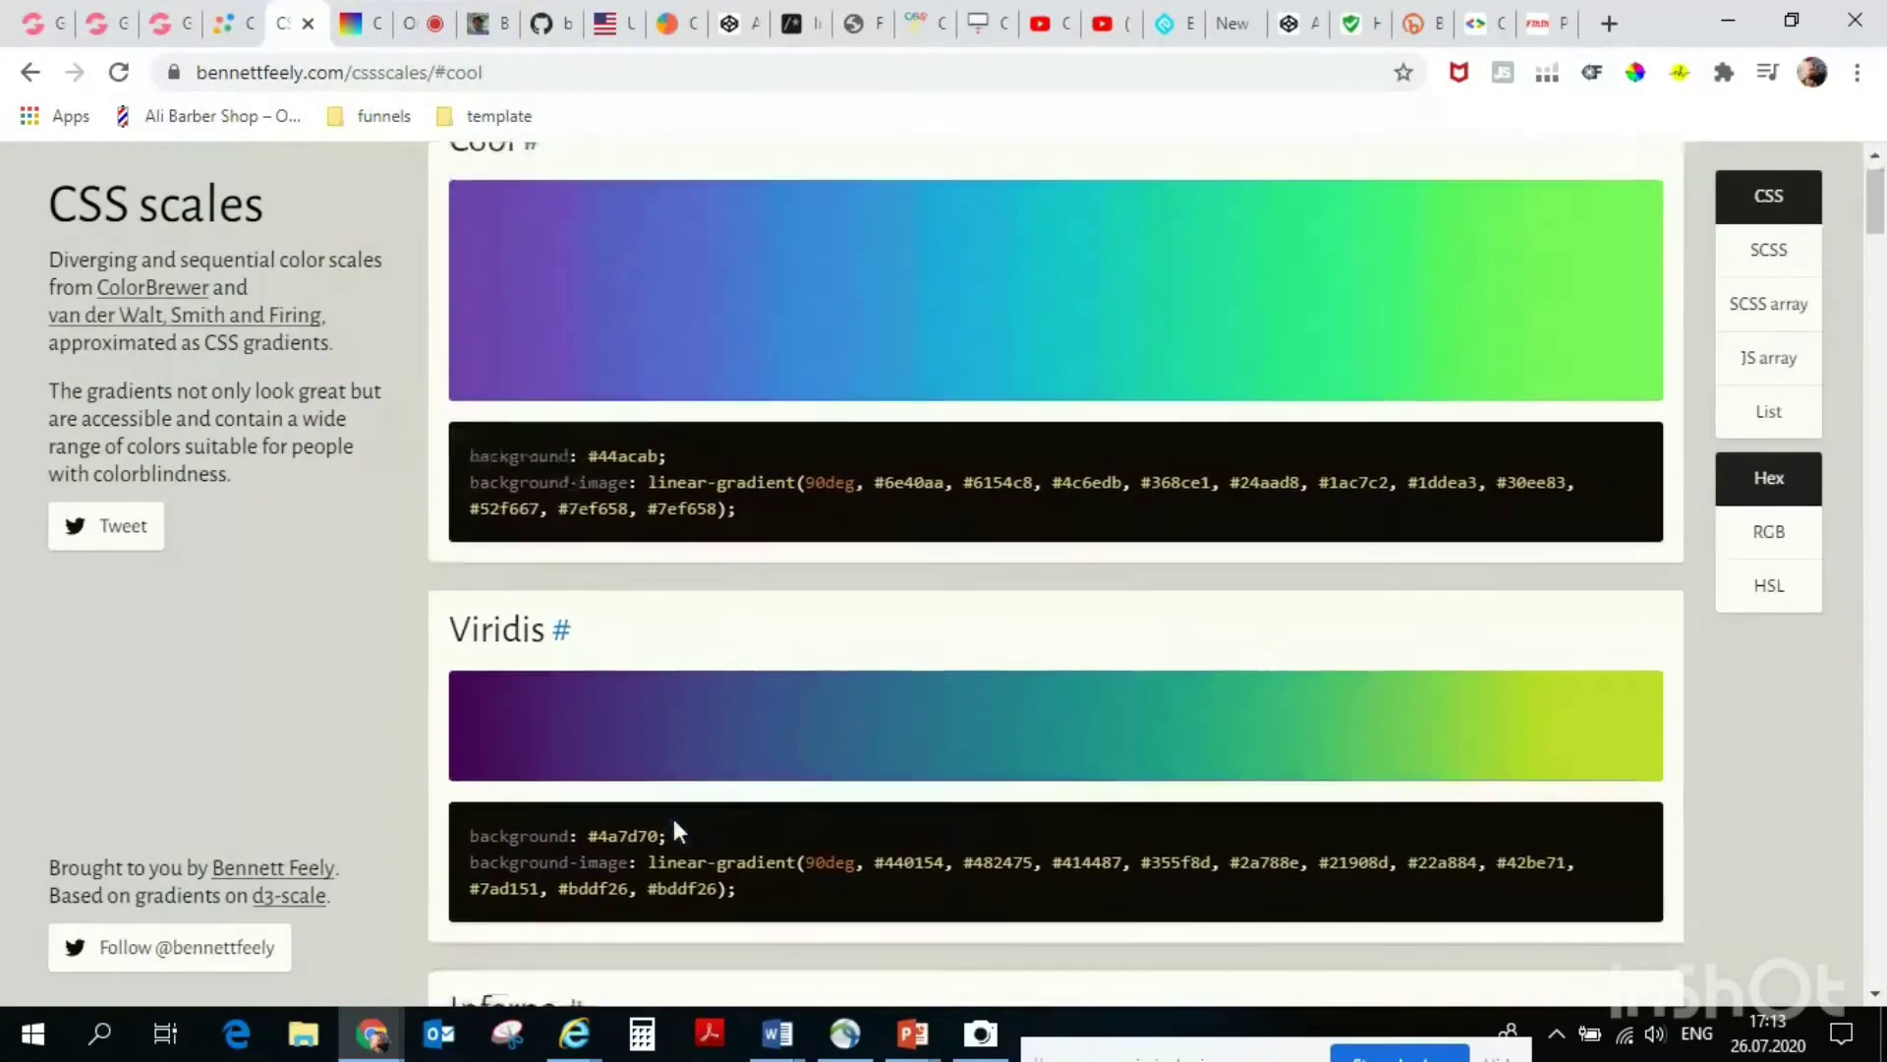
scroll(675, 829, "up", 8)
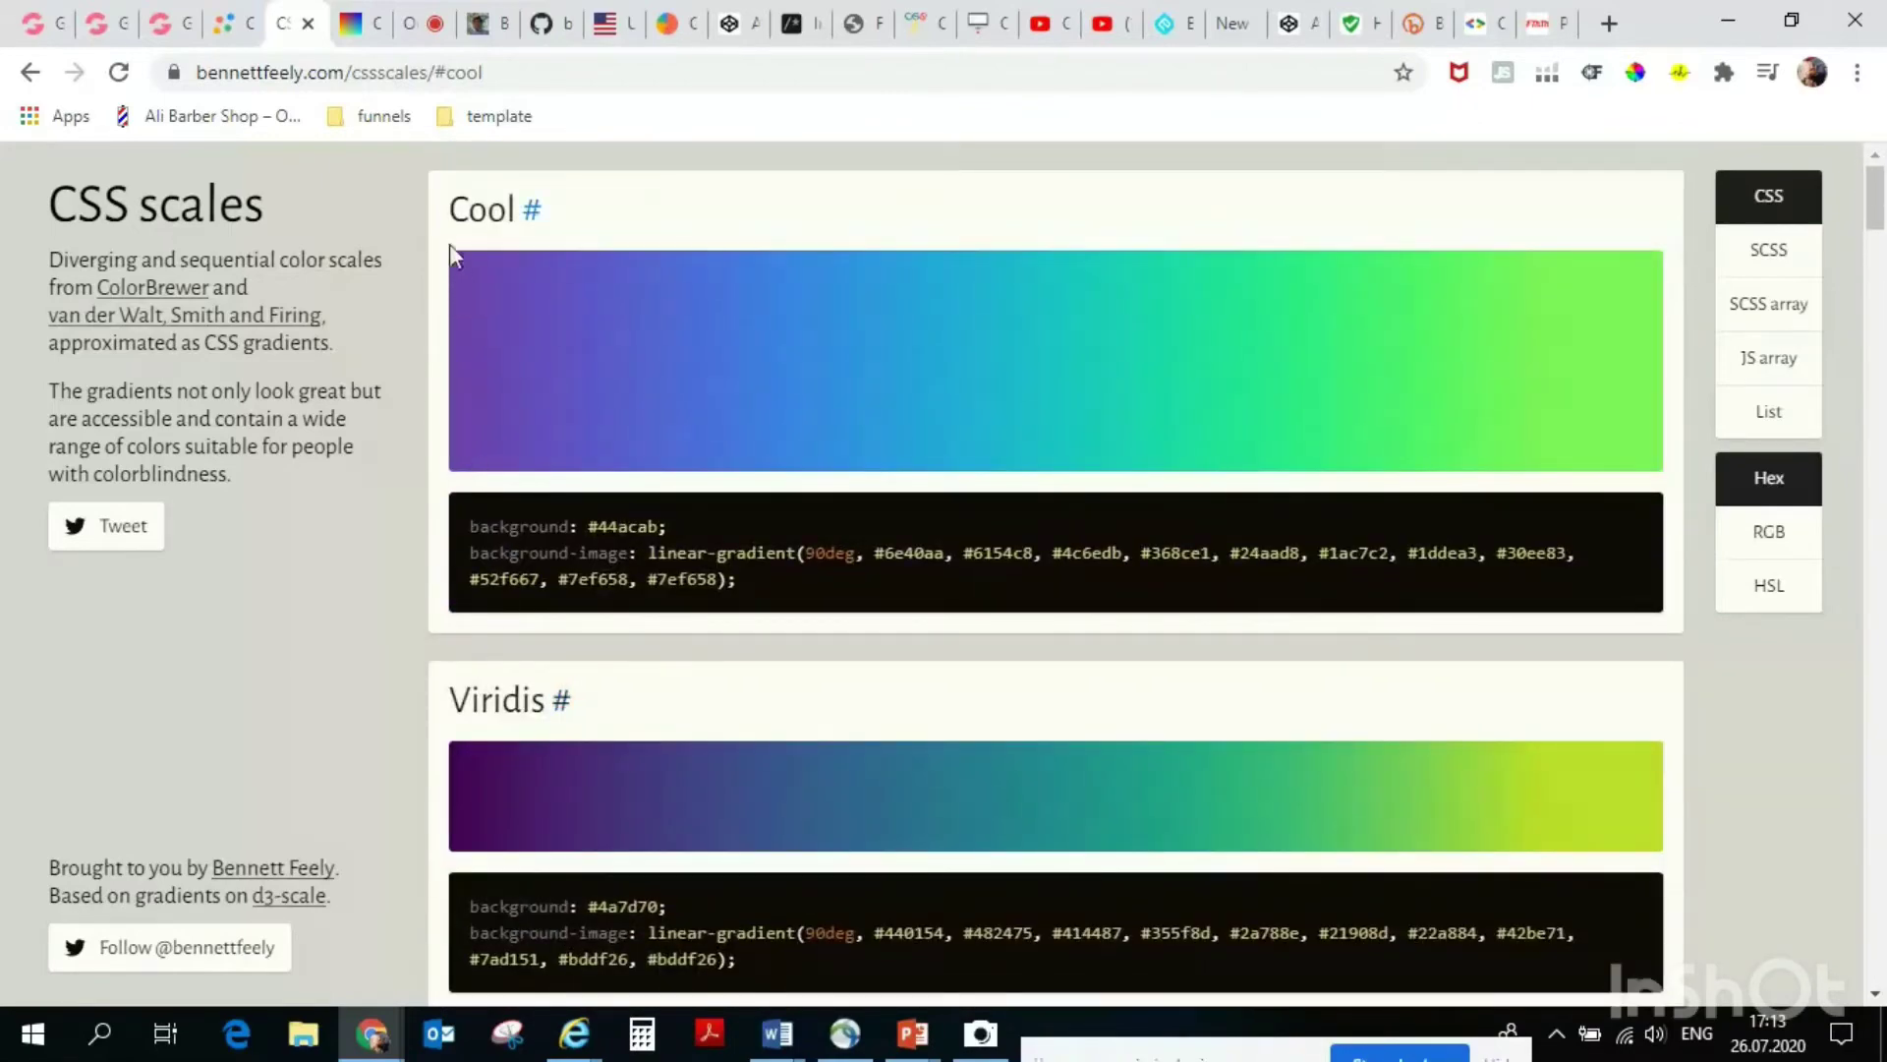
scroll(674, 612, "down", 10)
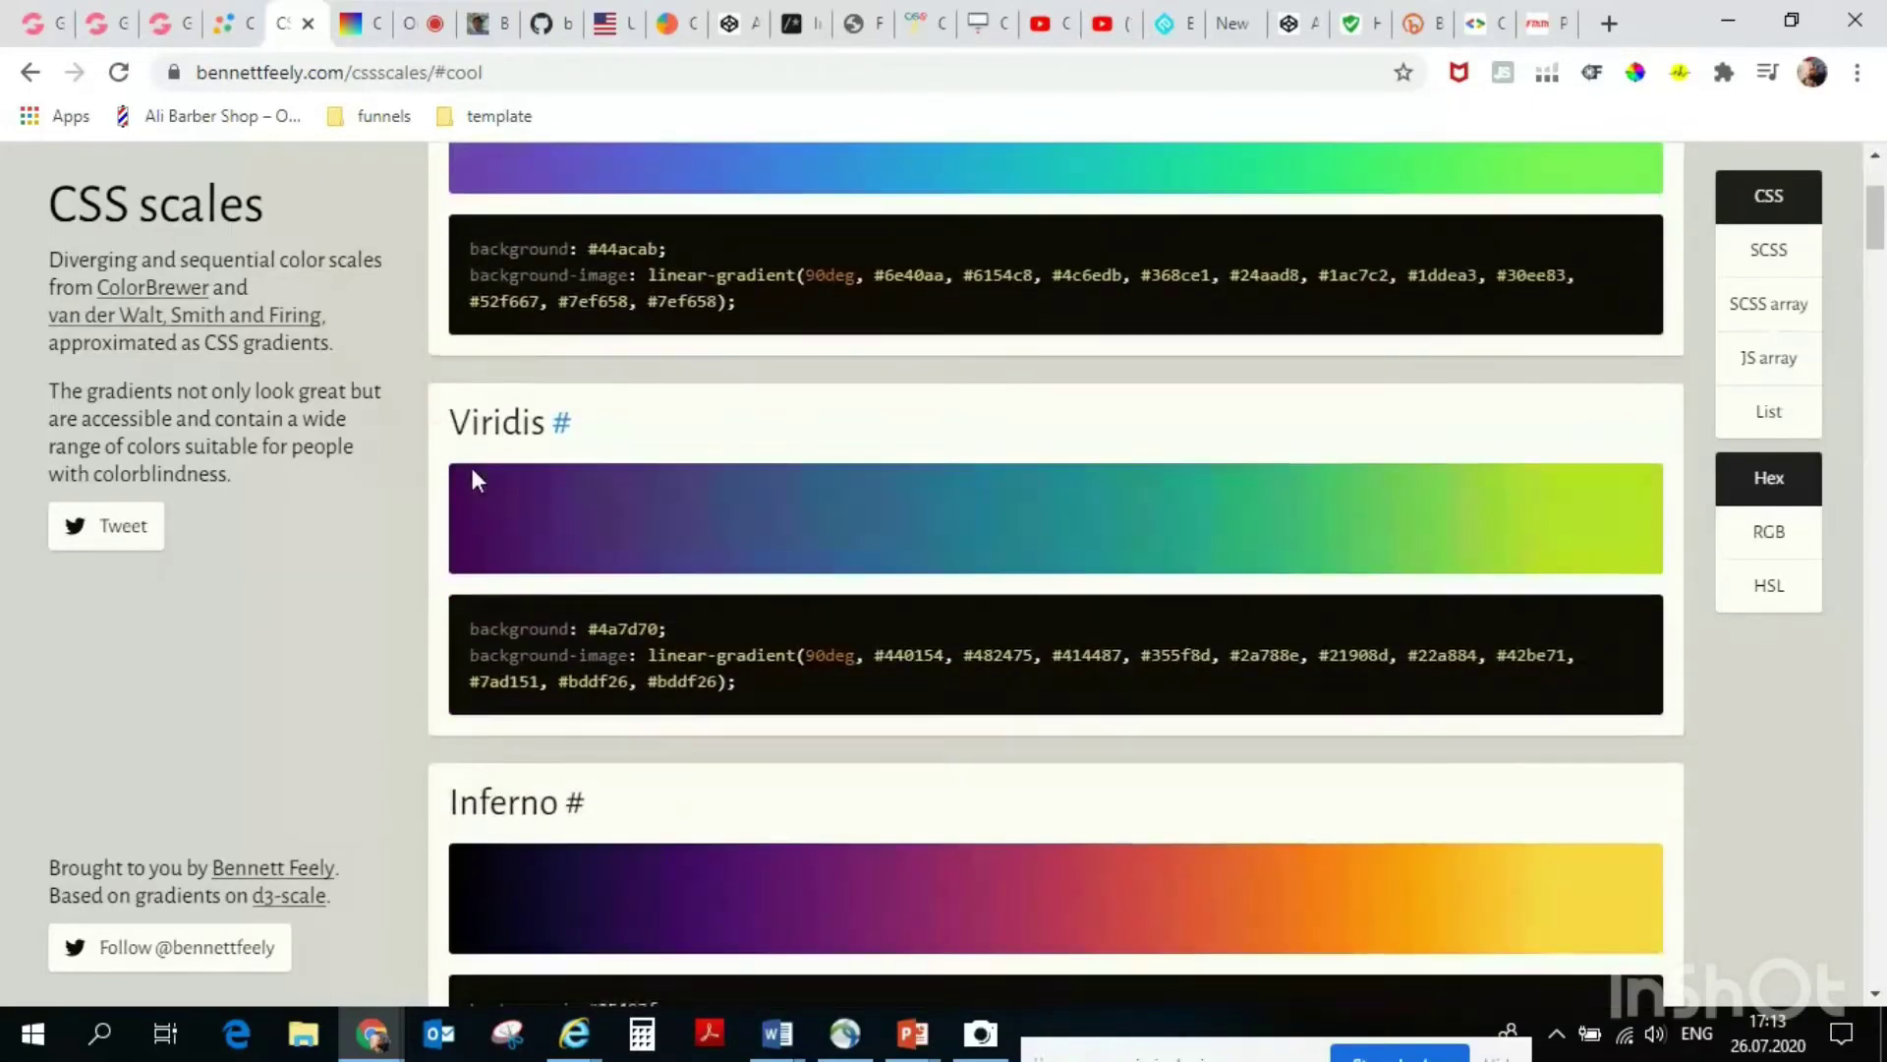
scroll(563, 553, "down", 20)
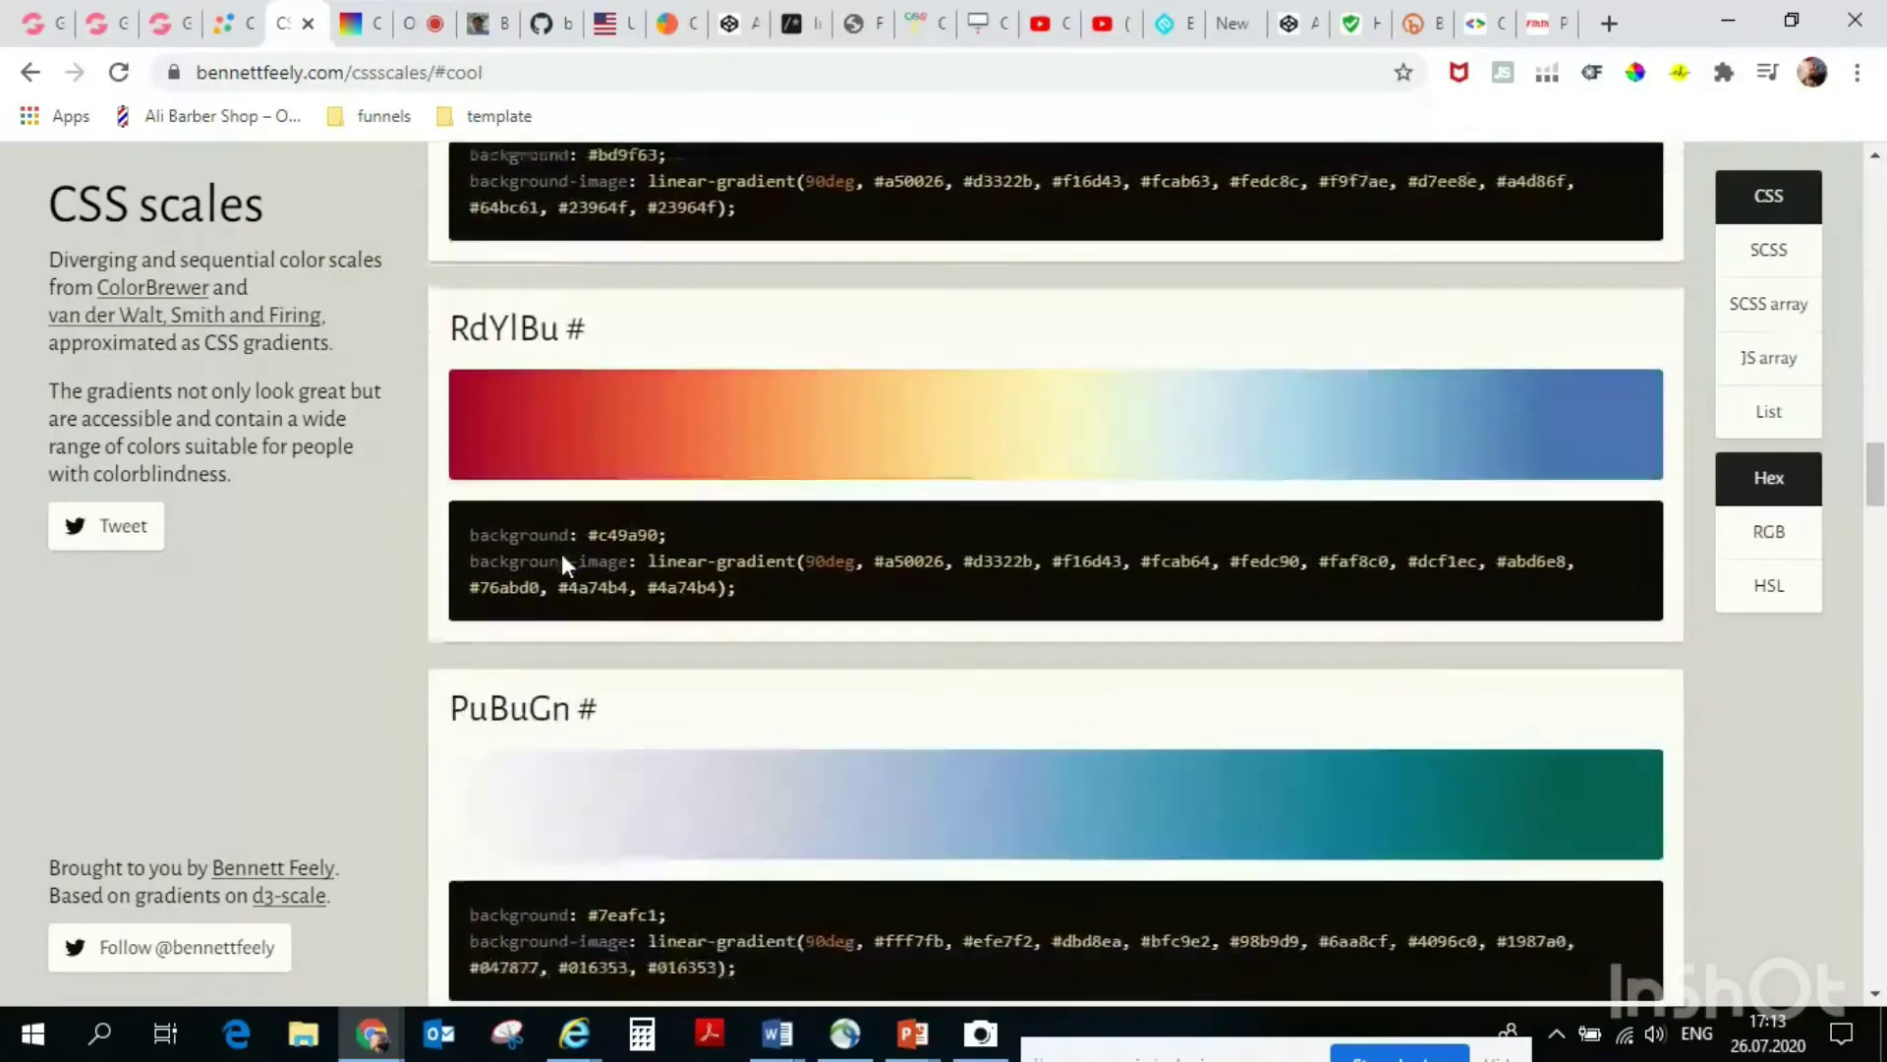
scroll(562, 555, "up", 10)
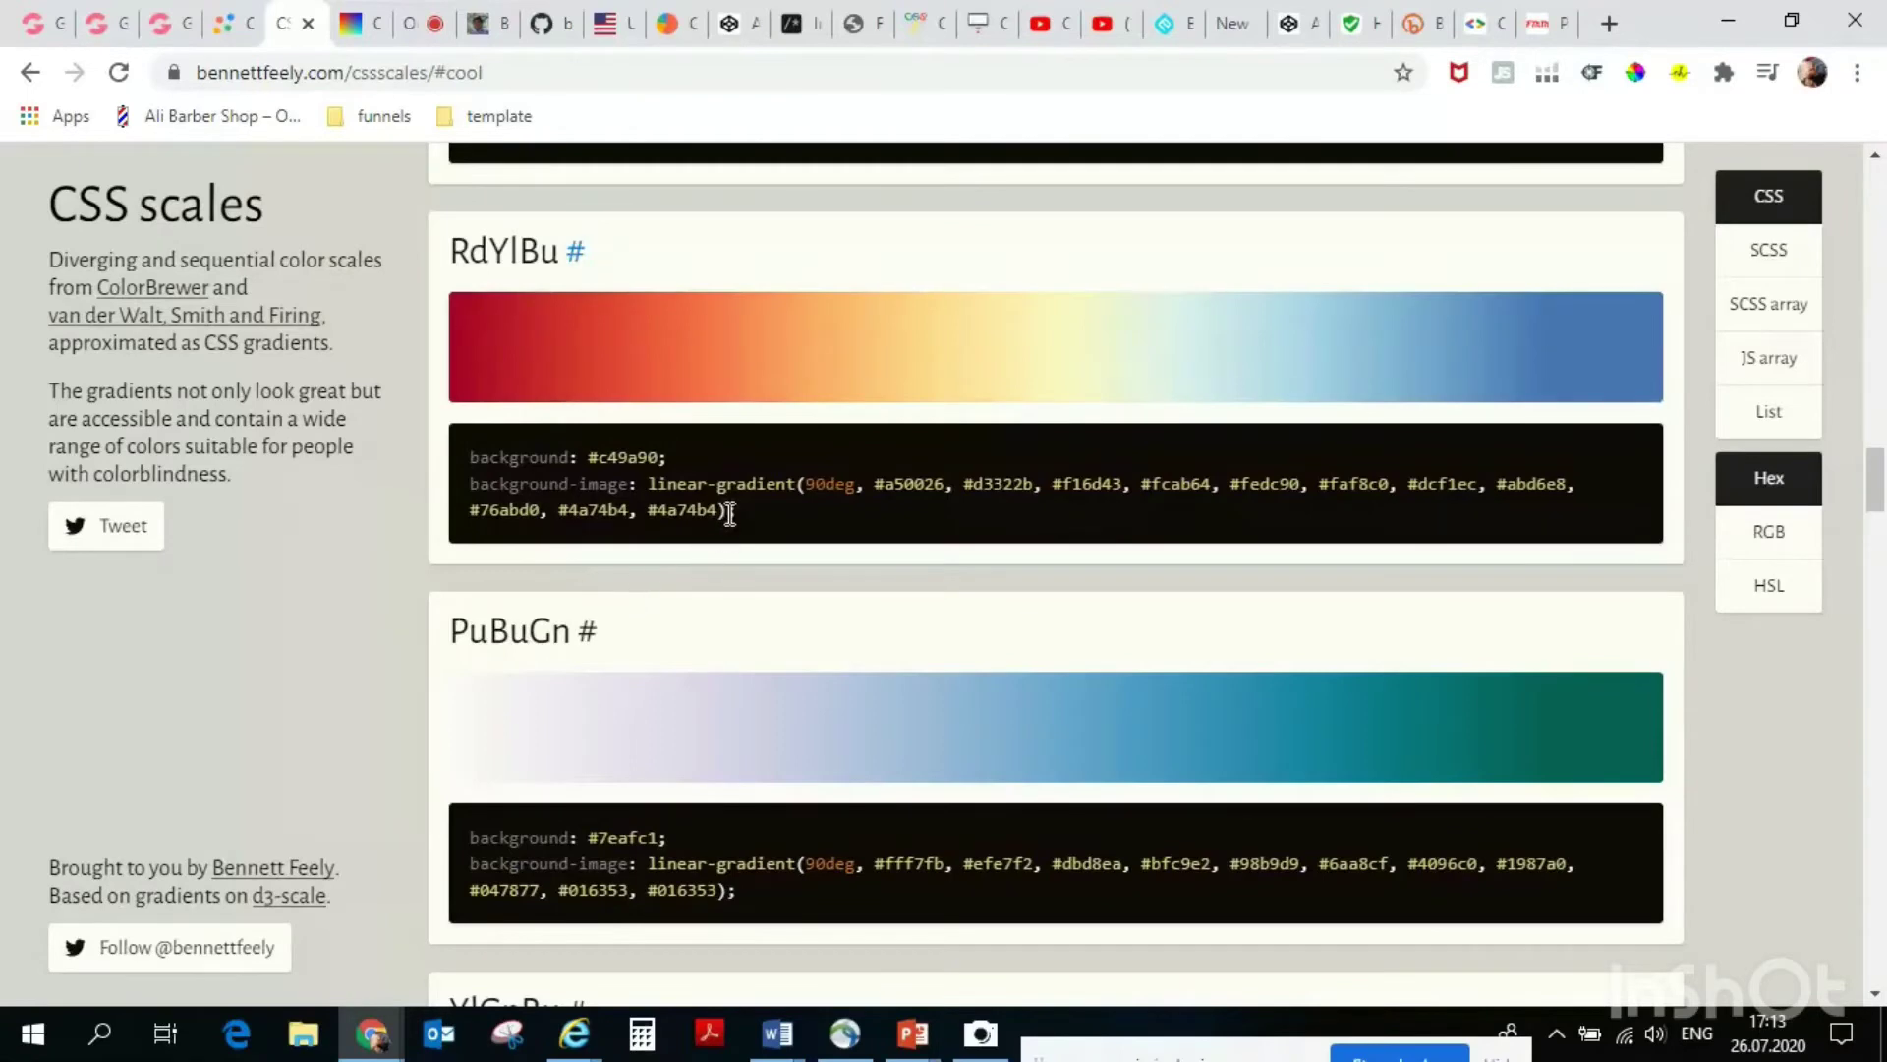
left_click_drag(737, 513, 452, 465)
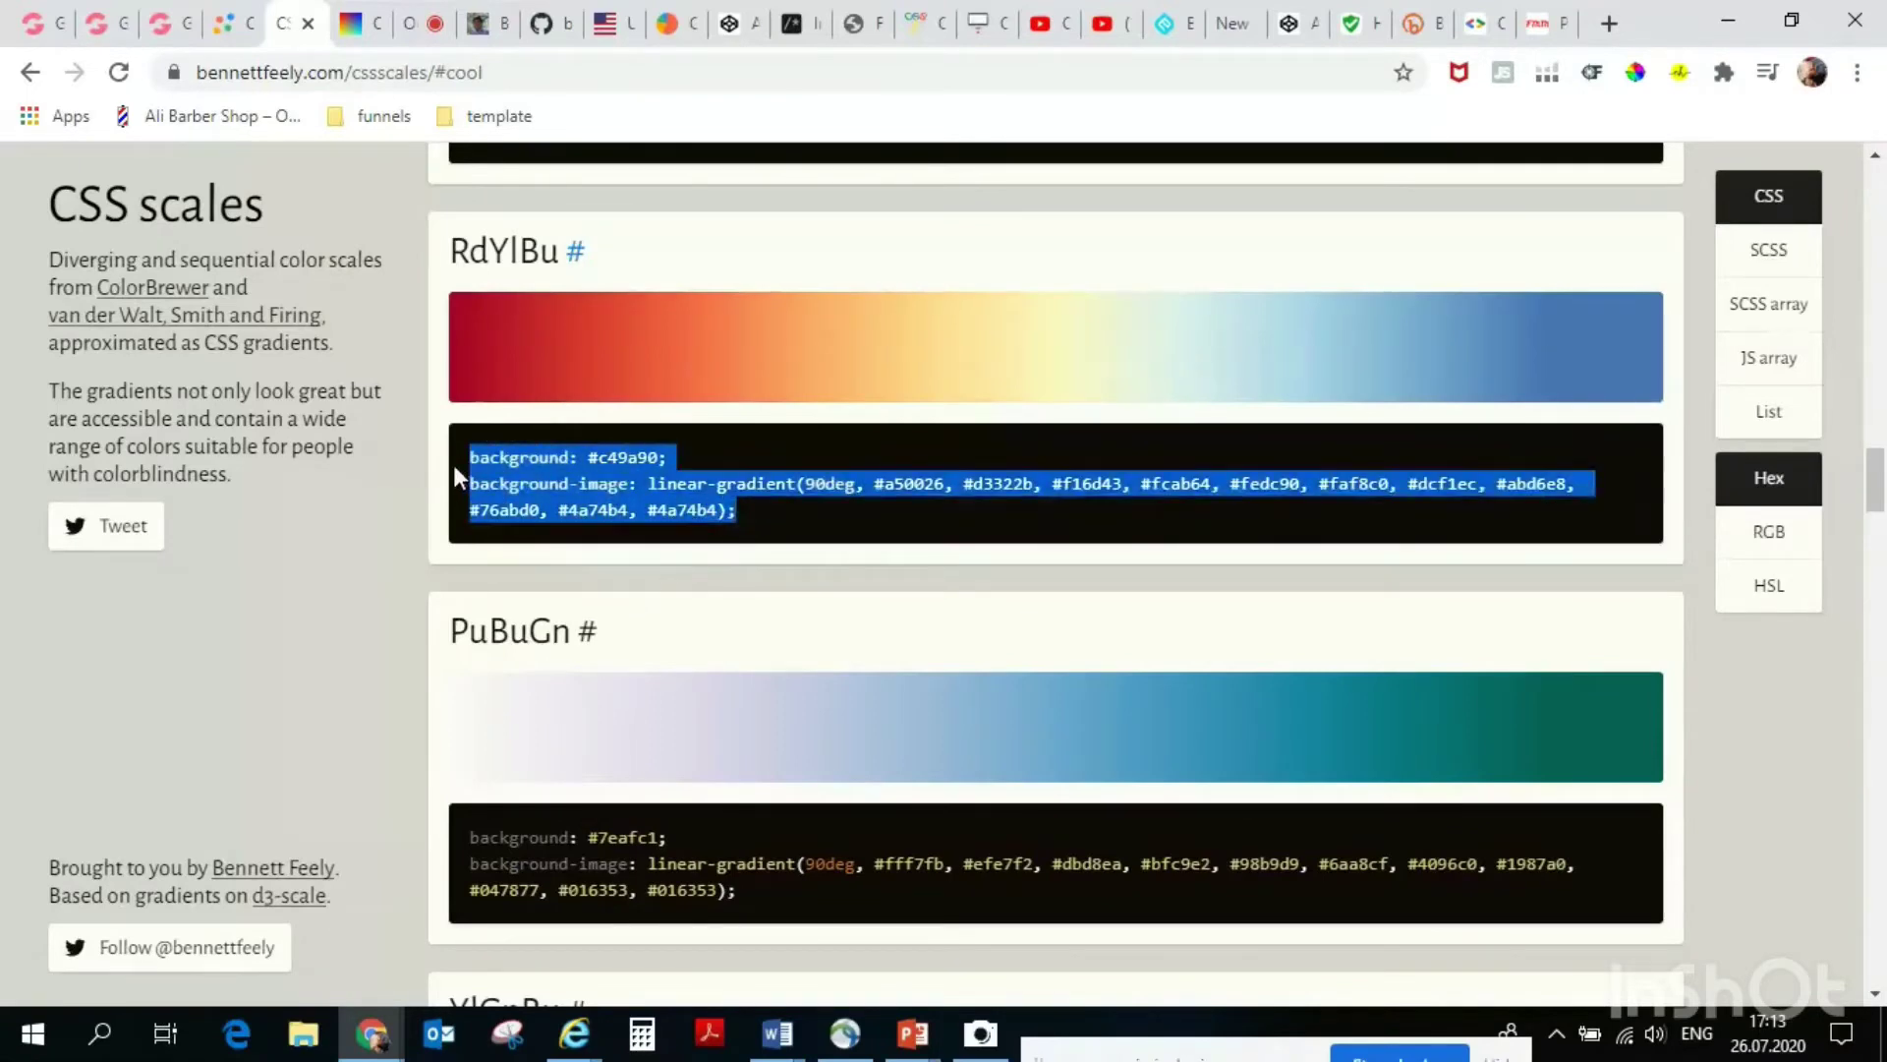
right_click(508, 485)
left_click(558, 501)
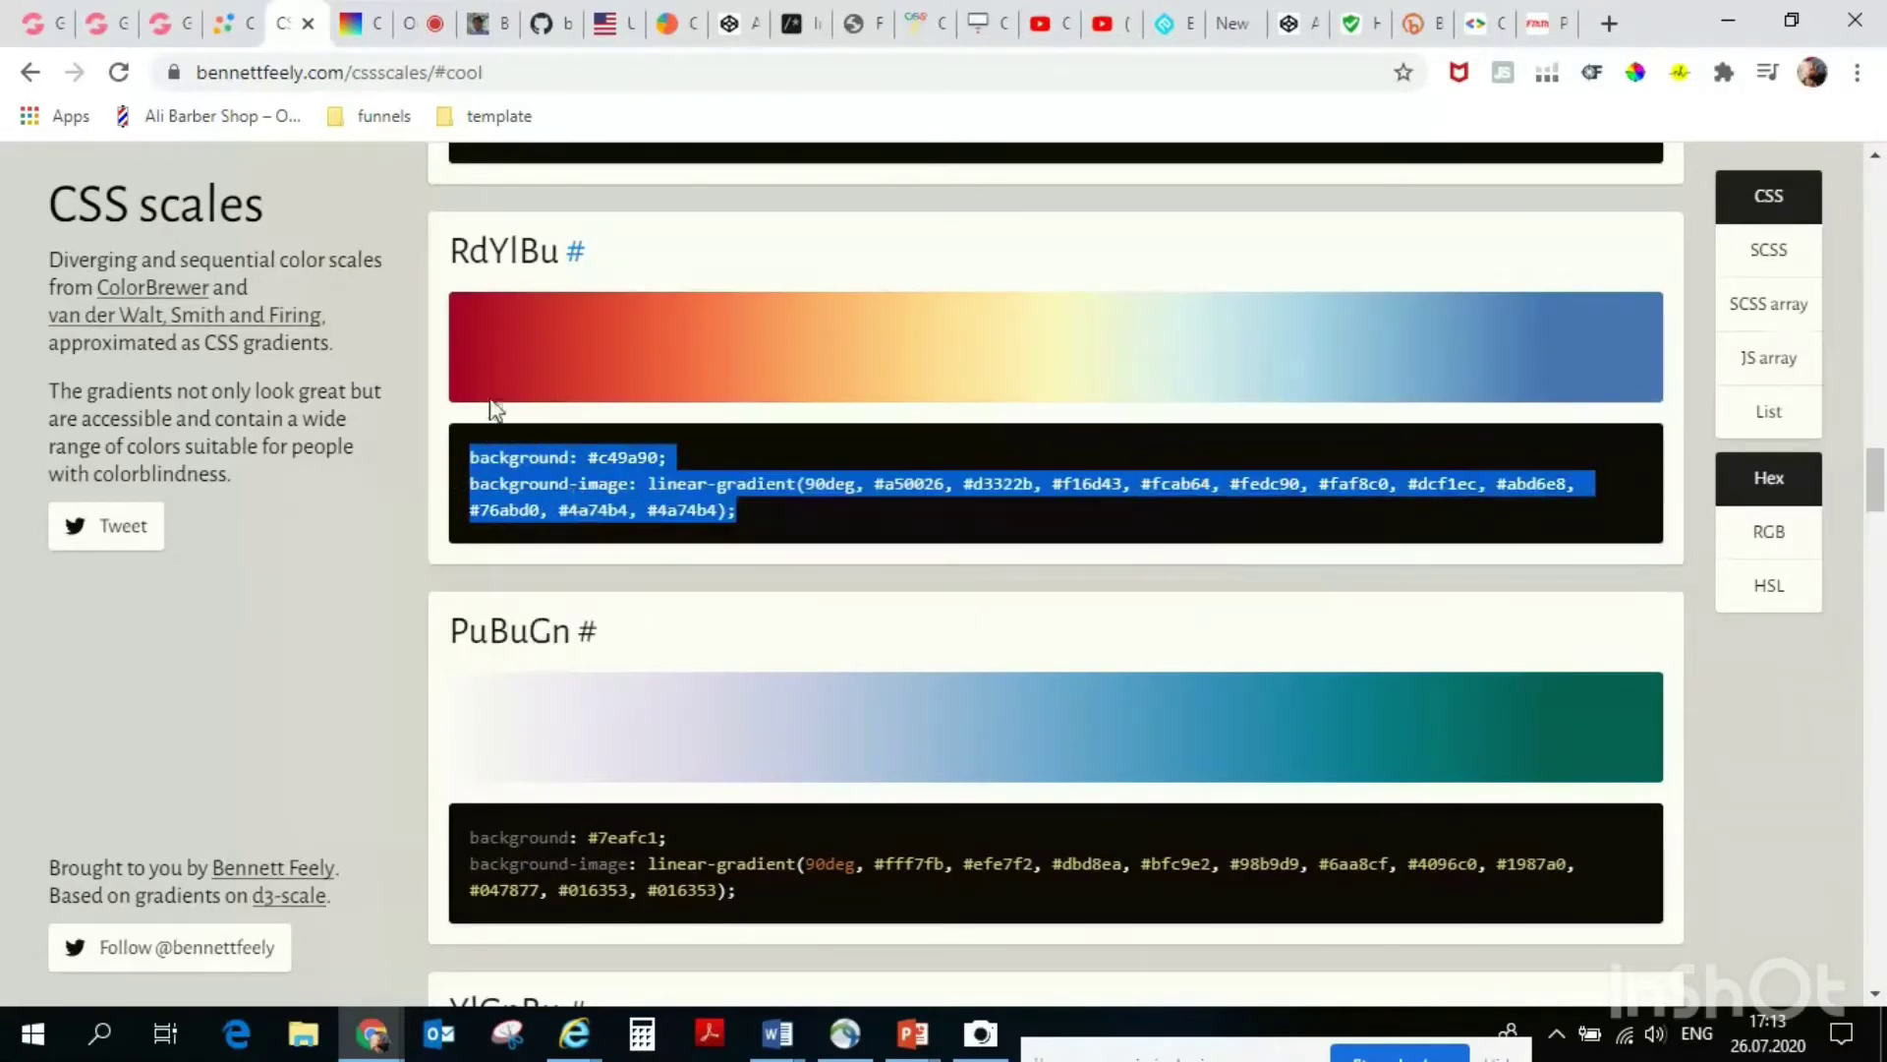
Switch to the GroovePages editor and paste the RdYlBu gradient code into the "Make Your Body Super Flexible" block's custom CSS.
left_click(98, 23)
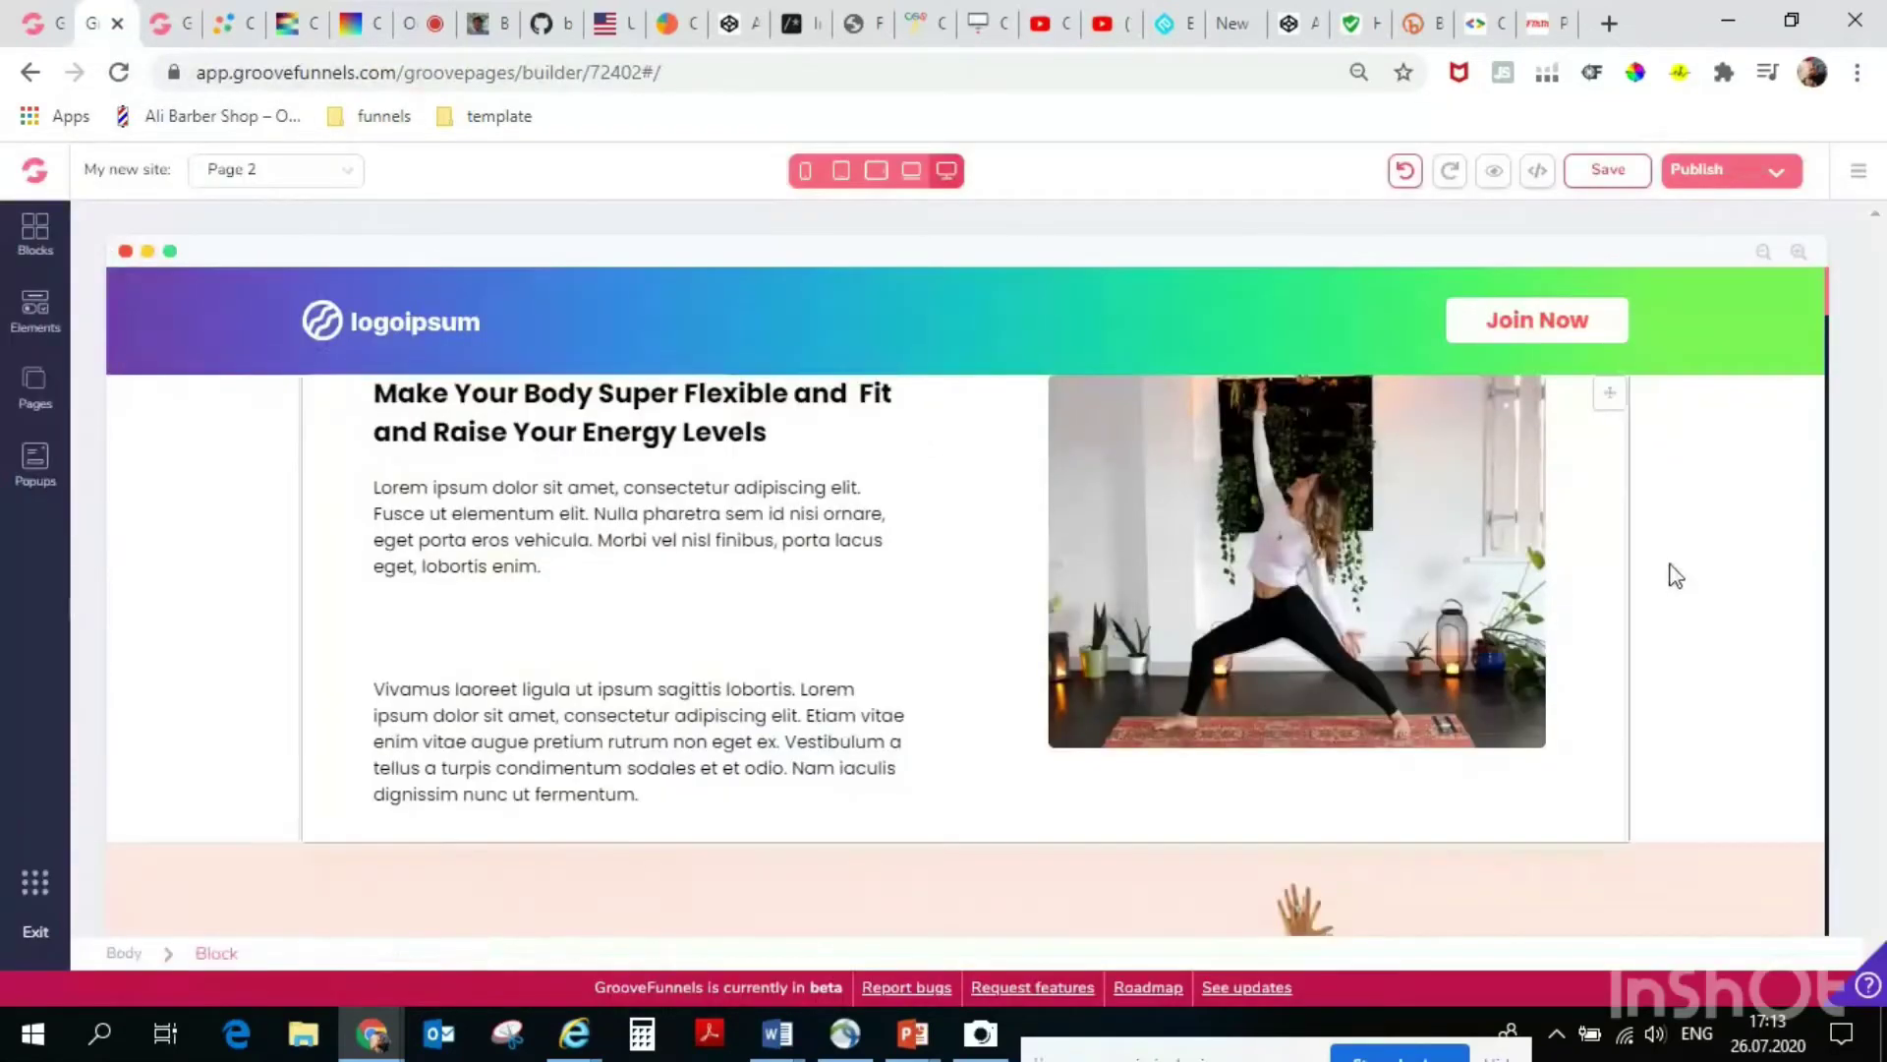
left_click(149, 602)
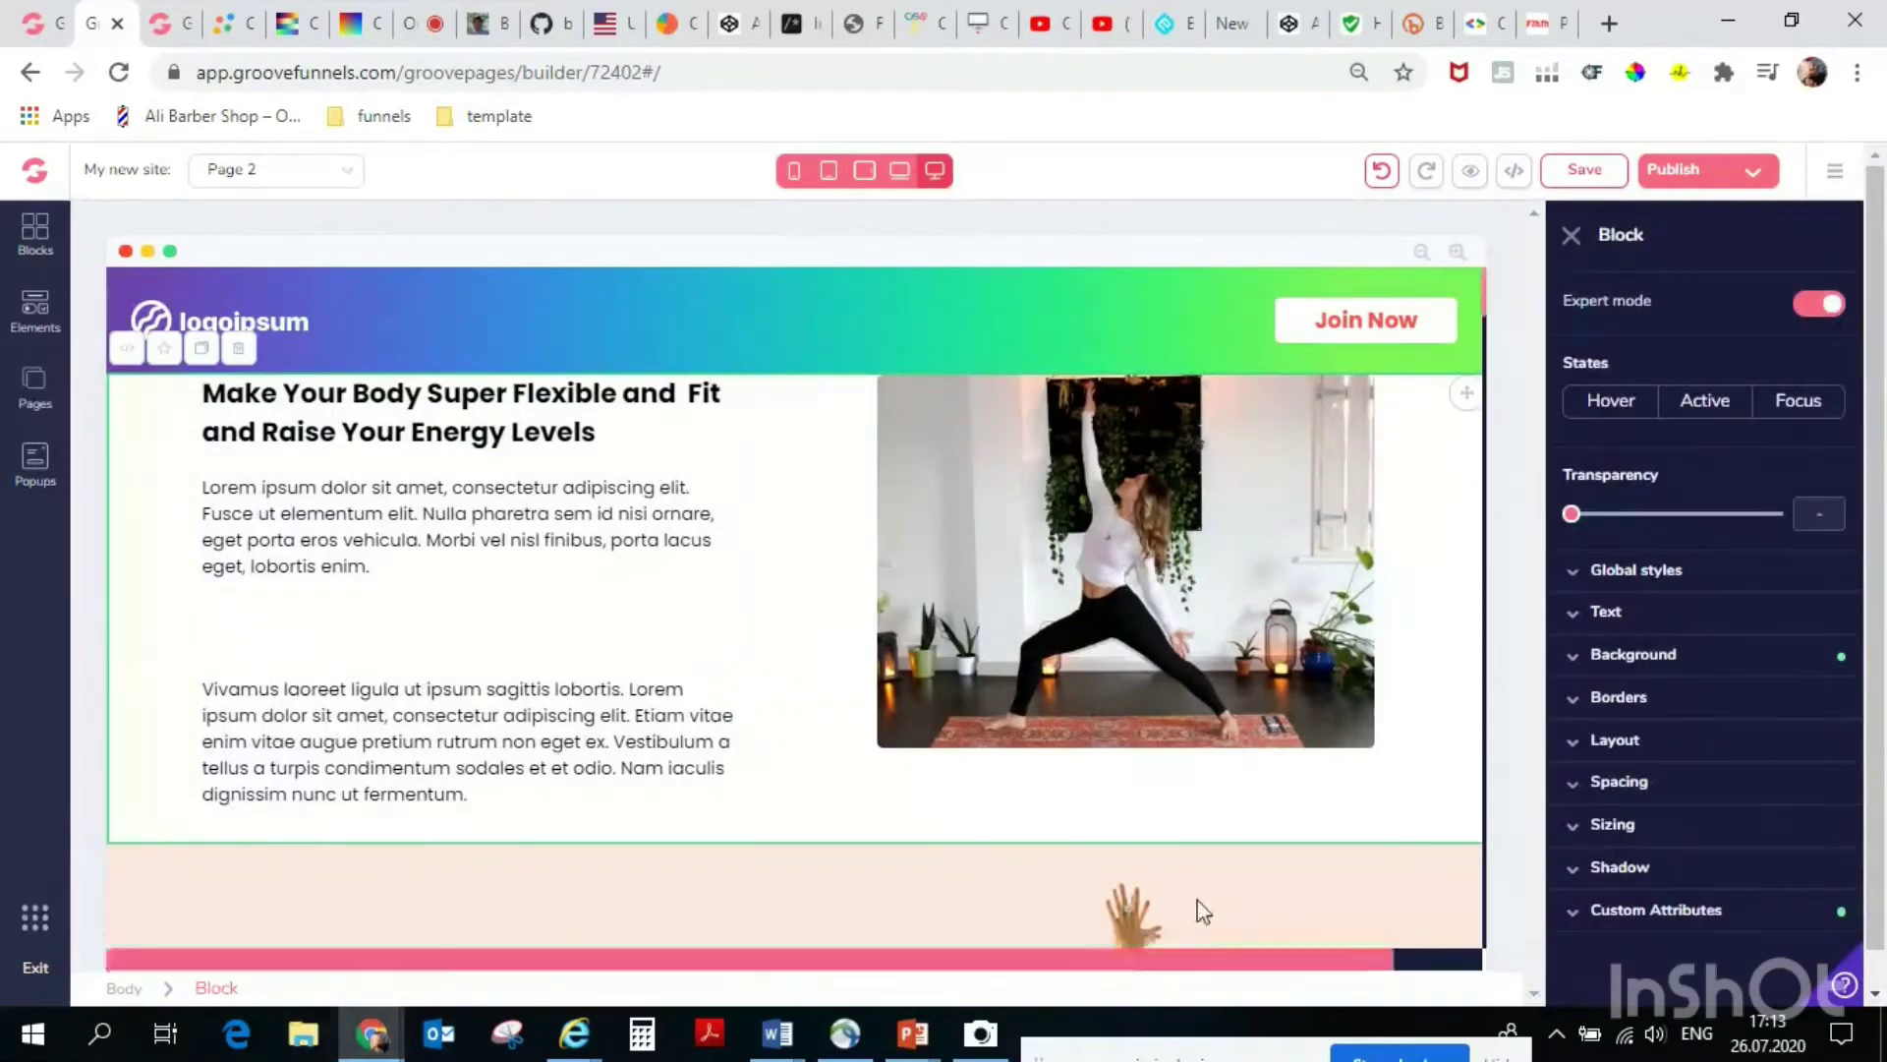
left_click(1584, 909)
scroll(1671, 934, "down", 2)
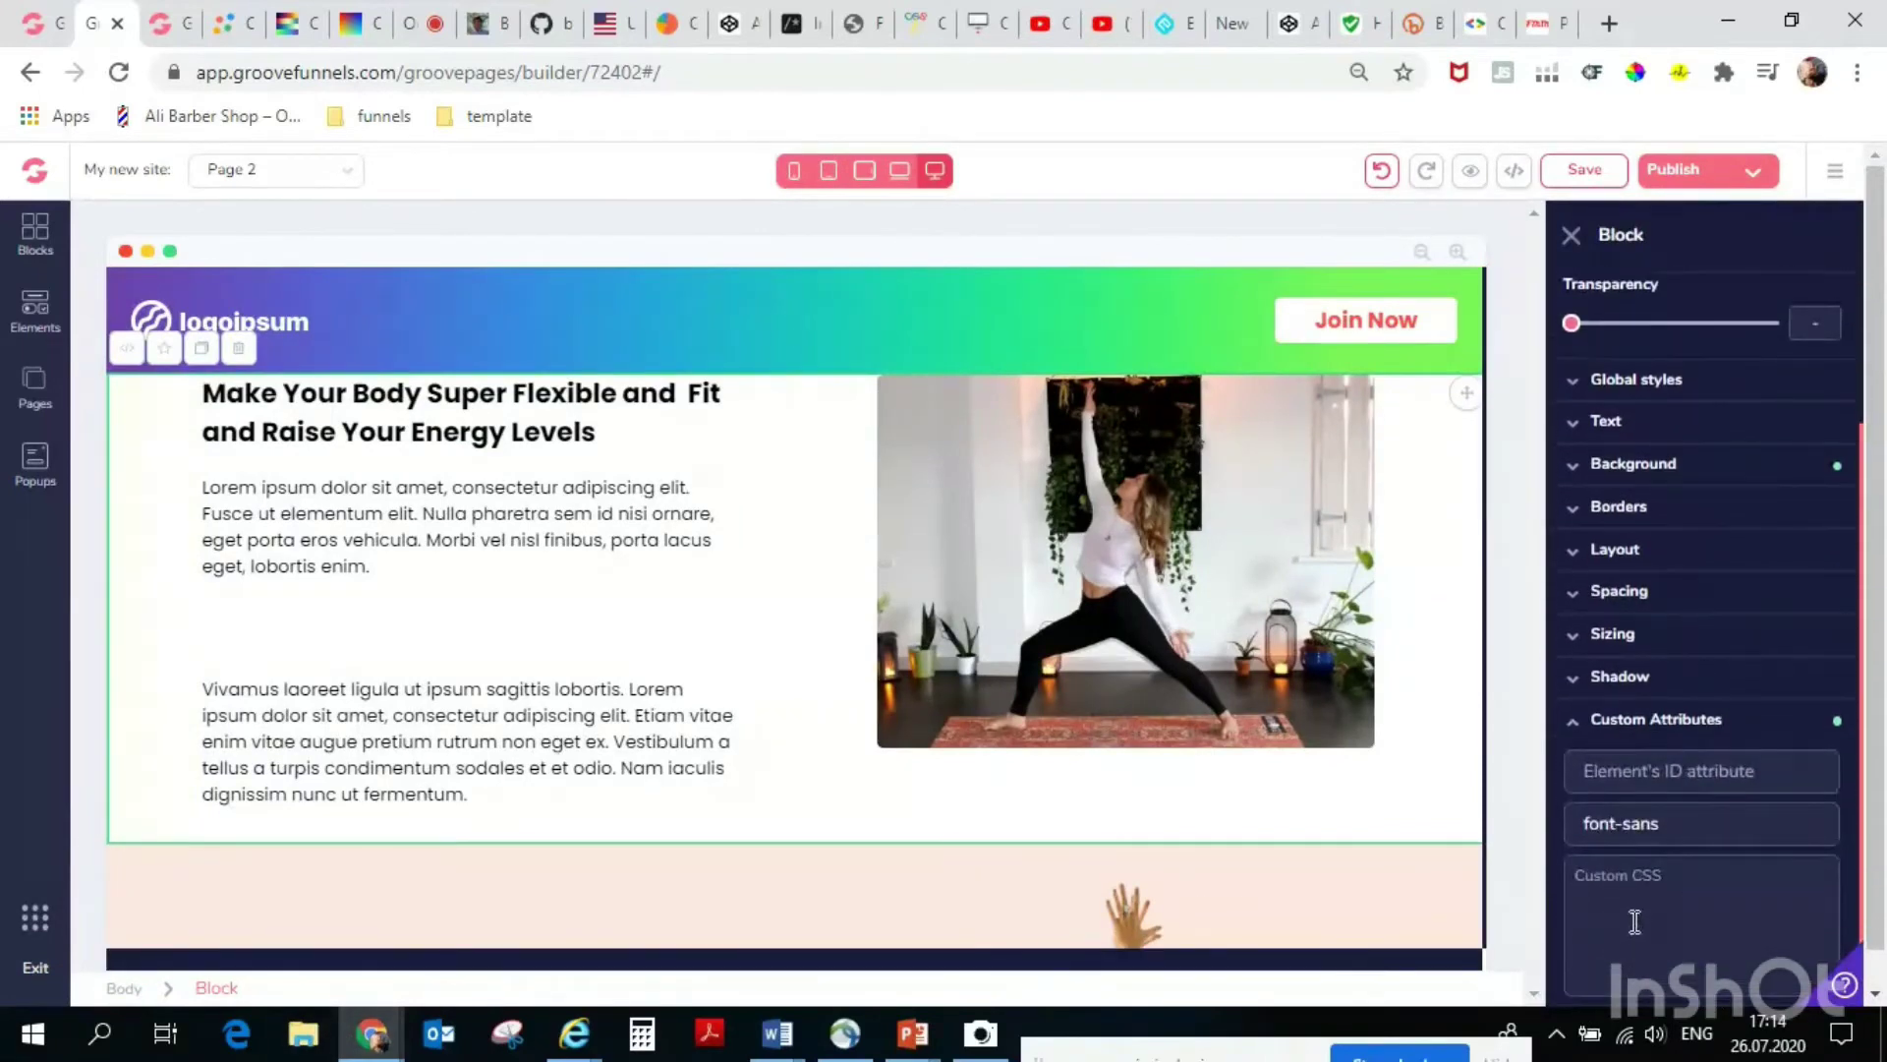
right_click(1593, 893)
left_click(1672, 676)
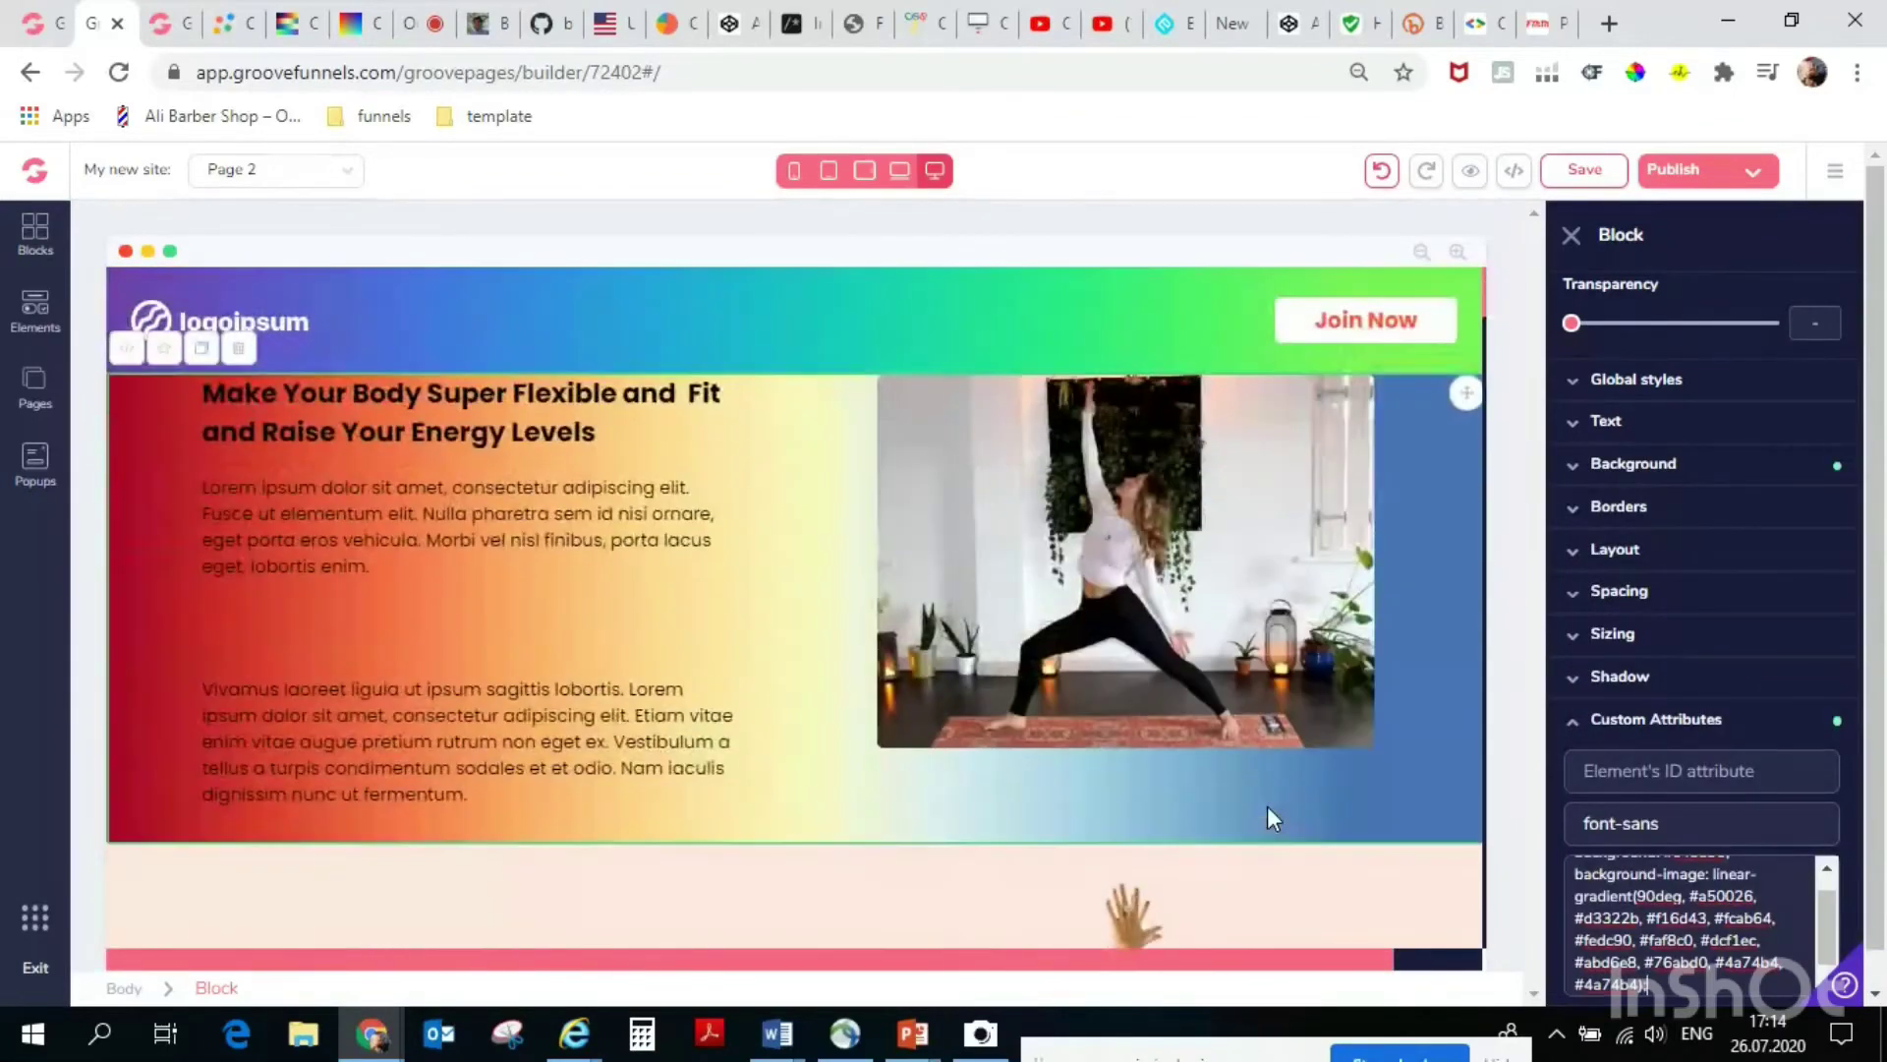
scroll(1268, 808, "down", 4)
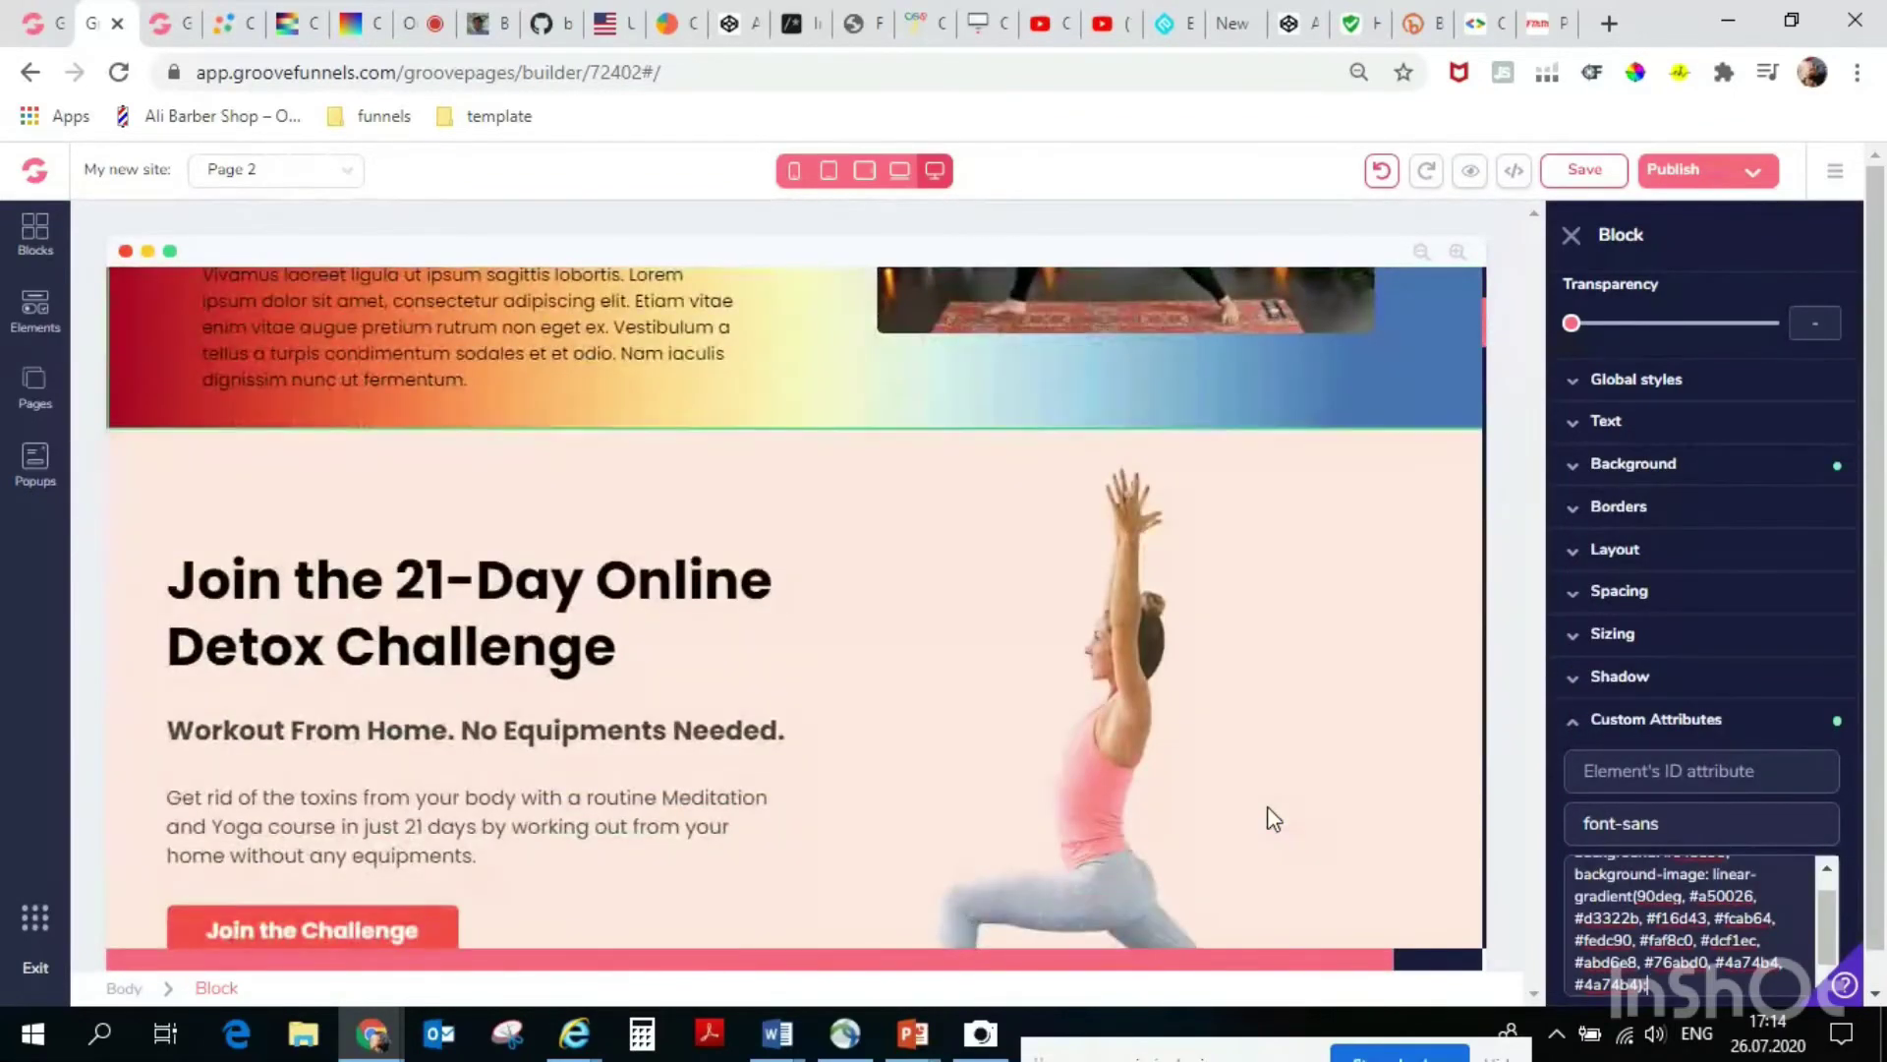
scroll(1273, 819, "up", 4)
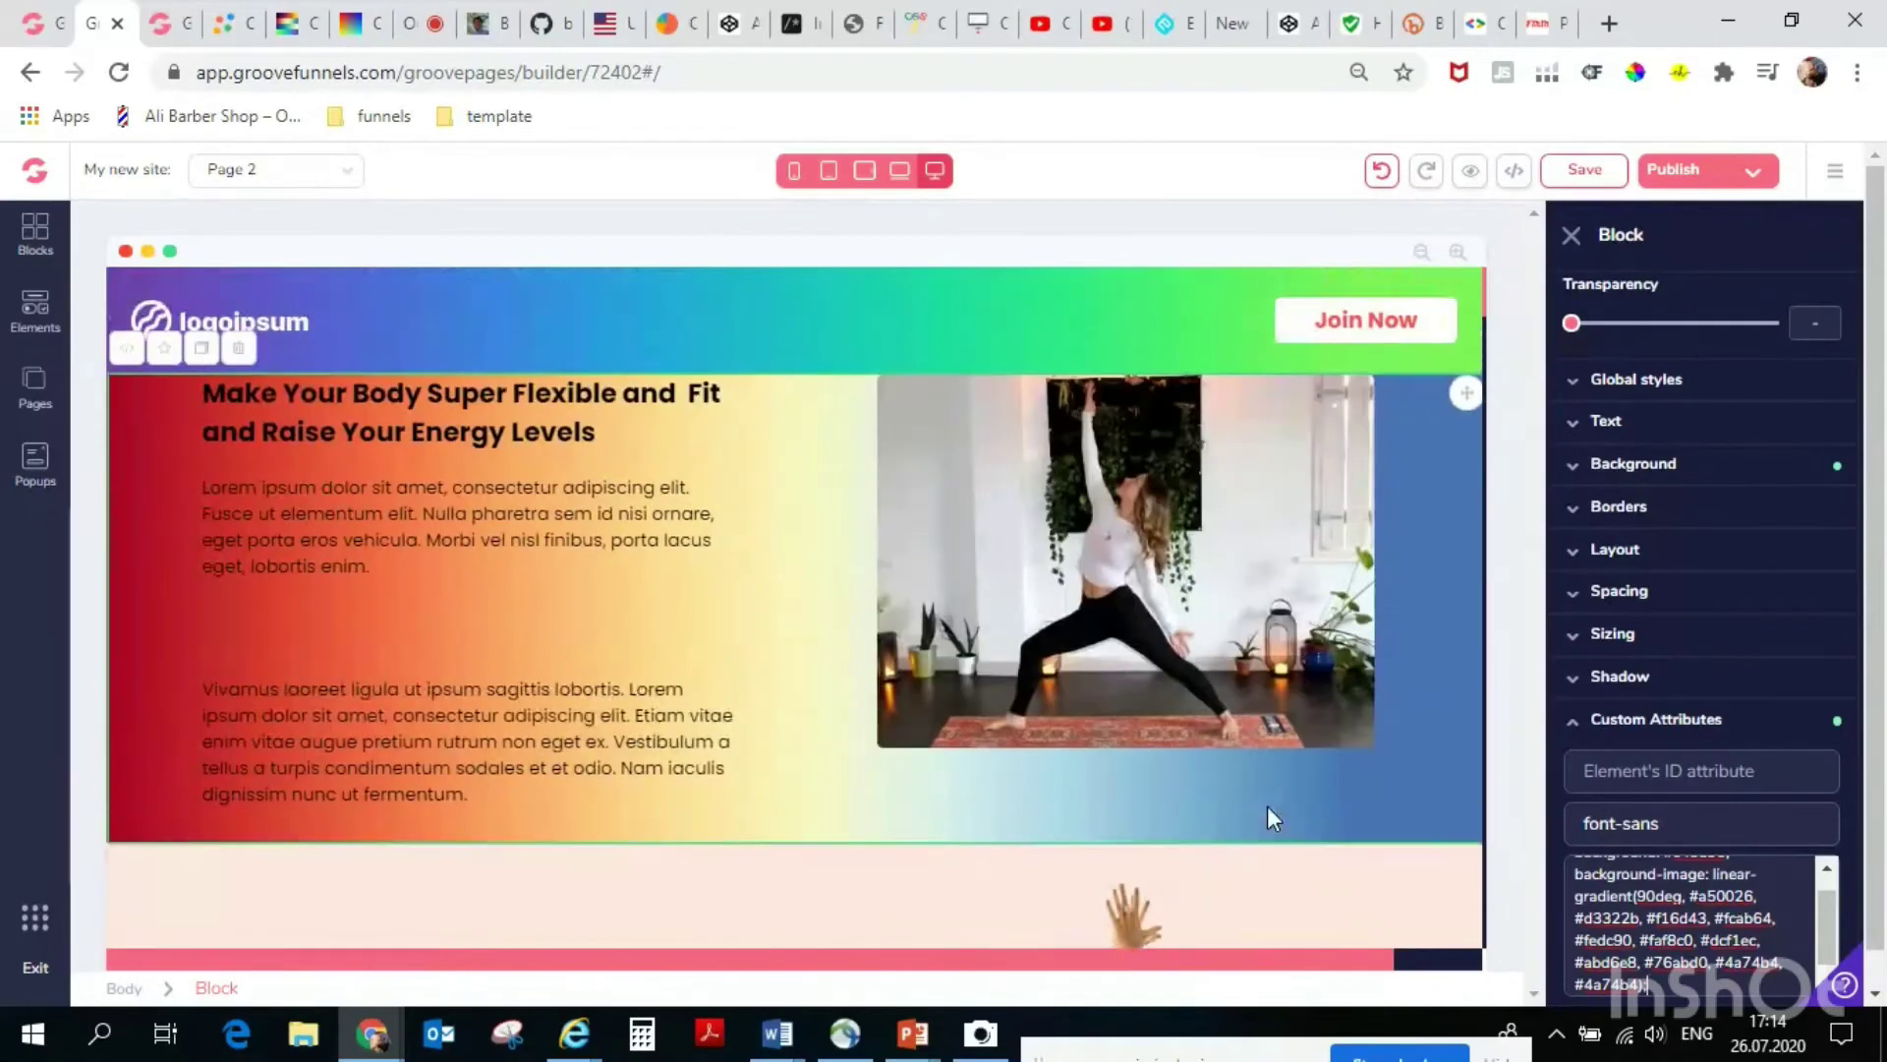
Inspect the navbar's custom attributes and its source code, closing the source editor without saving.
left_click(904, 324)
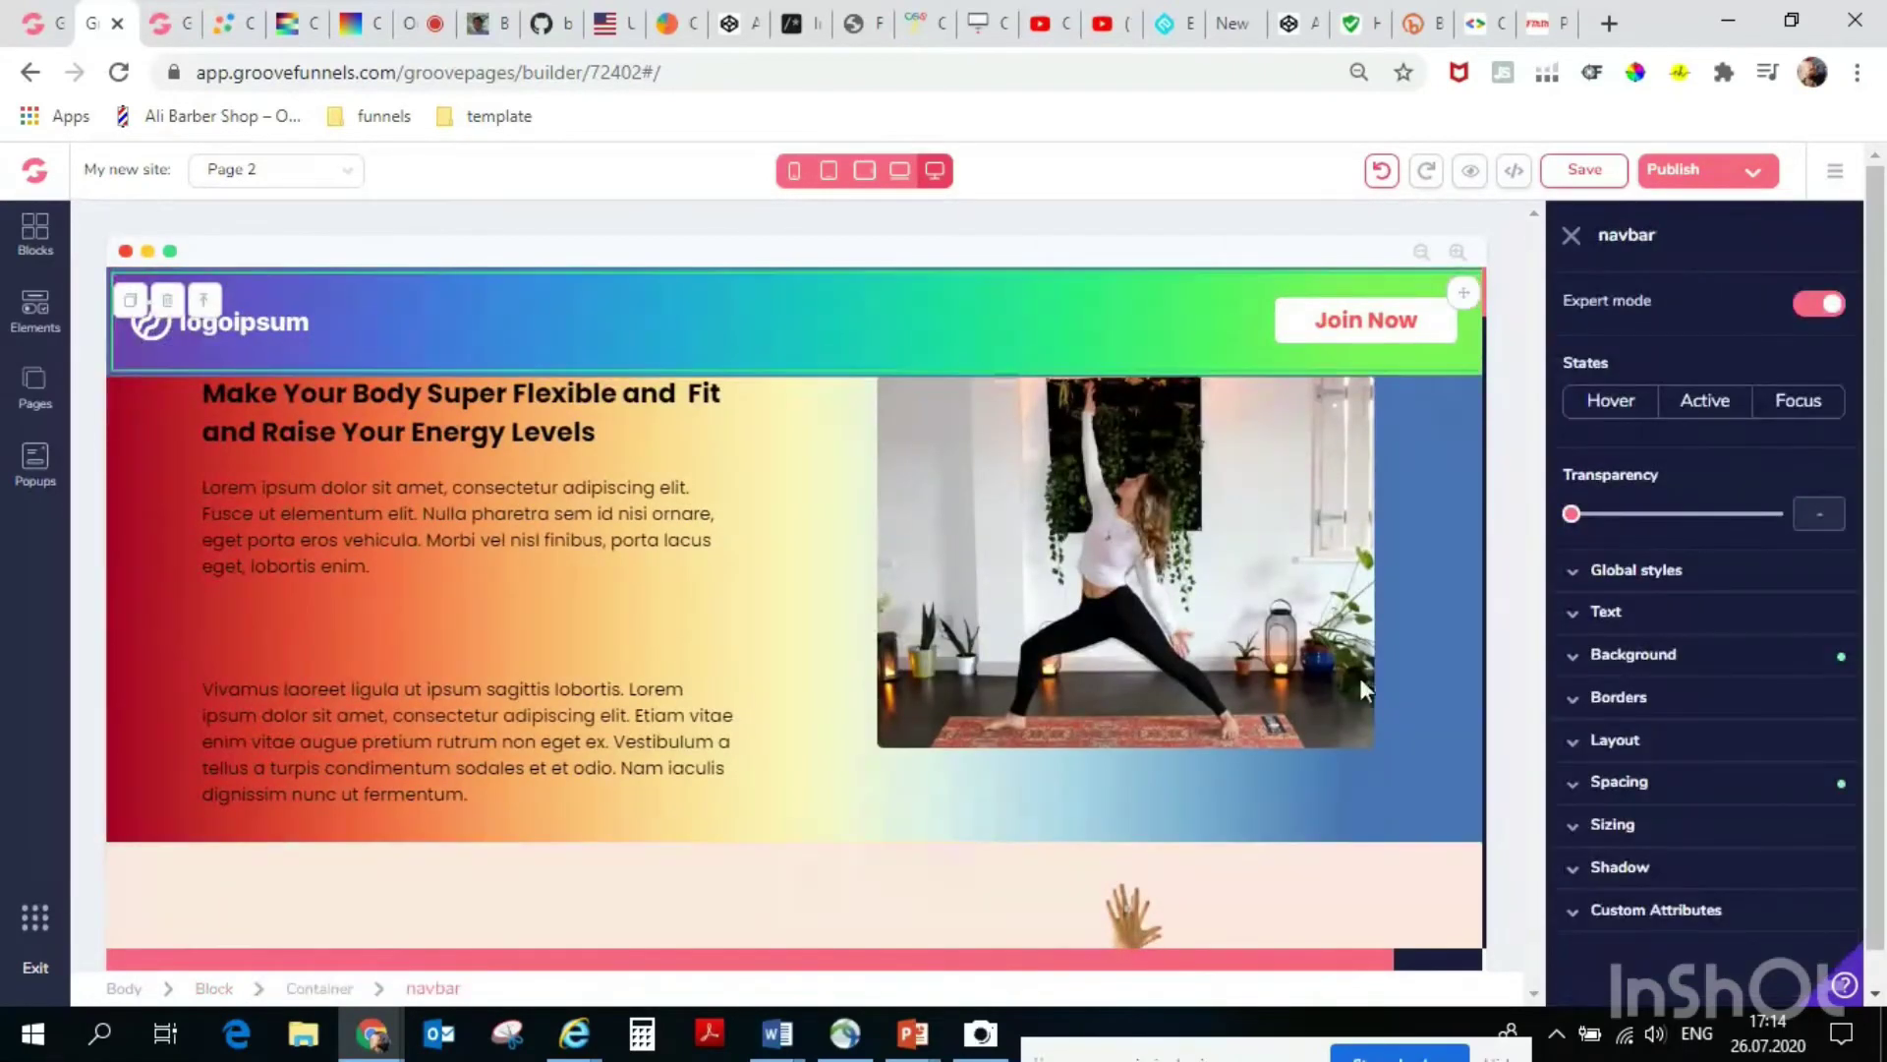
left_click(1583, 912)
scroll(1687, 934, "down", 2)
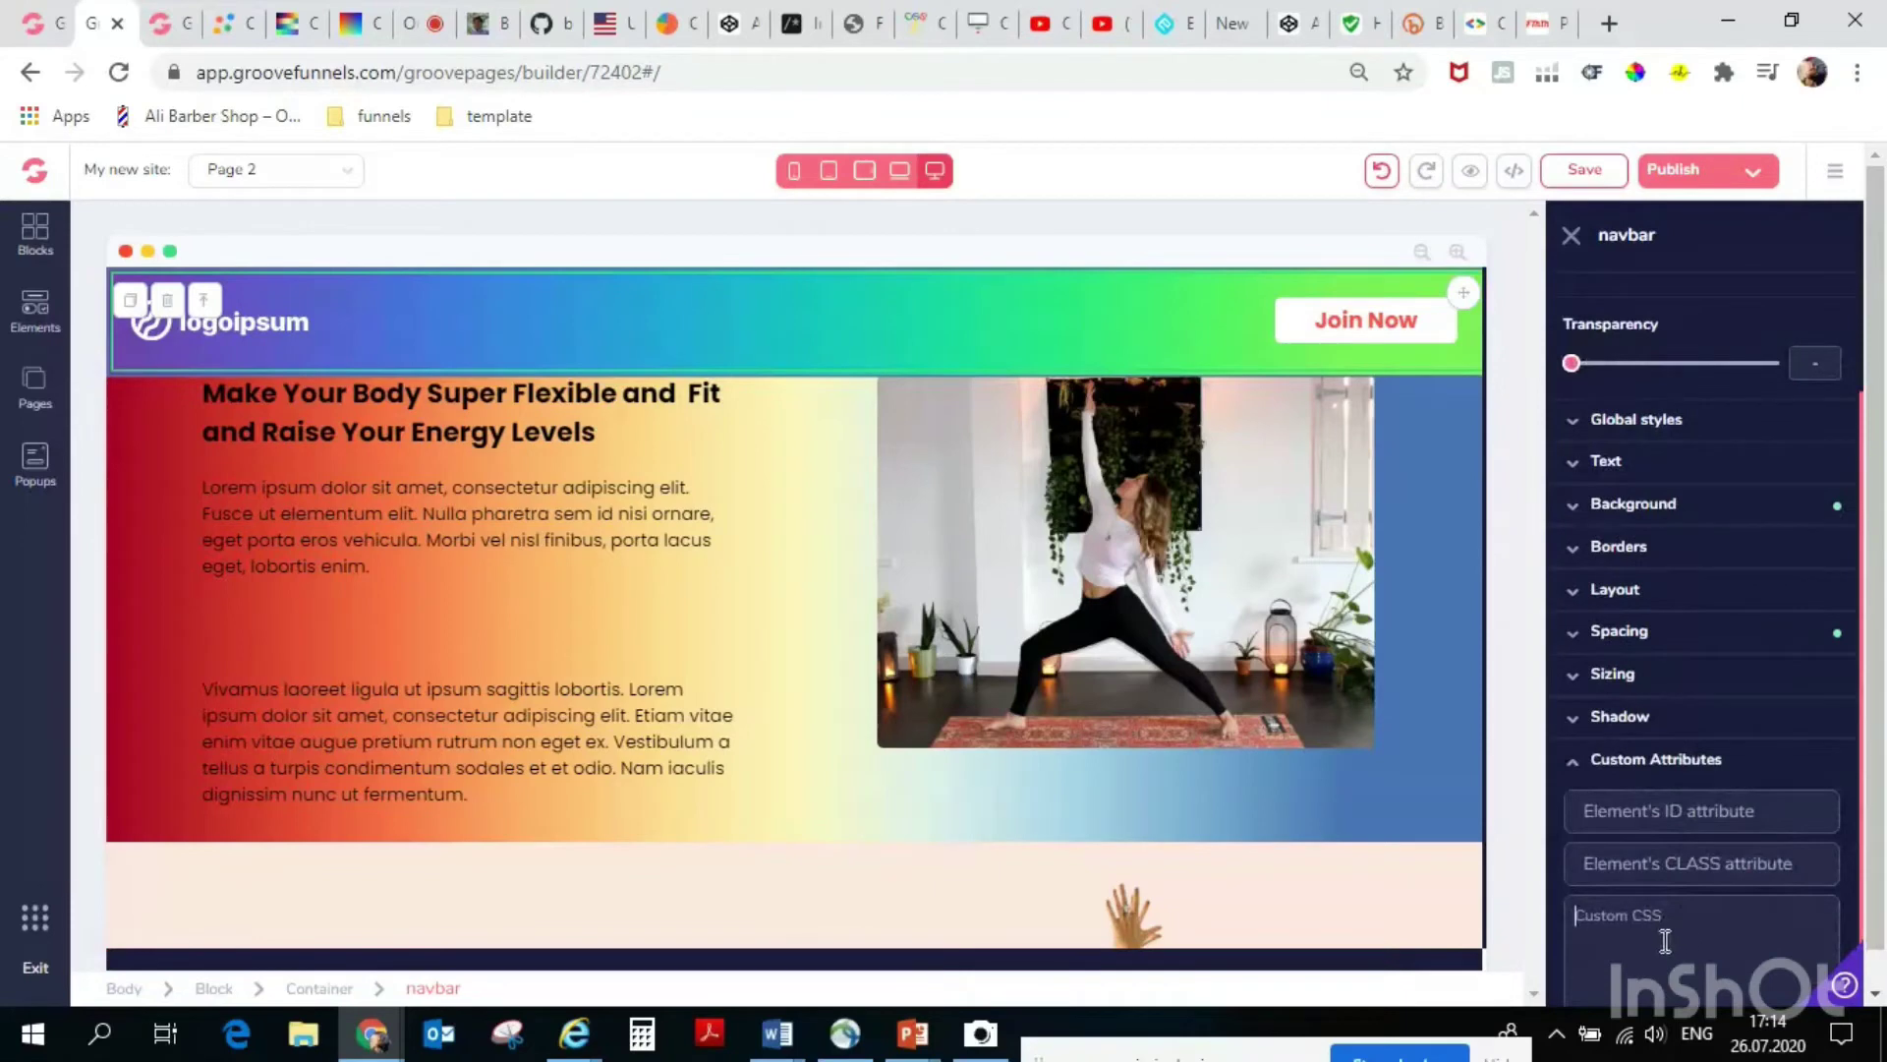
left_click(1572, 237)
left_click(1097, 333)
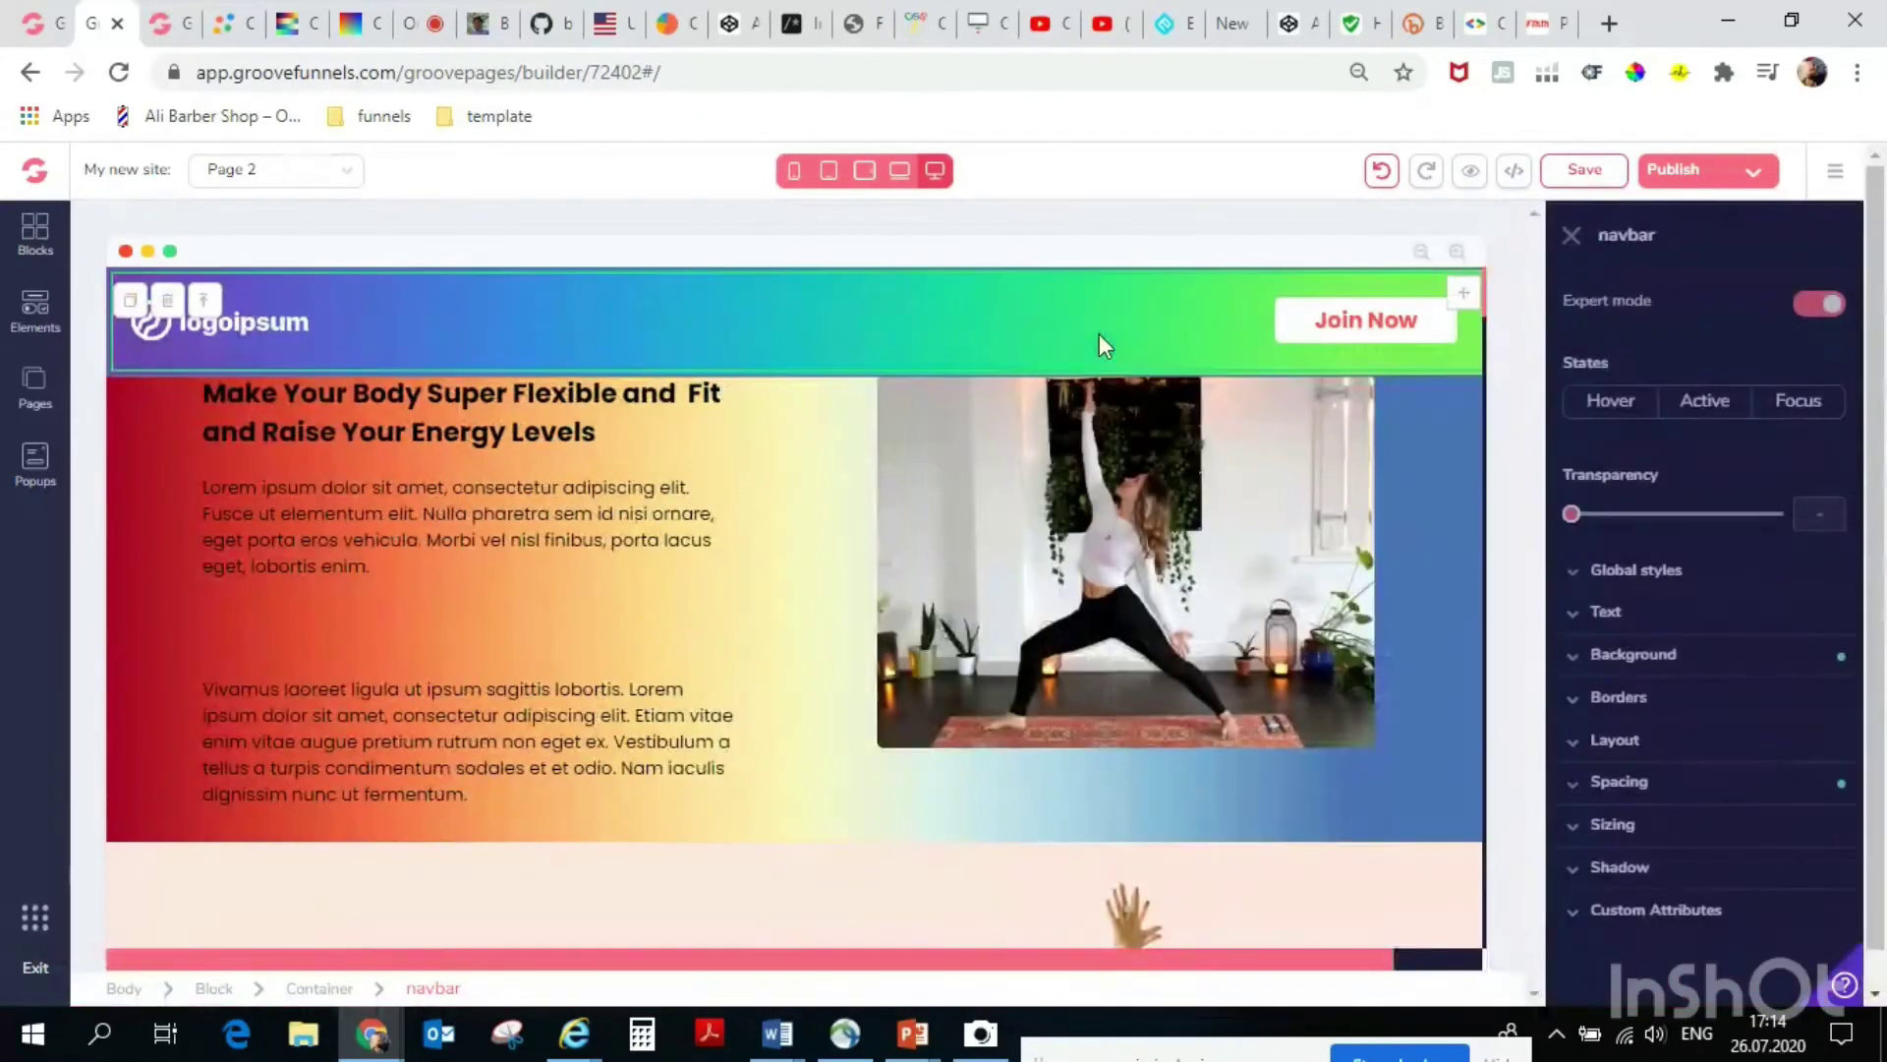
left_click(1513, 172)
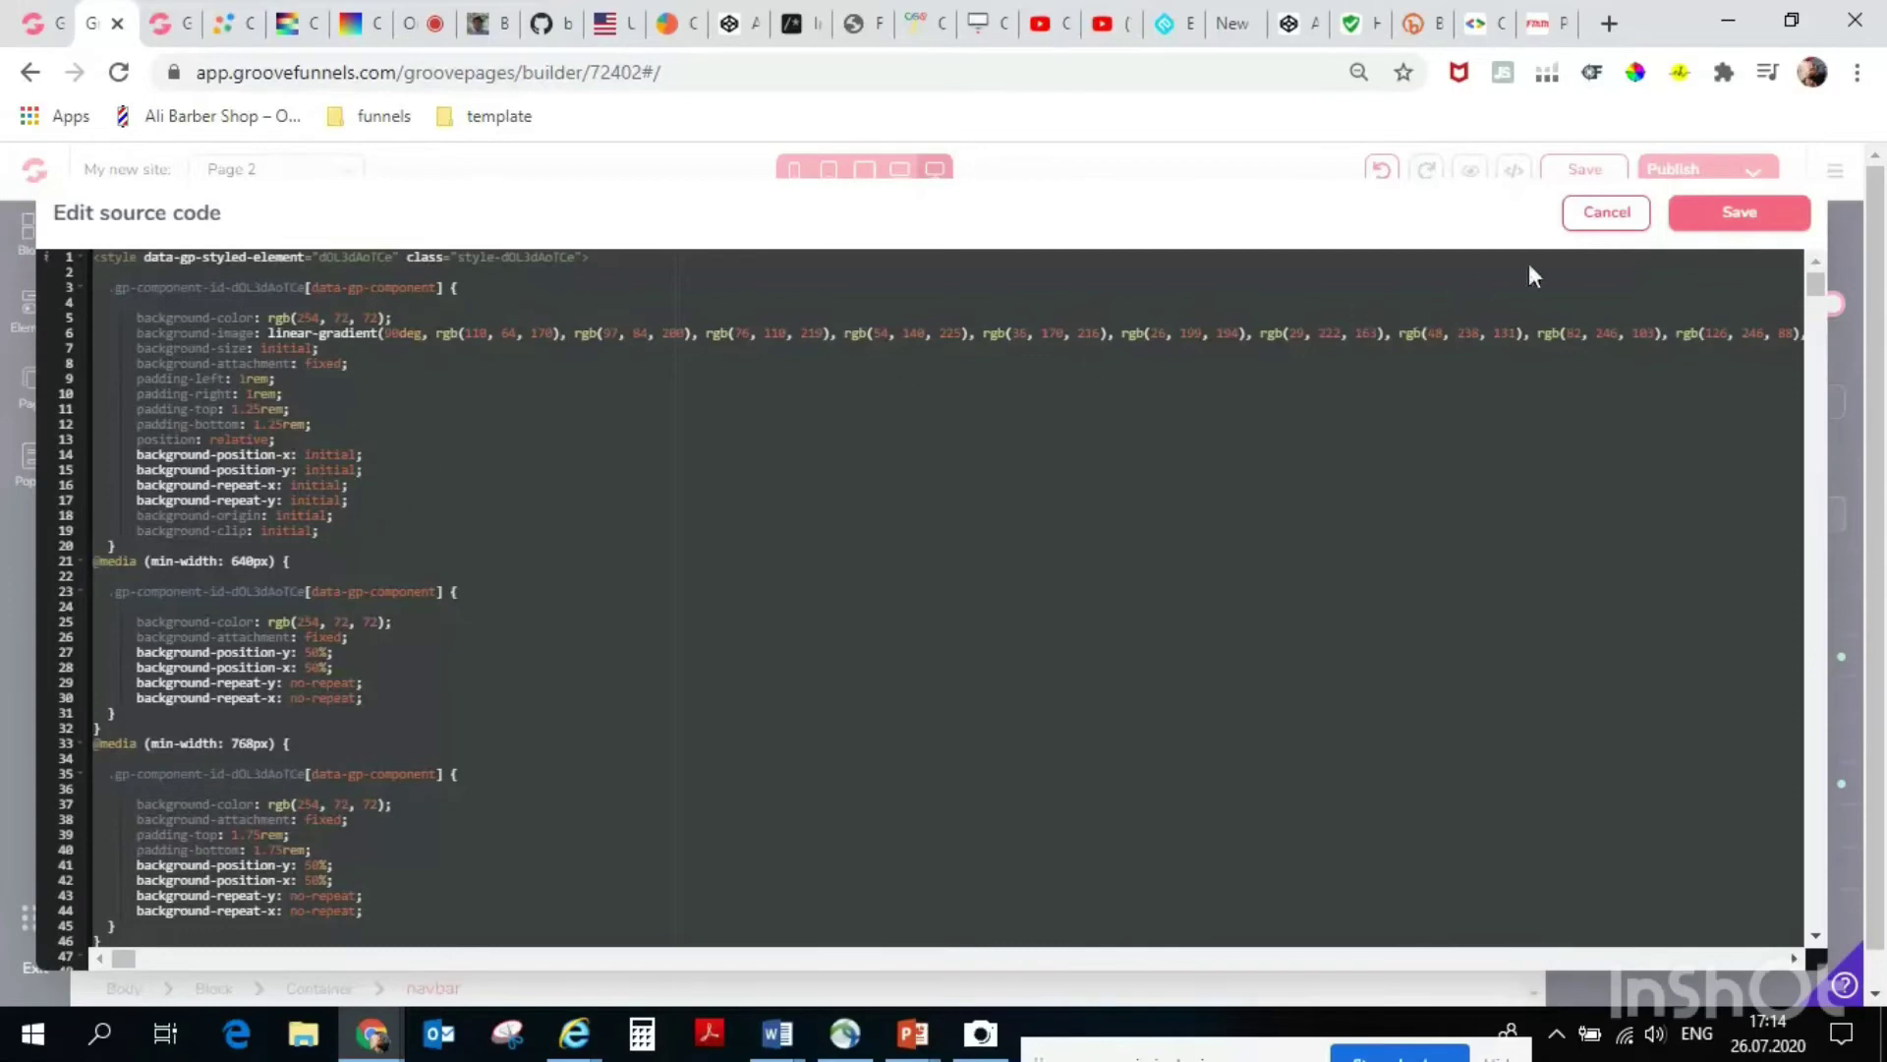
left_click(1601, 214)
Examine the gradient code in the custom CSS of the "Make Your Body Super Flexible" block.
left_click(1466, 798)
left_click(1654, 909)
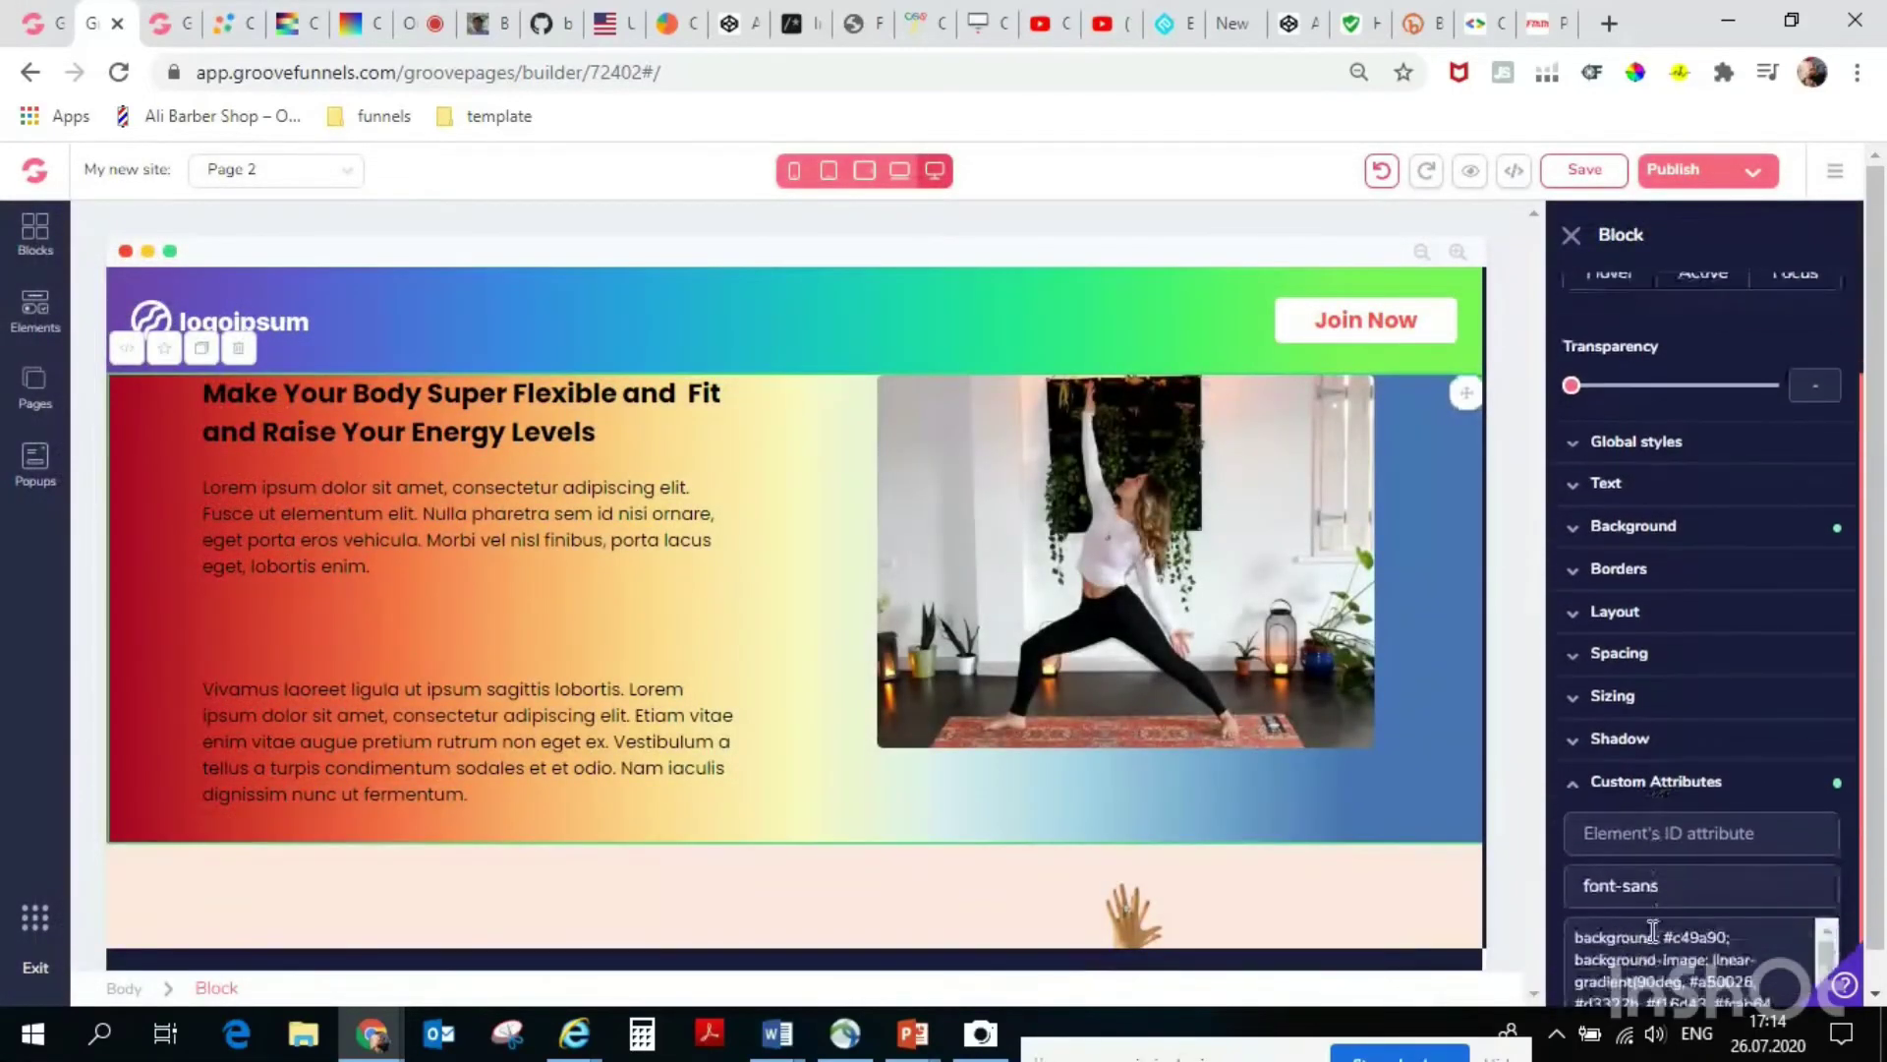
scroll(1652, 944, "down", 1)
scroll(1641, 946, "up", 1)
scroll(1710, 980, "down", 1)
scroll(1695, 973, "up", 1)
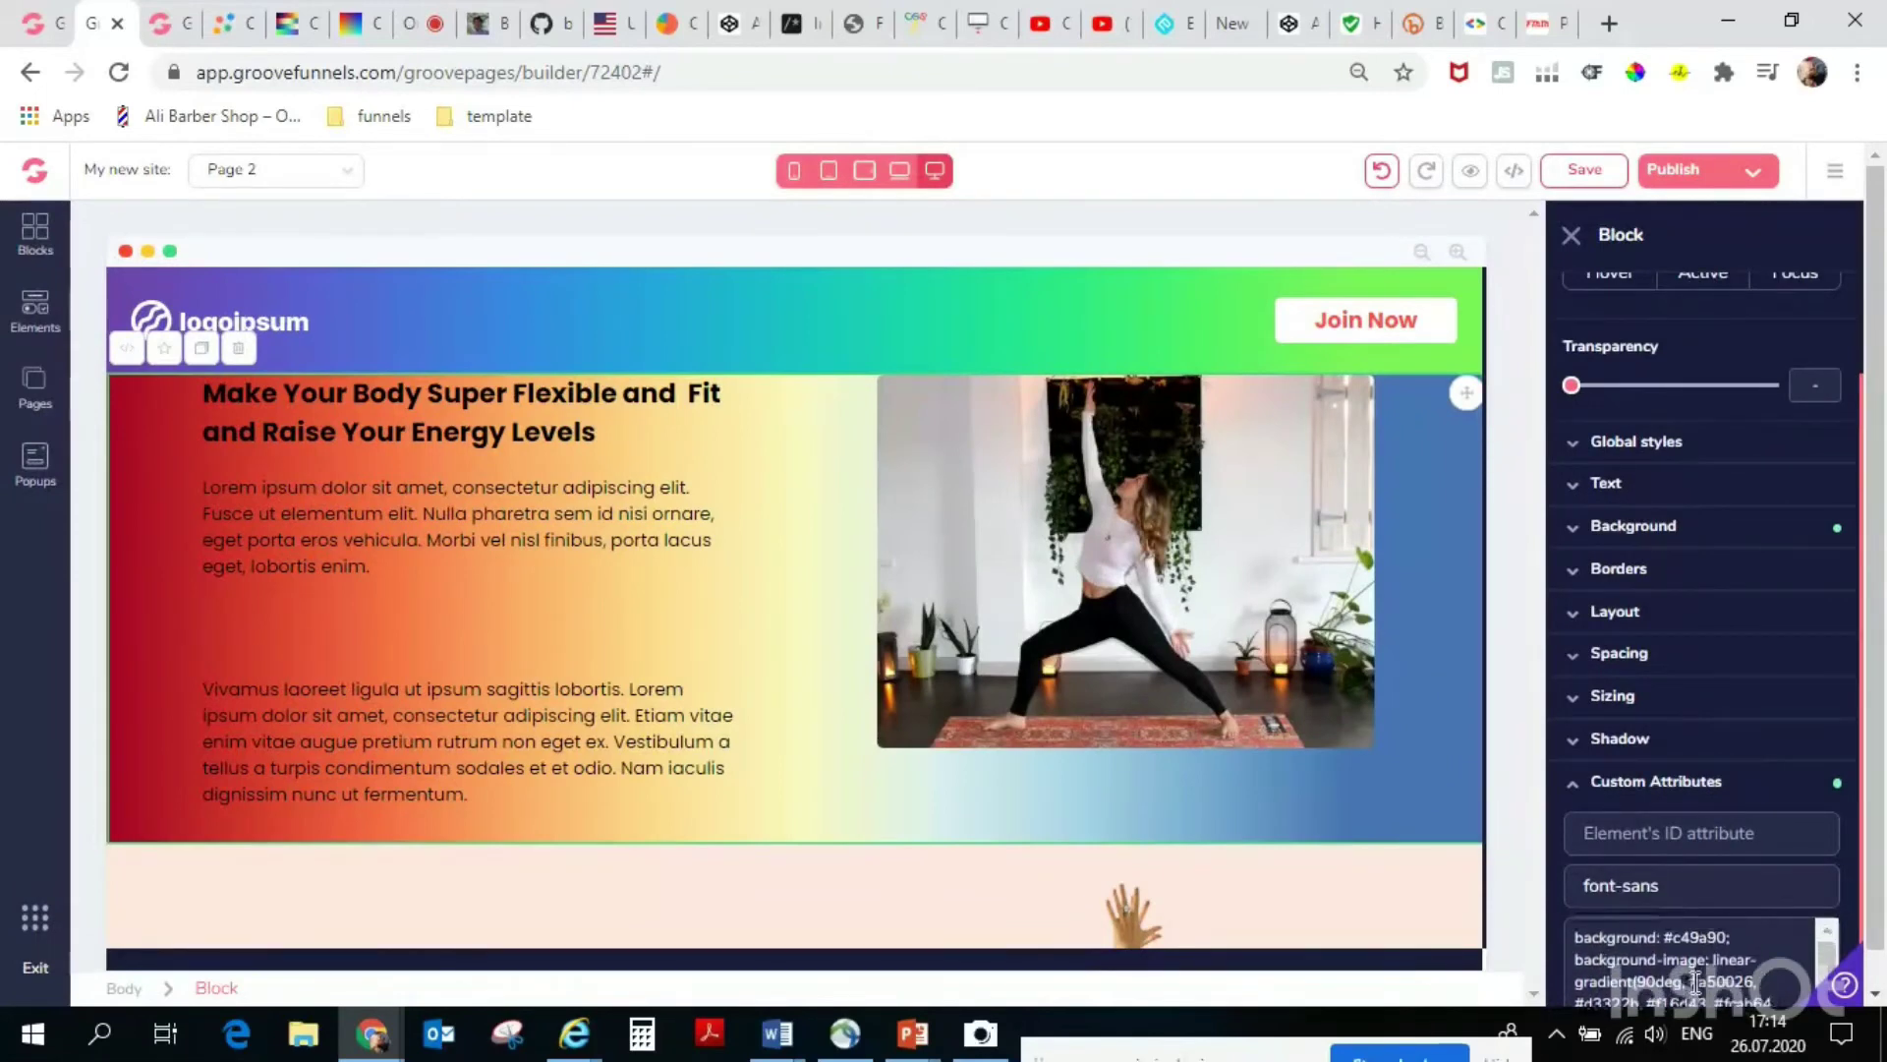
scroll(1723, 981, "down", 3)
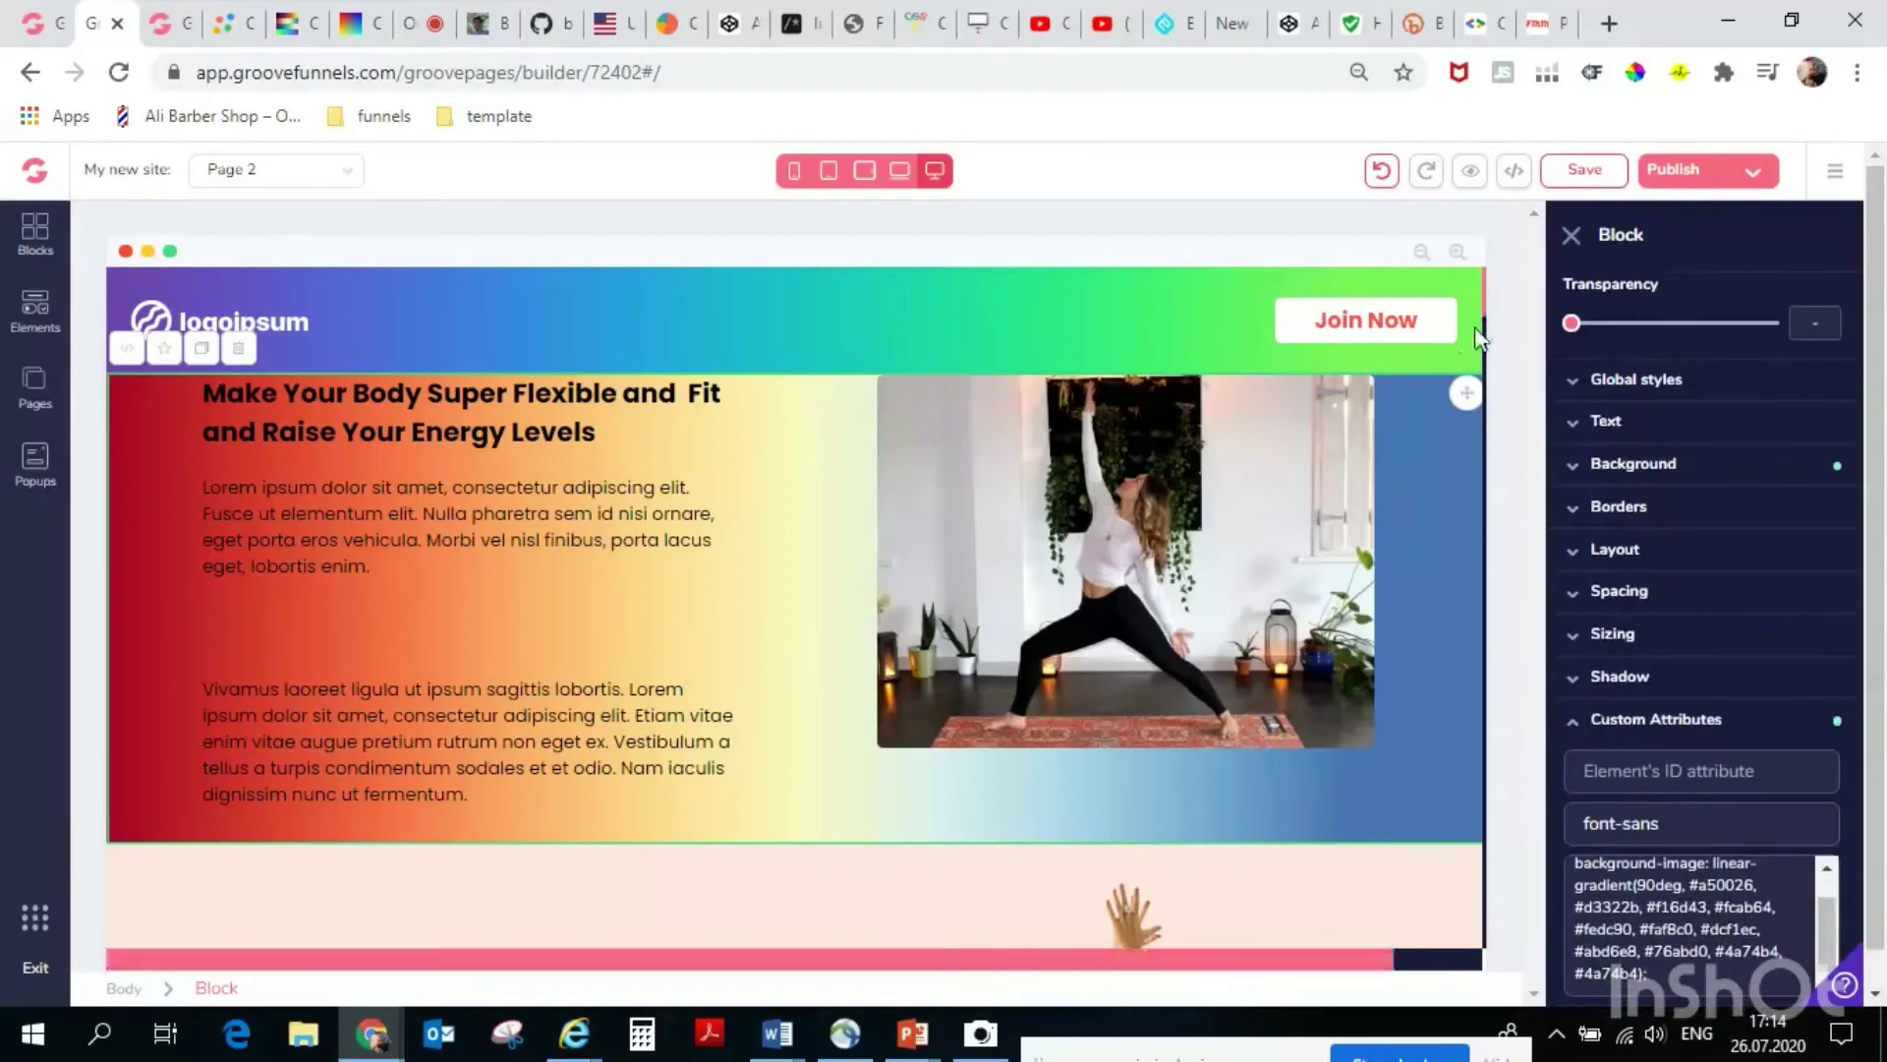
Delete the background-image linear-gradient line from the navbar's source code and save the code.
left_click(999, 309)
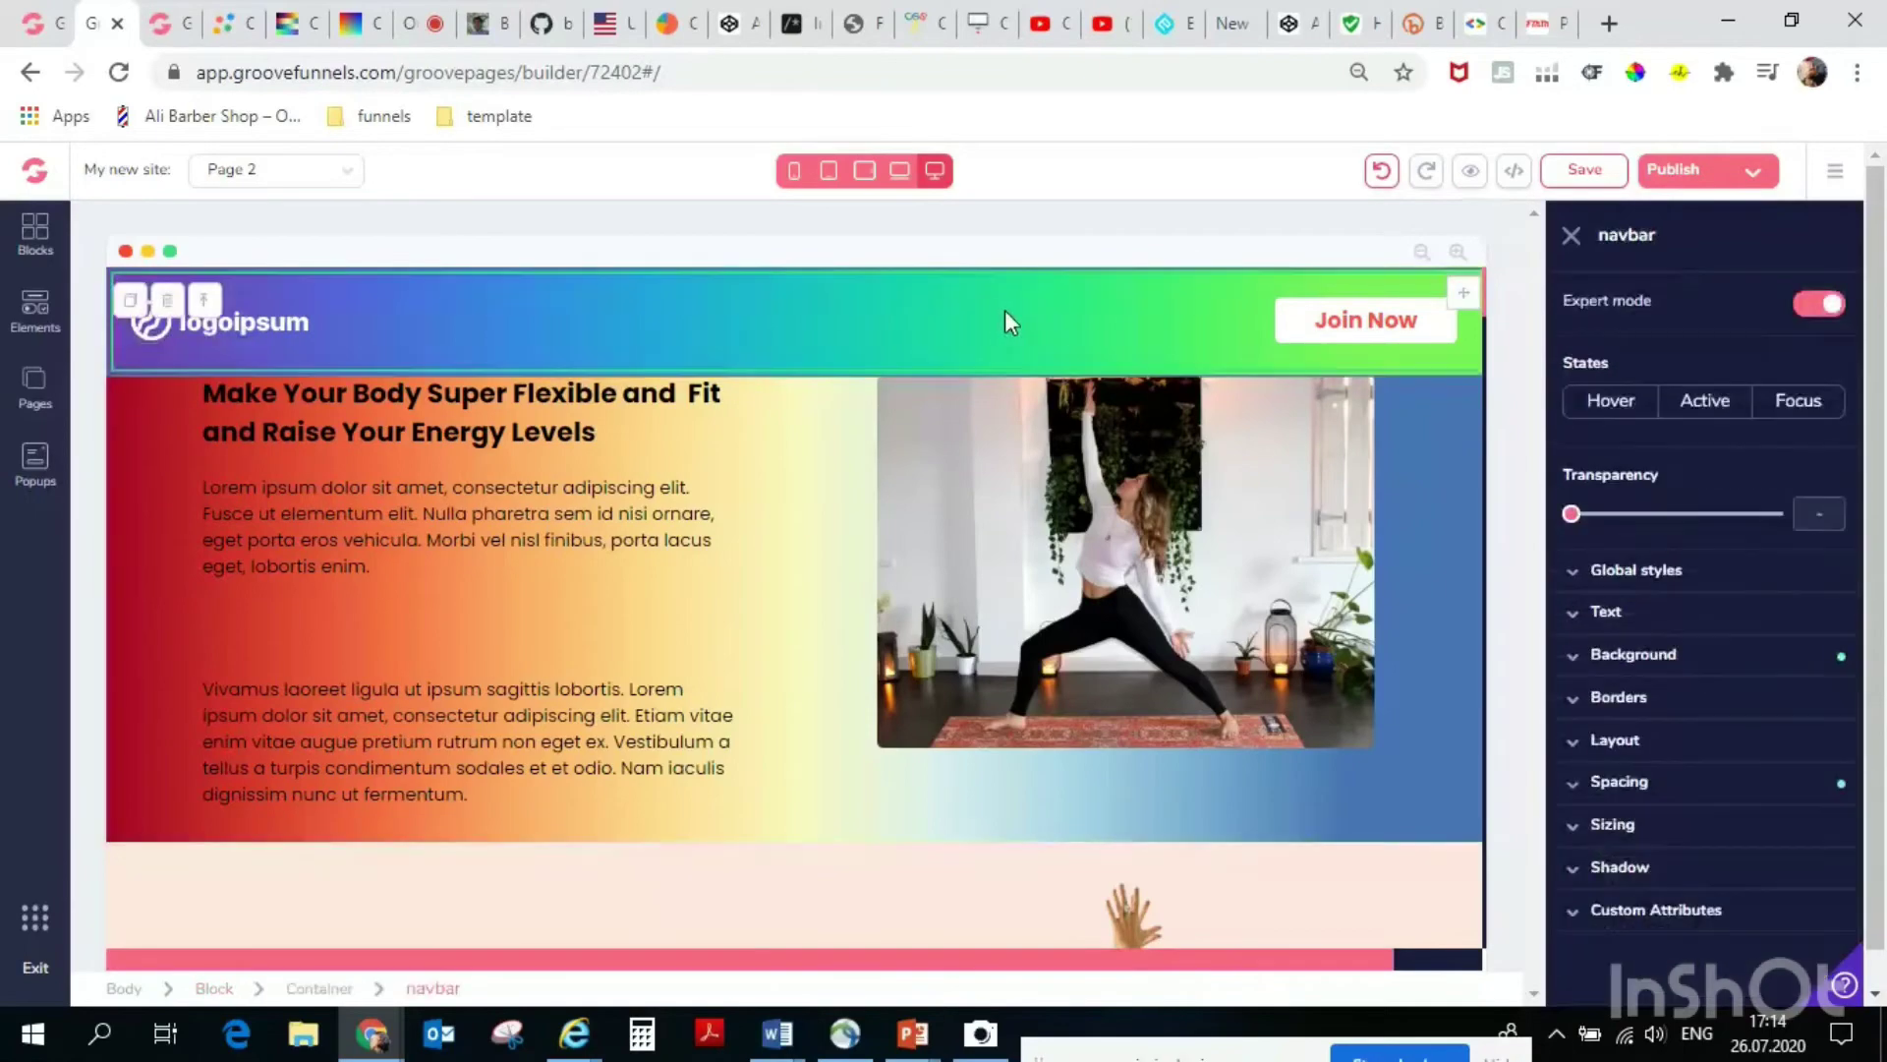
left_click(1517, 172)
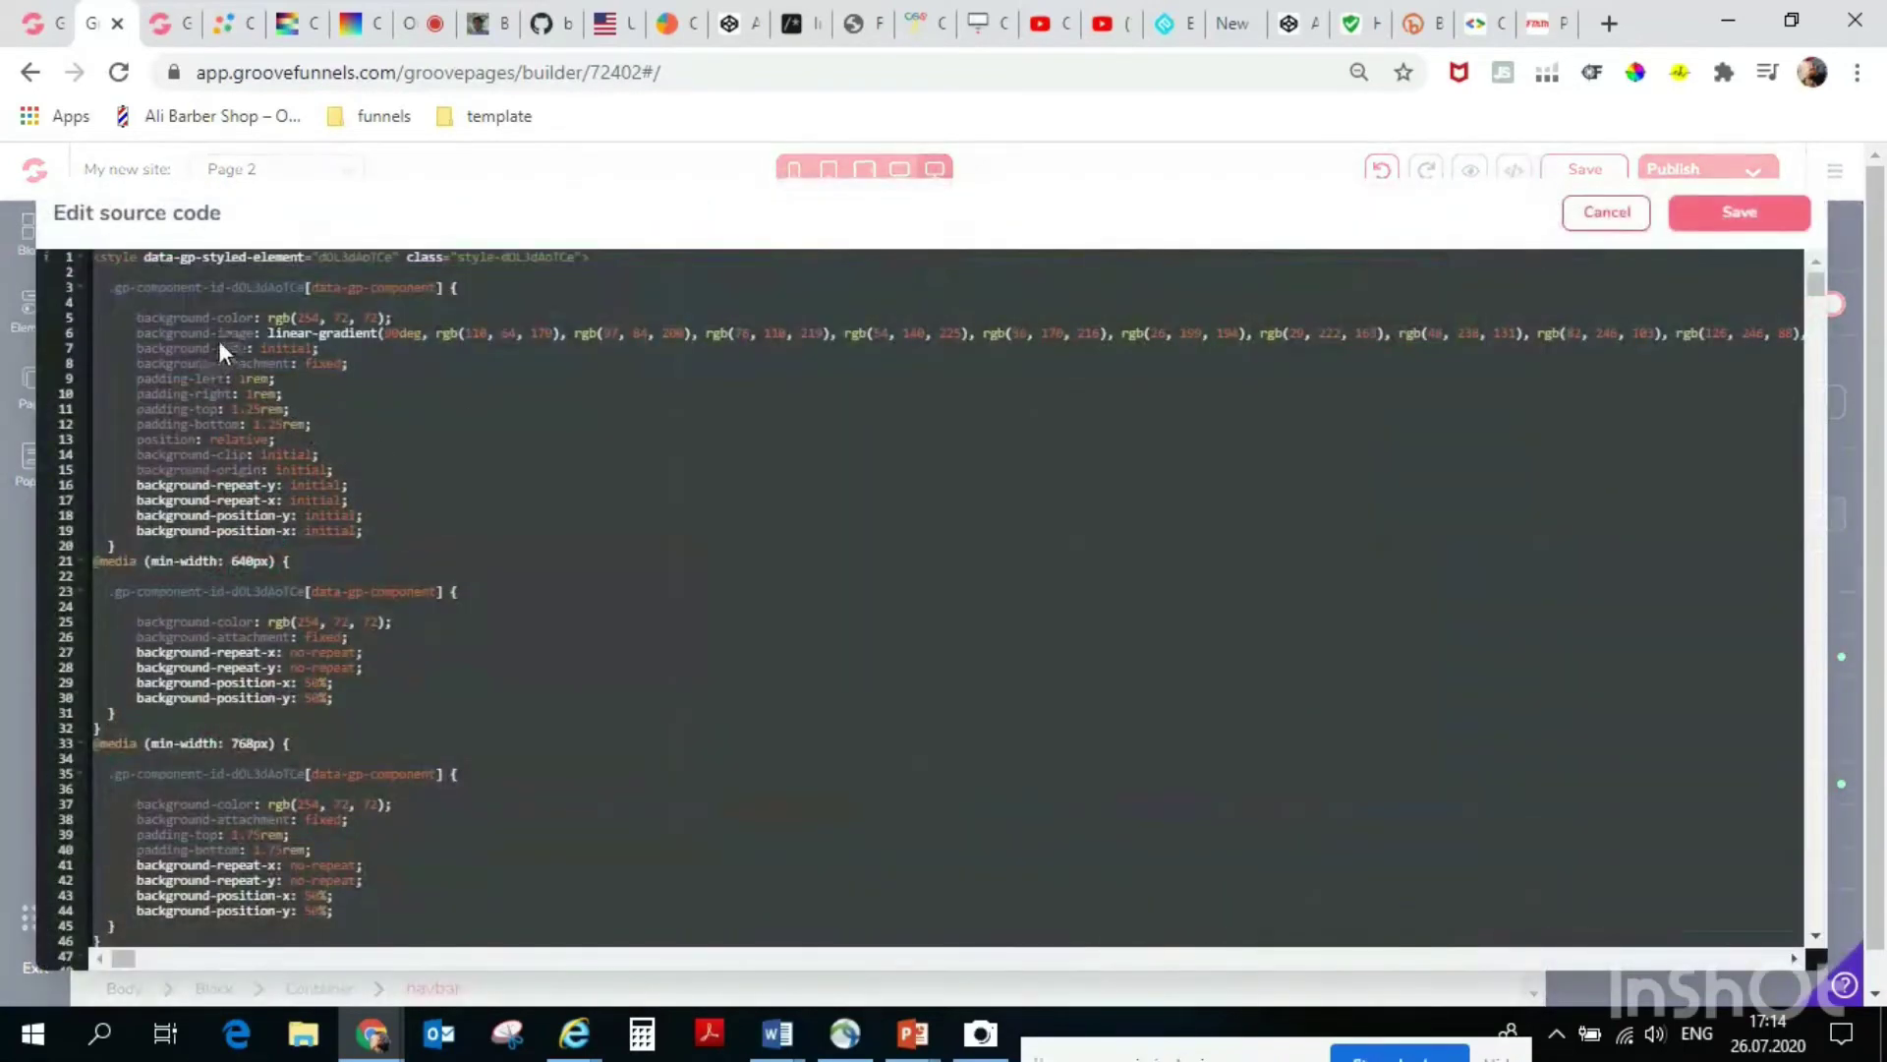
left_click(191, 330)
left_click_drag(136, 336, 1804, 335)
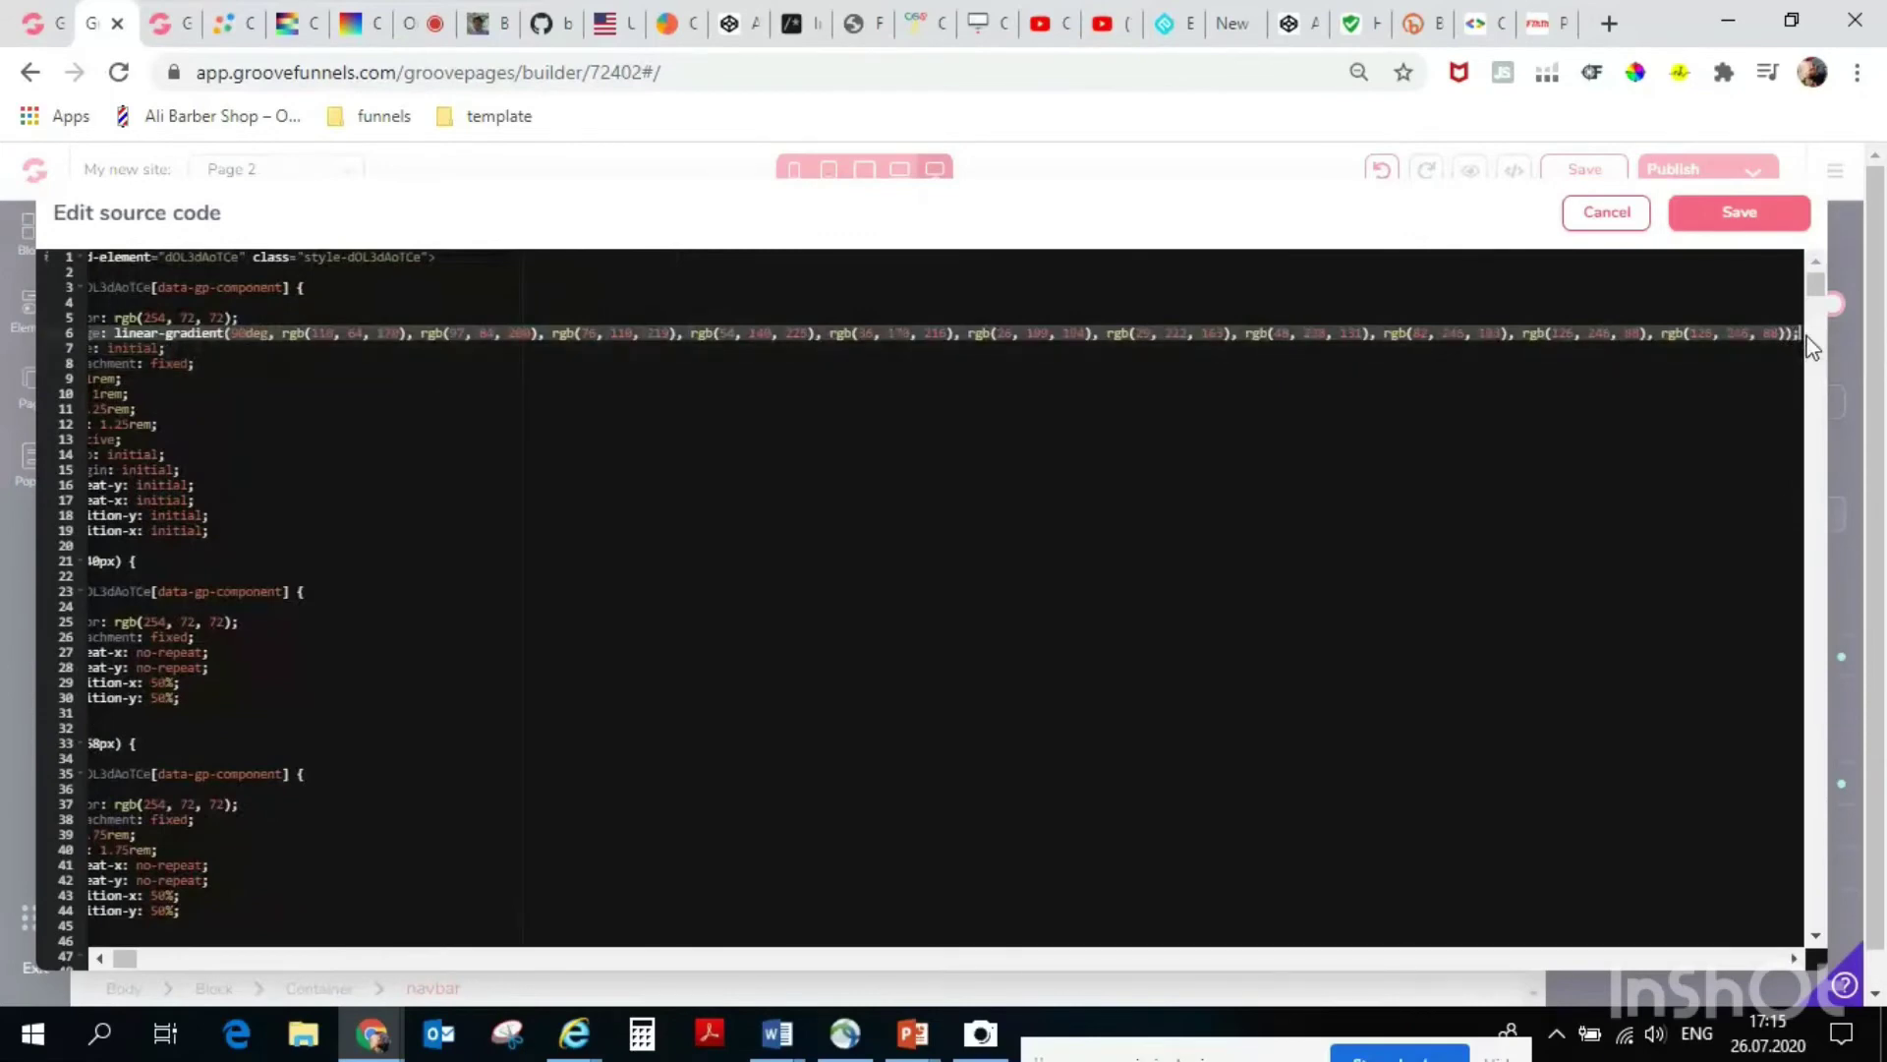
key("BackSpace")
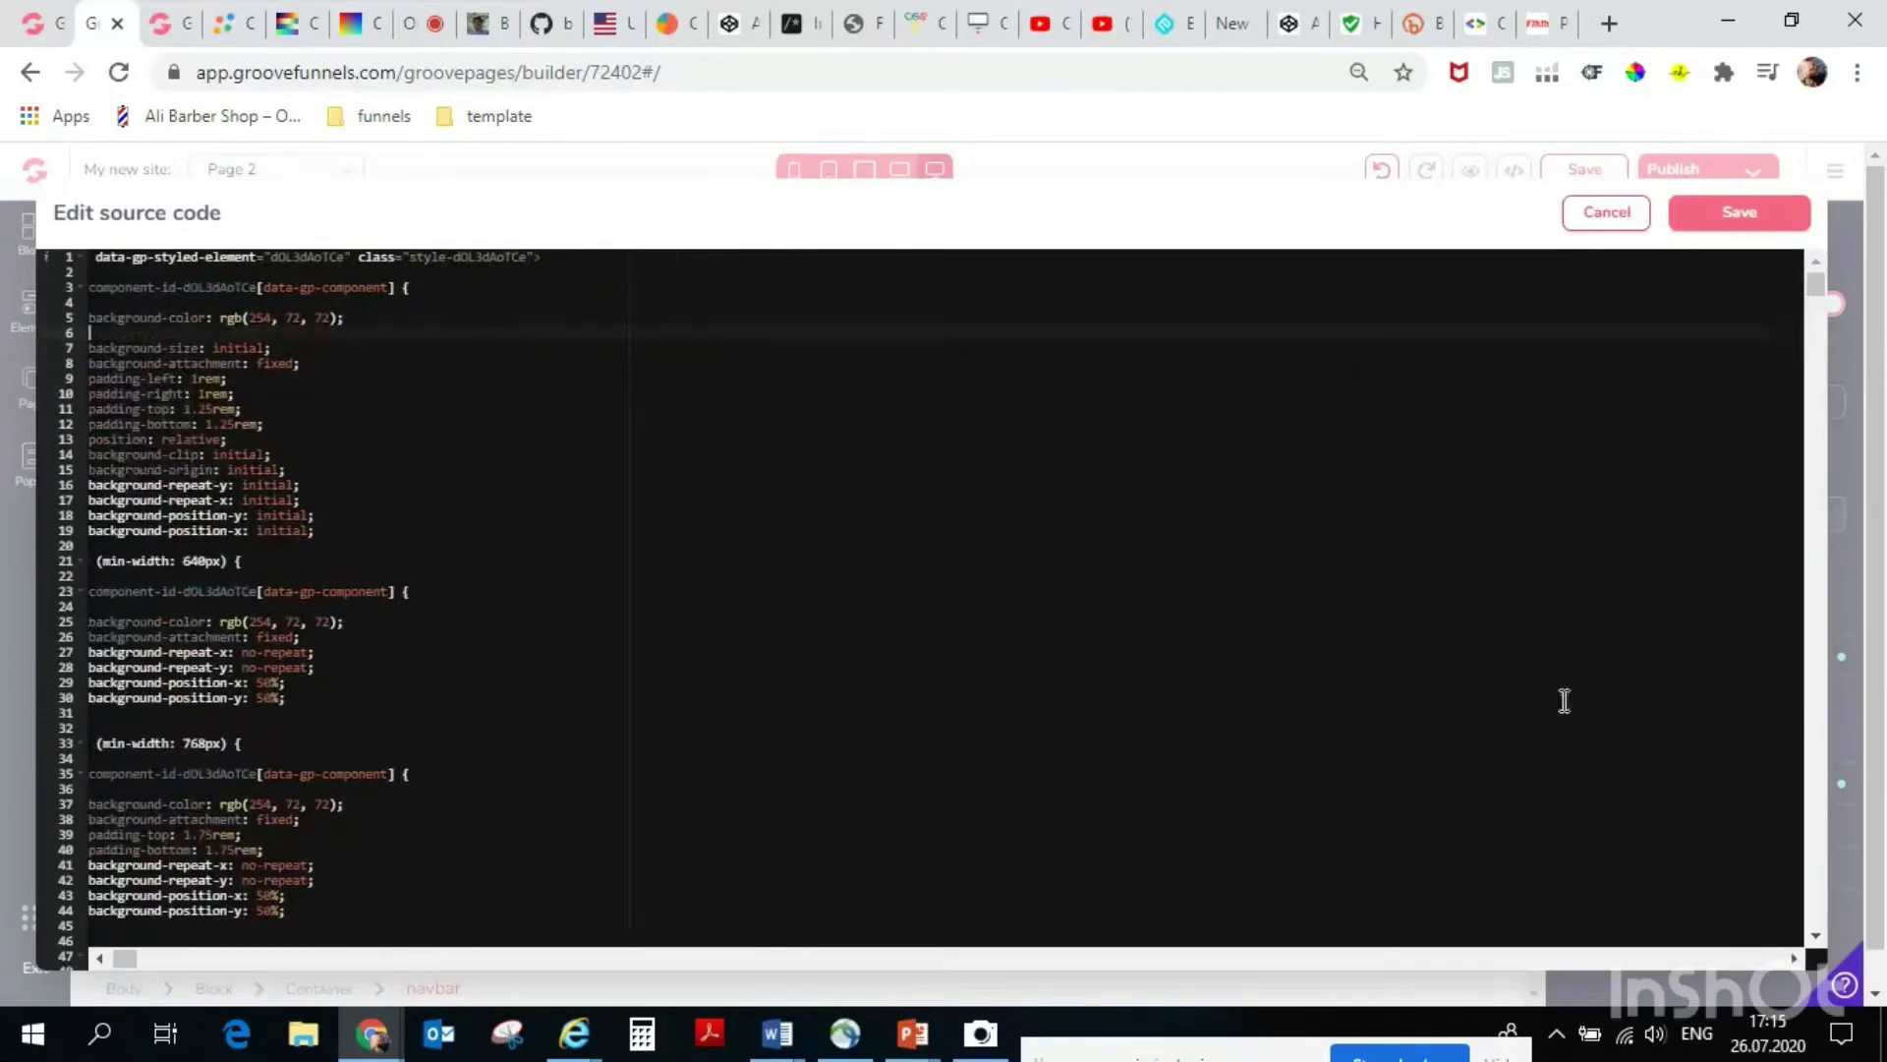
left_click_drag(139, 955, 116, 958)
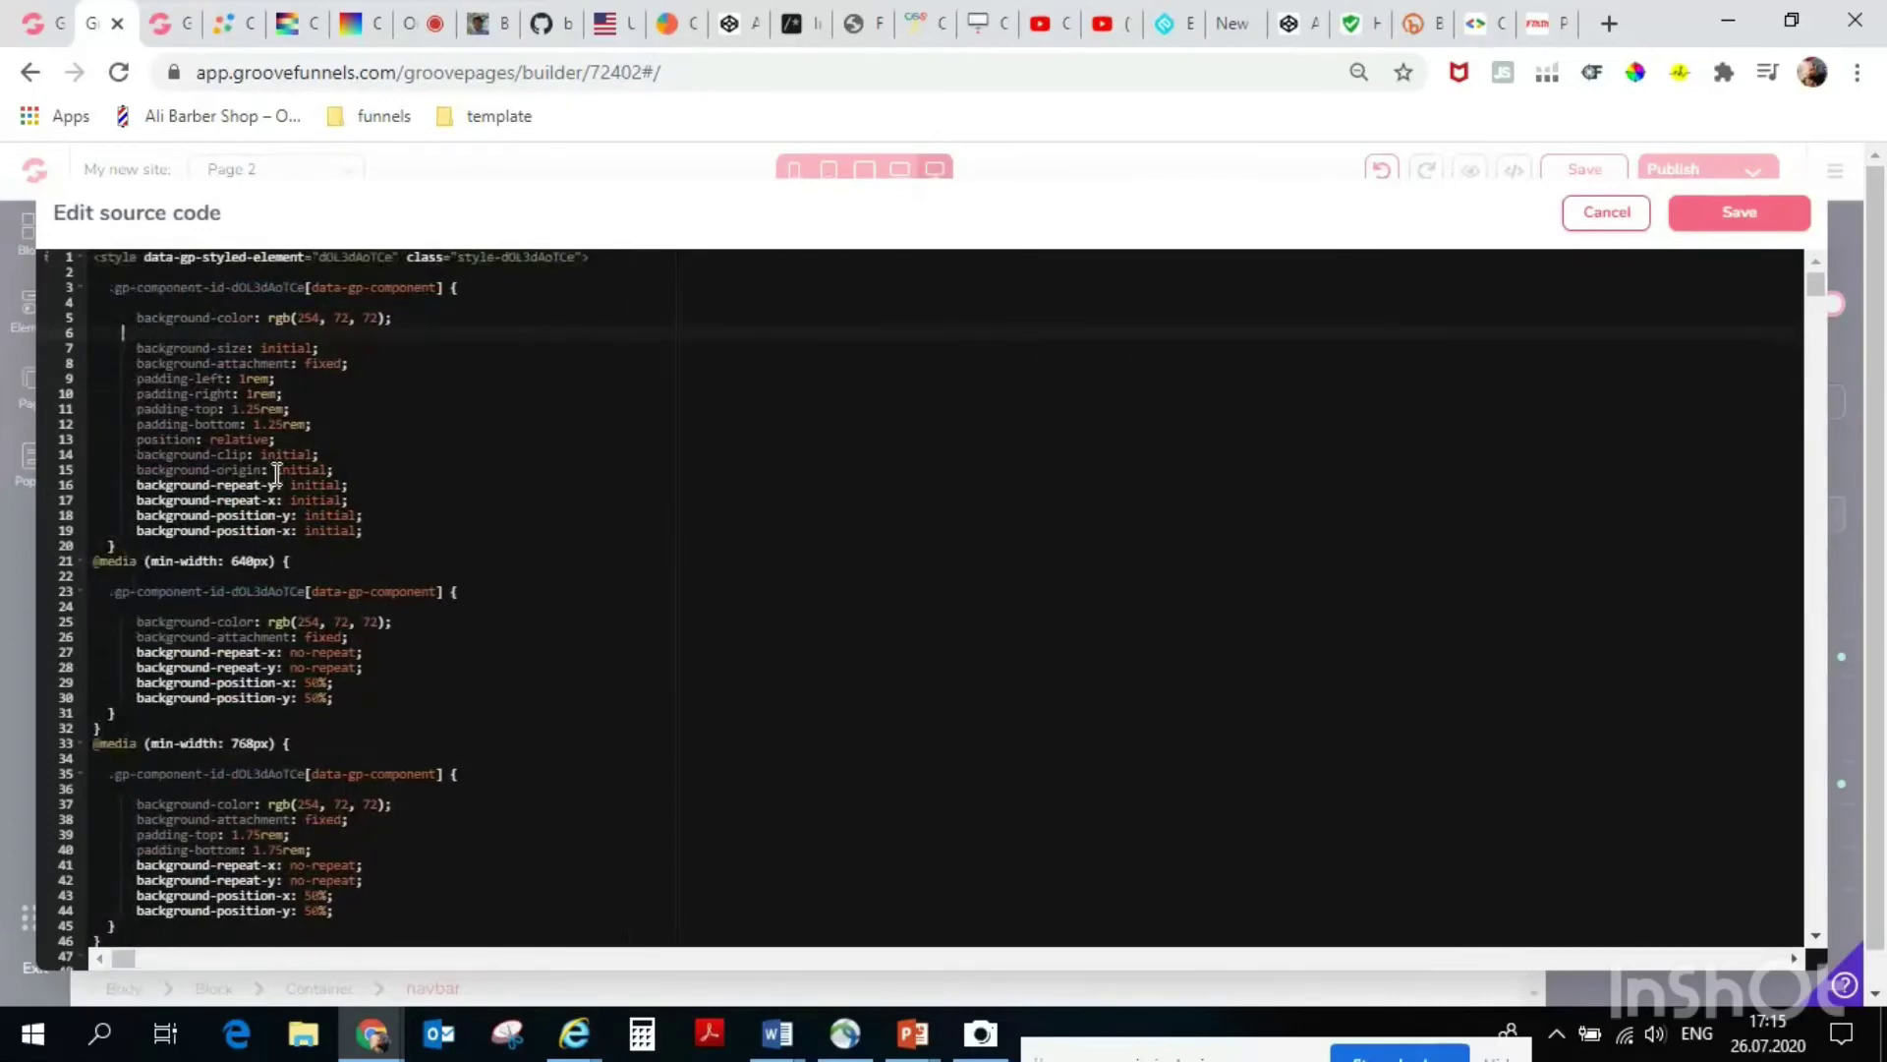
key("BackSpace")
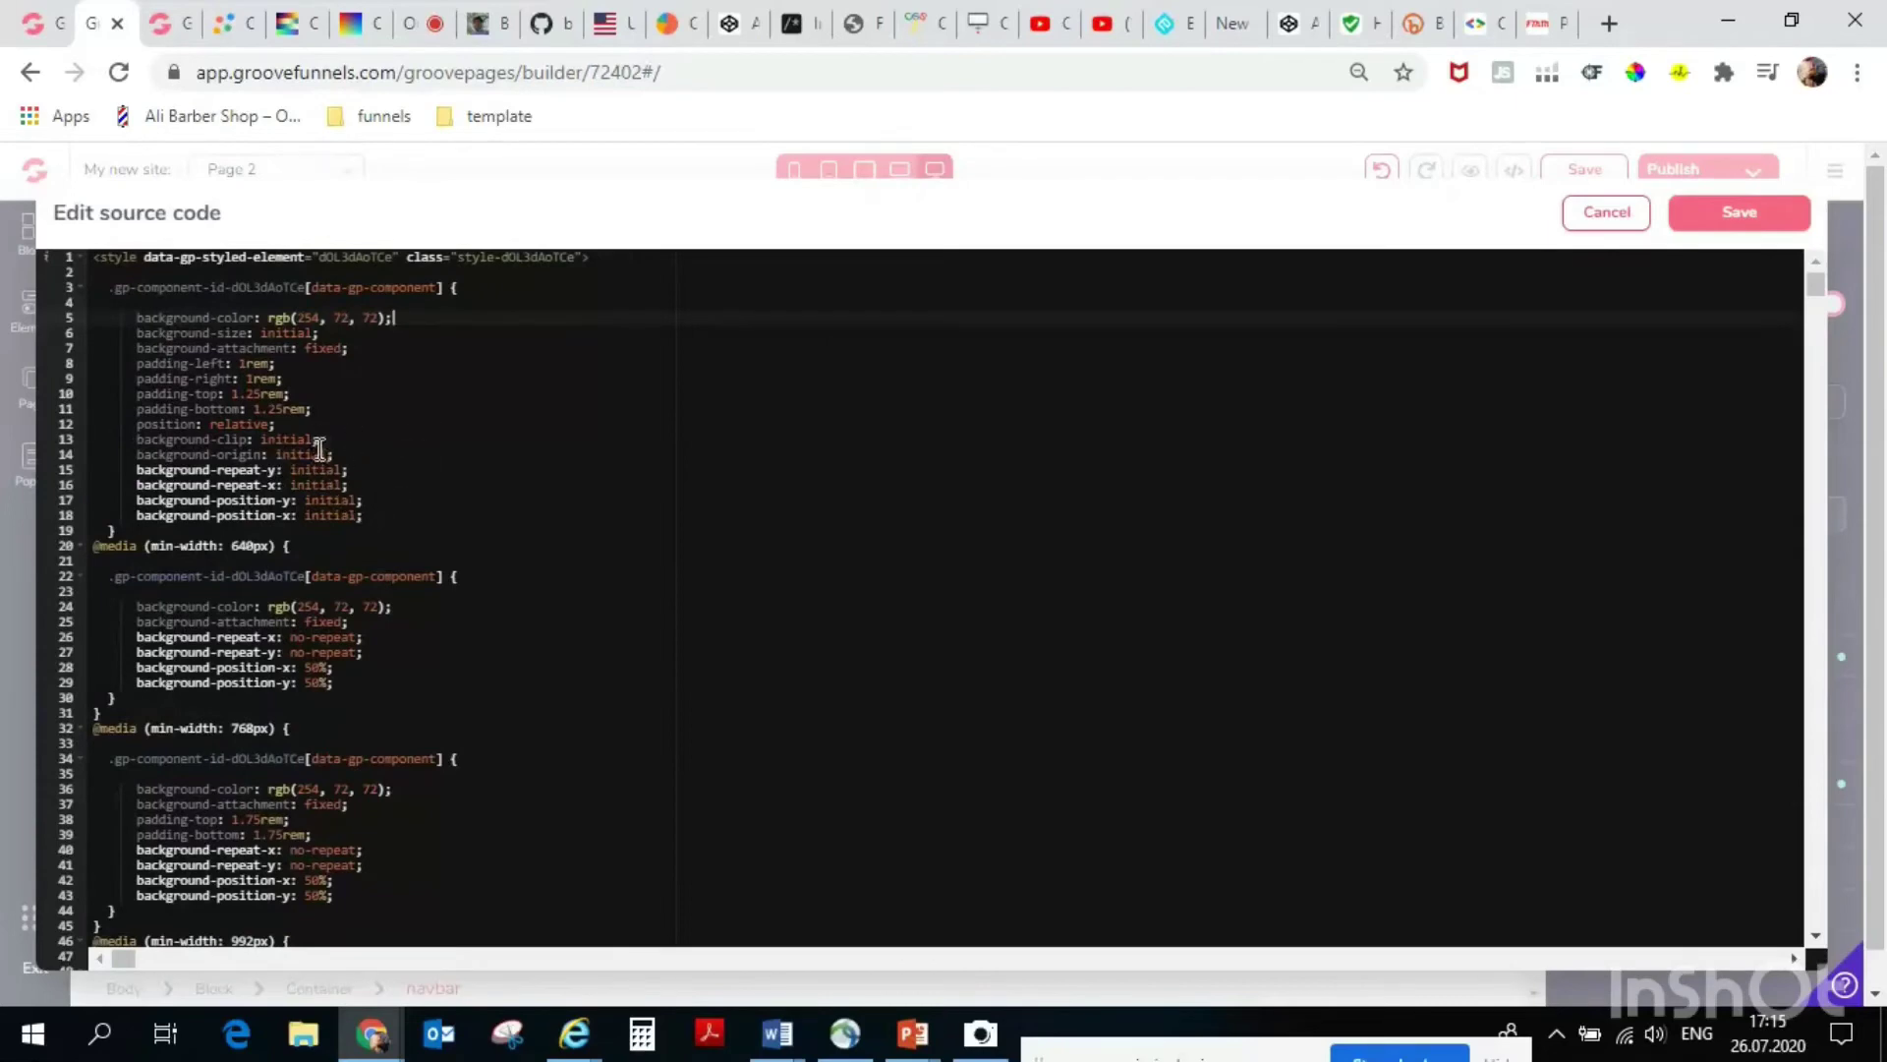
left_click(1731, 214)
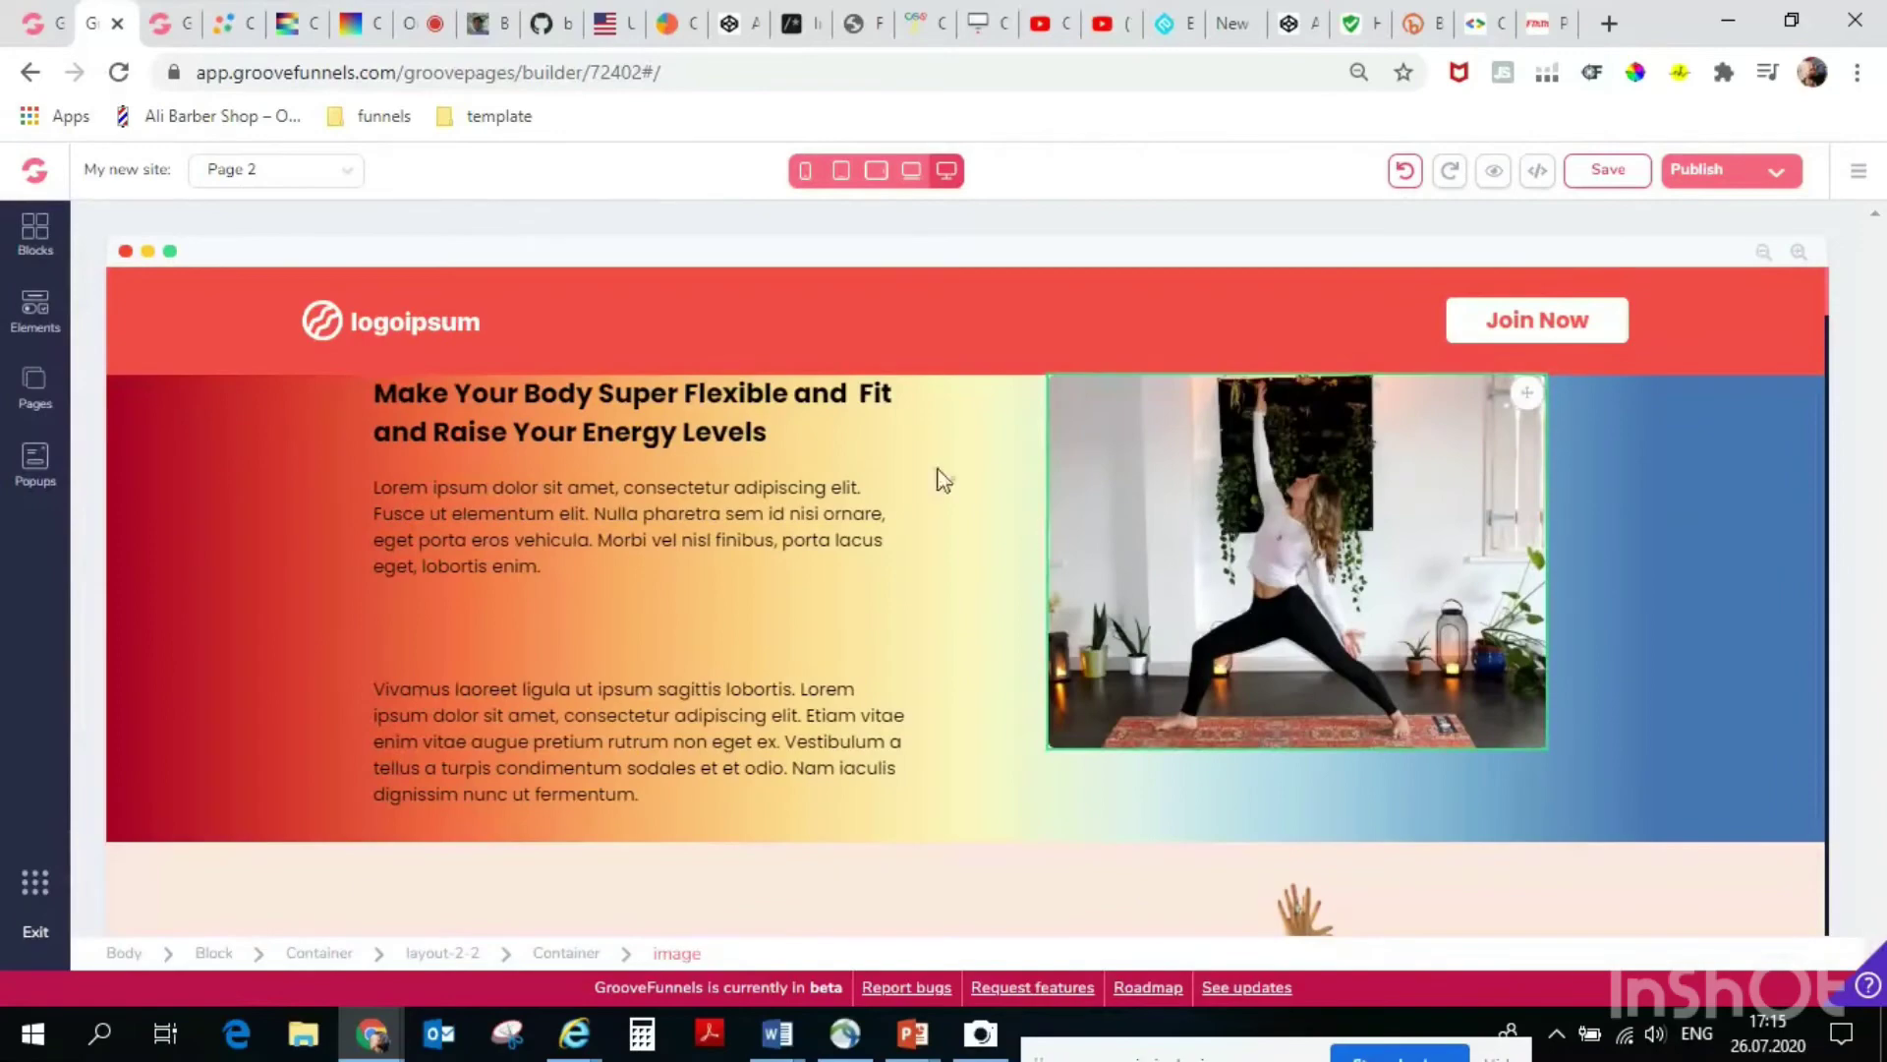
Switch to the CSS scales page and copy the BrBG gradient's complete background and background-image code.
key("ctrl+Tab")
key("ctrl+Tab")
key("ctrl+Tab")
scroll(583, 449, "down", 5)
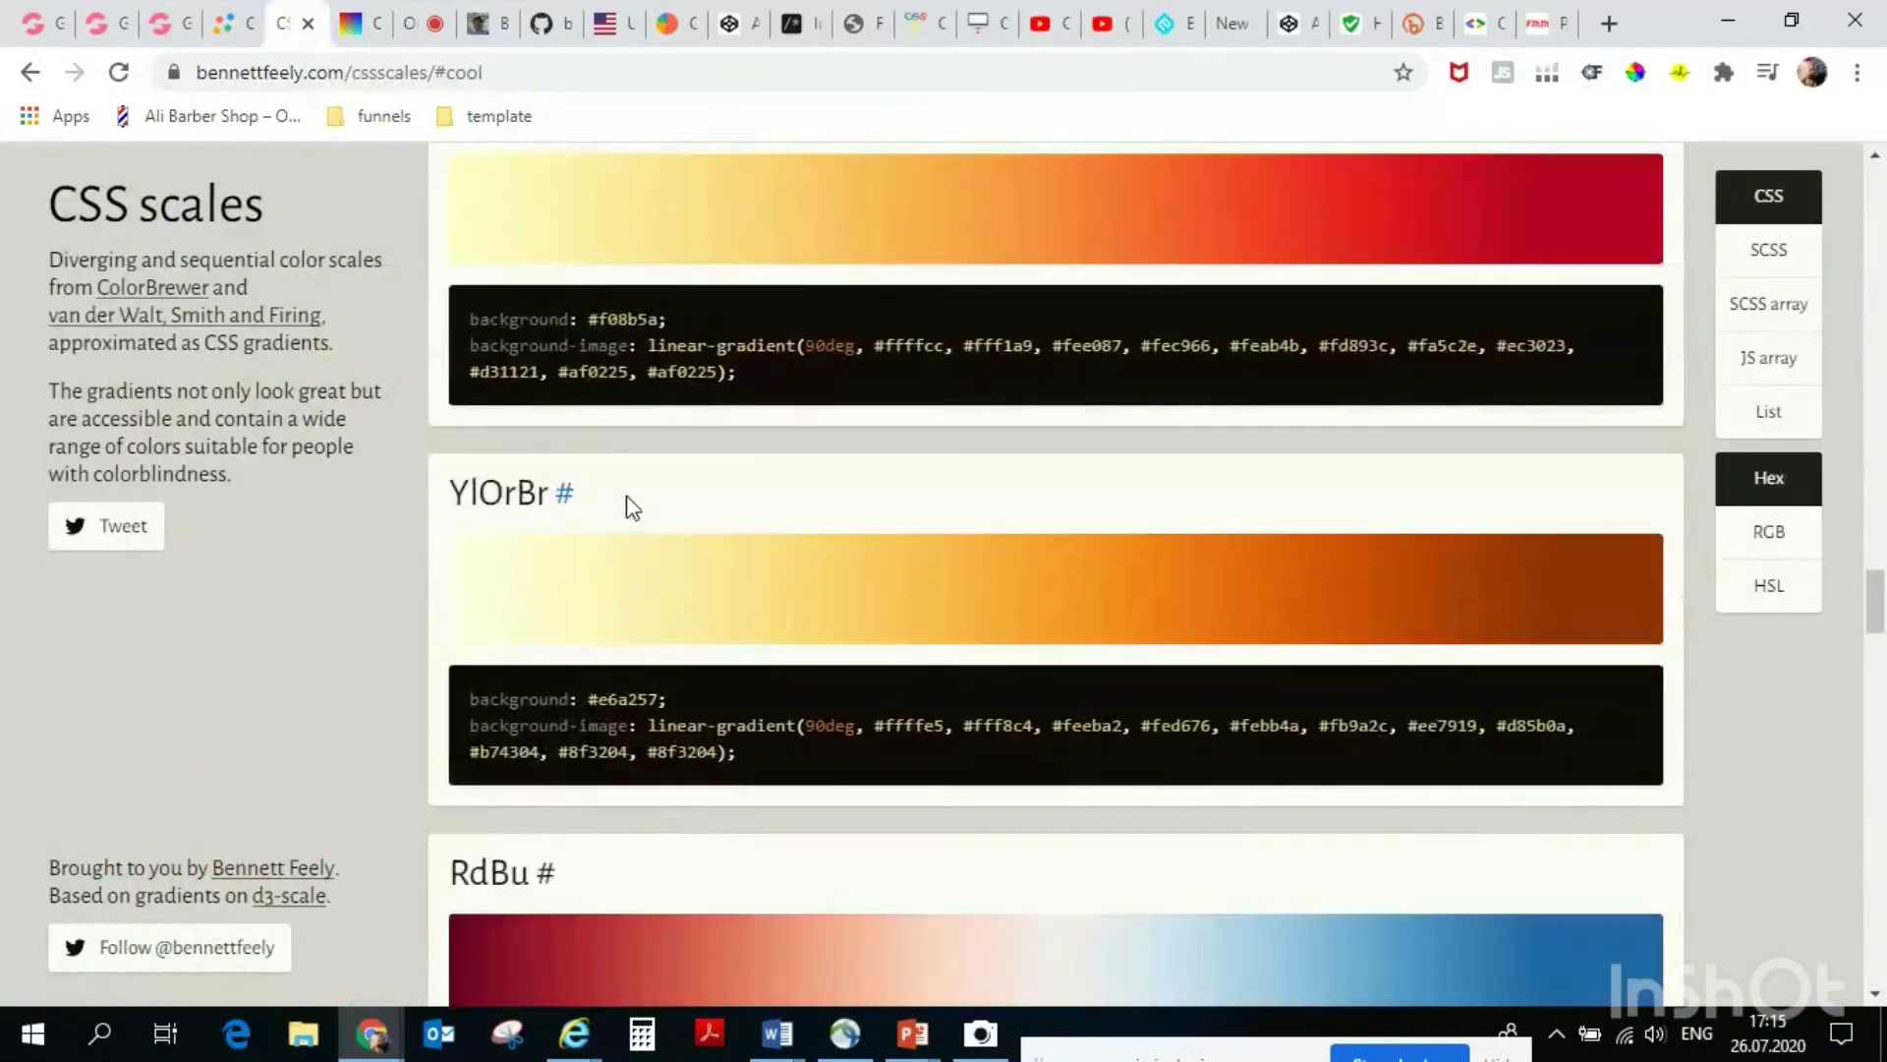
scroll(632, 507, "down", 20)
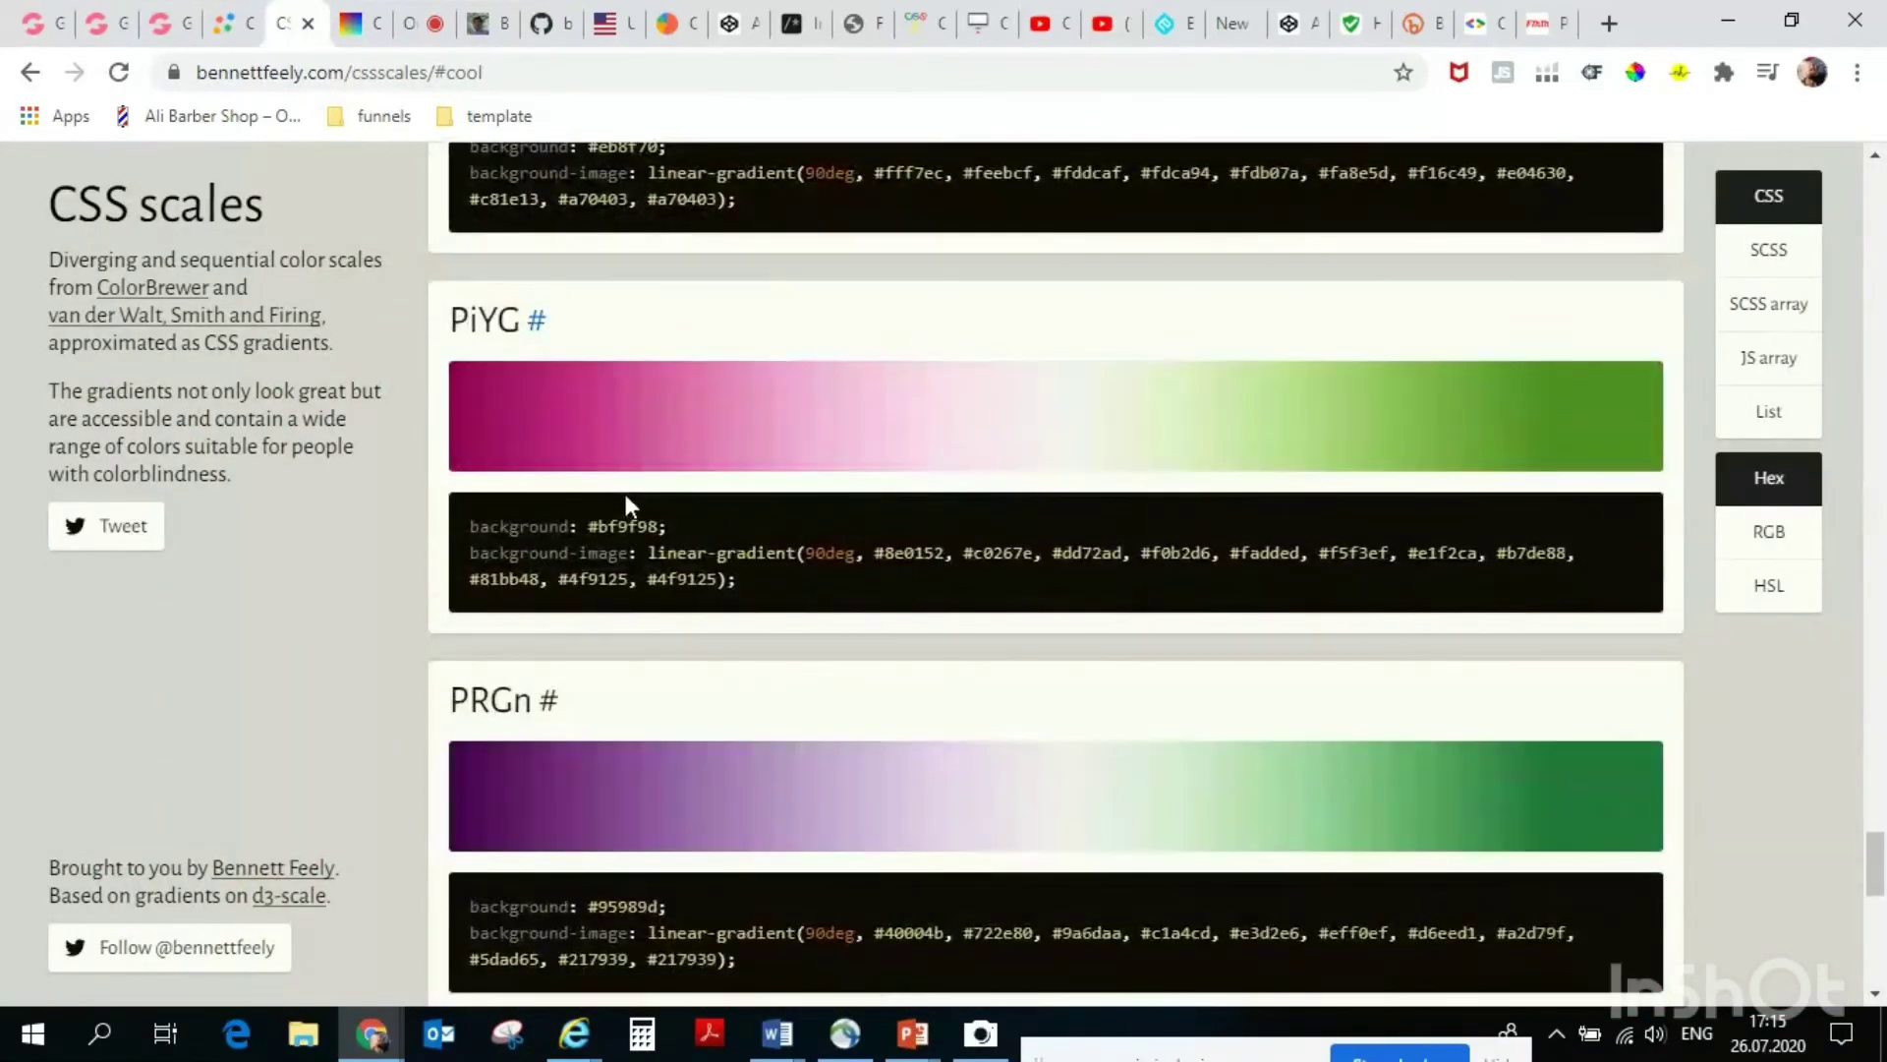
scroll(625, 504, "down", 12)
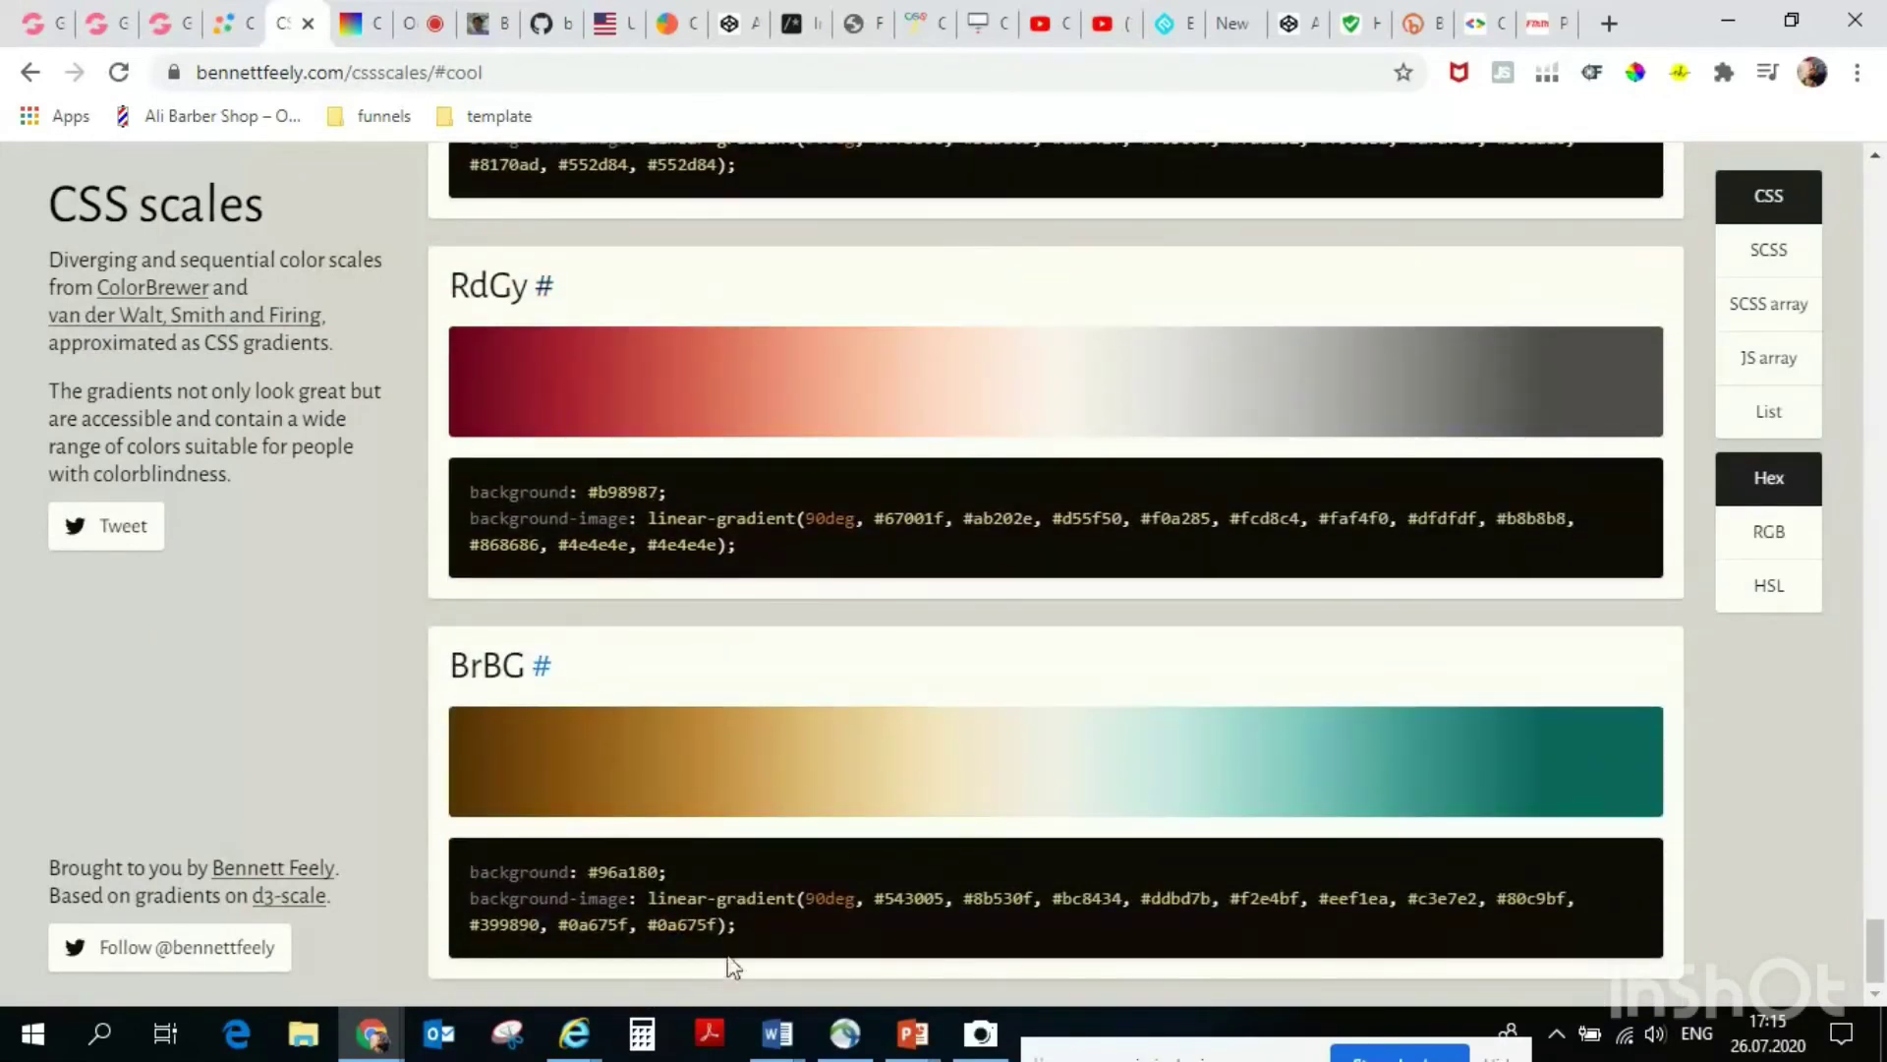
left_click_drag(751, 929, 469, 870)
right_click(504, 864)
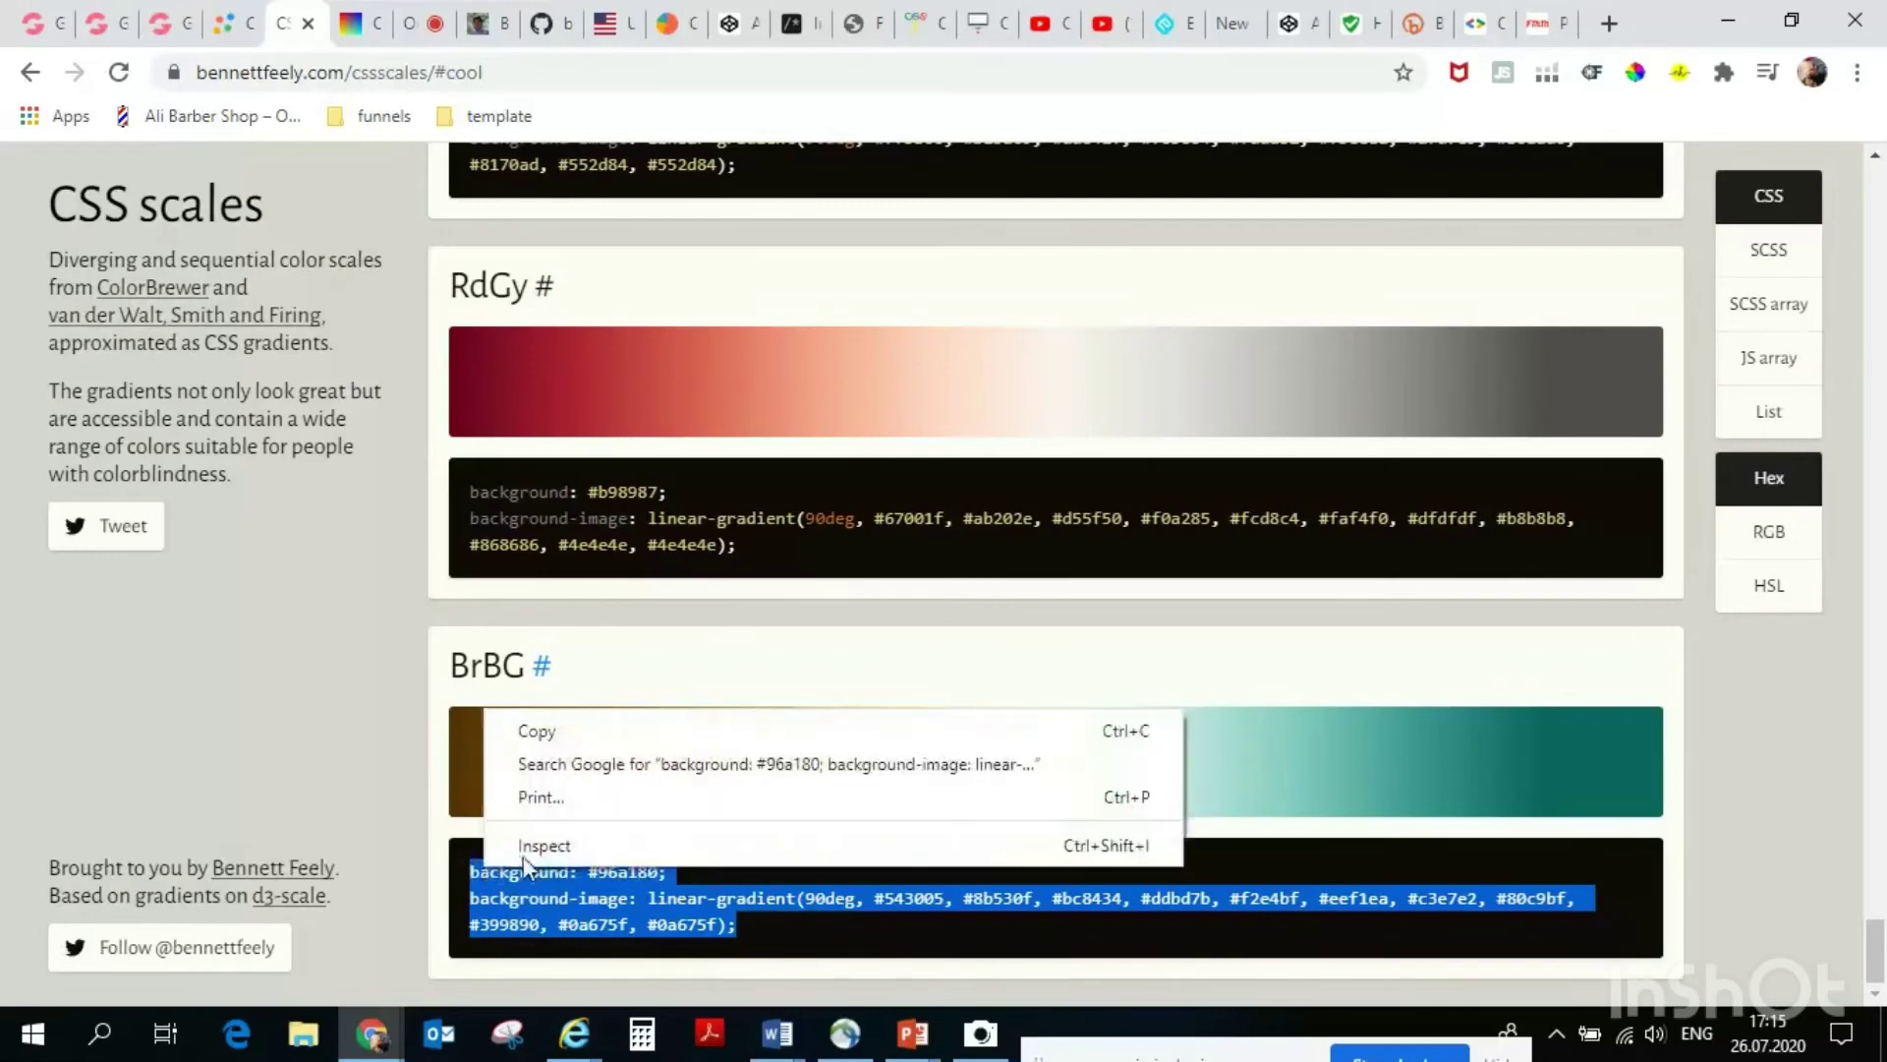
left_click(587, 733)
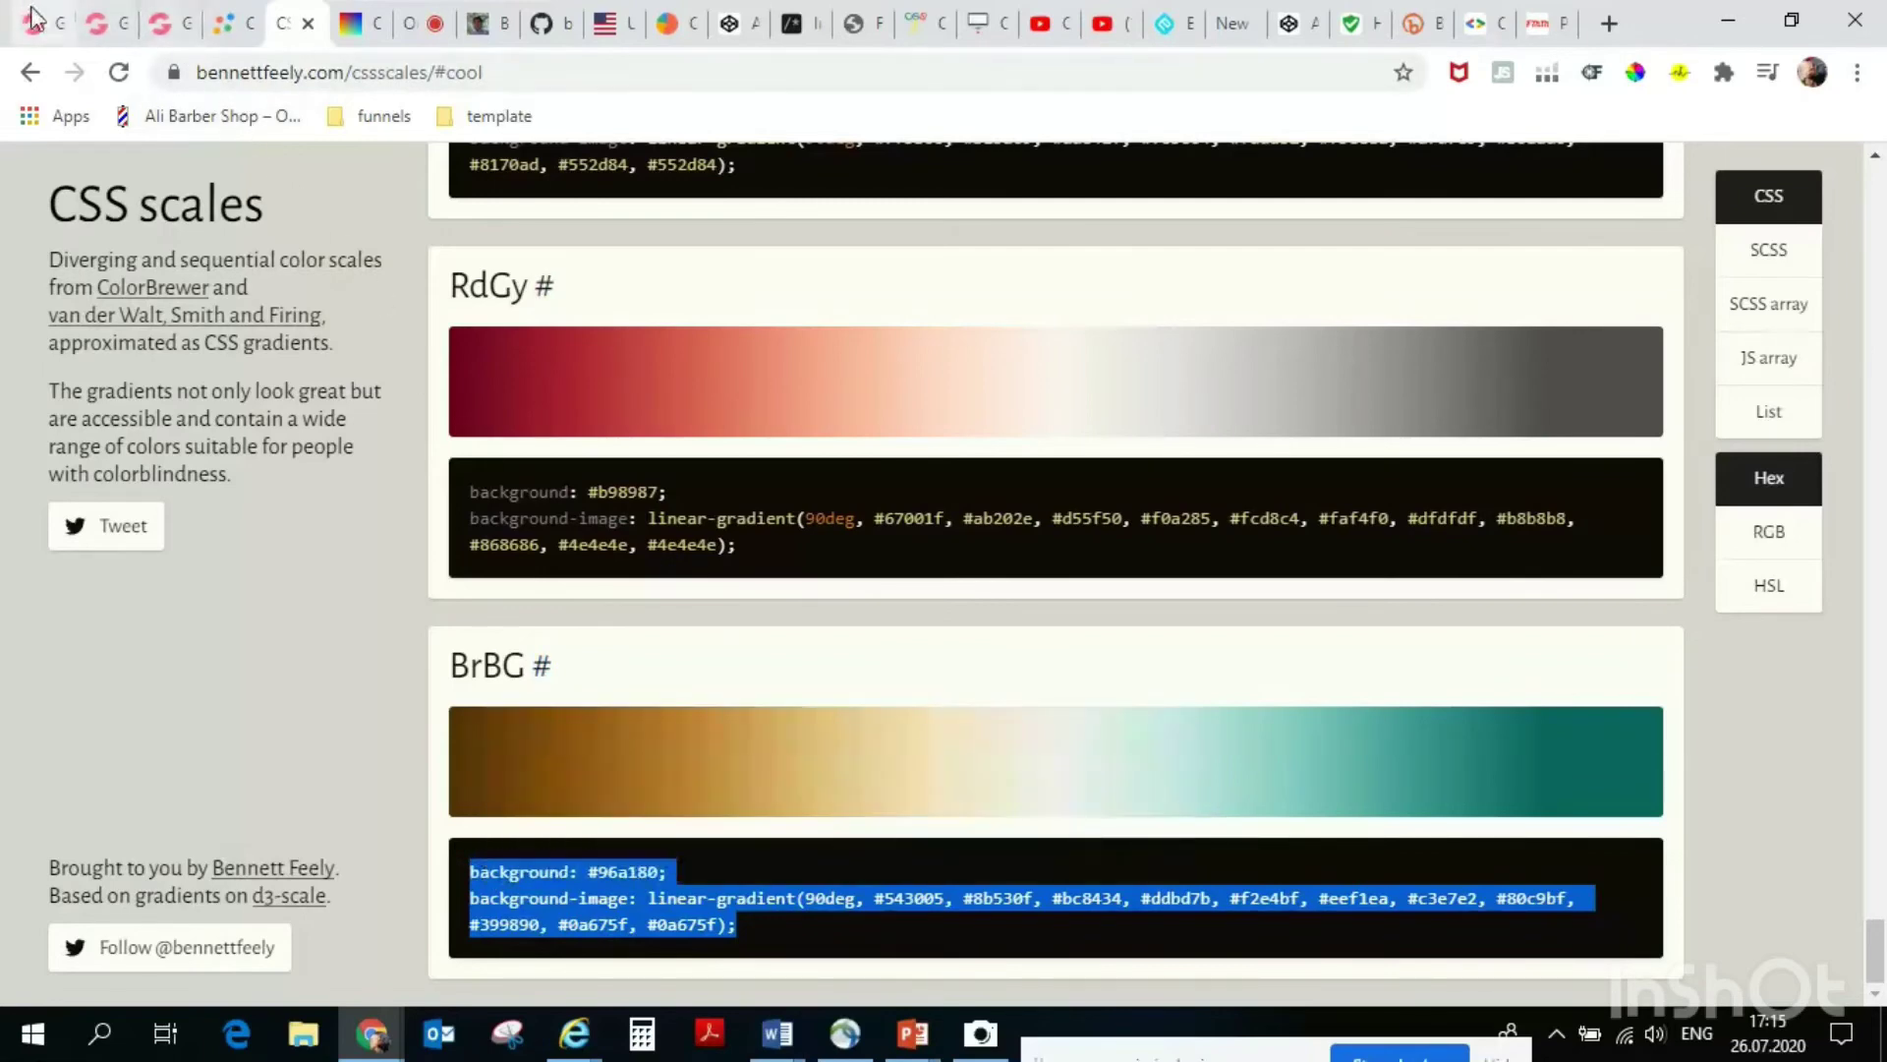
Return to the Page 2 builder and paste the copied BrBG gradient code into the navbar's custom CSS.
left_click(96, 22)
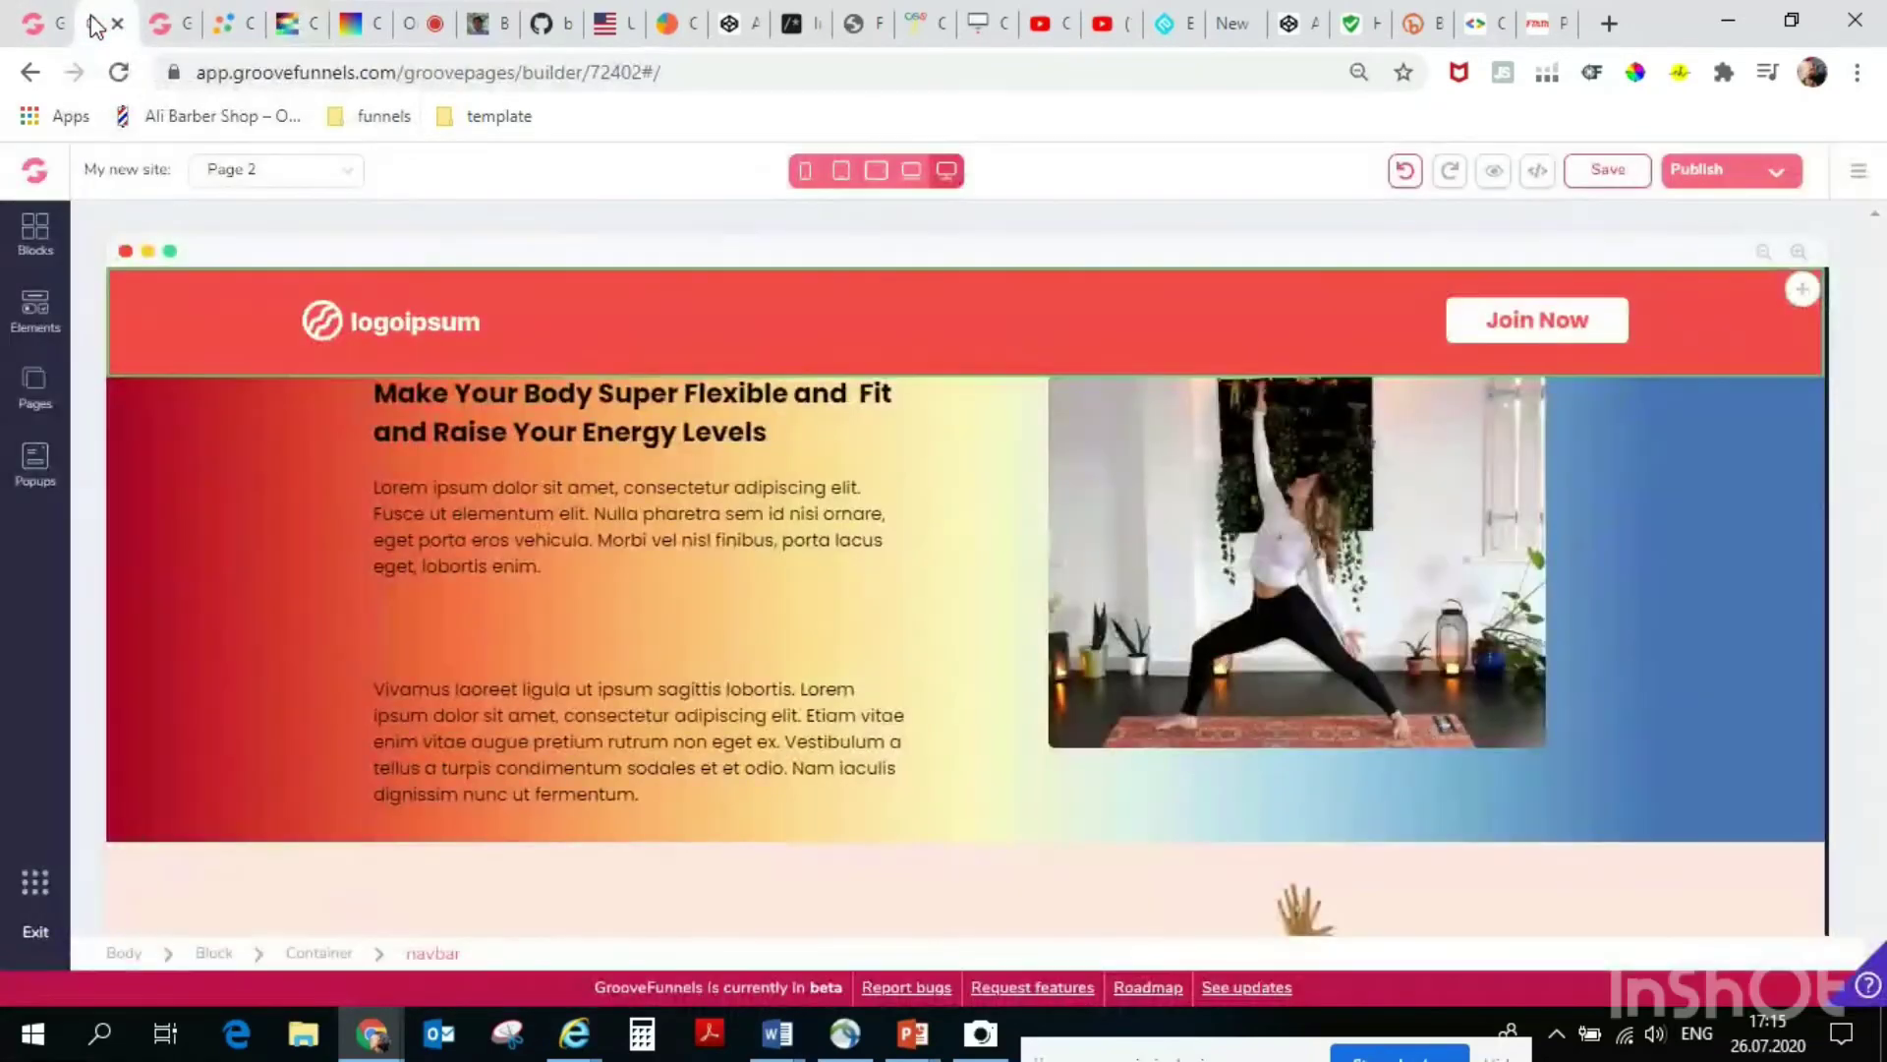
left_click(1193, 326)
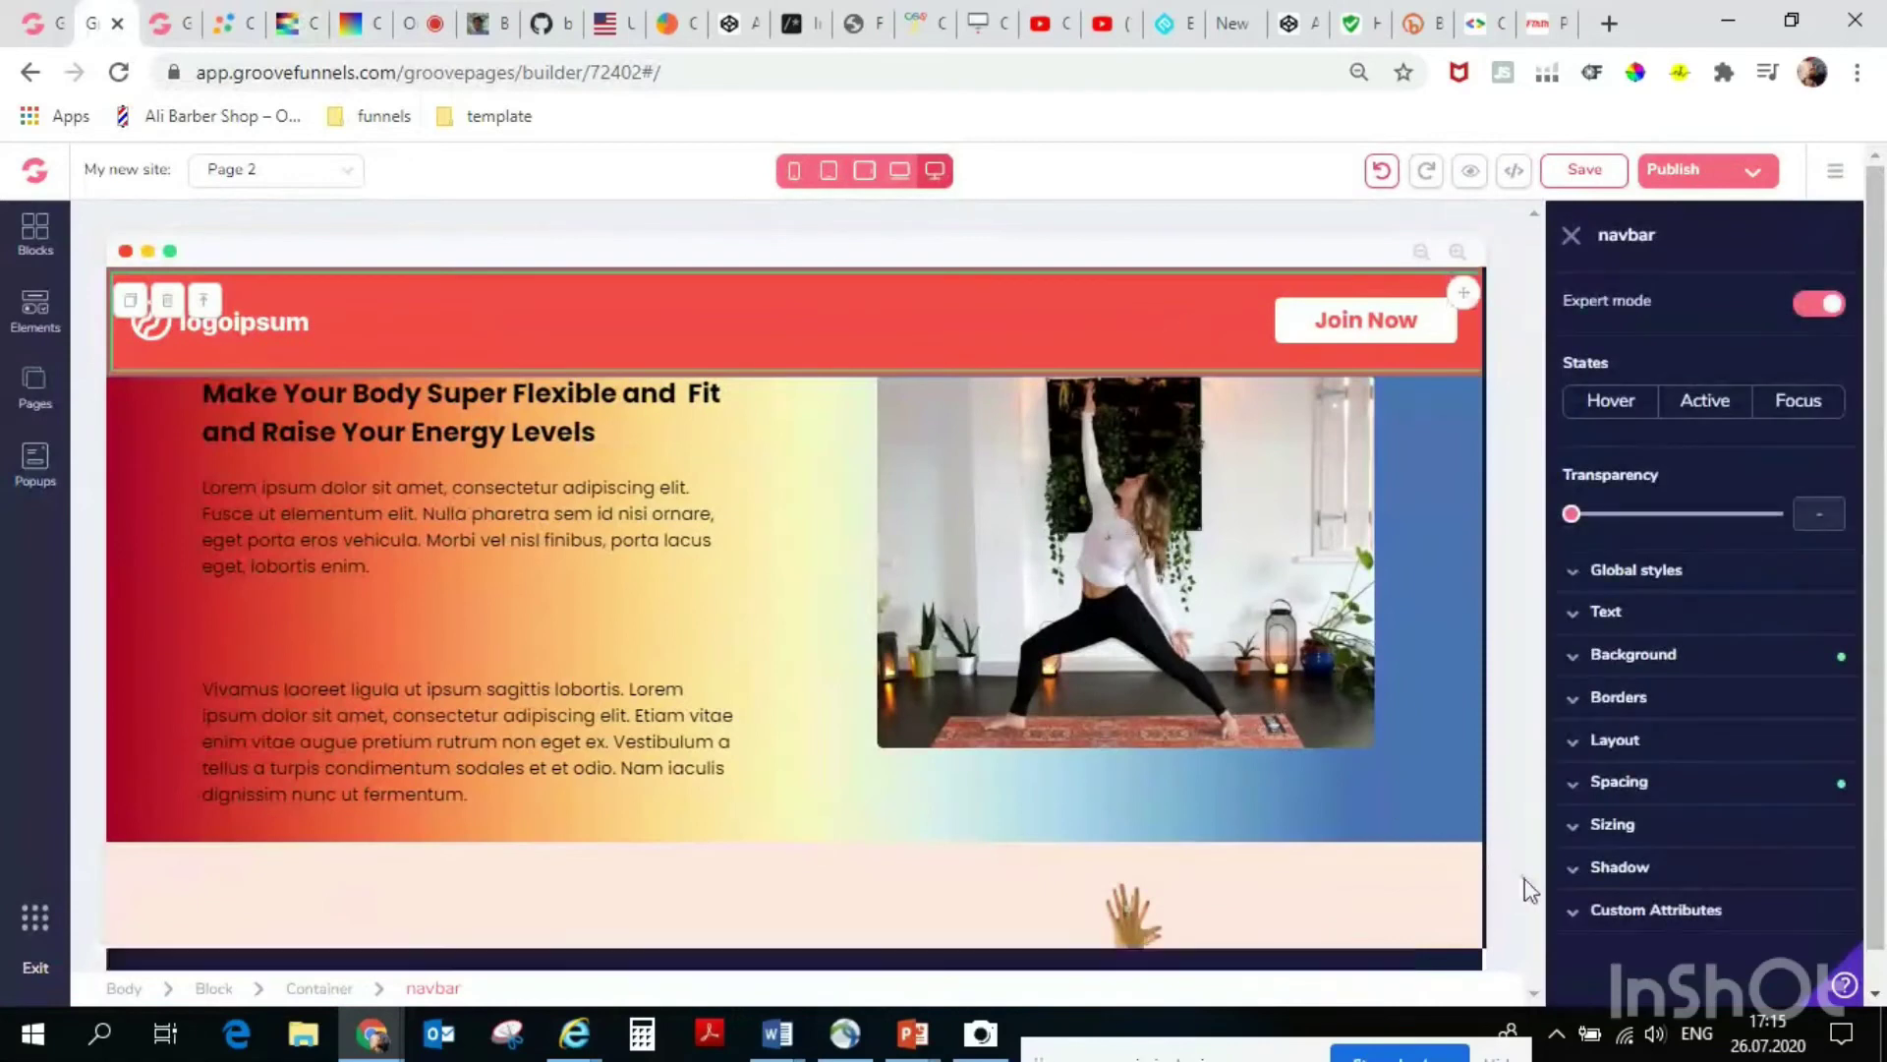
scroll(1659, 909, "down", 2)
right_click(1581, 909)
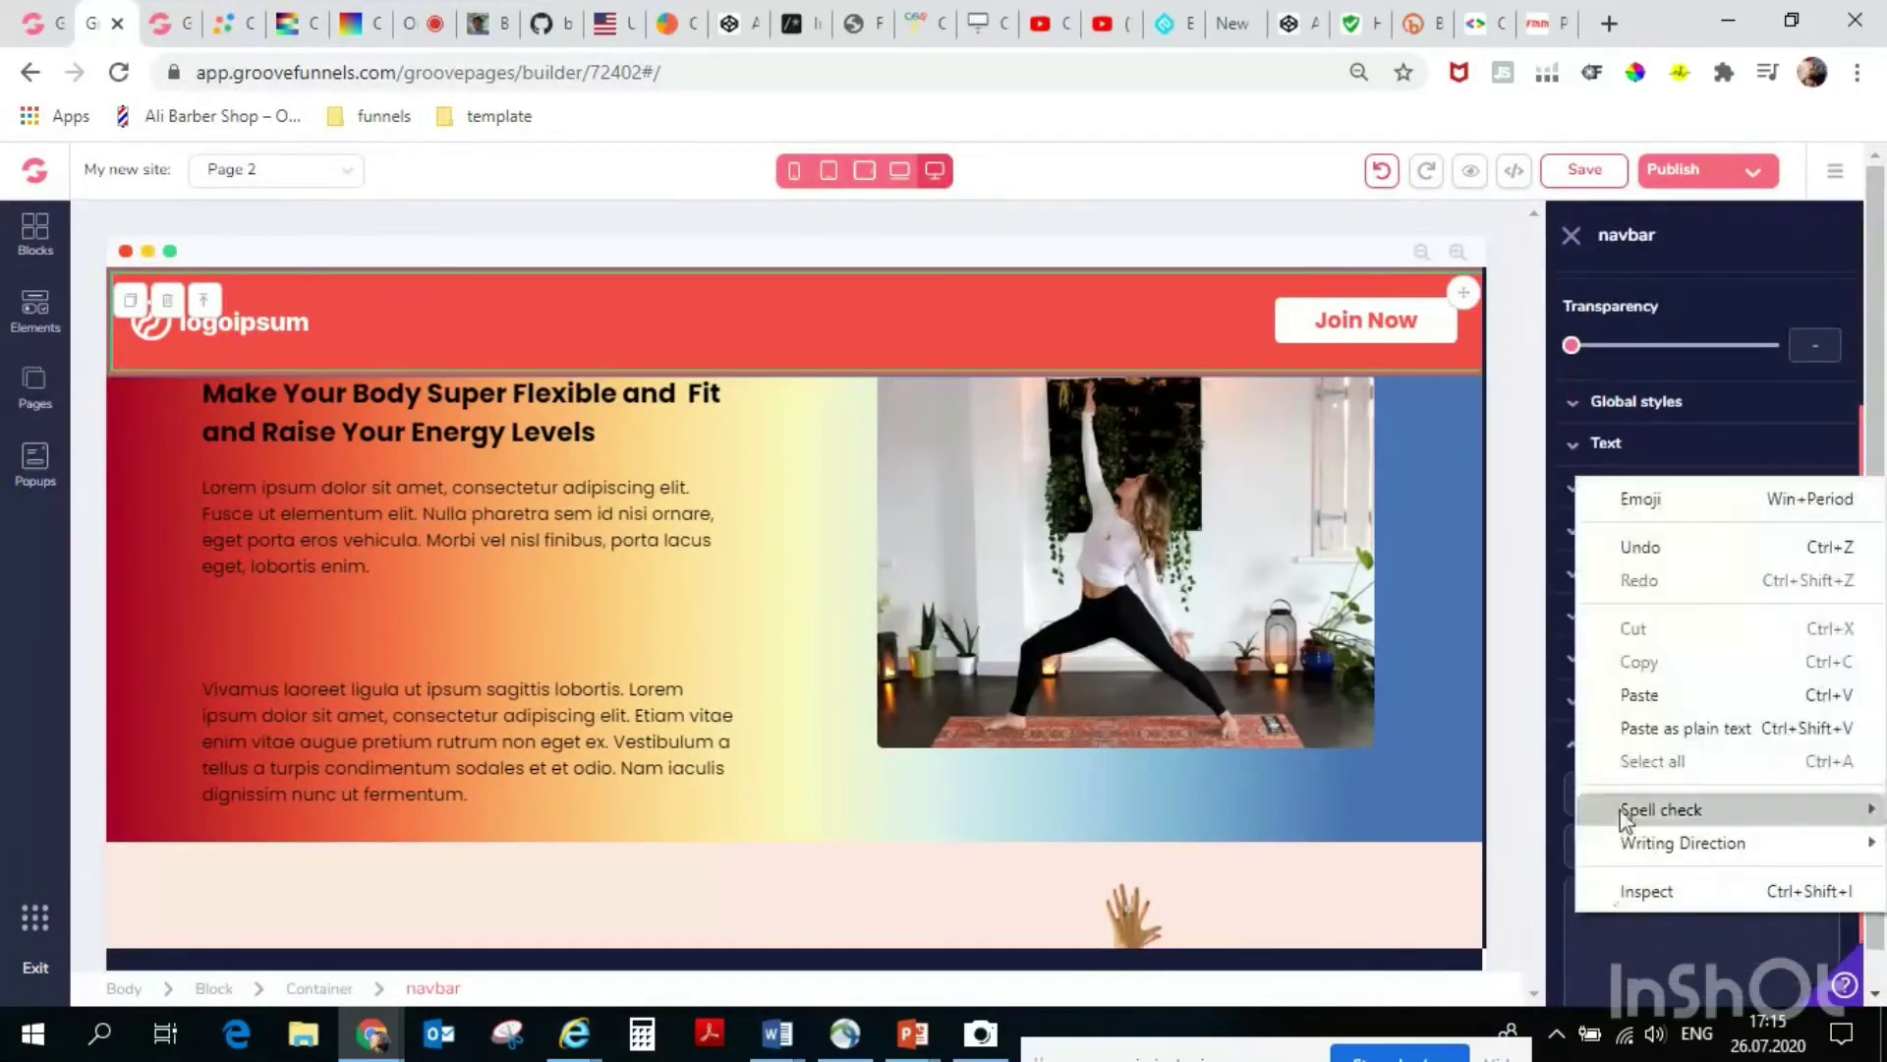
left_click(1639, 696)
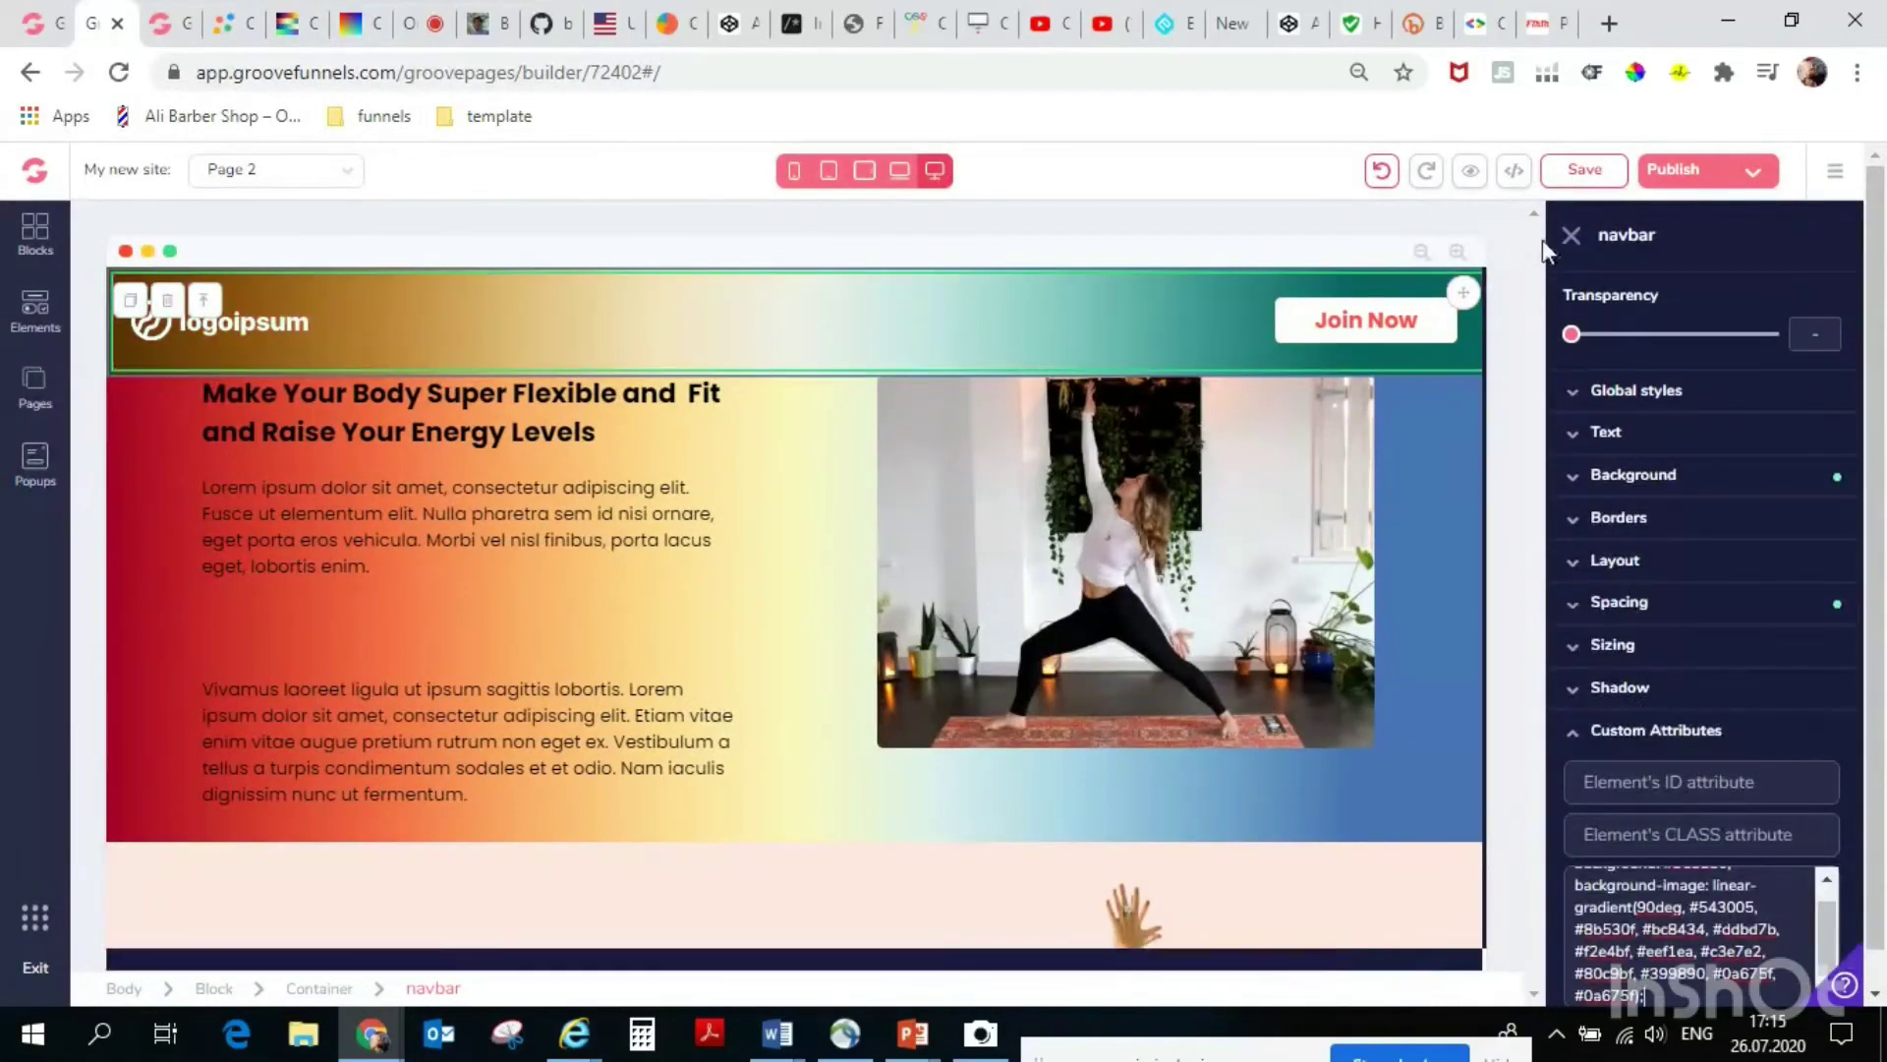
left_click(1572, 236)
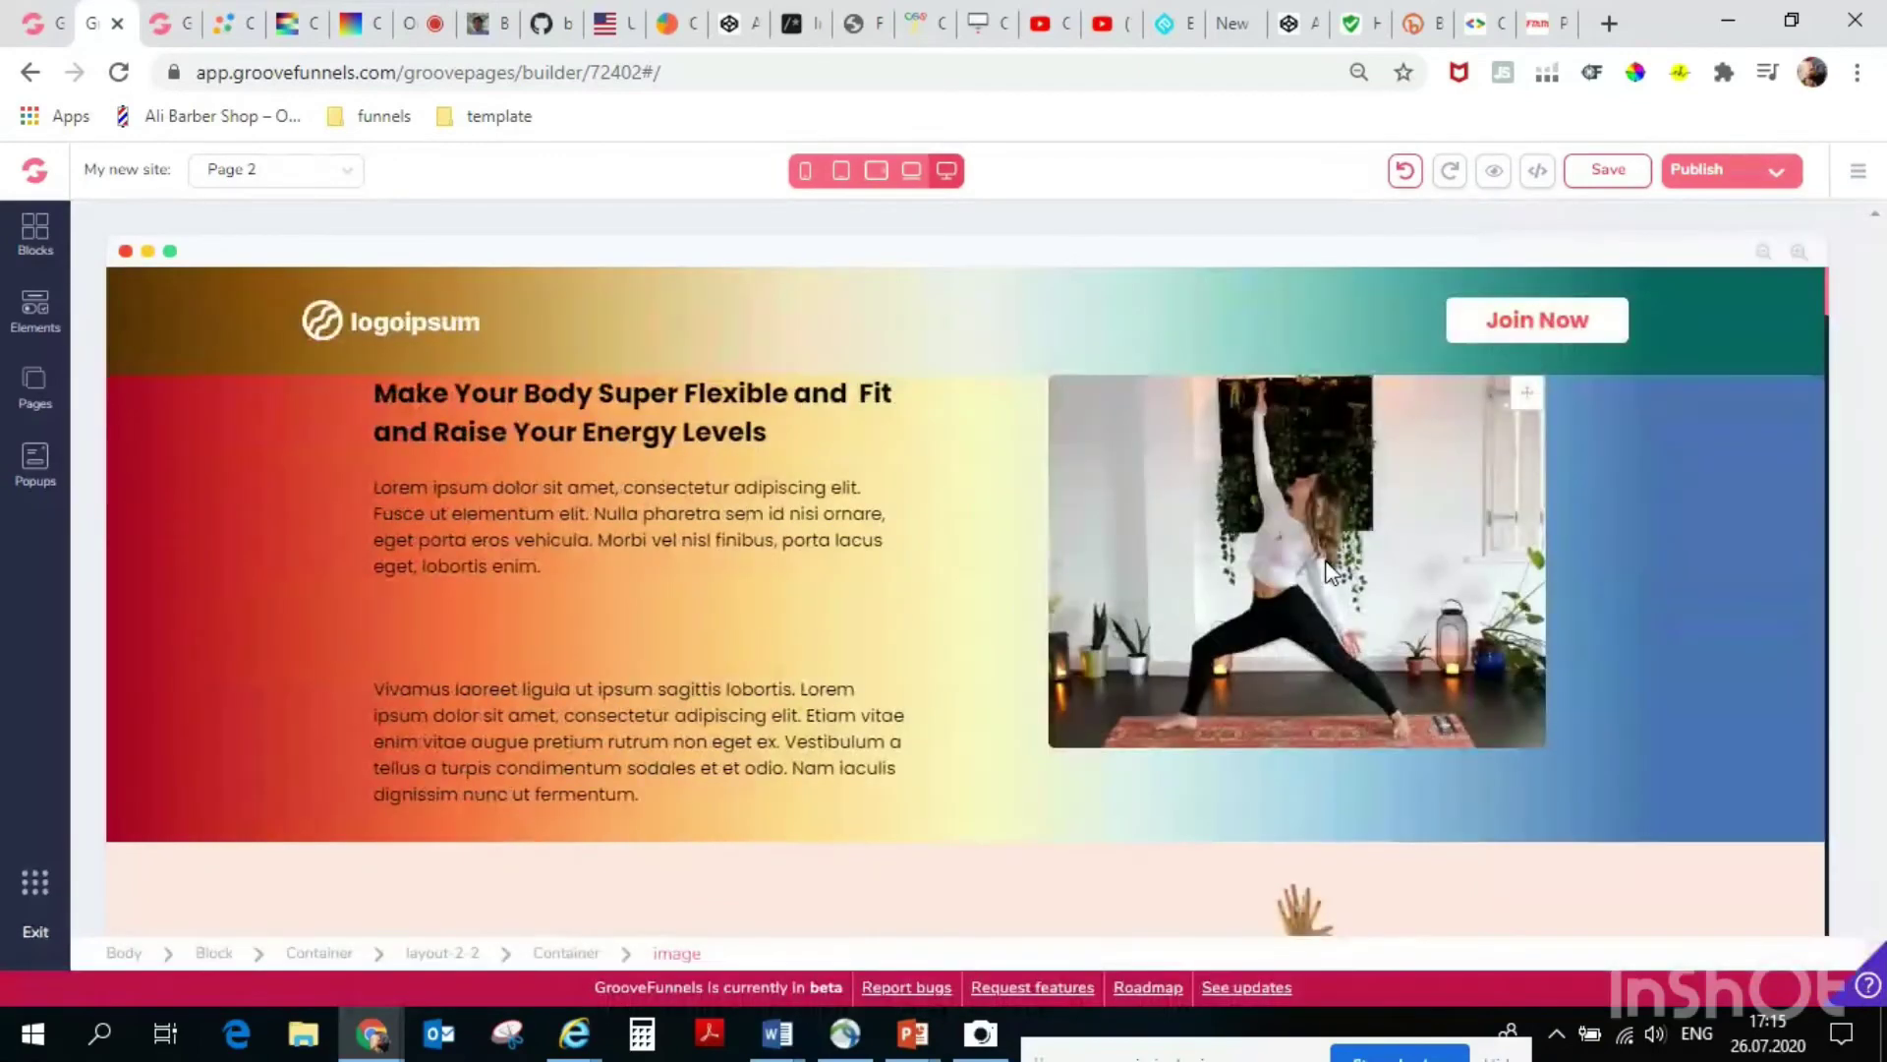
scroll(1324, 560, "down", 4)
scroll(1324, 560, "up", 5)
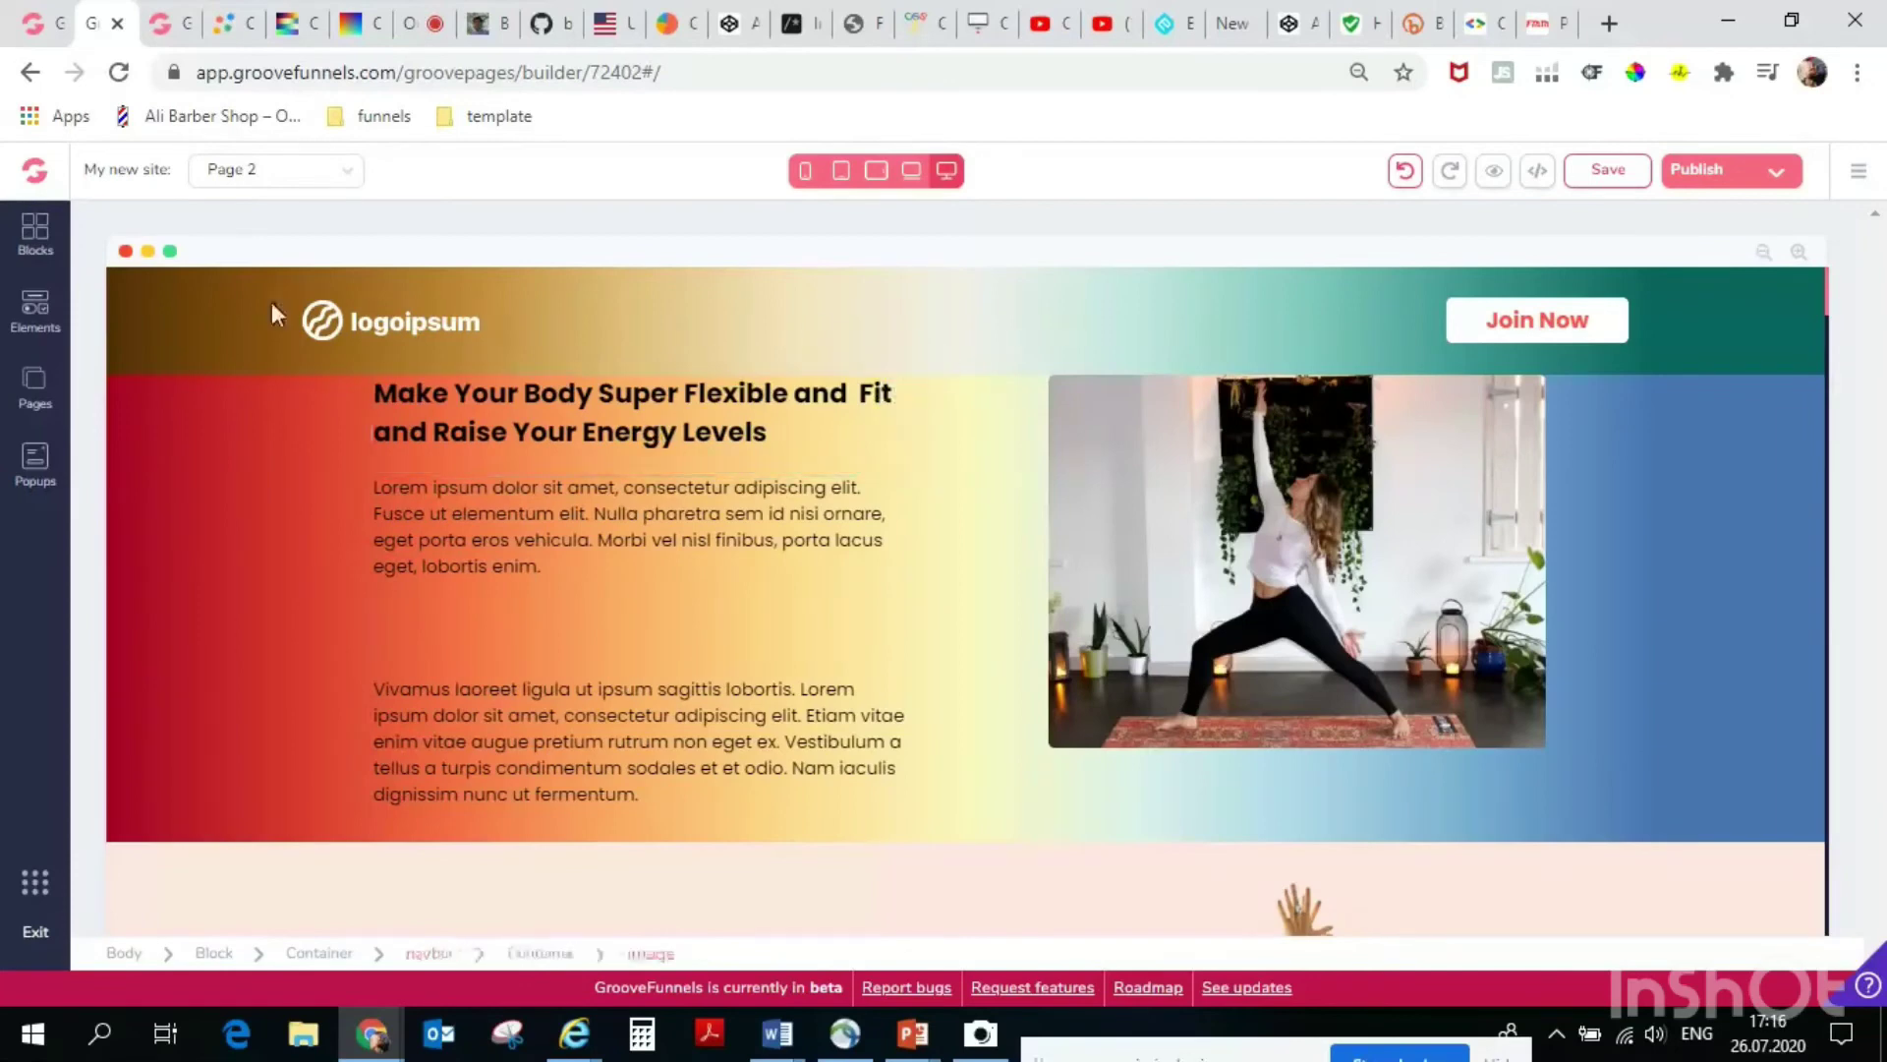
Paste the BrBG gradient code into the custom CSS of the container holding the "Join the 21-Day Online Detox Challenge" text.
scroll(1378, 444, "down", 3)
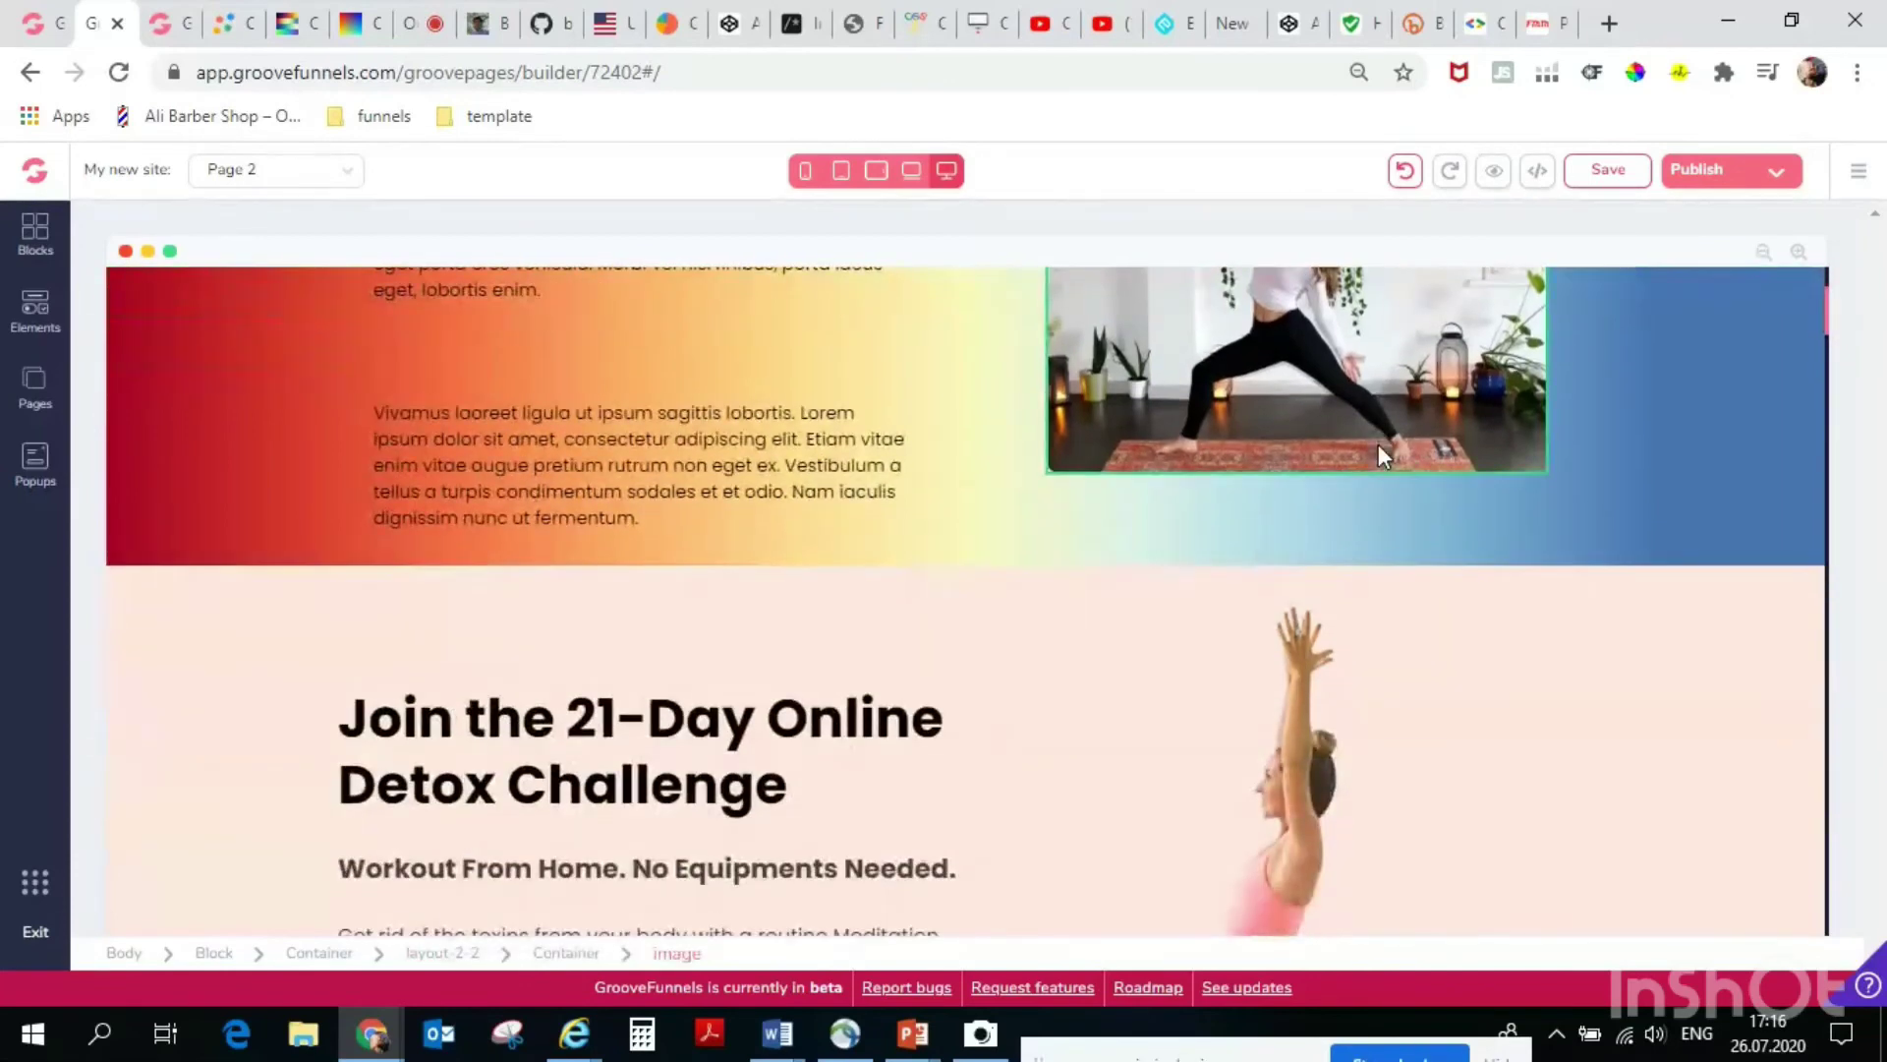
scroll(1376, 445, "down", 5)
scroll(1339, 557, "up", 4)
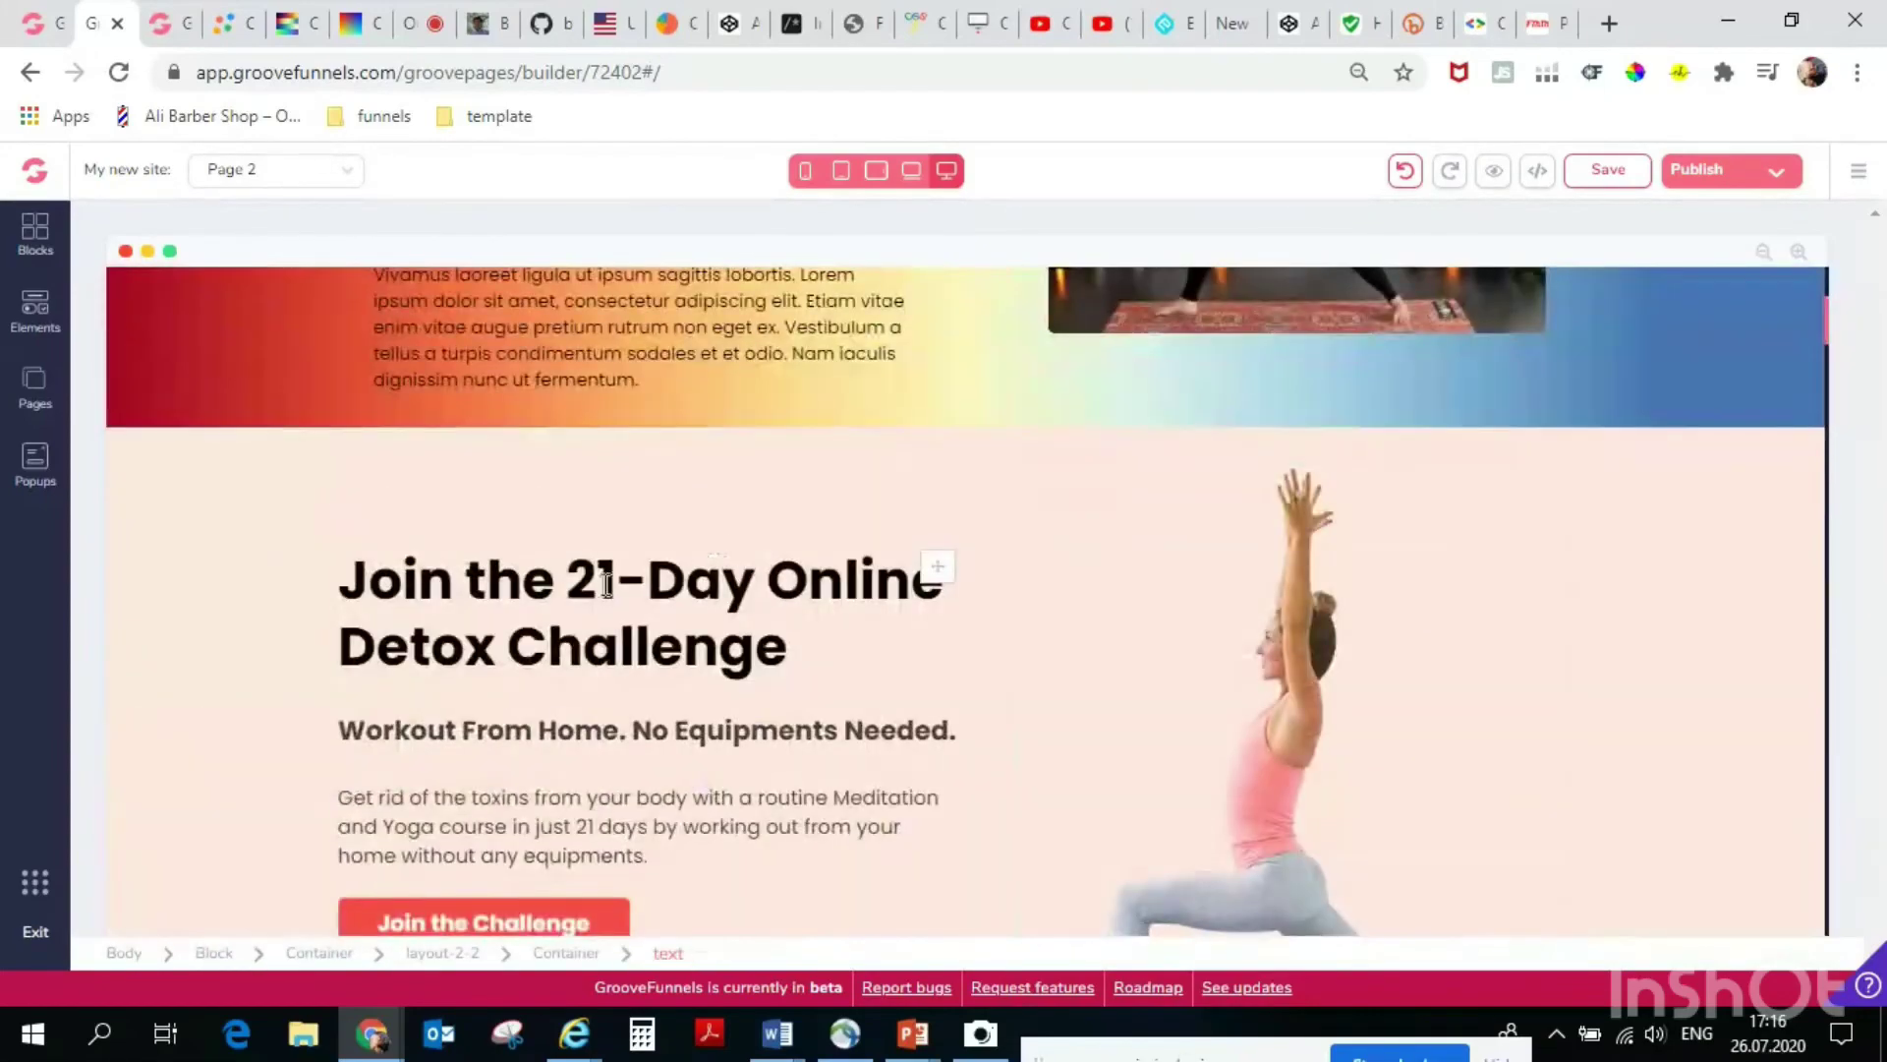
scroll(935, 564, "down", 4)
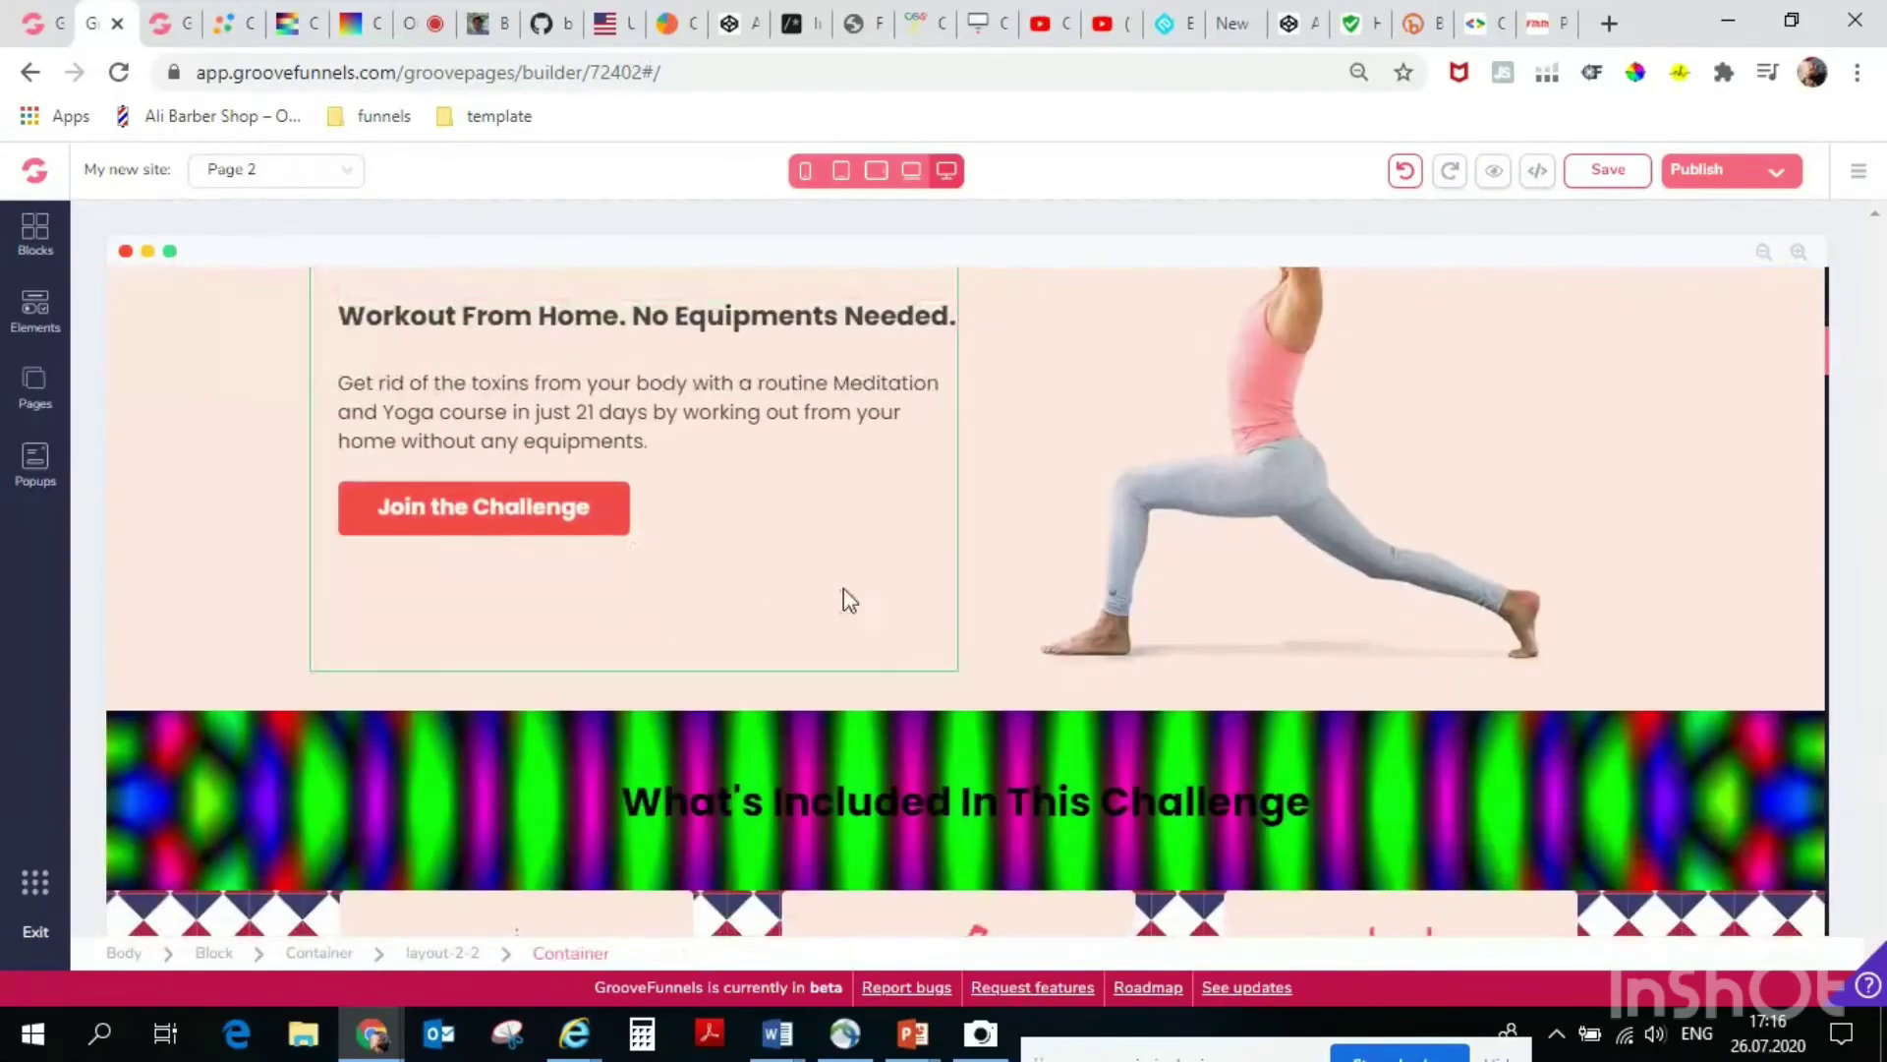
left_click(855, 590)
scroll(580, 540, "up", 3)
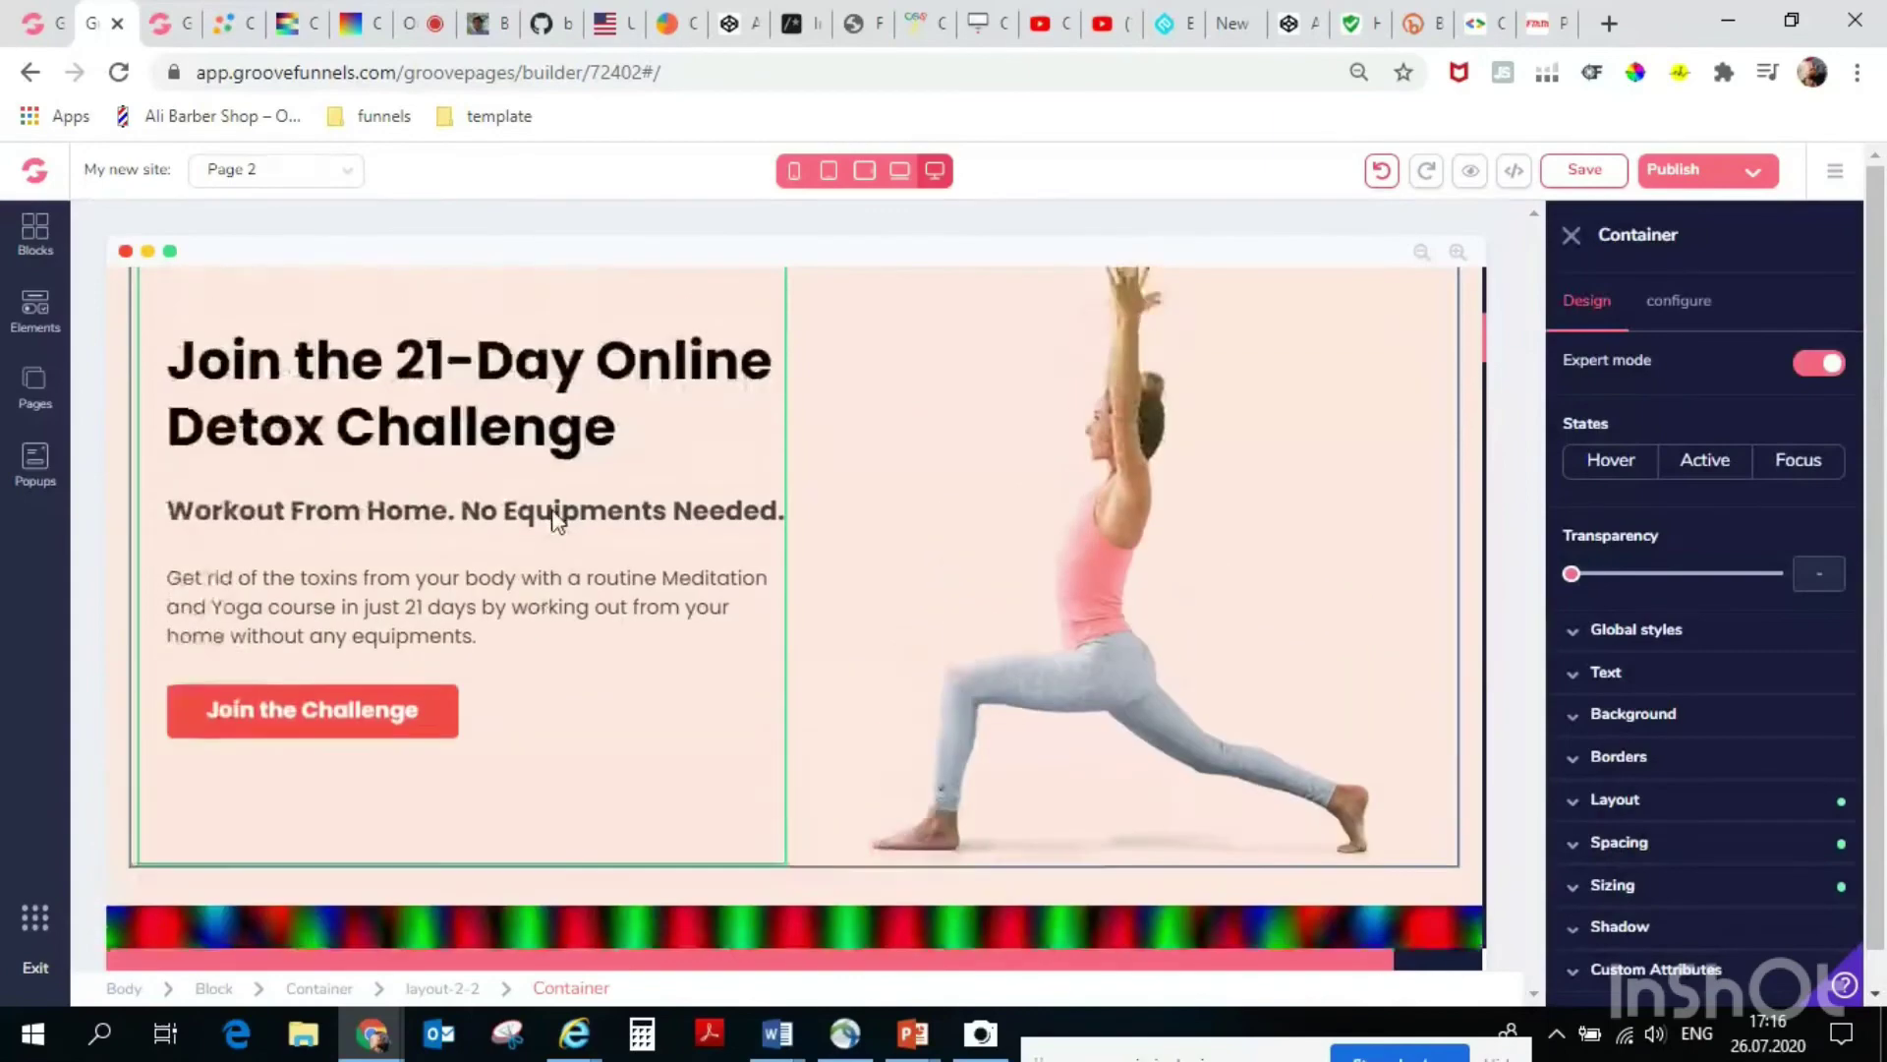
scroll(557, 518, "down", 4)
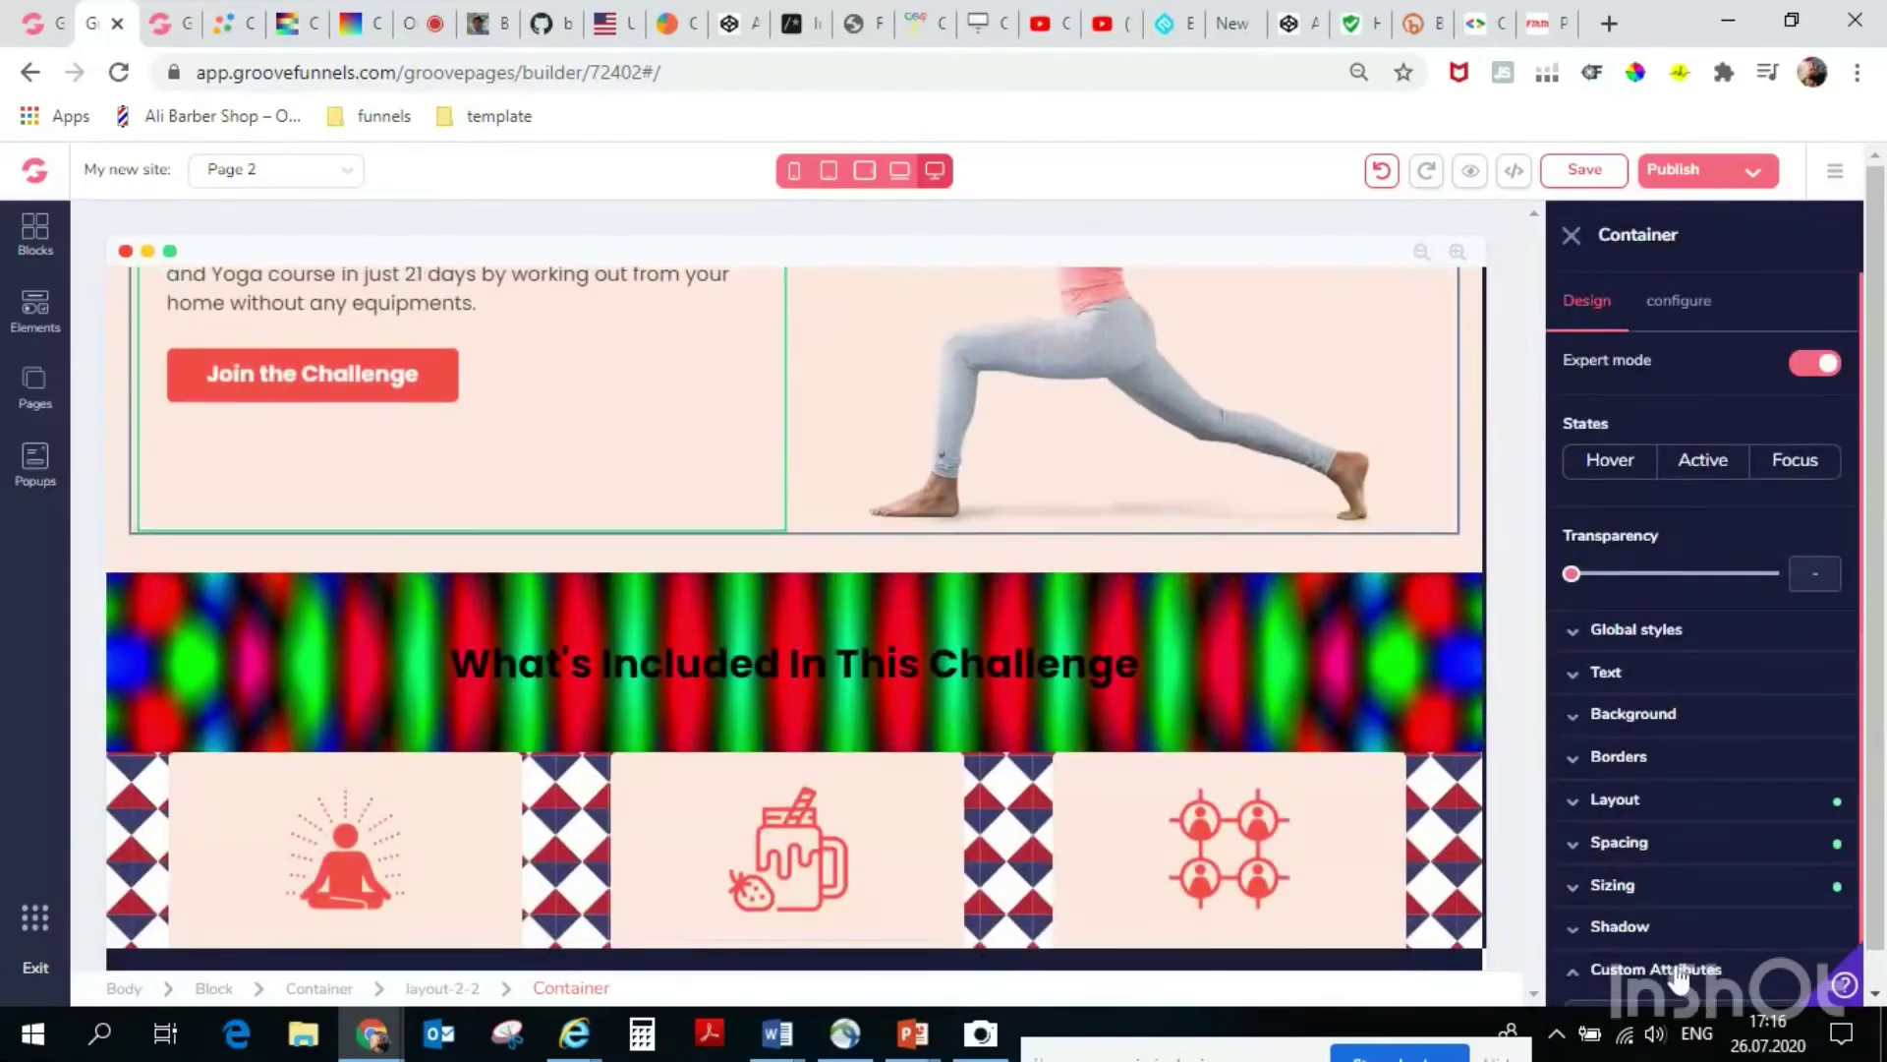
scroll(1681, 973, "down", 2)
right_click(1641, 968)
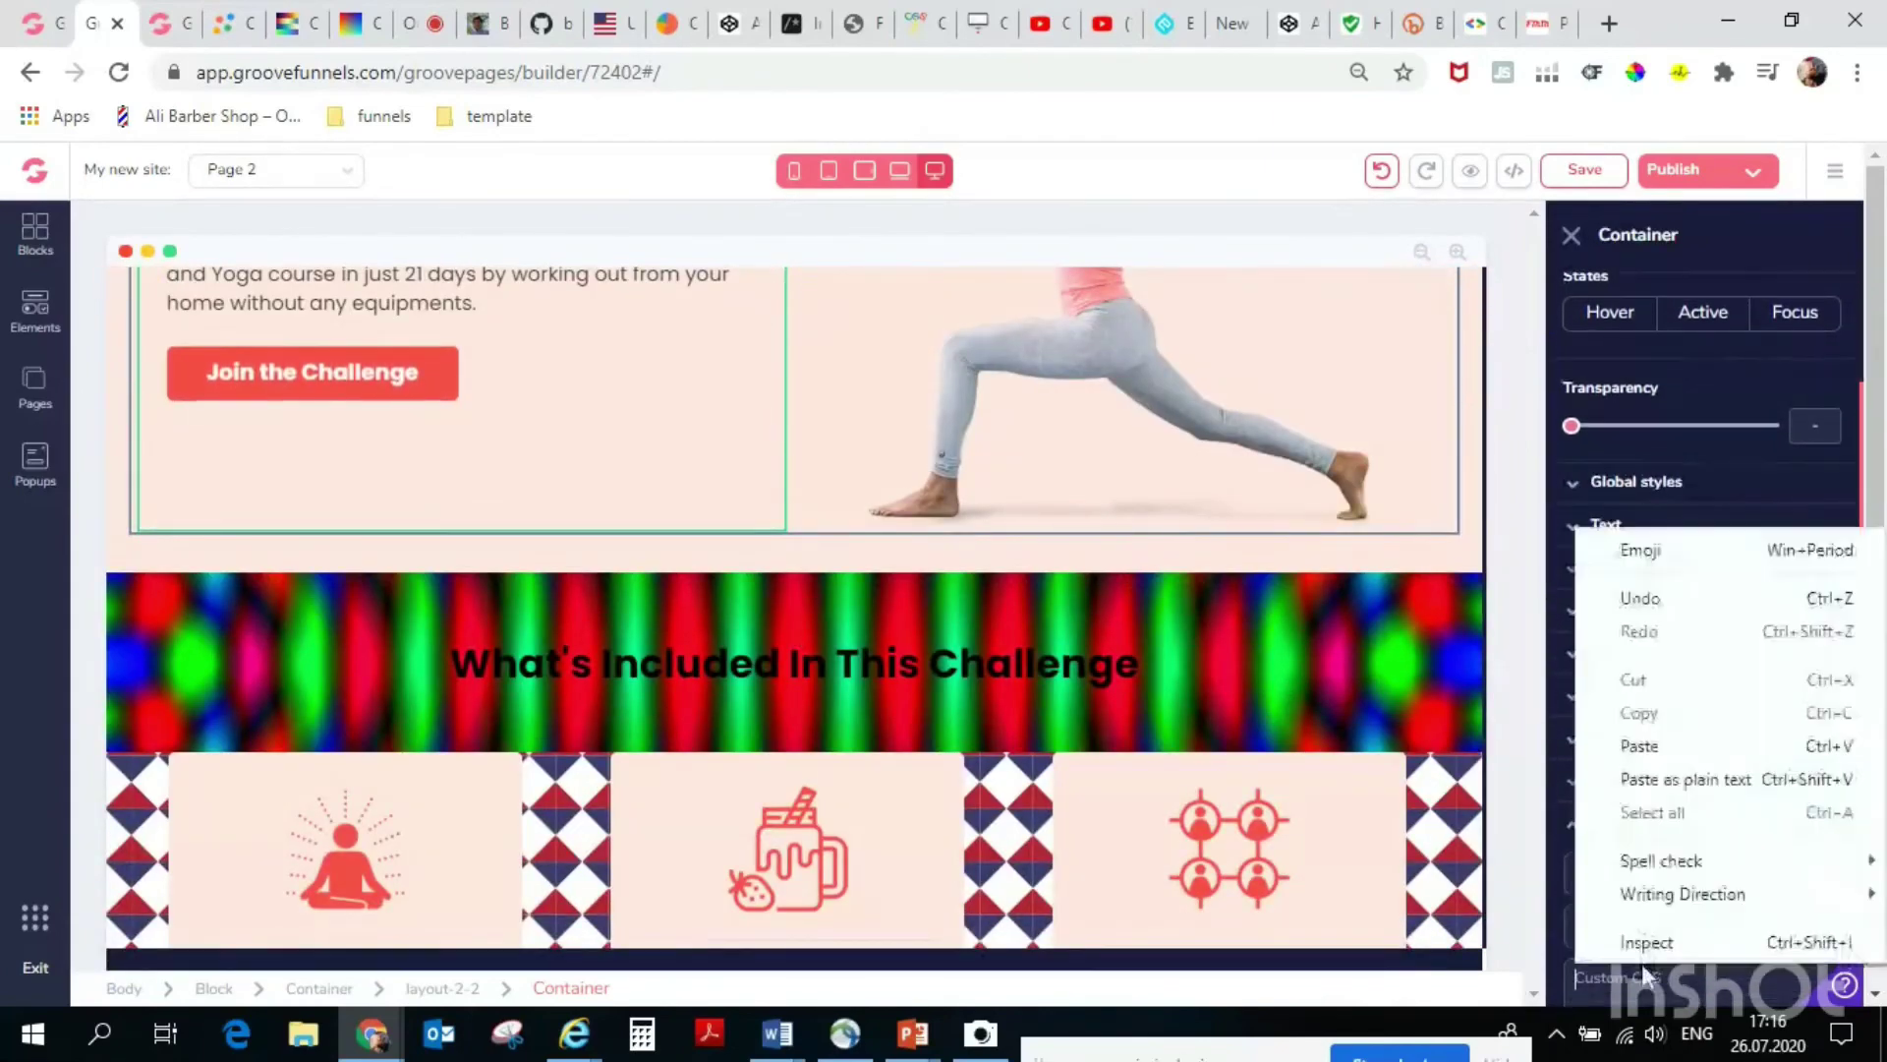
left_click(1661, 746)
scroll(713, 448, "up", 4)
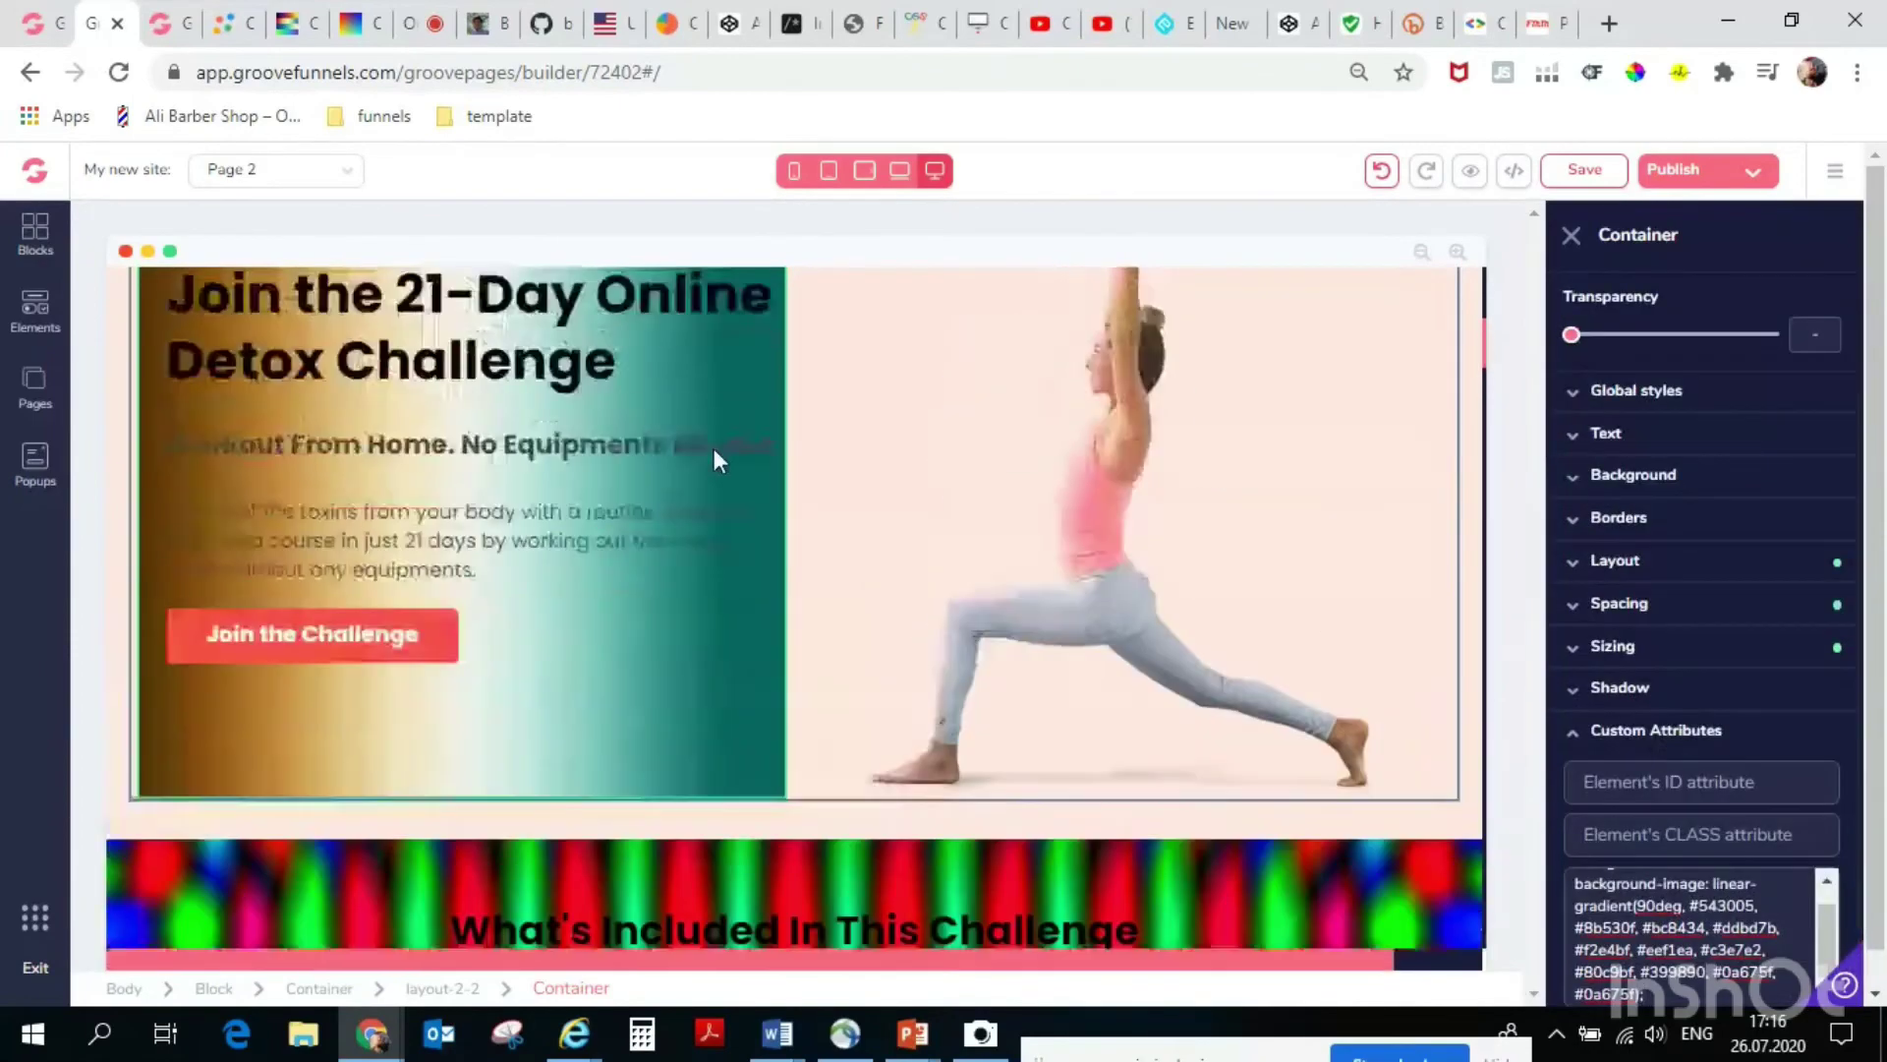
left_click(1573, 236)
scroll(1337, 500, "up", 5)
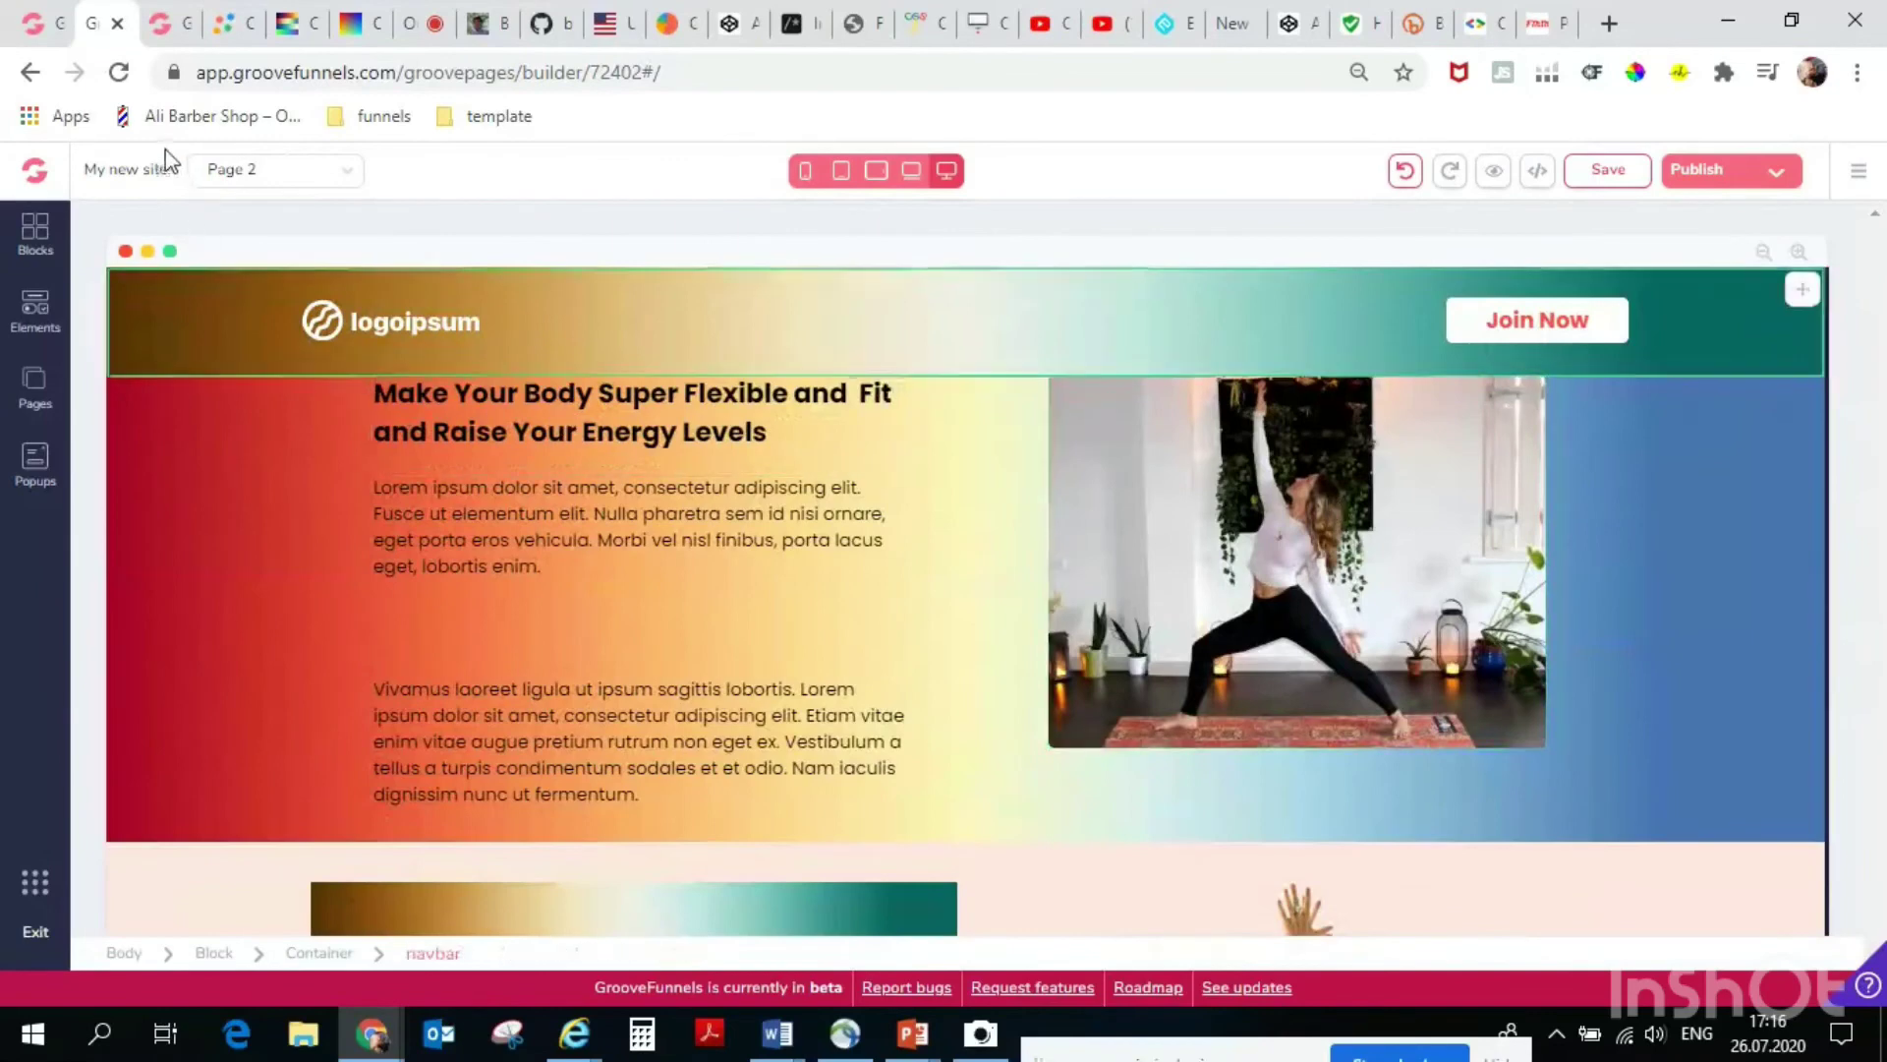
Switch to the builder with the Home page and examine its animated headings, clipped image and remaining blocks down to the footer.
left_click(165, 24)
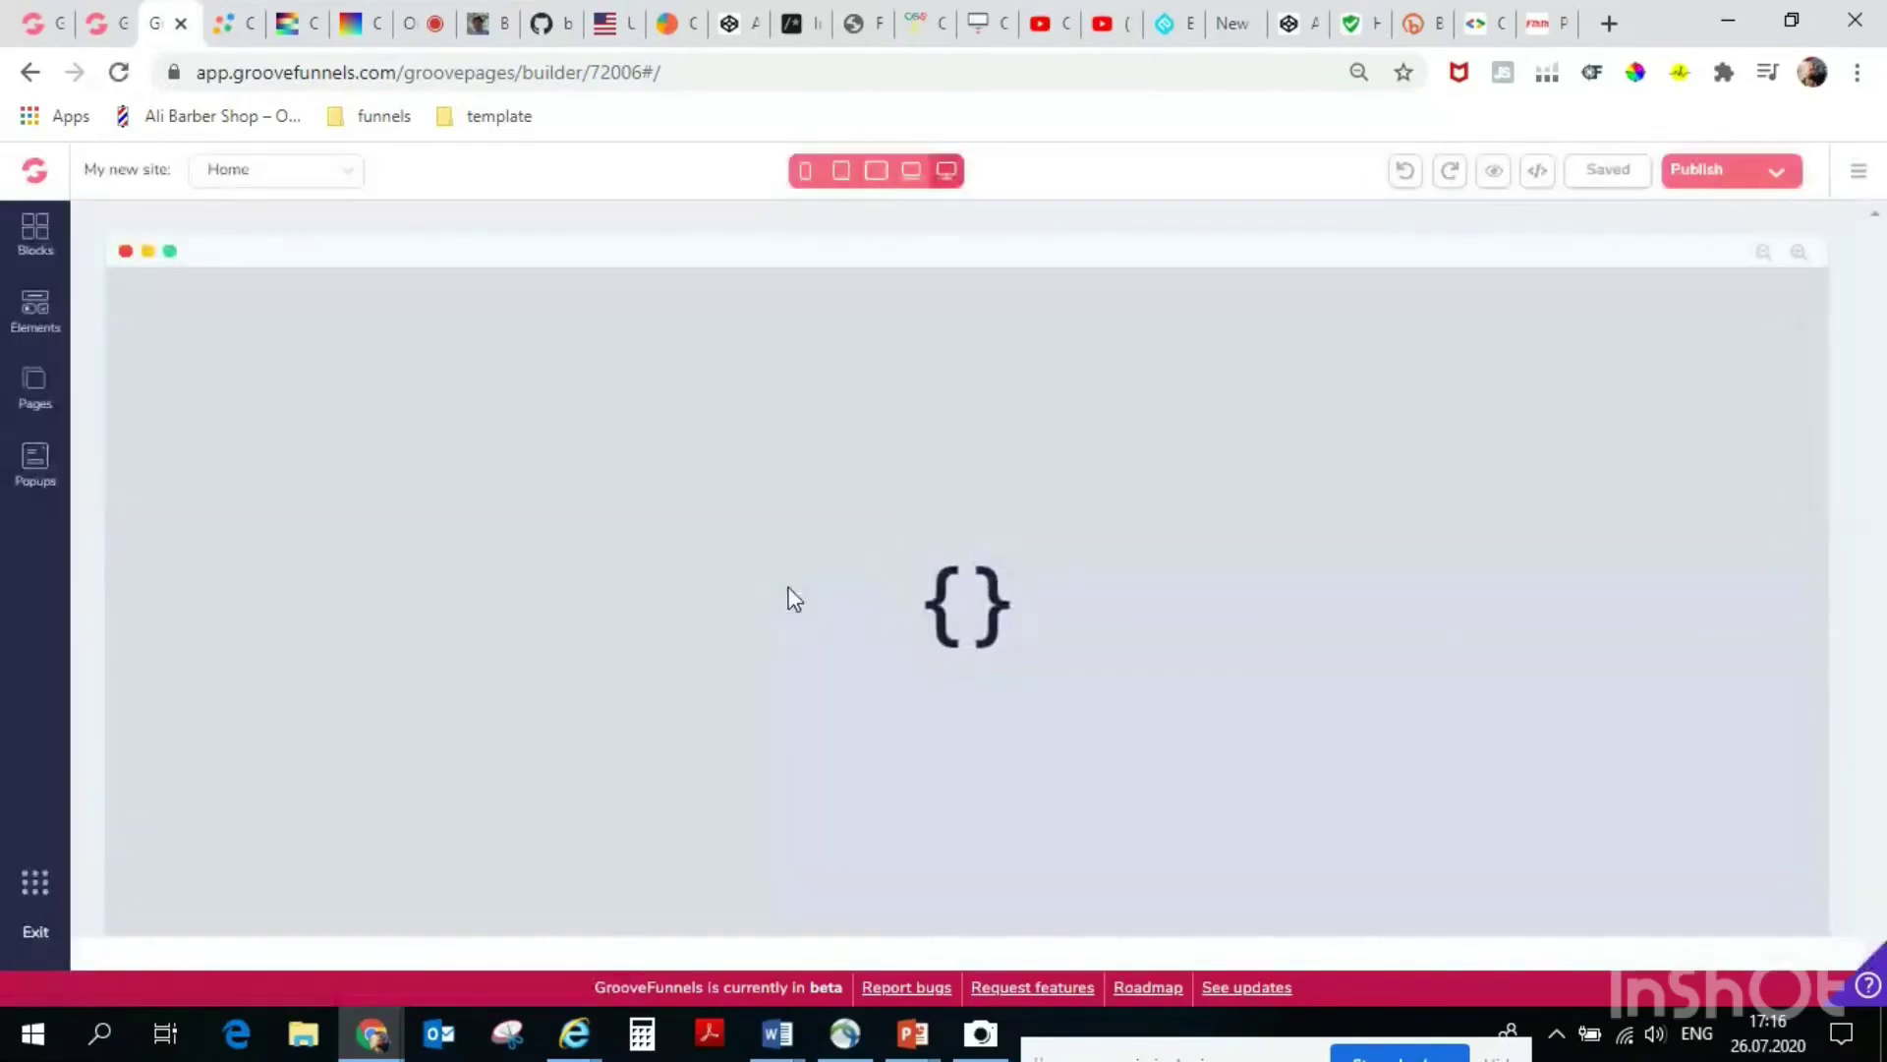
scroll(792, 590, "down", 6)
scroll(793, 590, "up", 6)
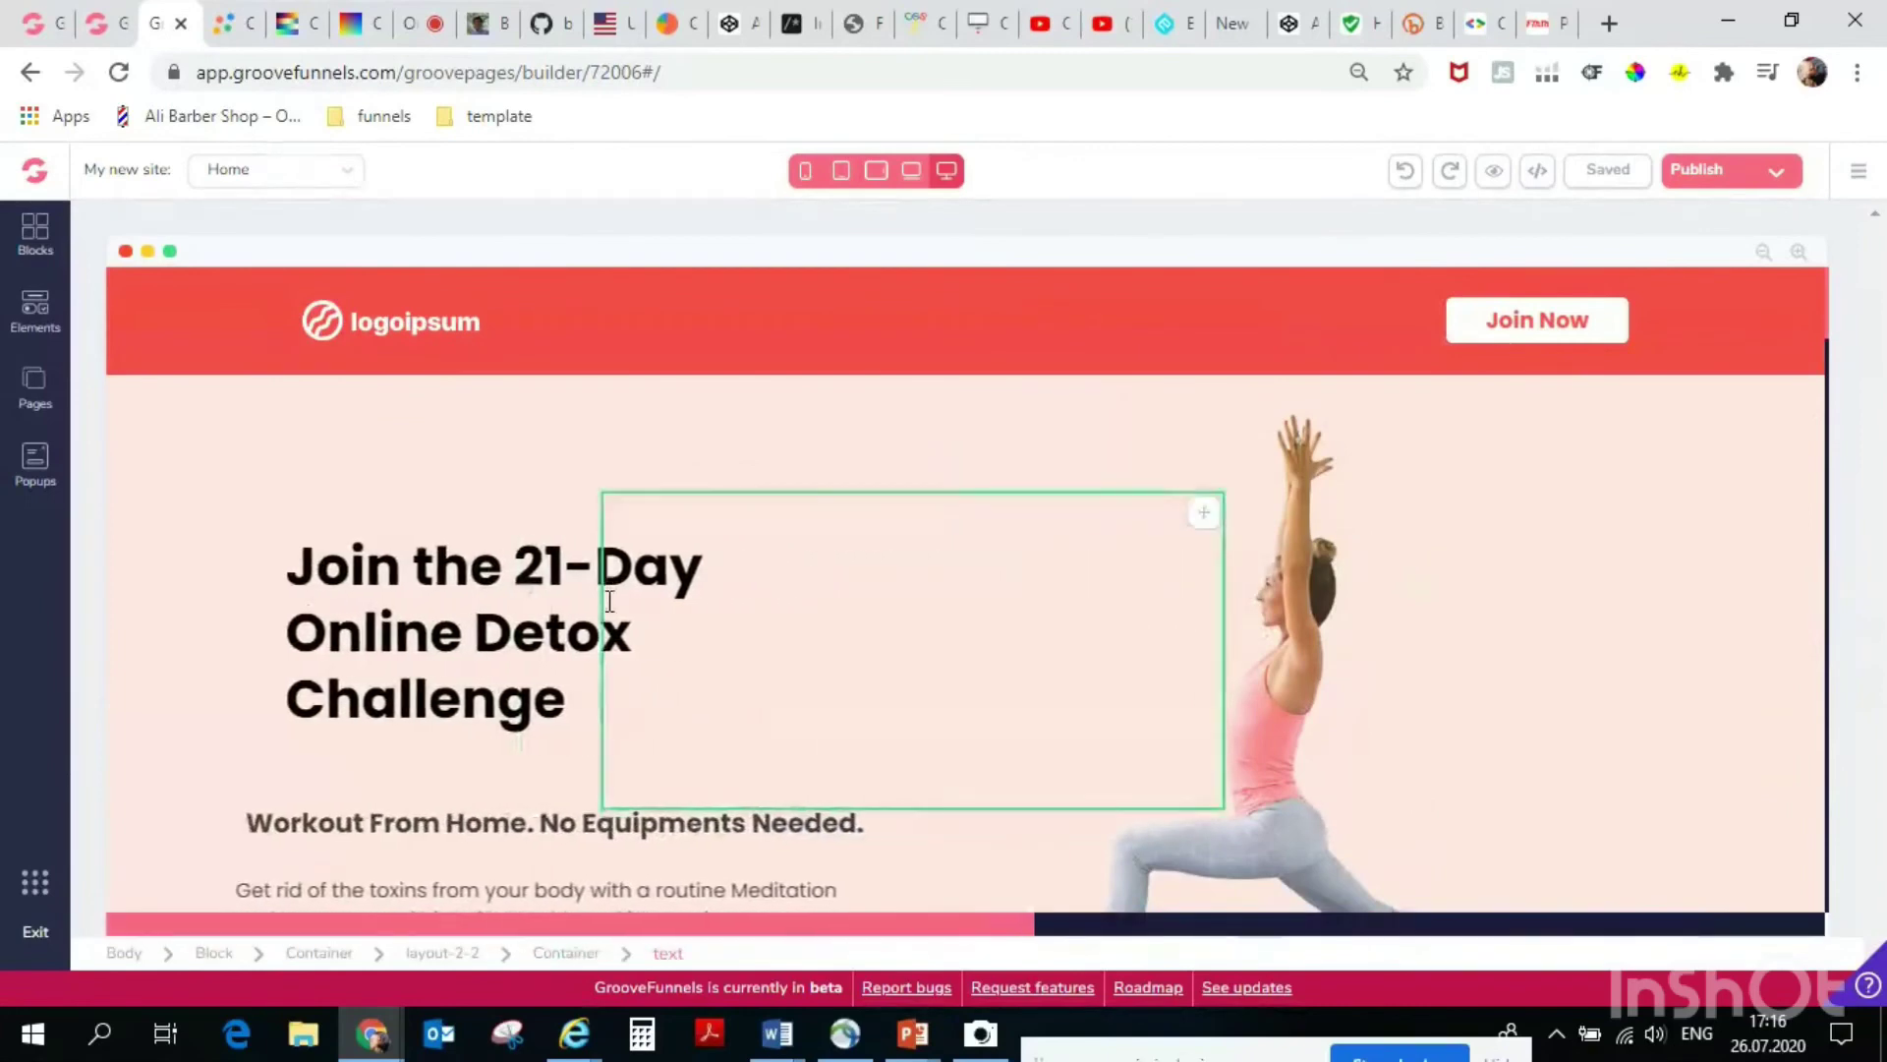
scroll(510, 603, "down", 3)
scroll(497, 615, "up", 3)
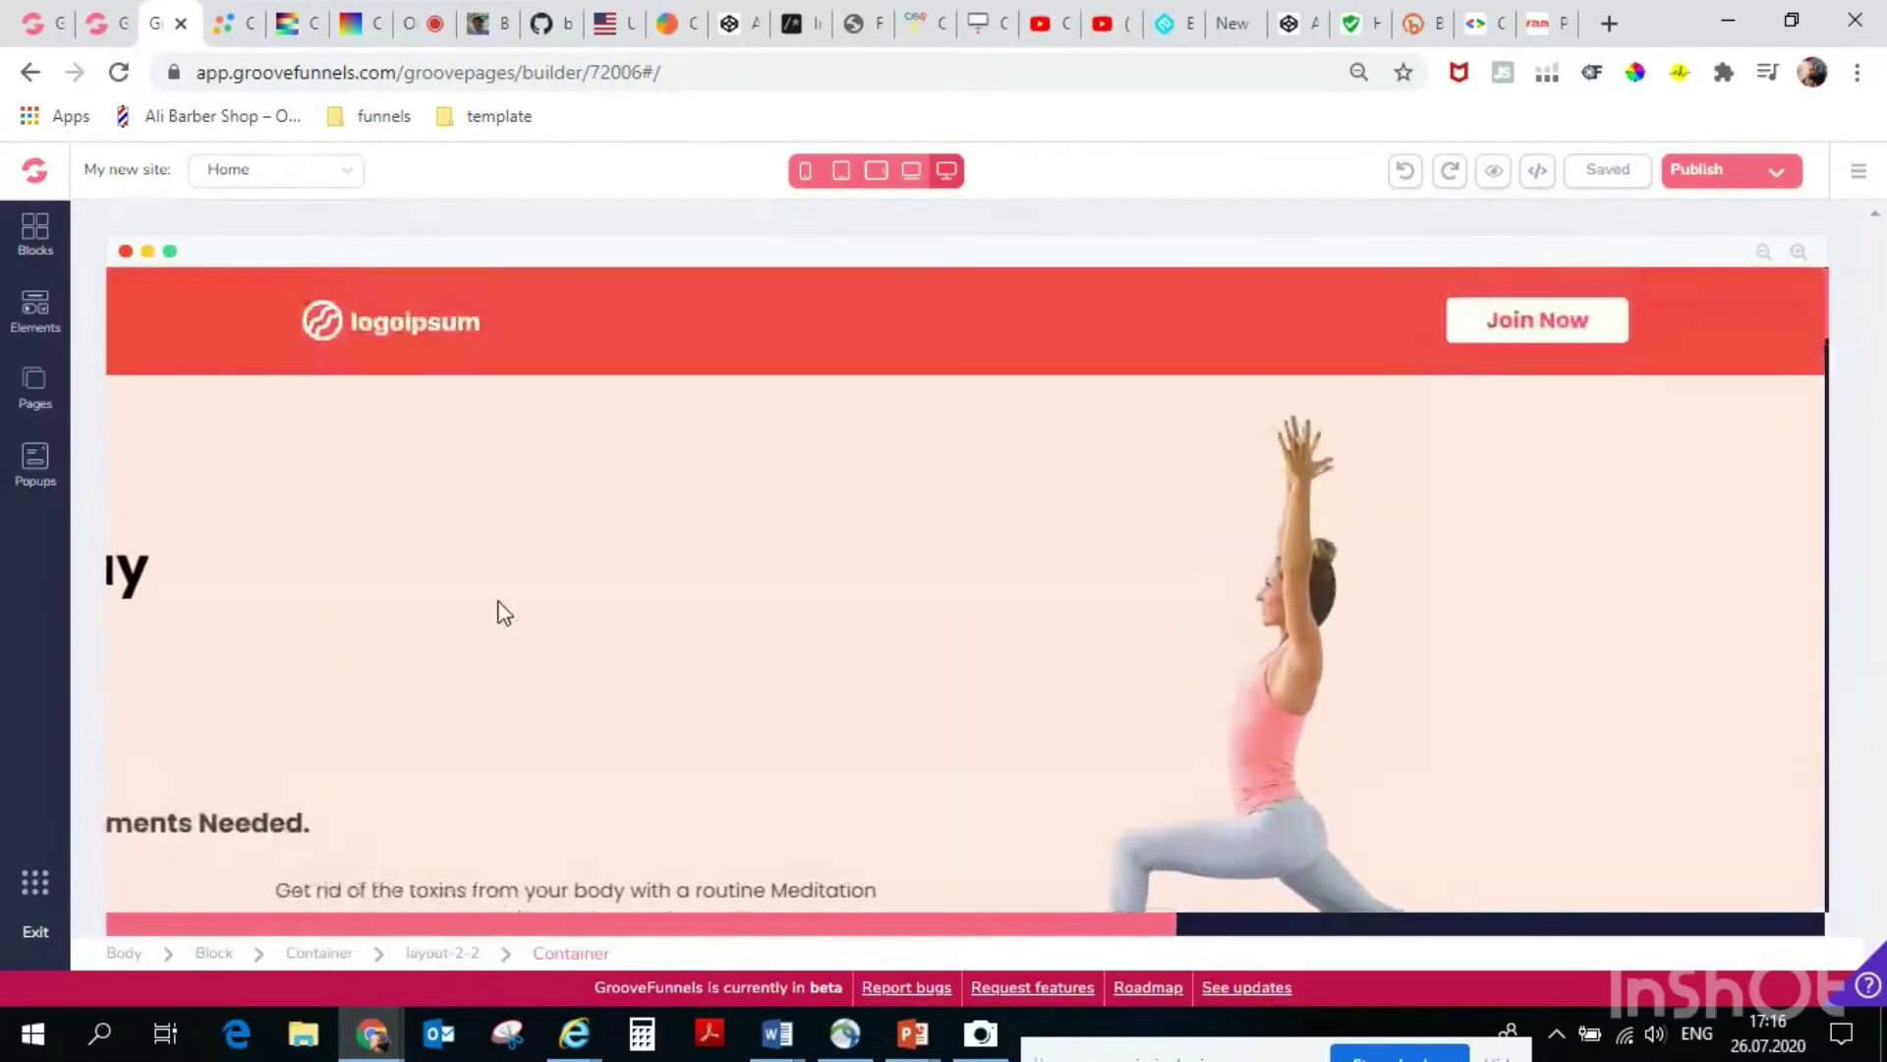
scroll(315, 783, "down", 3)
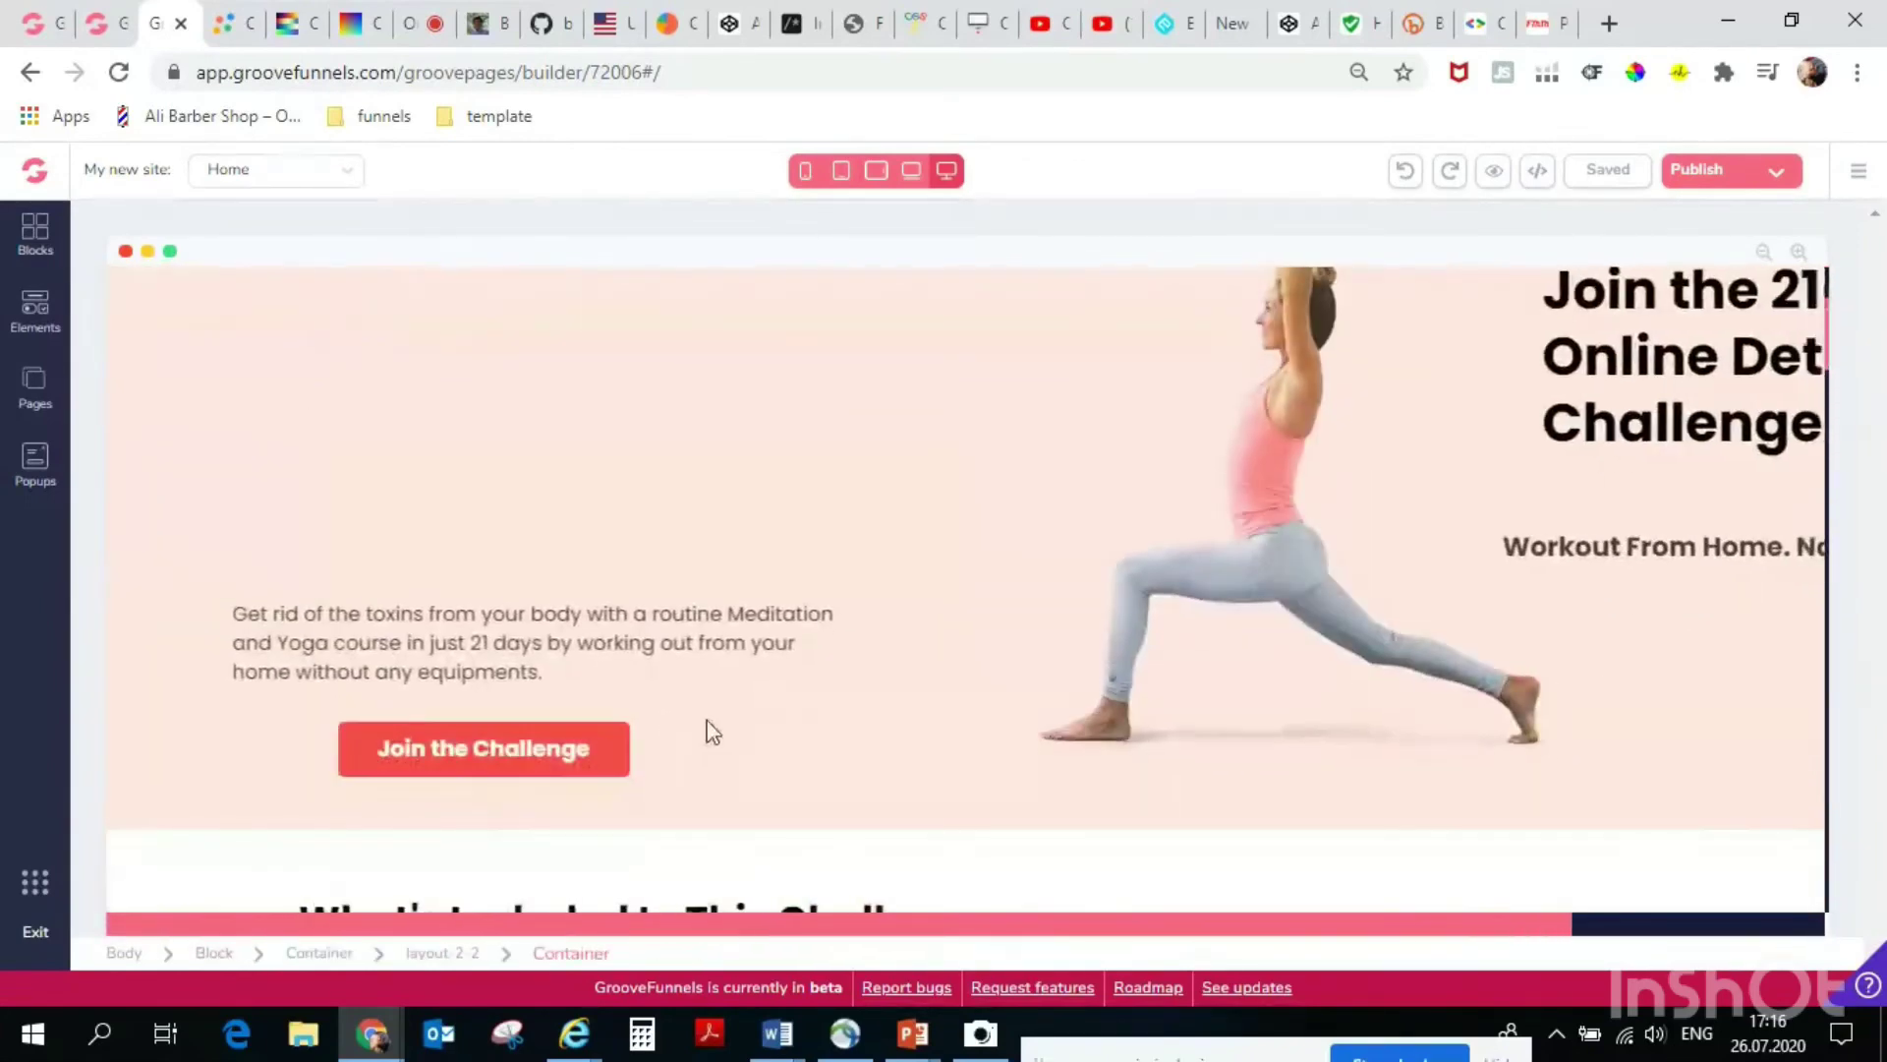
scroll(396, 750, "down", 4)
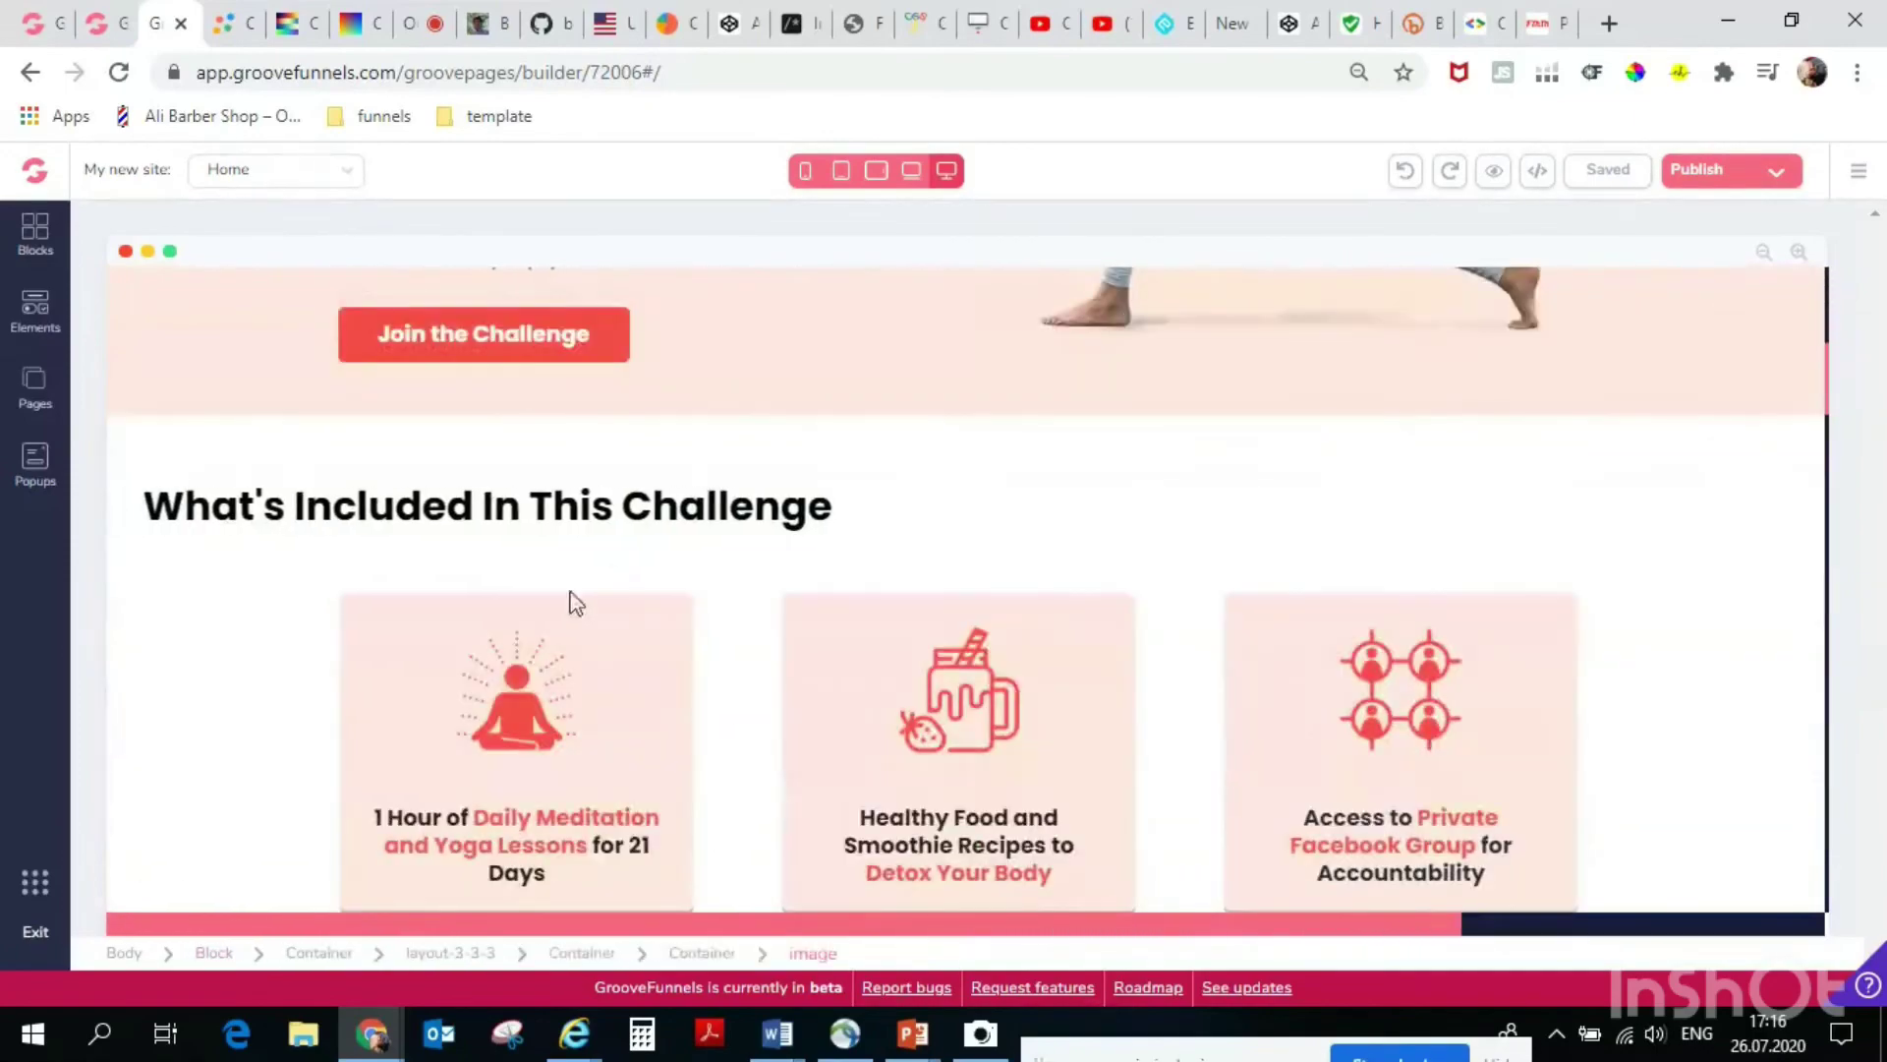
scroll(584, 559, "down", 6)
scroll(580, 557, "down", 5)
scroll(531, 550, "up", 3)
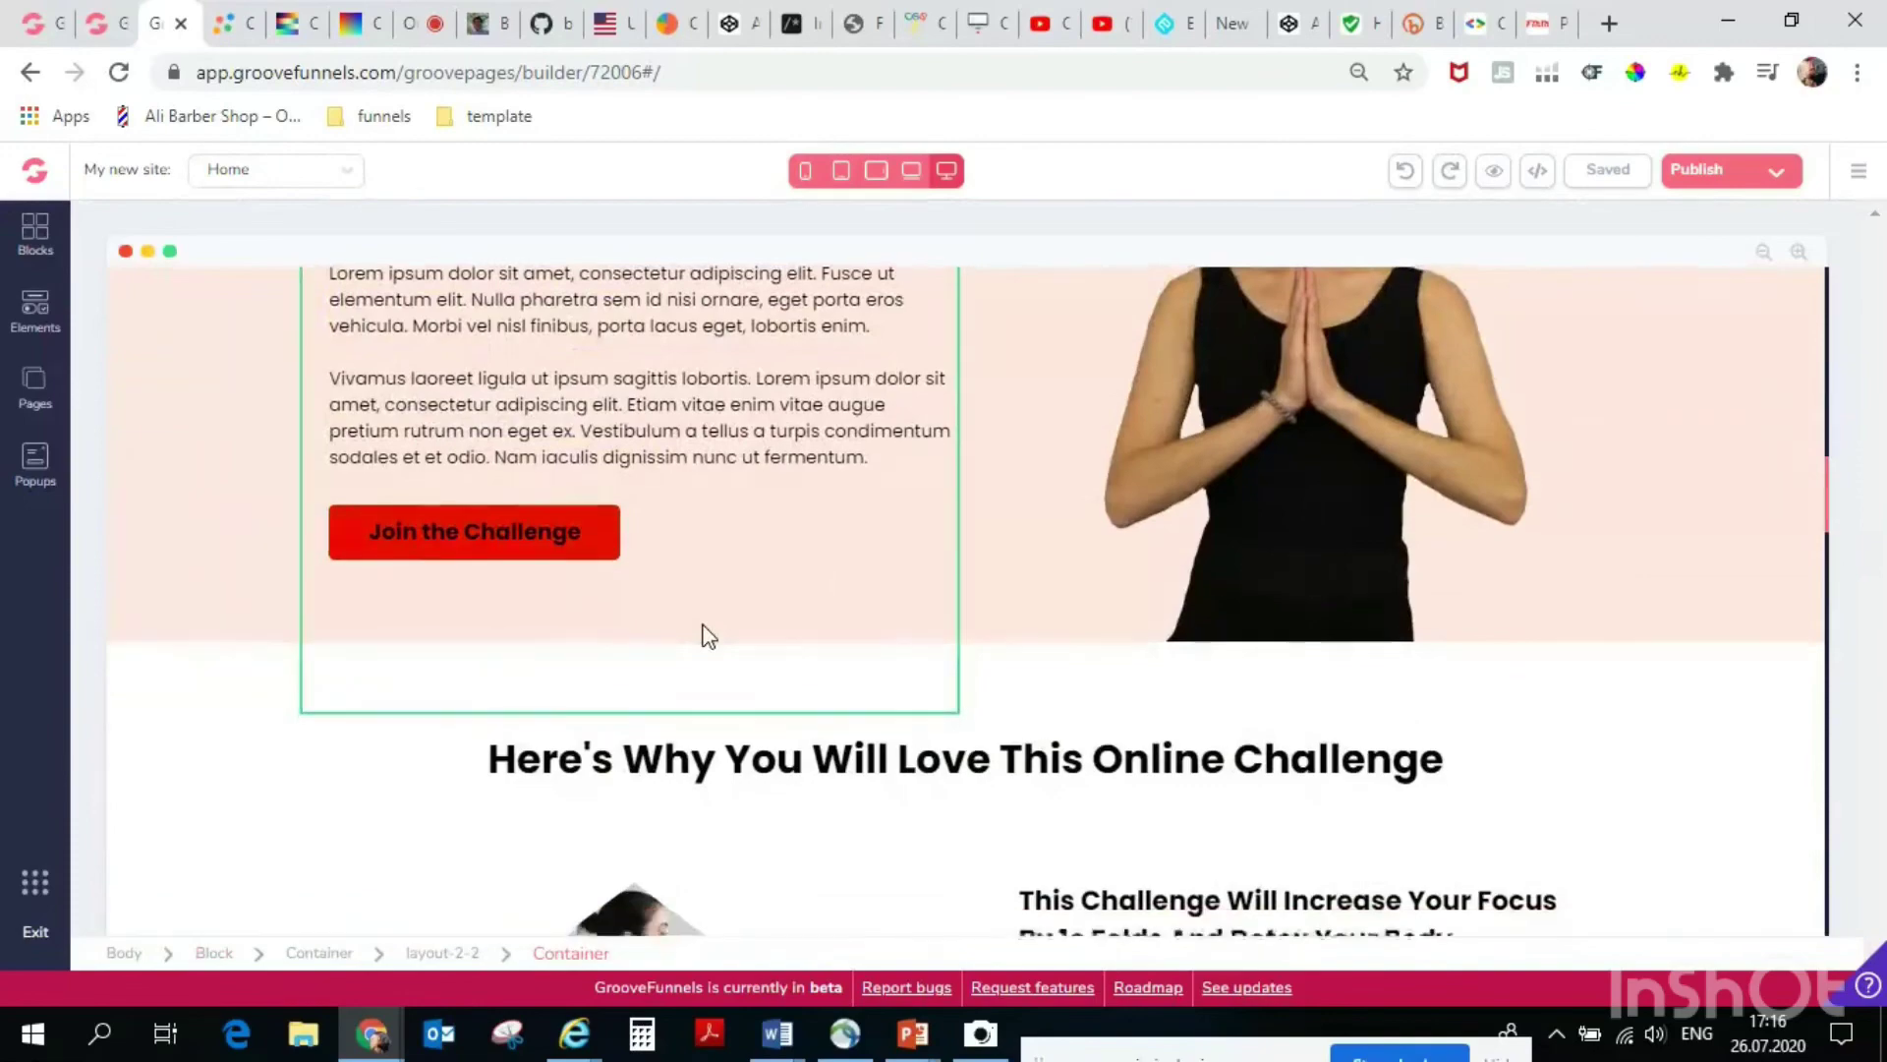
scroll(1406, 560, "down", 5)
scroll(1464, 577, "down", 2)
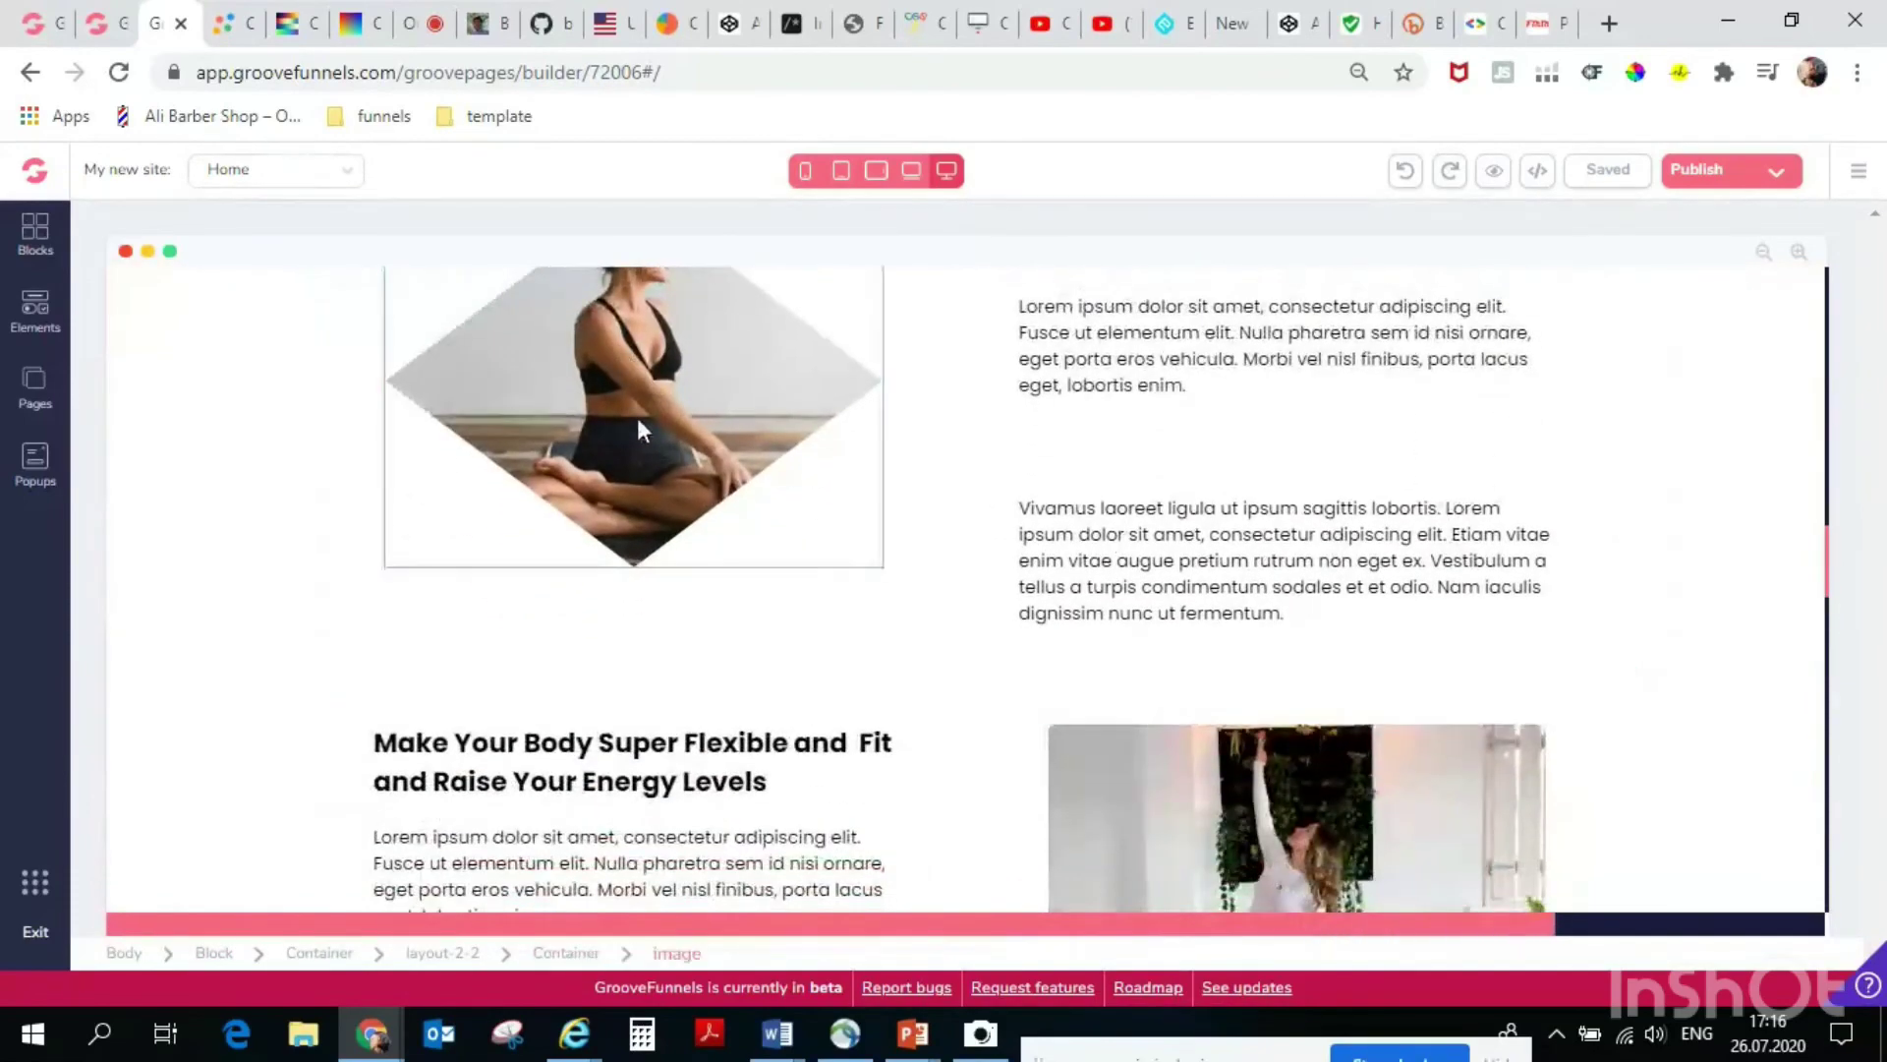
scroll(1209, 629, "down", 10)
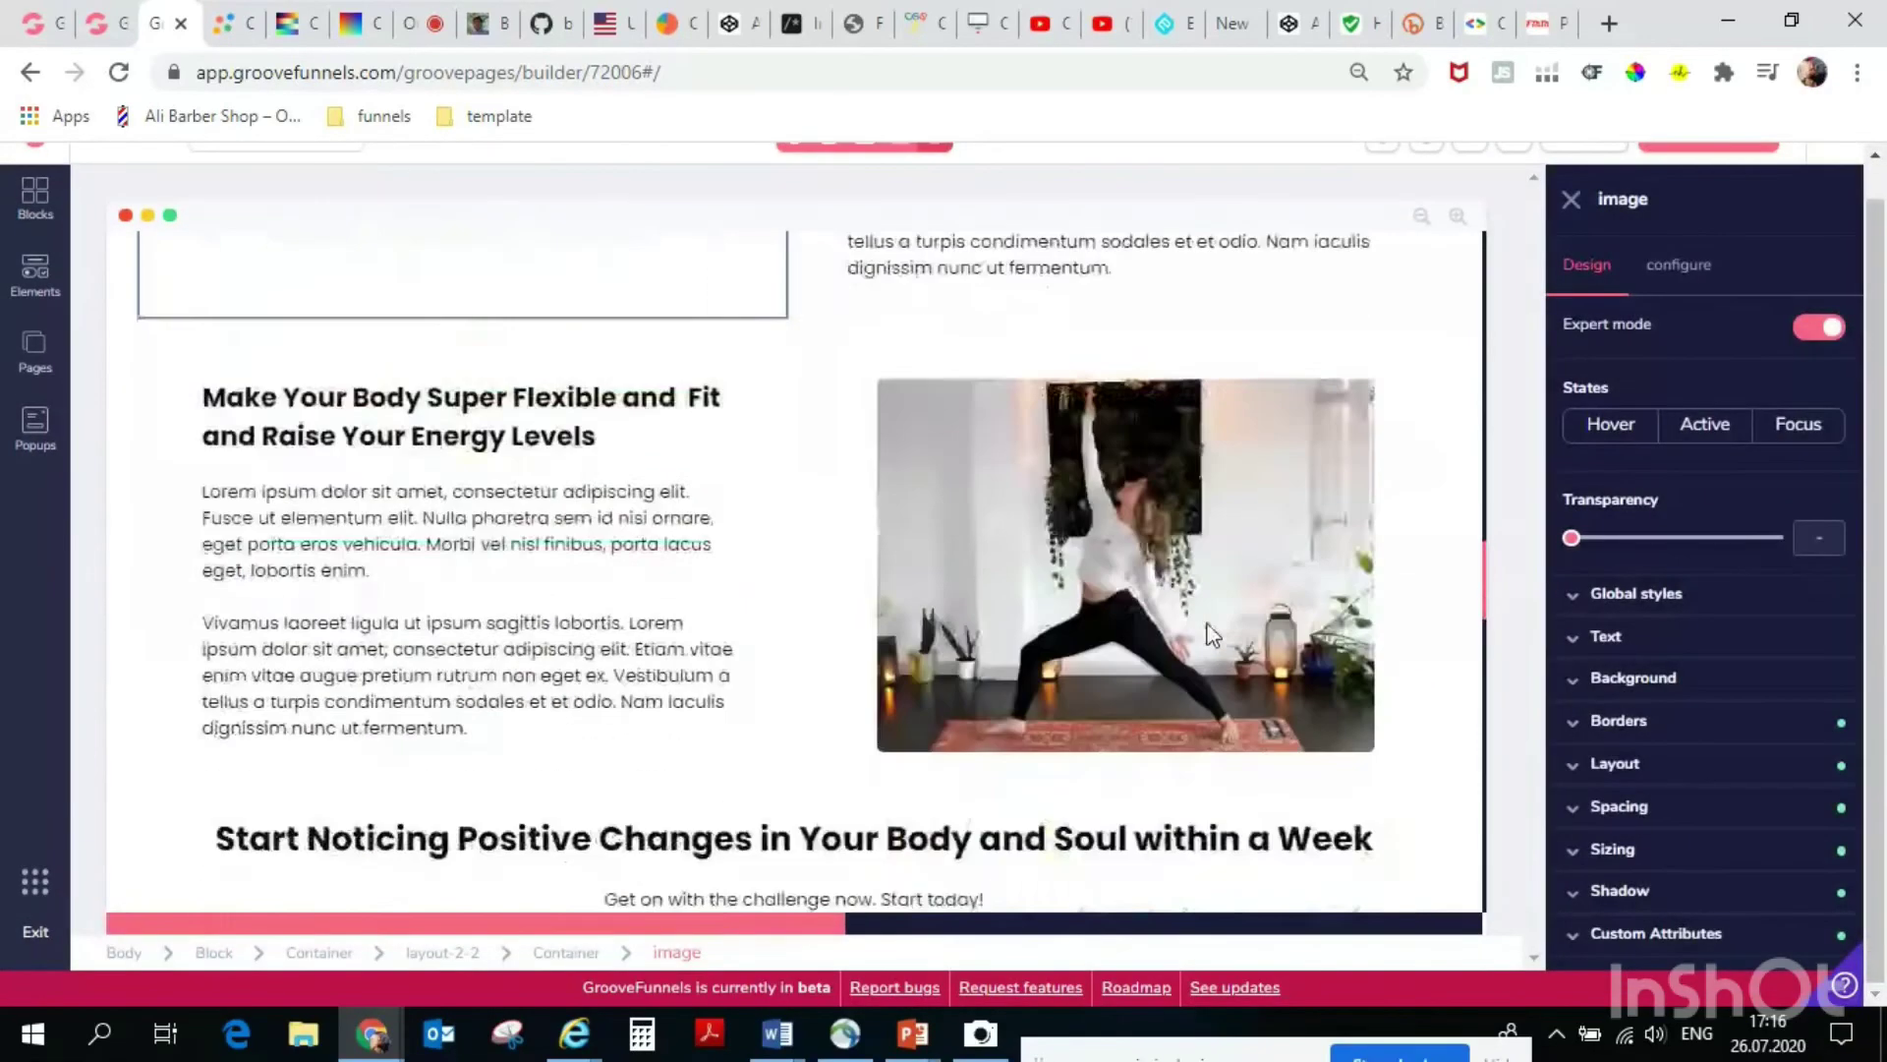
scroll(1209, 629, "down", 10)
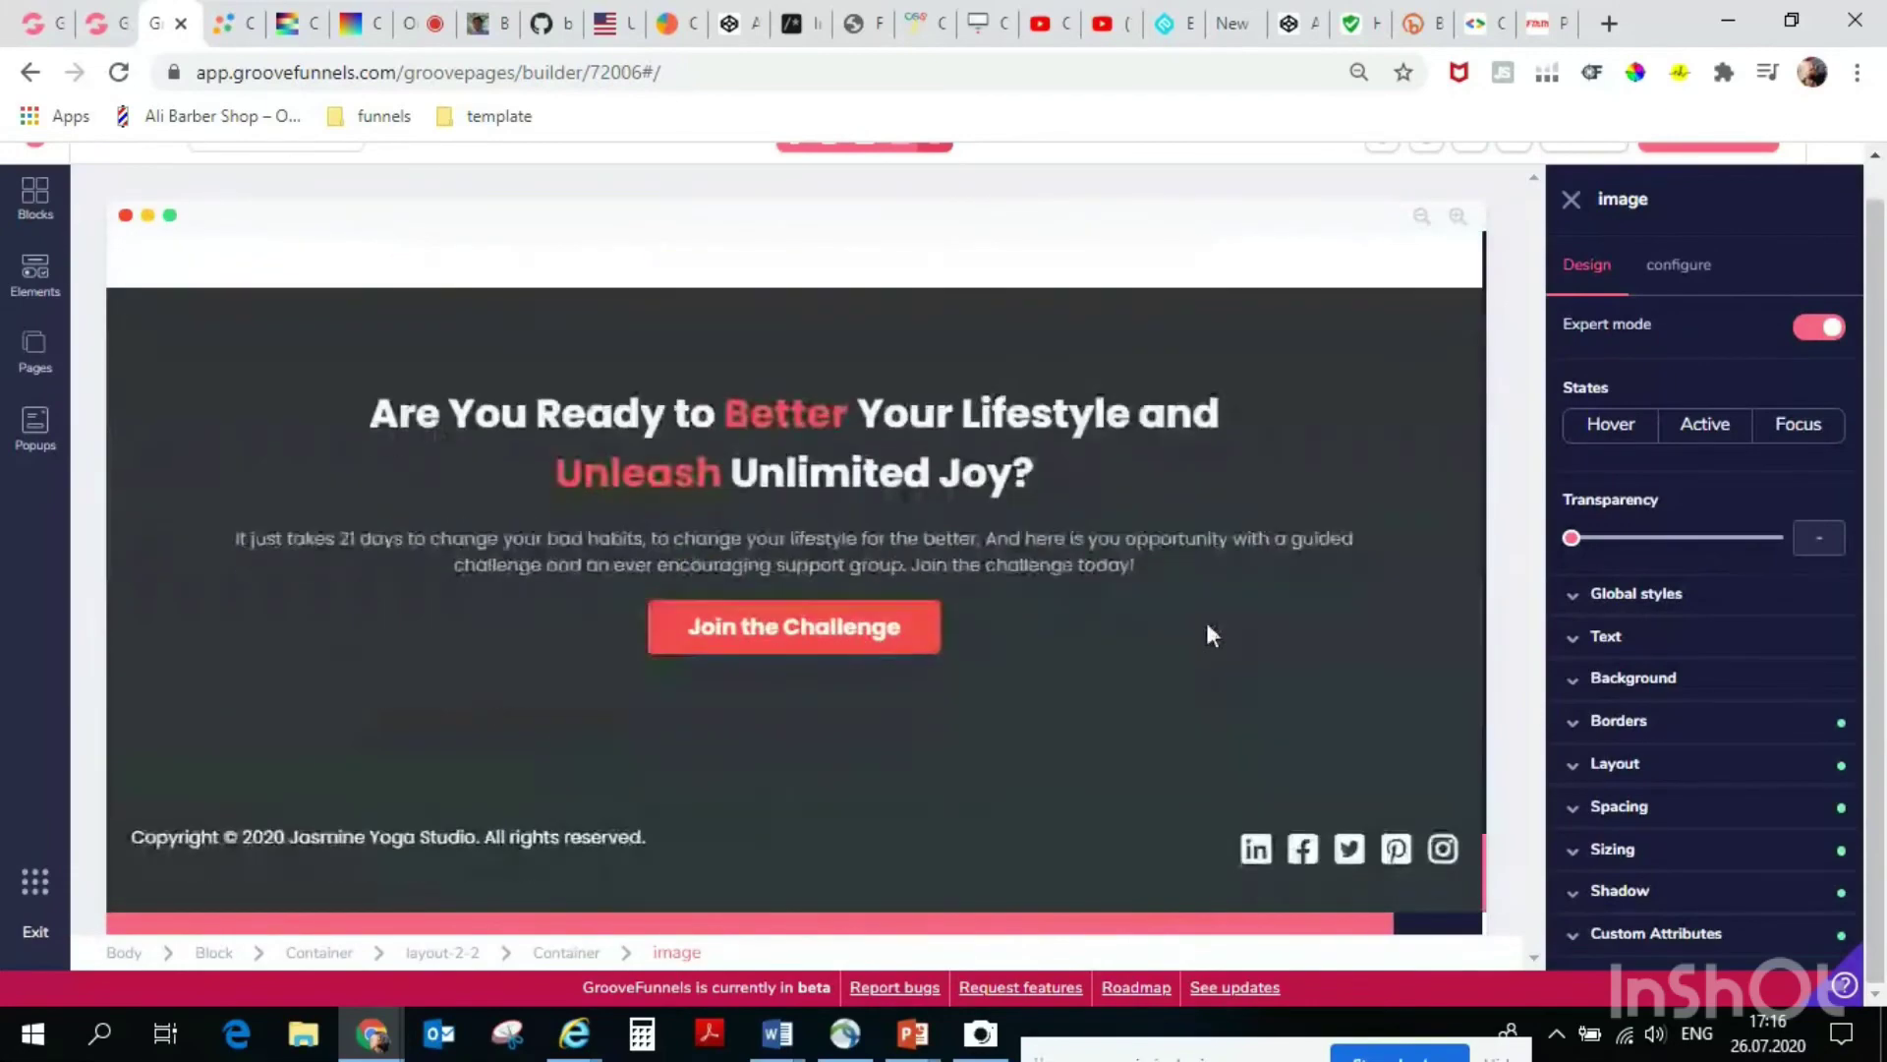
scroll(1208, 629, "up", 12)
scroll(1205, 623, "up", 12)
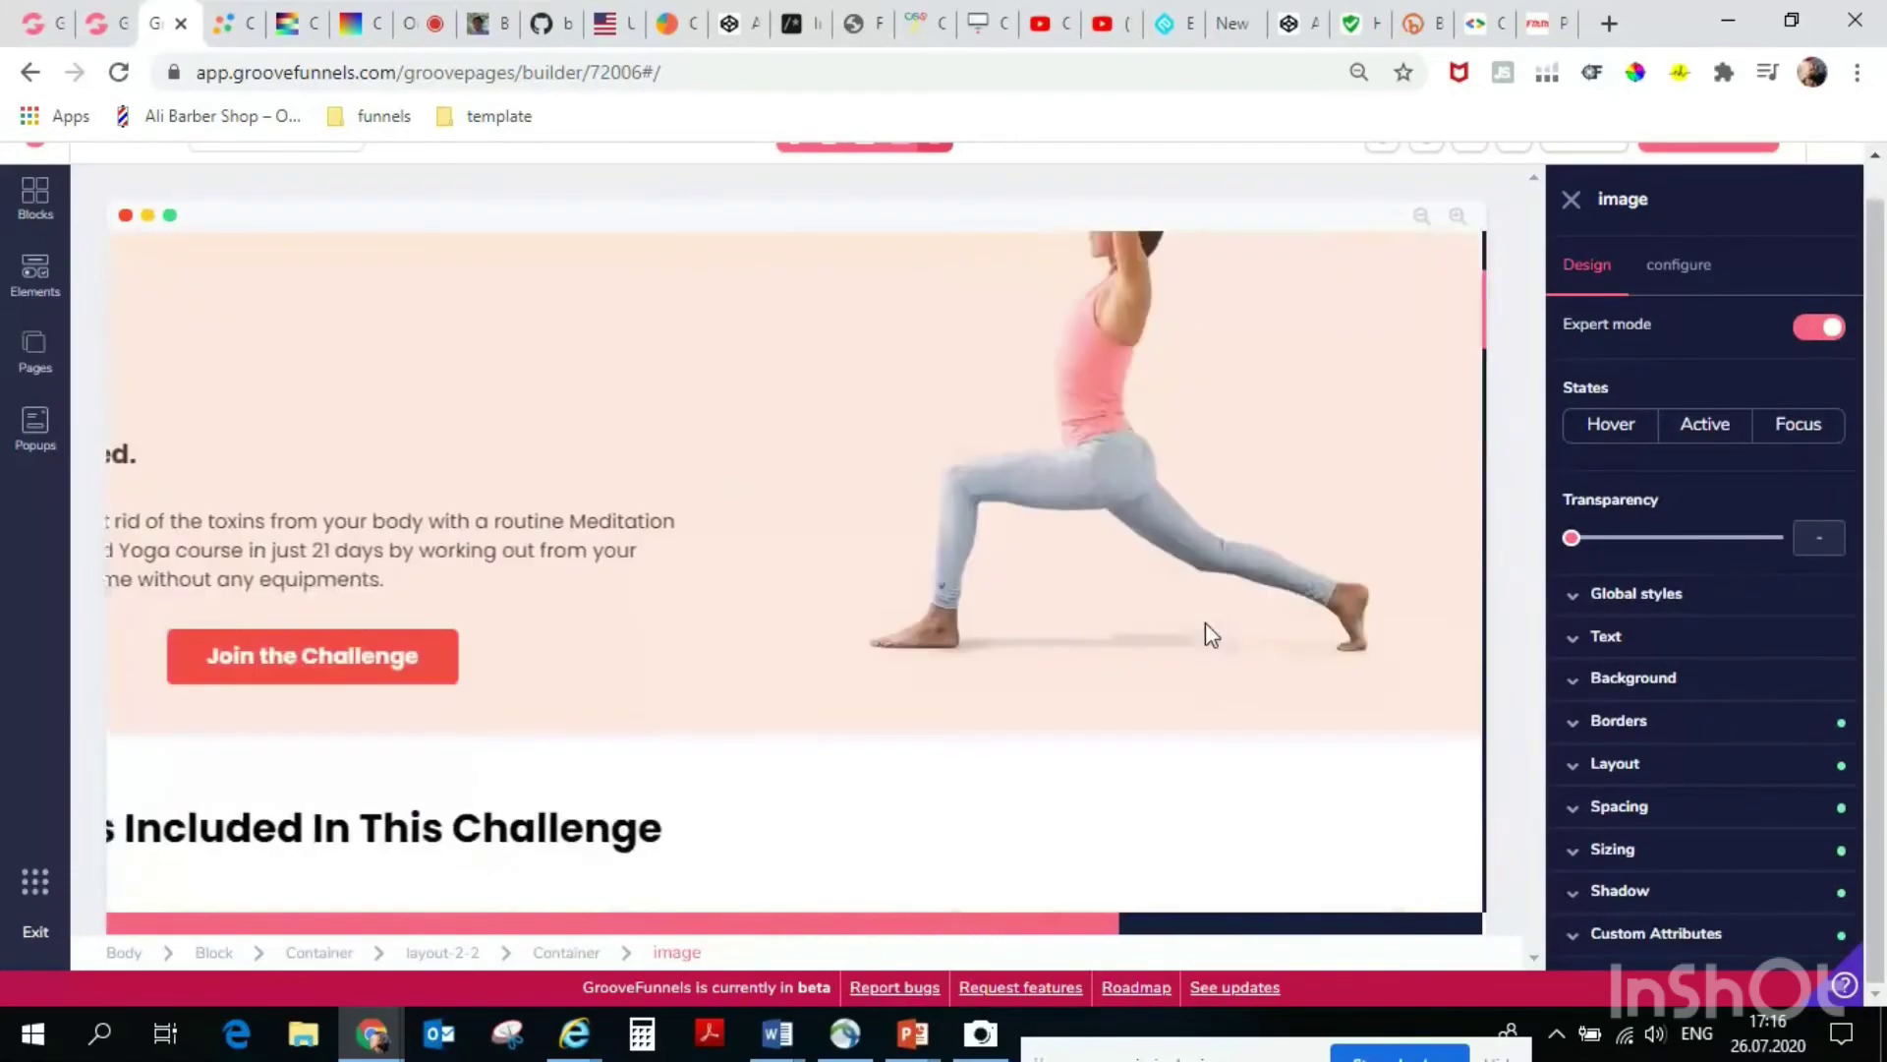
left_click(1570, 199)
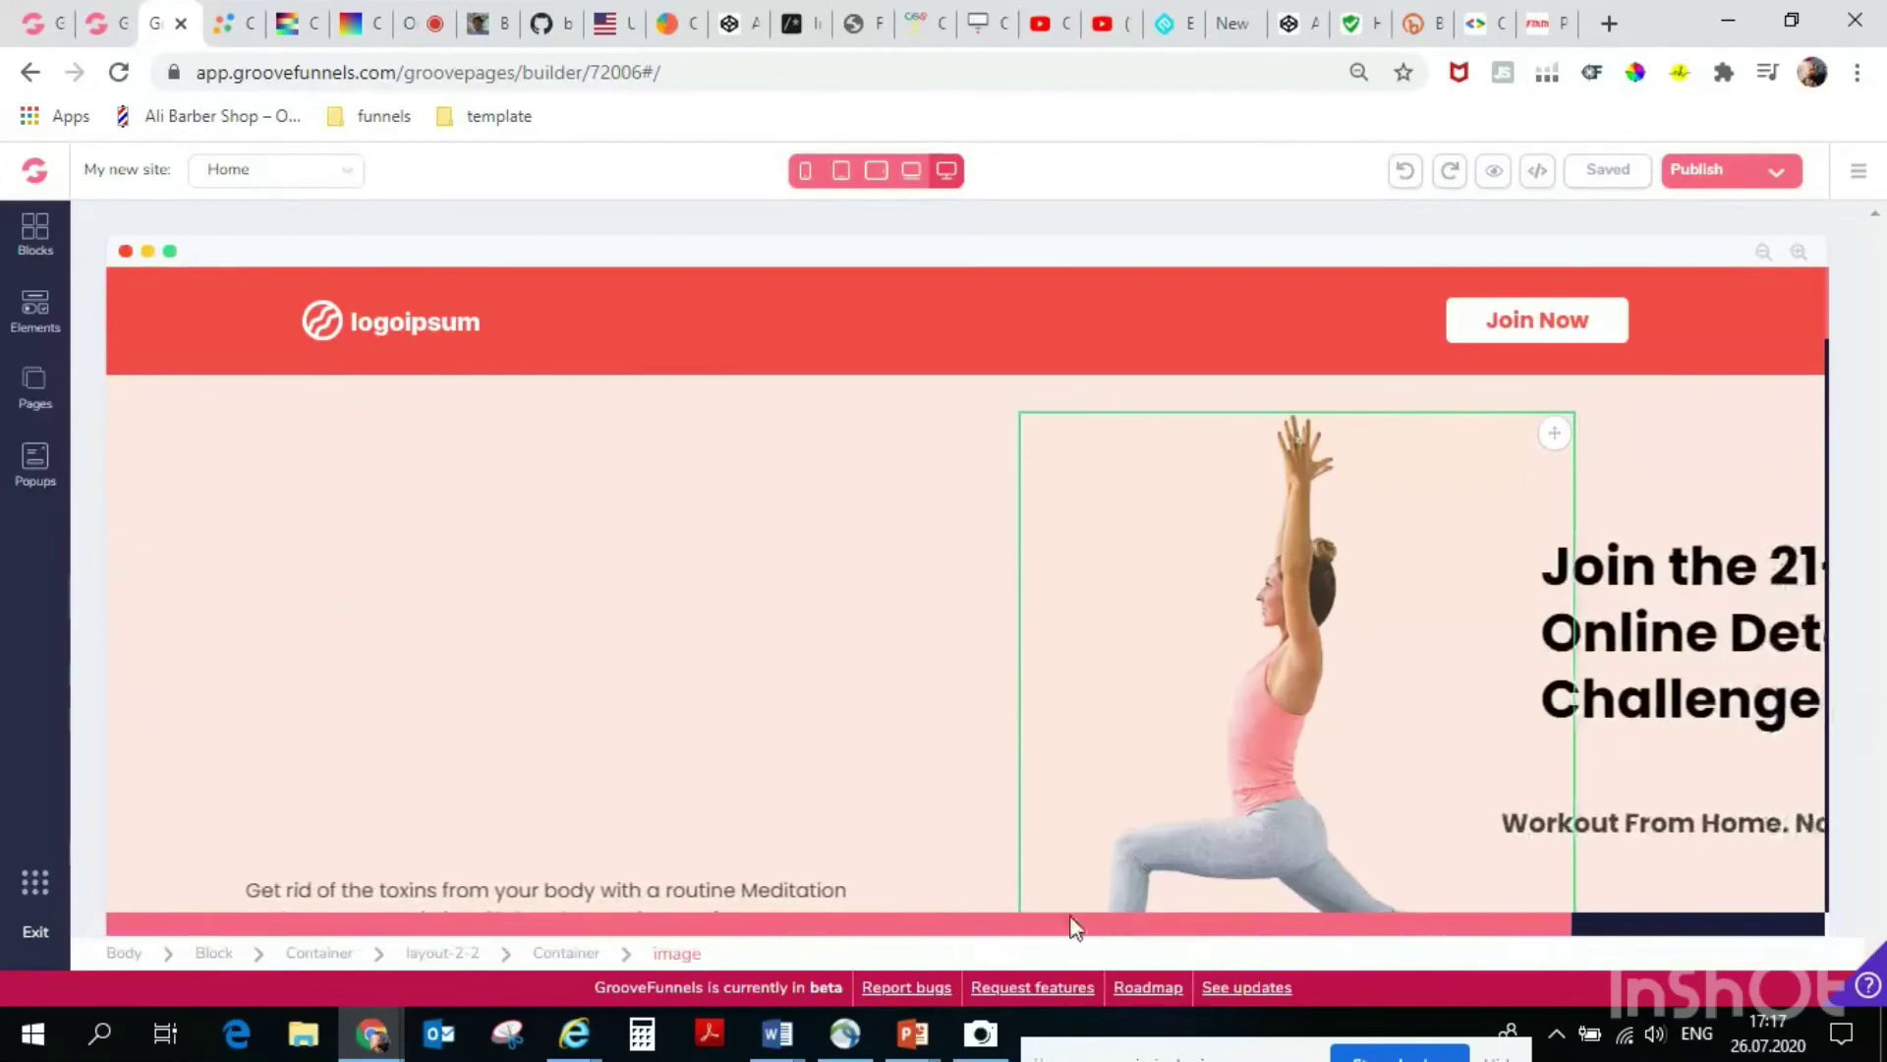
left_click(983, 1034)
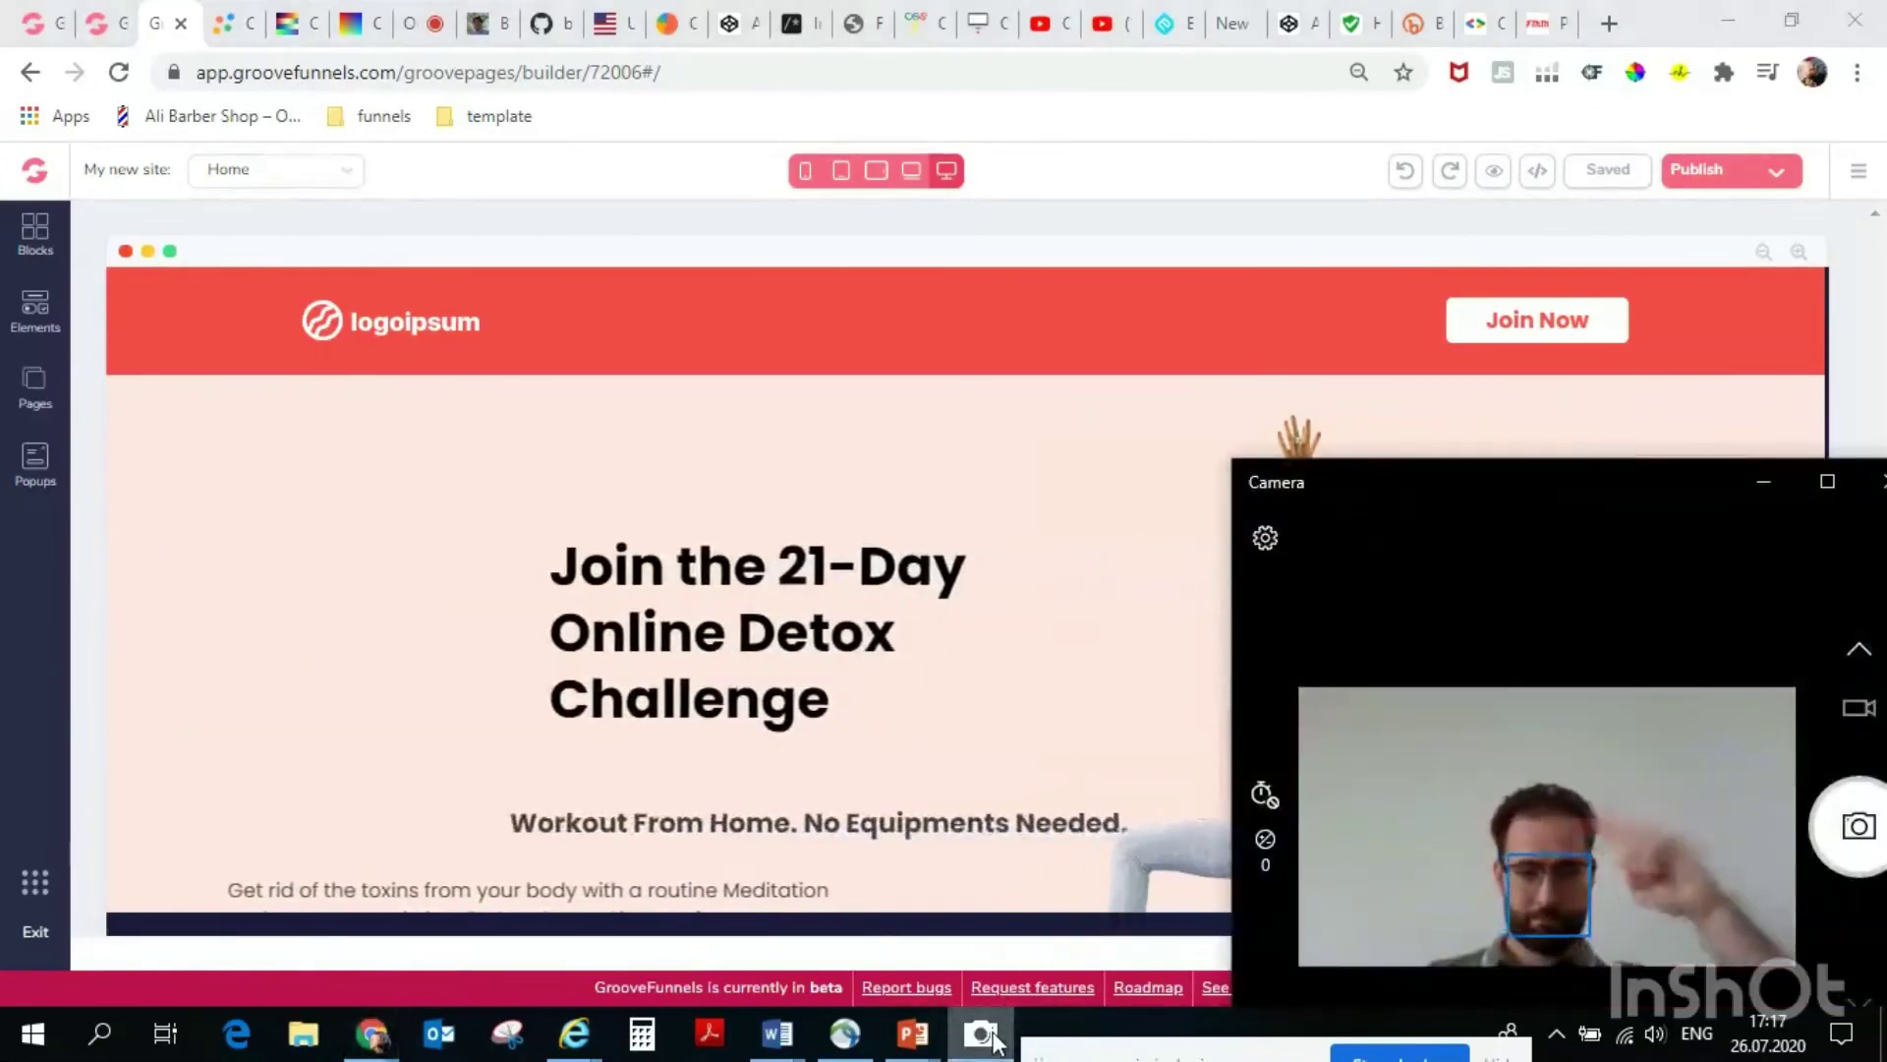